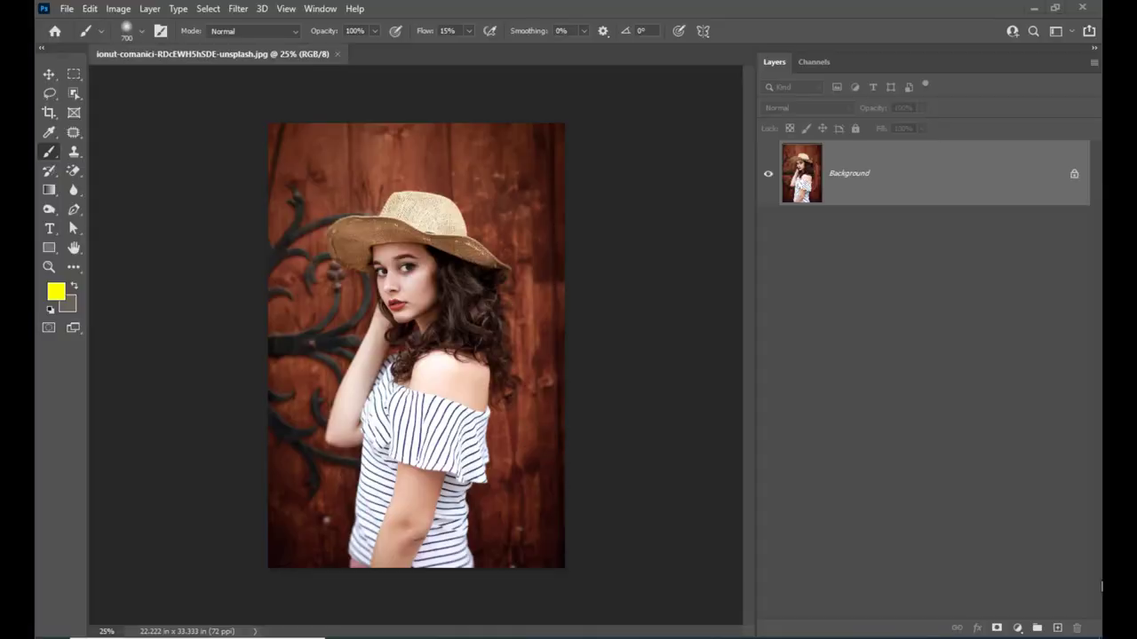
Unlock the Background layer and select the woman automatically with Select Subject from the Quick Selection tool.
{"action": "left_click", "coordinate": [1074, 174]}
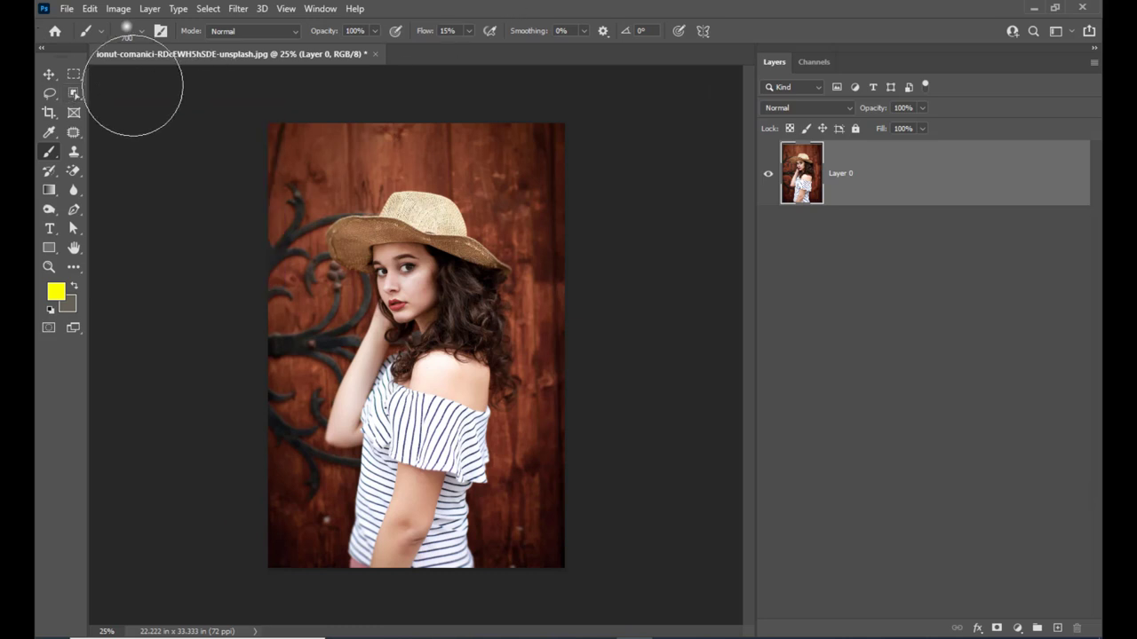
{"action": "left_click", "coordinate": [74, 93]}
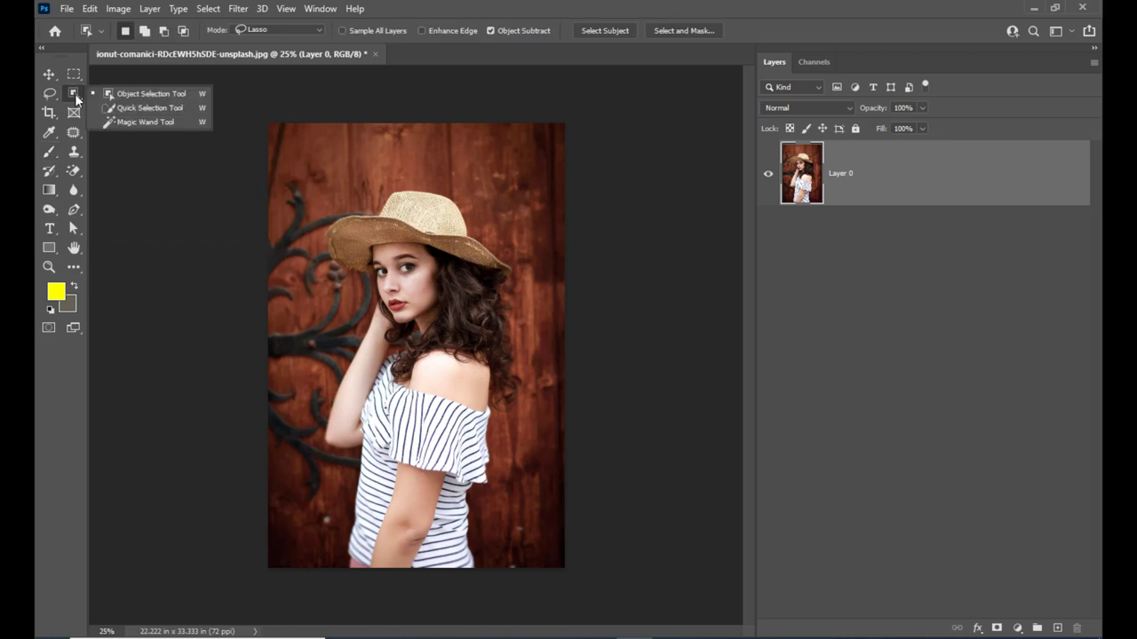
{"action": "left_click", "coordinate": [133, 107]}
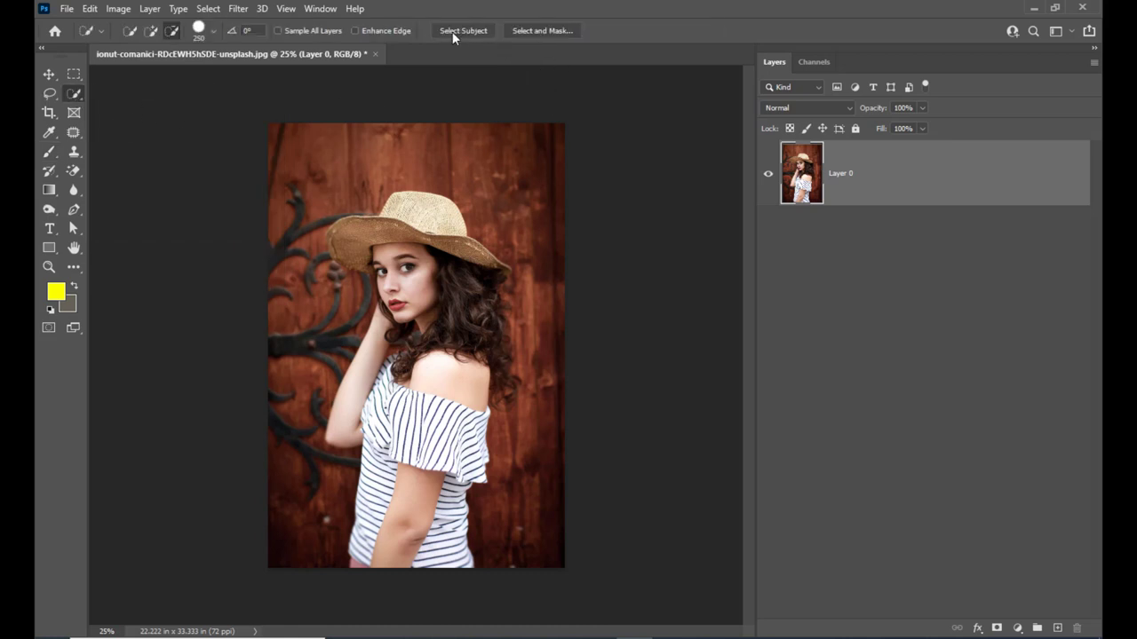
{"action": "left_click", "coordinate": [457, 30]}
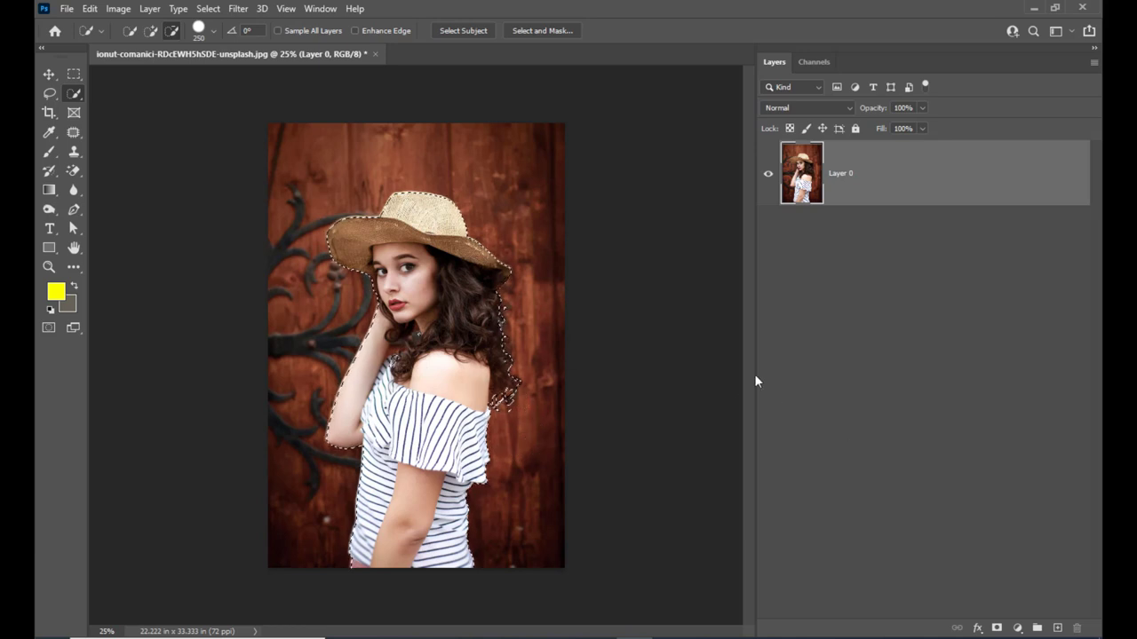
In Select and Mask, apply Refine Hair and brush along the hair's outer edge with the Refine Edge brush at size 125.
{"action": "left_click", "coordinate": [531, 28]}
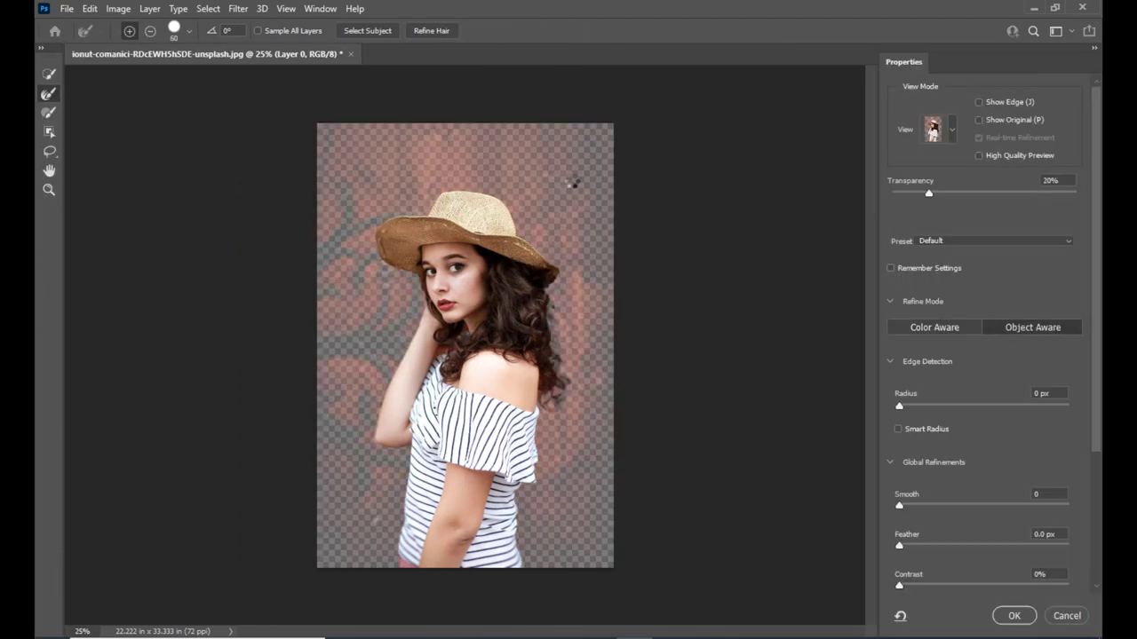
{"action": "left_click", "coordinate": [435, 28]}
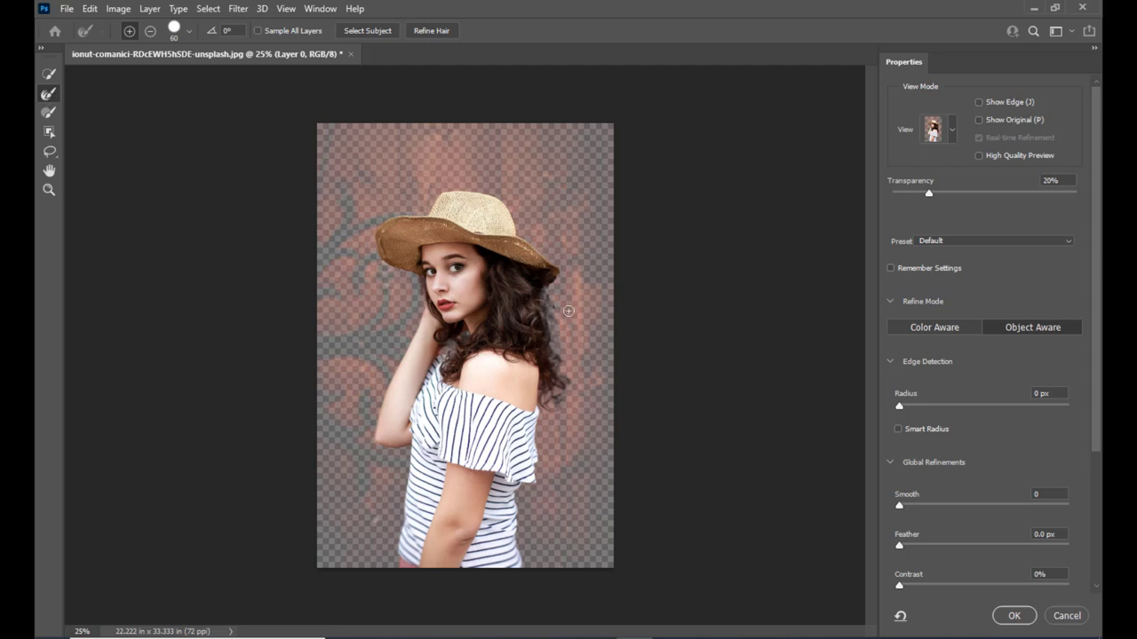
{"action": "key", "text": "bracketright"}
{"action": "key", "text": "bracketright"}
{"action": "key", "text": "bracketright"}
{"action": "mouse_move", "coordinate": [546, 297]}
{"action": "left_mouse_down"}
{"action": "mouse_move", "coordinate": [560, 373]}
{"action": "mouse_move", "coordinate": [552, 416]}
{"action": "left_mouse_up"}
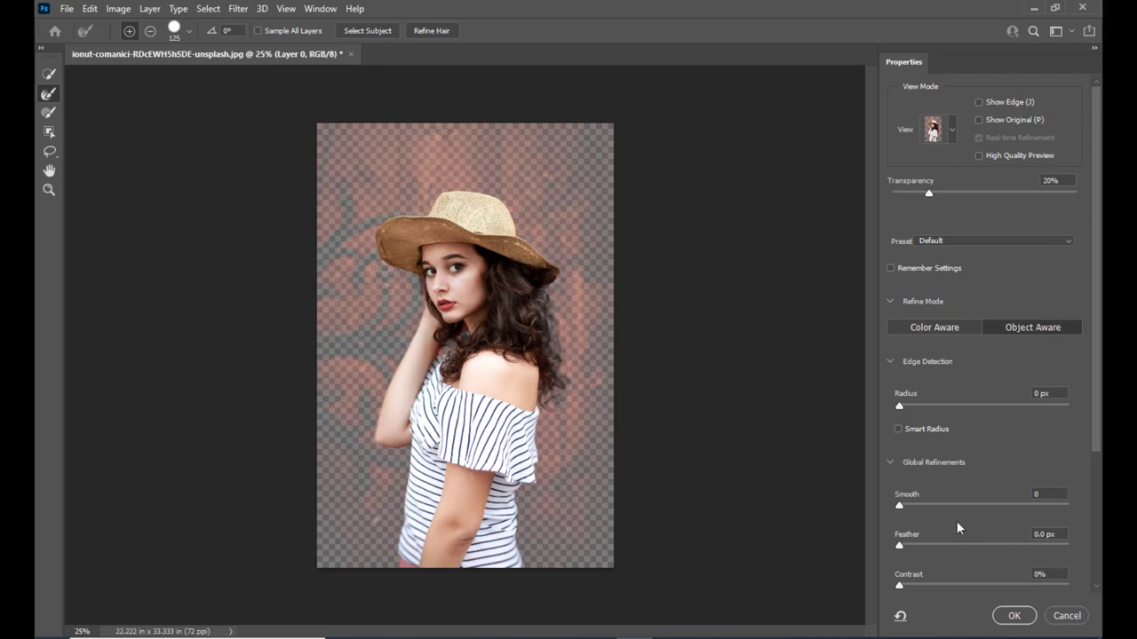
Set Shift Edge to +43% and output the refined selection as a layer mask.
{"action": "scroll", "coordinate": [1005, 446], "scroll_direction": "down", "scroll_amount": 3}
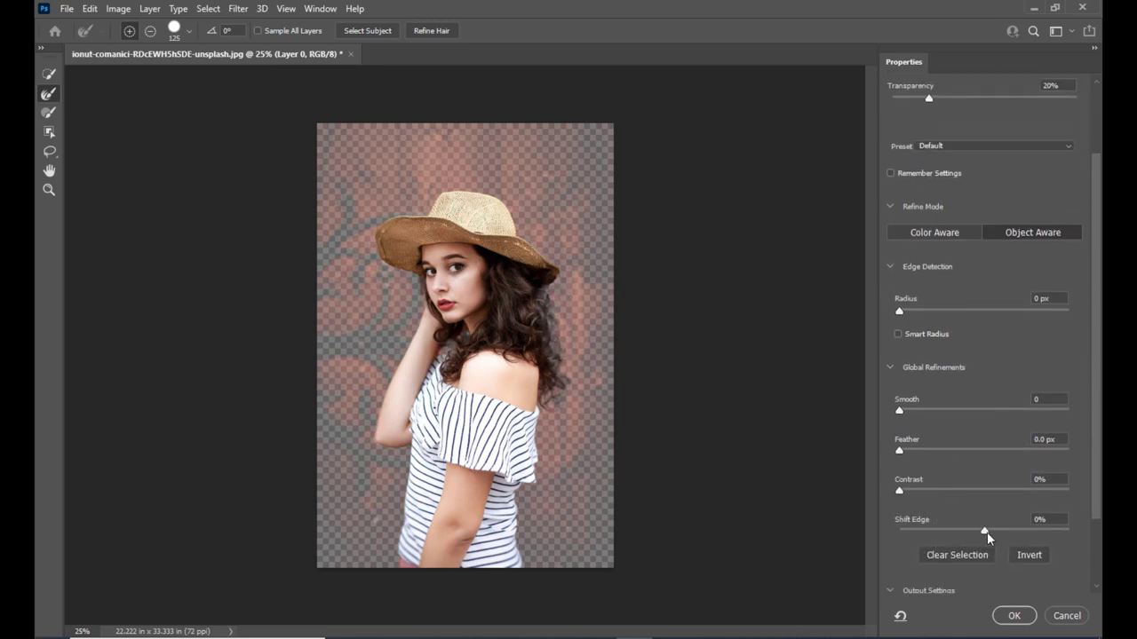
{"action": "left_click_drag", "start_coordinate": [985, 530], "coordinate": [1021, 530]}
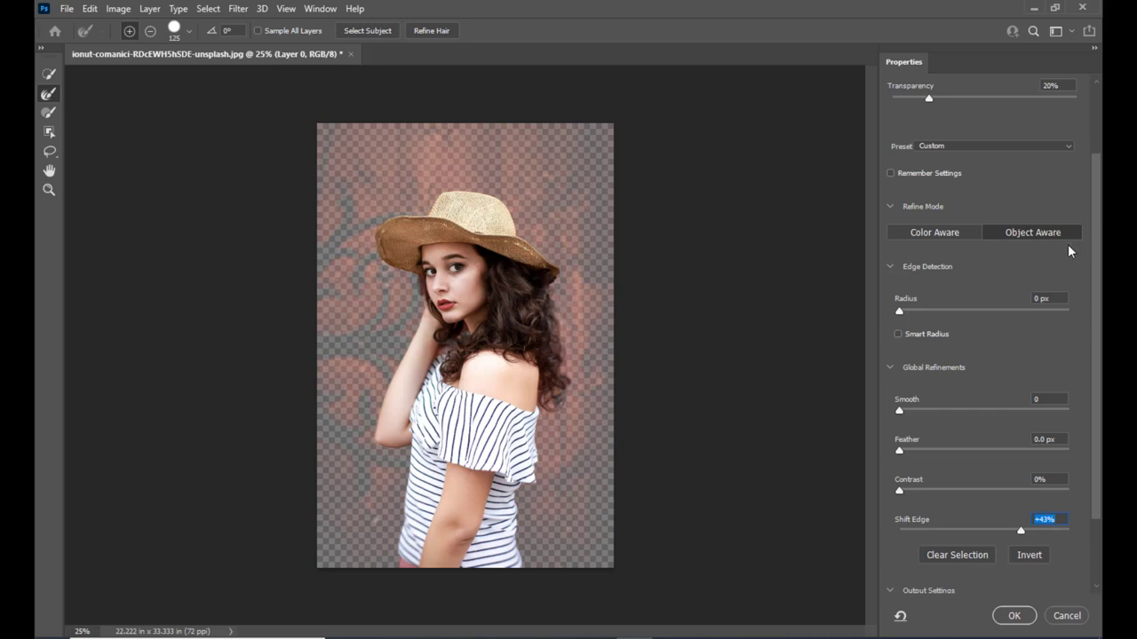
{"action": "scroll", "coordinate": [1086, 533], "scroll_direction": "down", "scroll_amount": 2}
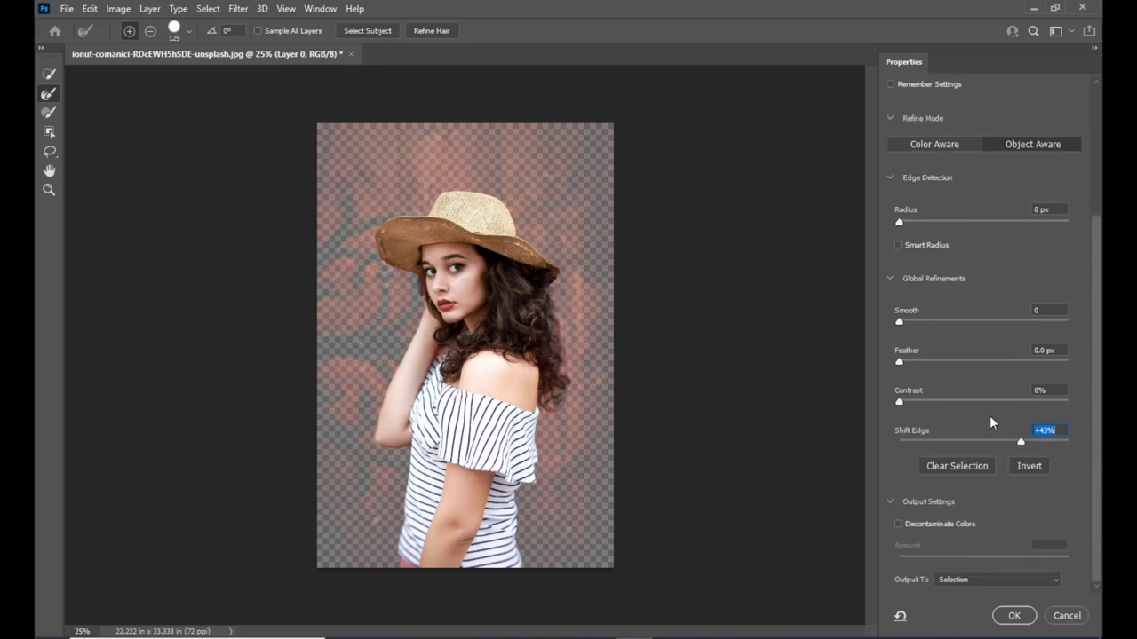
{"action": "left_click", "coordinate": [969, 579]}
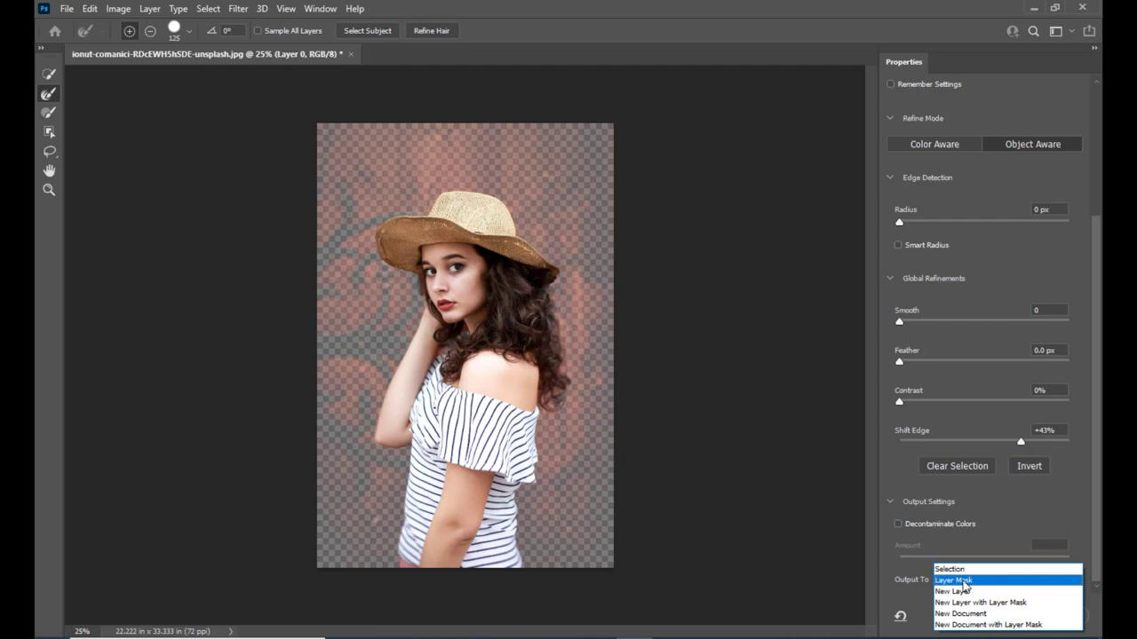
{"action": "left_click", "coordinate": [962, 582]}
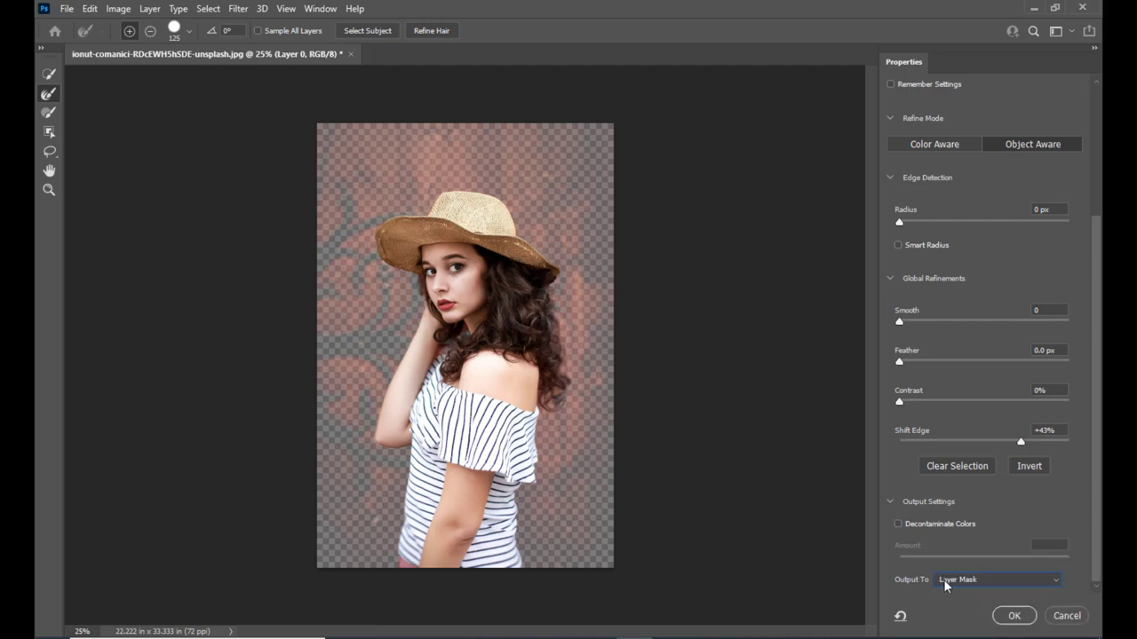
{"action": "left_click", "coordinate": [1014, 616]}
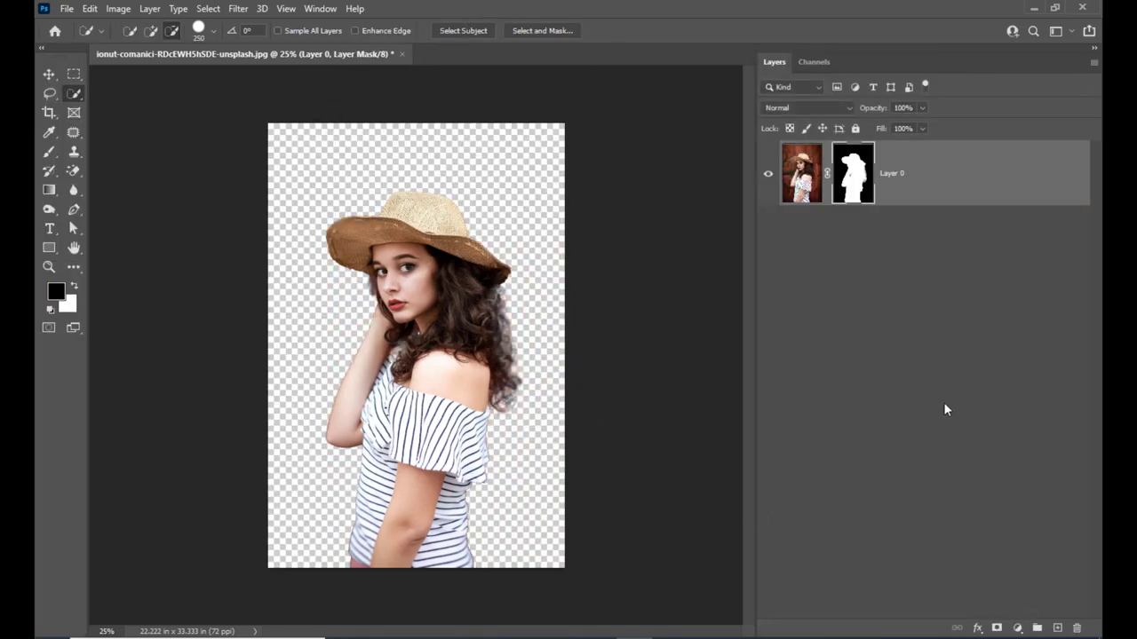
Apply the layer mask on Layer 0 so the background is permanently removed.
{"action": "key", "text": "x"}
{"action": "key", "text": "l"}
{"action": "key", "text": "ctrl+plus"}
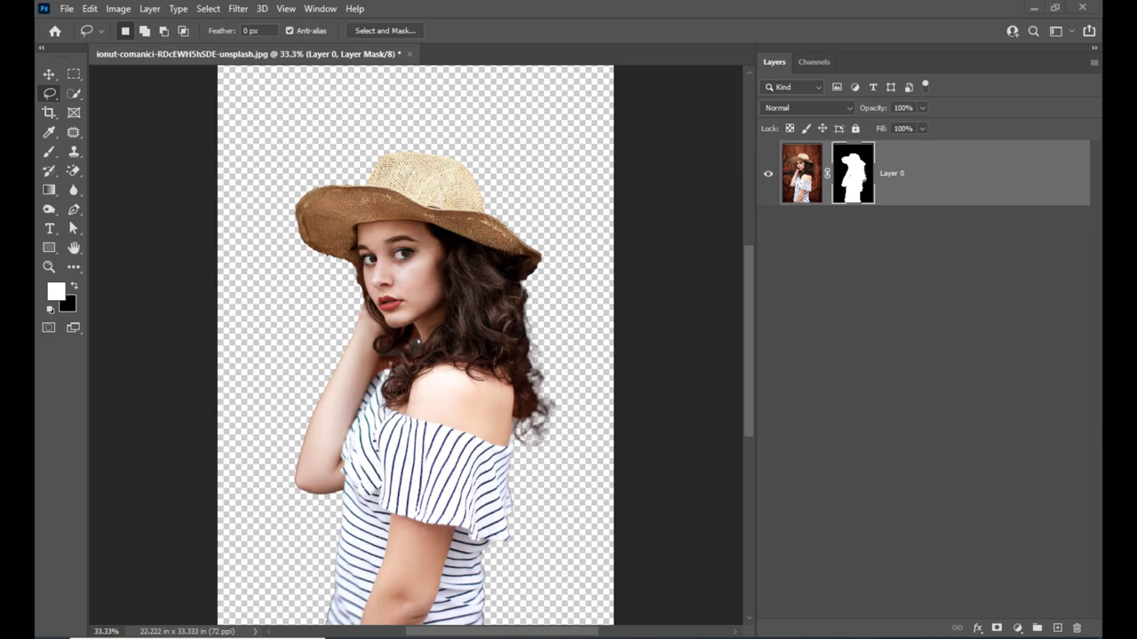
{"action": "right_click", "coordinate": [852, 171]}
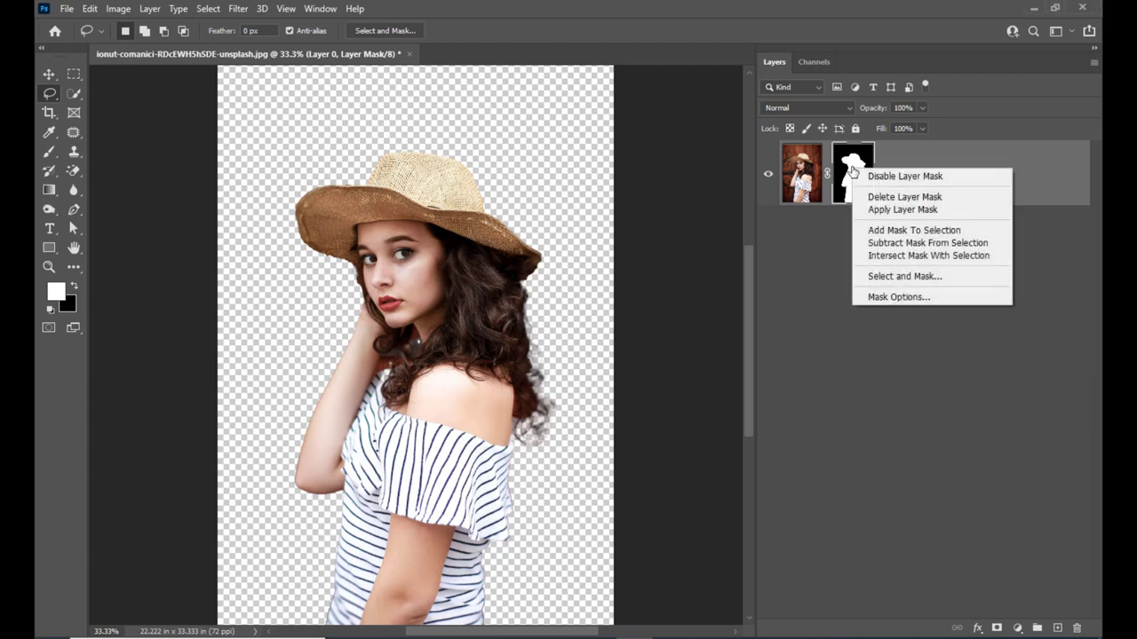
{"action": "left_click", "coordinate": [921, 213]}
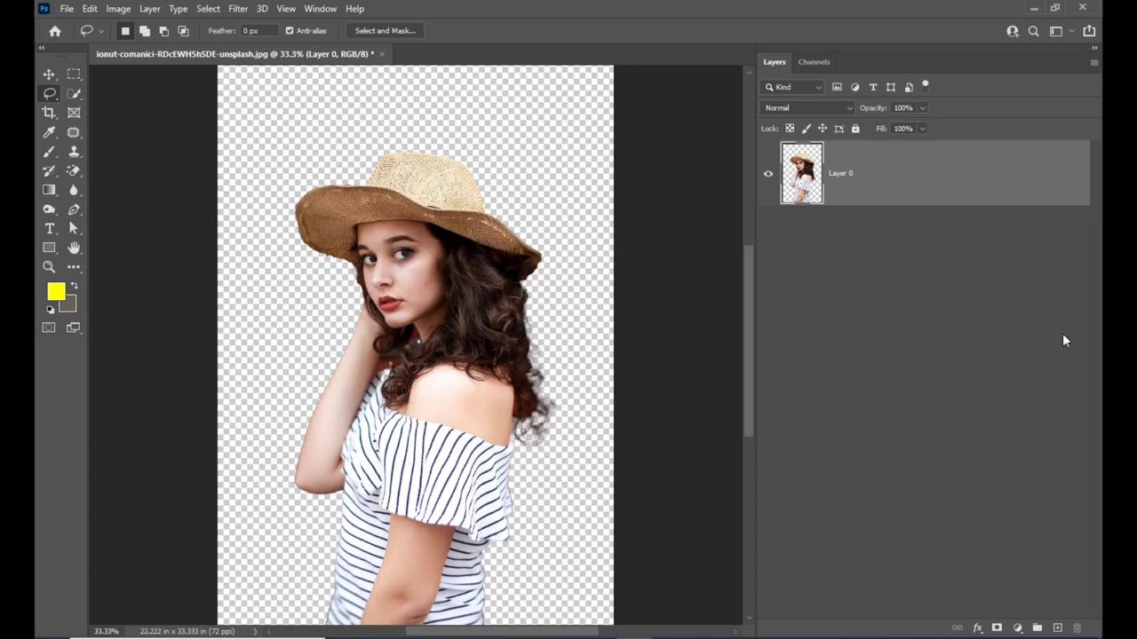
Duplicate the cut-out Layer 0 and hide the original layer.
{"action": "key", "text": "ctrl+j"}
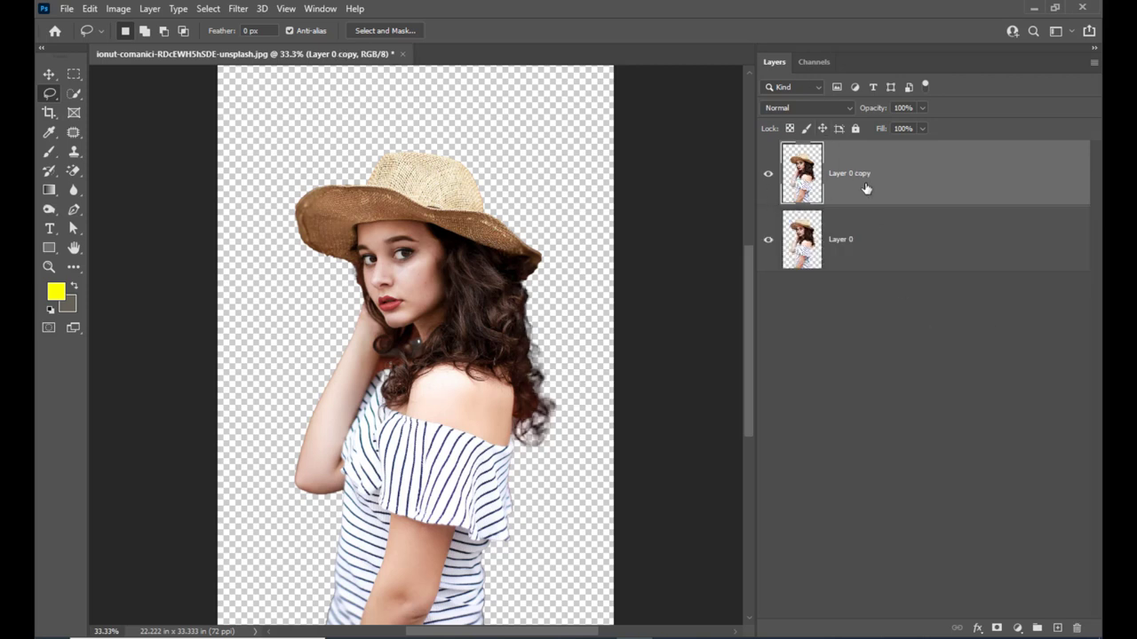
{"action": "left_click", "coordinate": [768, 245]}
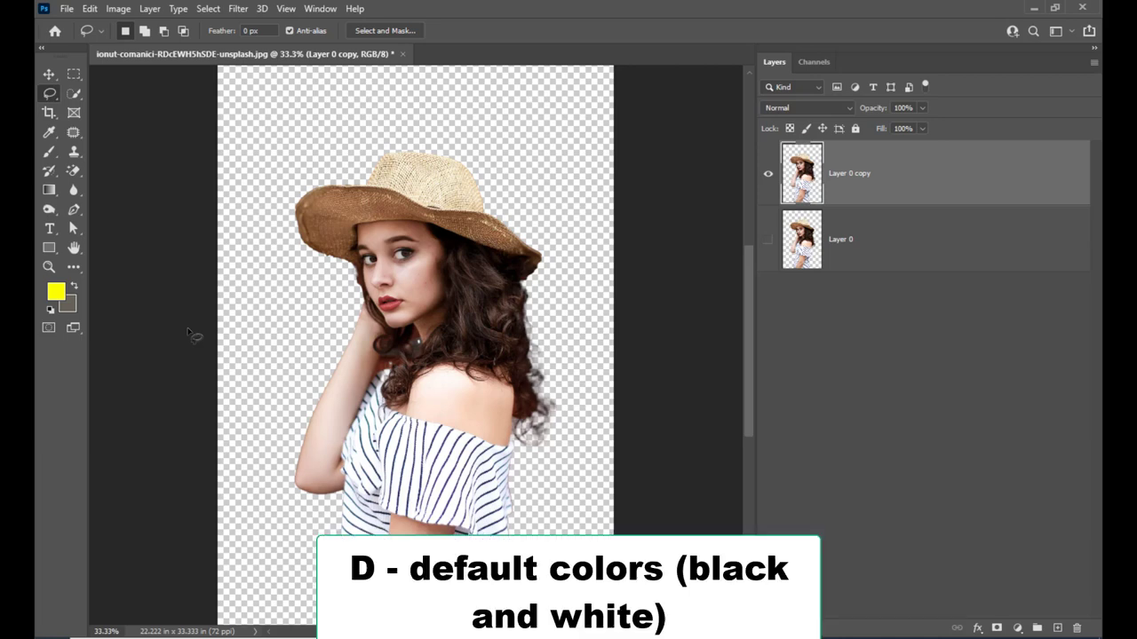
Reset to the default black and white colours and apply the Filter Gallery's Sketch Stamp filter to the copy with Light/Dark Balance 24.
{"action": "key", "text": "d"}
{"action": "left_click", "coordinate": [237, 9]}
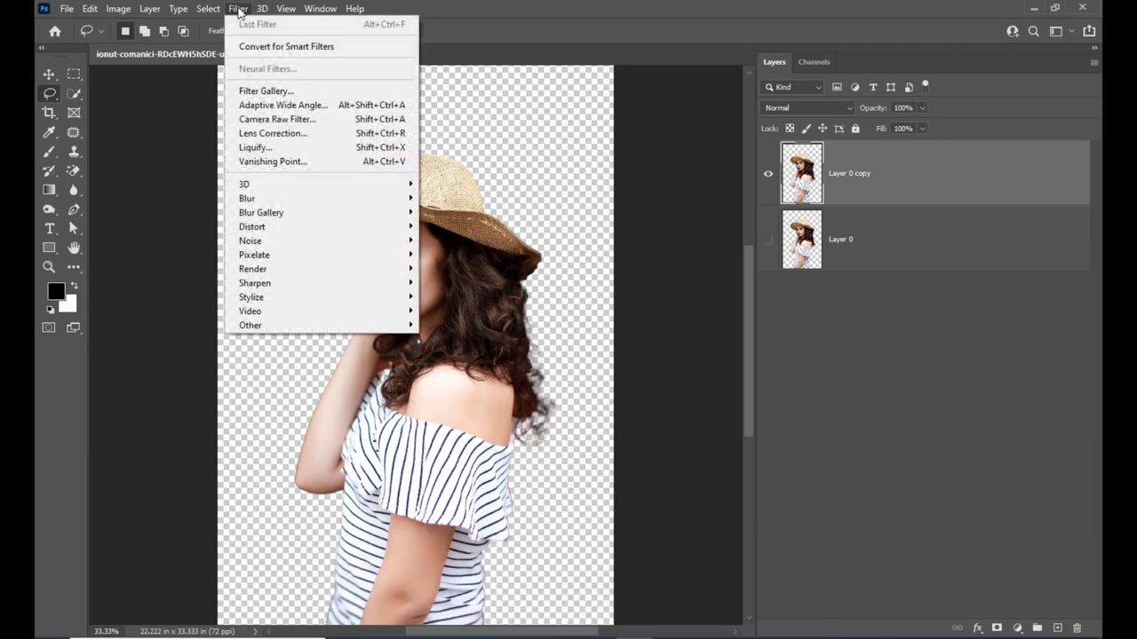
{"action": "left_click", "coordinate": [271, 94]}
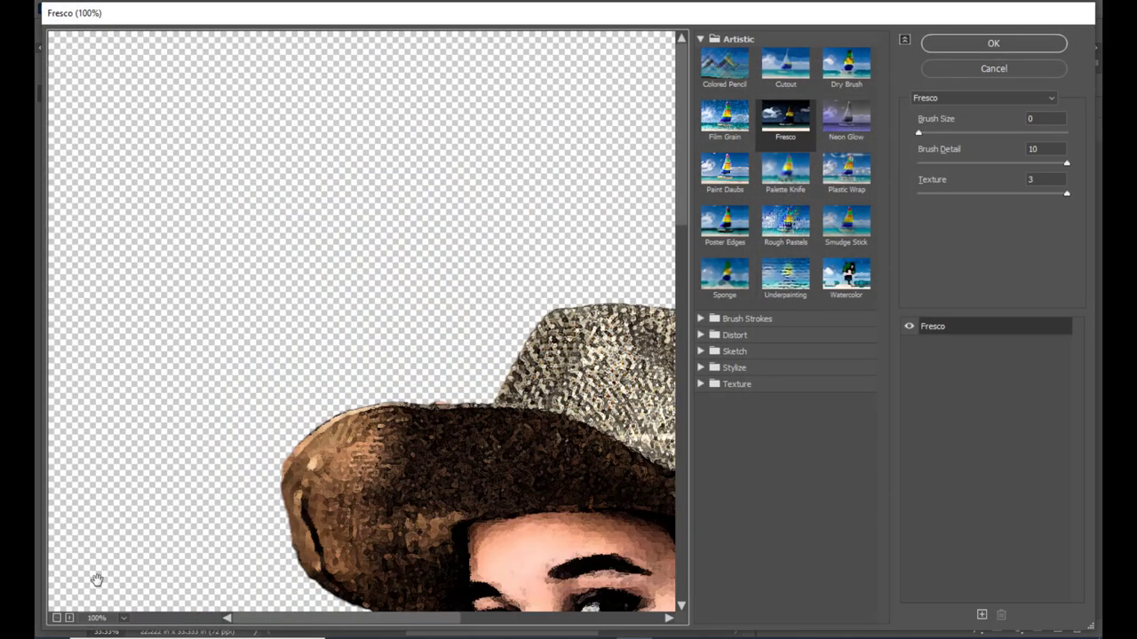
{"action": "left_click", "coordinate": [56, 618]}
{"action": "left_click", "coordinate": [56, 618]}
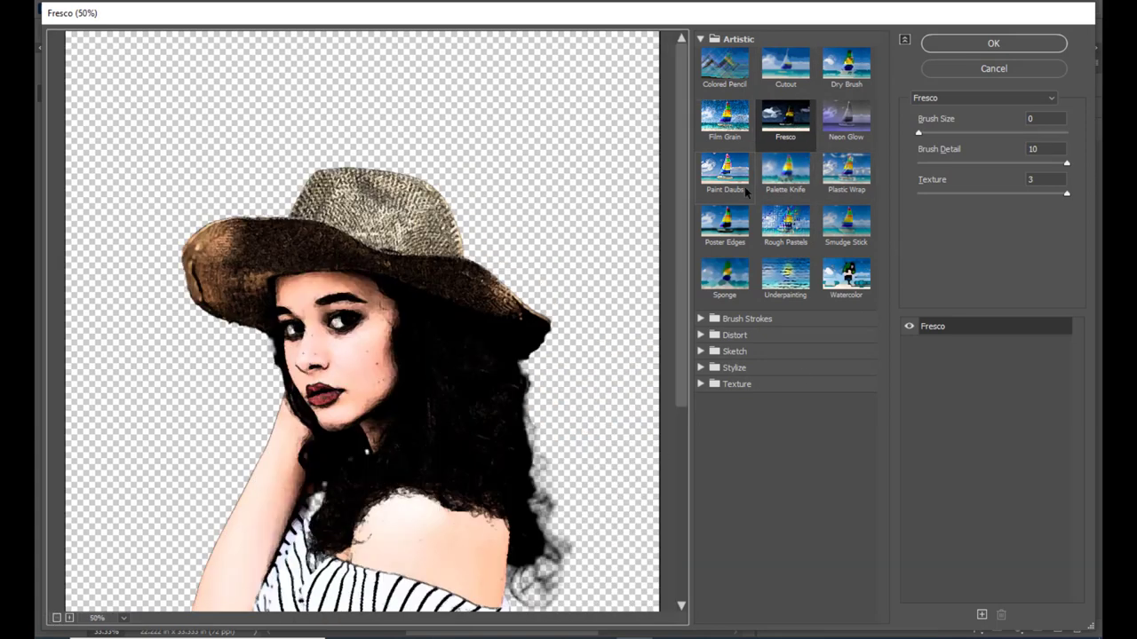
{"action": "left_click", "coordinate": [709, 353]}
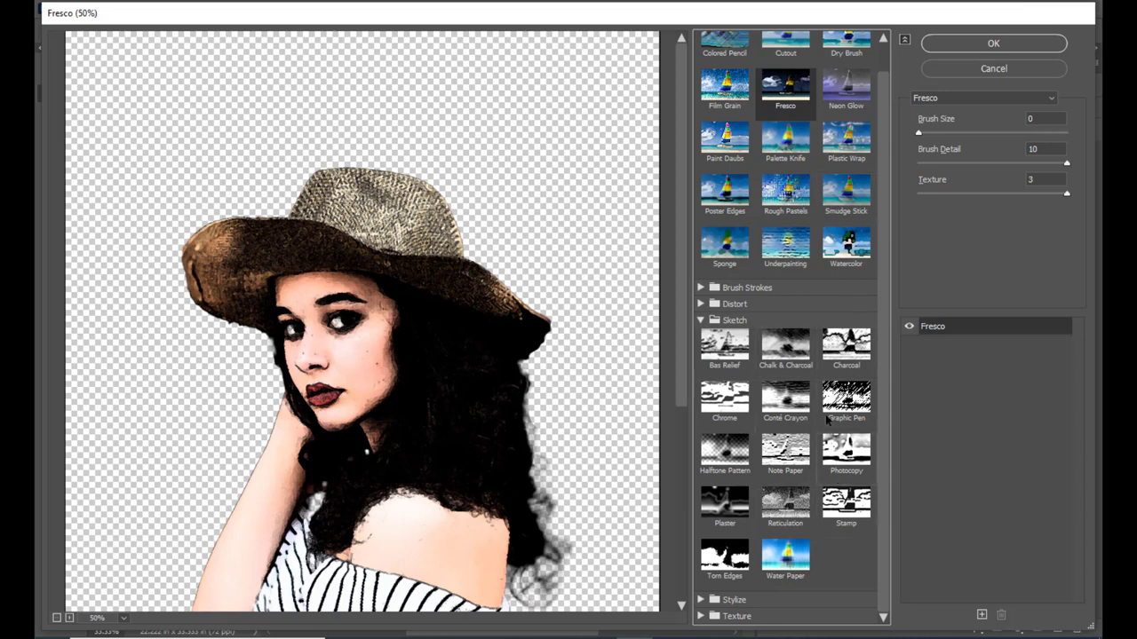
{"action": "left_click", "coordinate": [850, 503]}
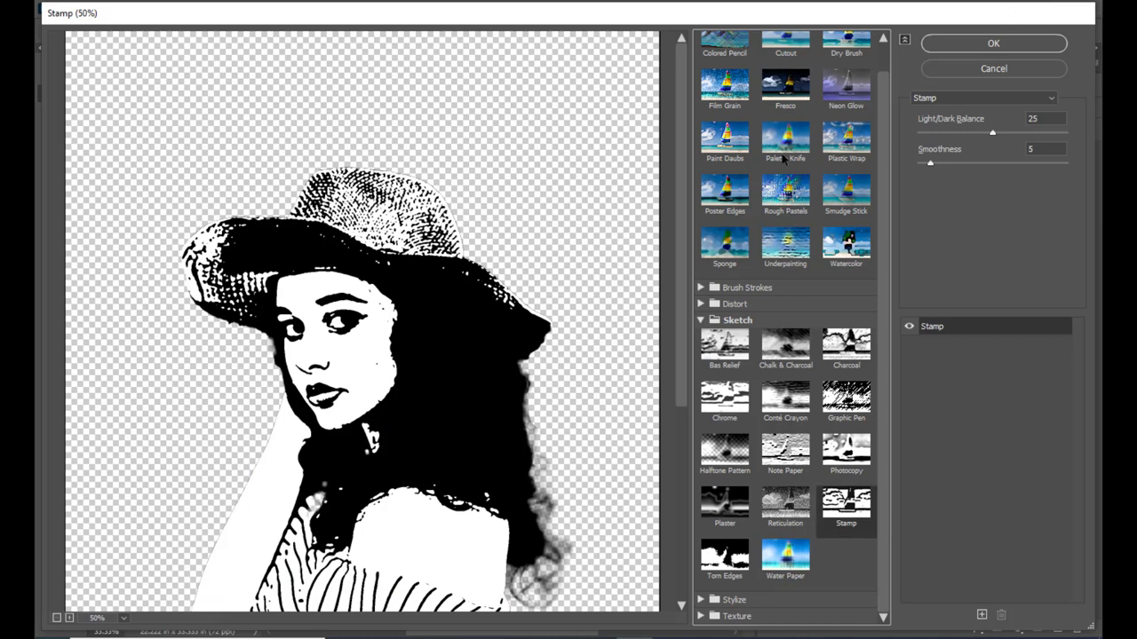
{"action": "scroll", "coordinate": [504, 187], "scroll_direction": "down", "scroll_amount": 3}
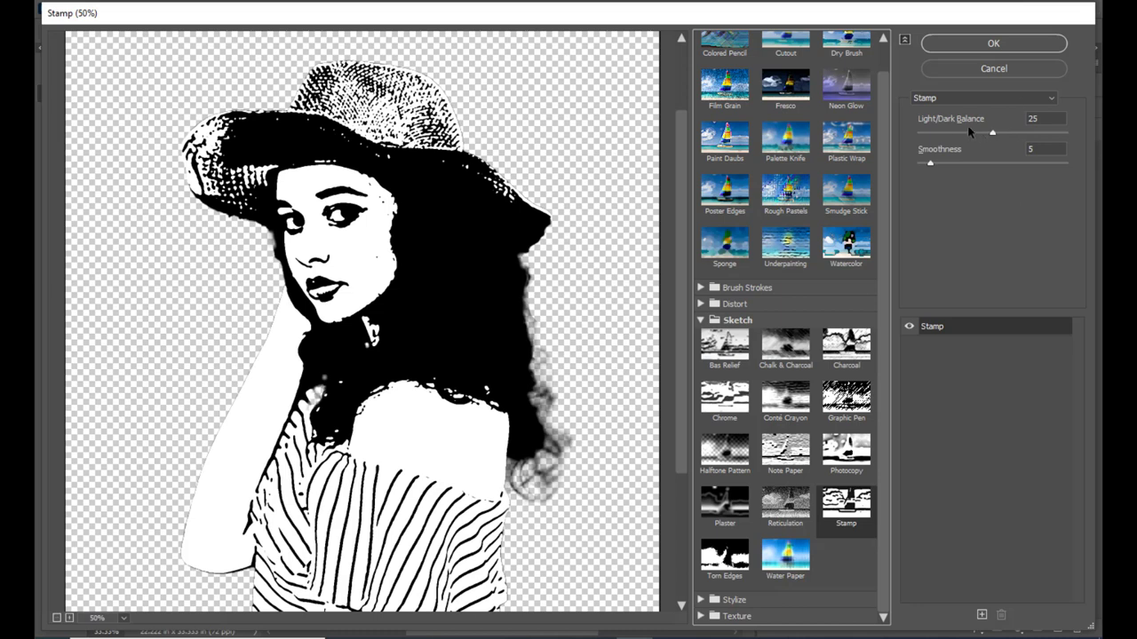
{"action": "mouse_move", "coordinate": [994, 134]}
{"action": "left_mouse_down"}
{"action": "mouse_move", "coordinate": [981, 136]}
{"action": "mouse_move", "coordinate": [992, 136]}
{"action": "left_mouse_up"}
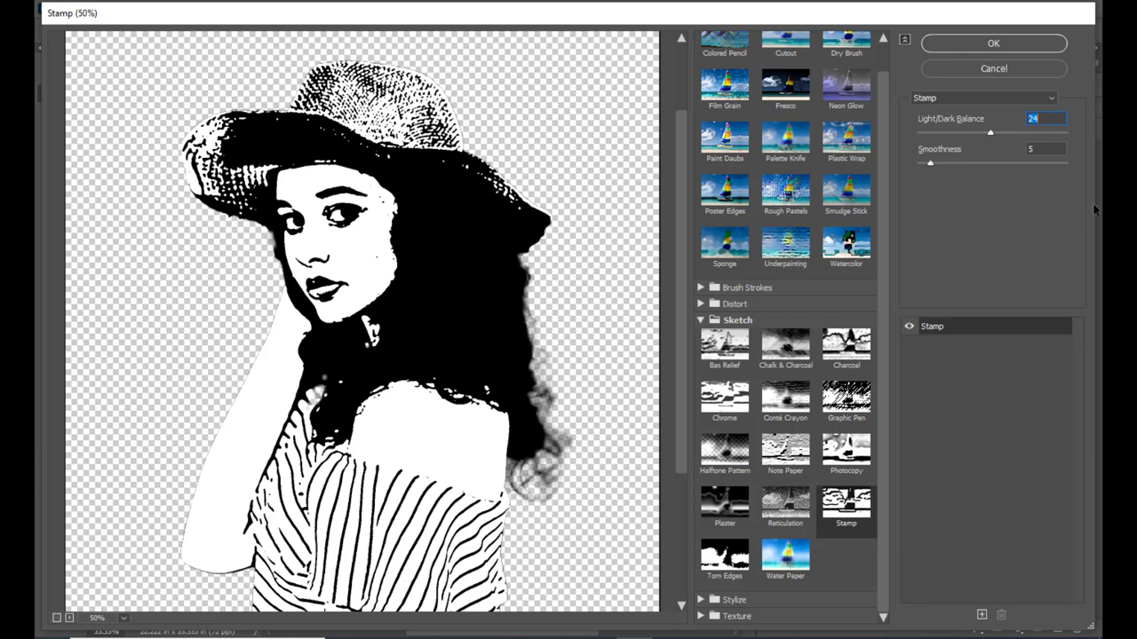
{"action": "left_click", "coordinate": [974, 46]}
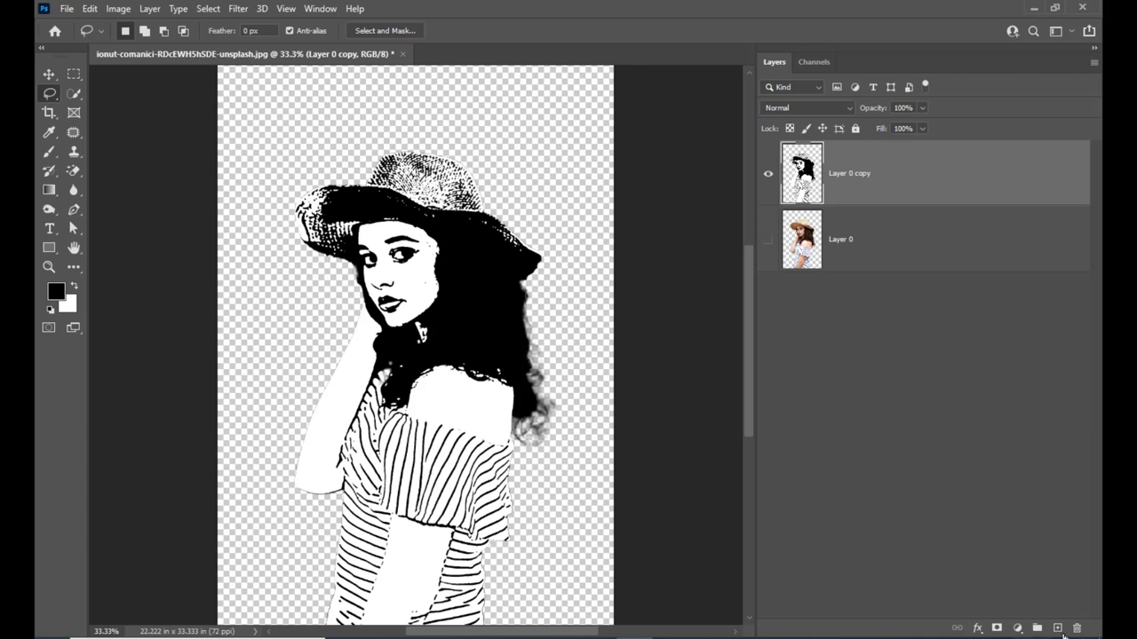
Add a new layer above the stamped copy and set the foreground colour to the peach tone f7a780.
{"action": "left_click", "coordinate": [1057, 628]}
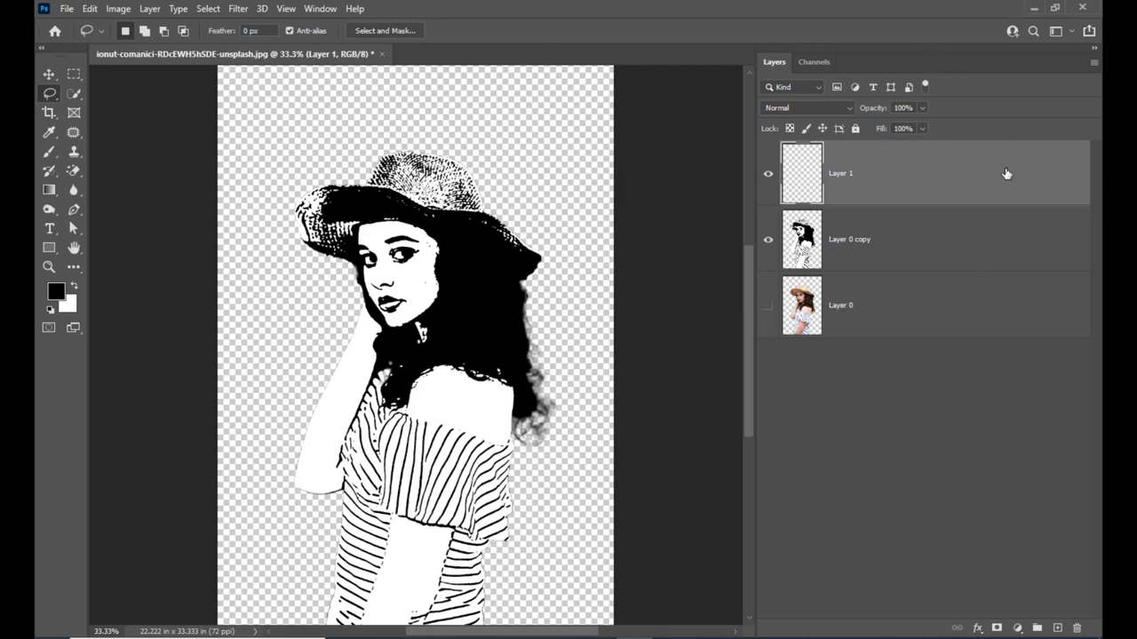
{"action": "left_click", "coordinate": [57, 293]}
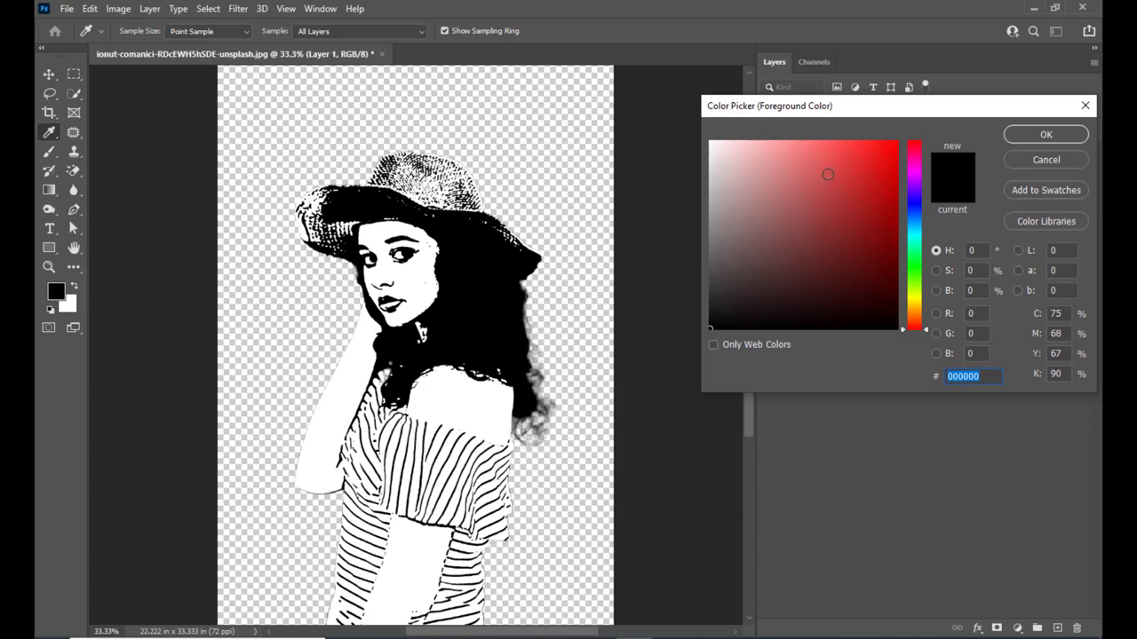
{"action": "left_click_drag", "start_coordinate": [802, 107], "coordinate": [742, 119]}
{"action": "left_click_drag", "start_coordinate": [859, 328], "coordinate": [858, 335]}
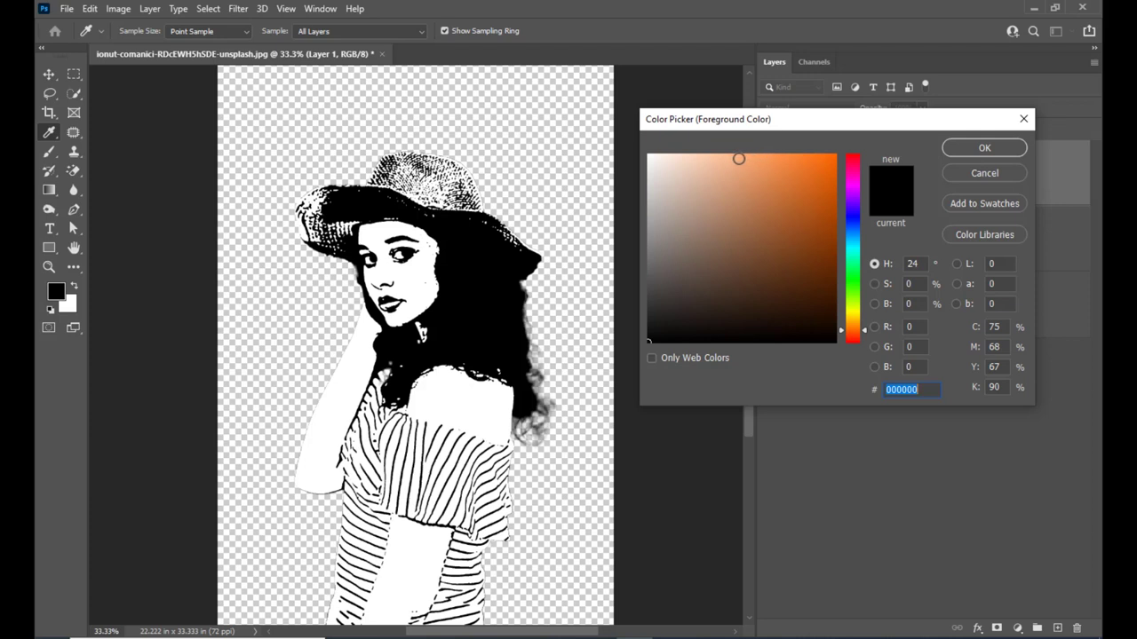
{"action": "left_click", "coordinate": [864, 334]}
{"action": "left_click_drag", "start_coordinate": [865, 334], "coordinate": [864, 337]}
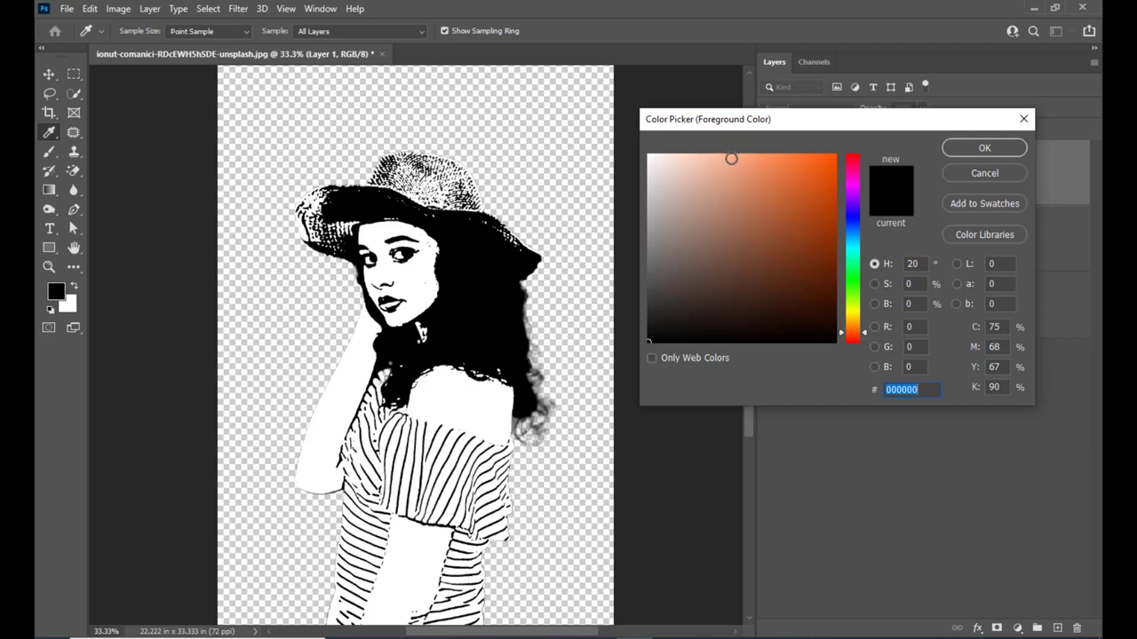
{"action": "left_click", "coordinate": [732, 160]}
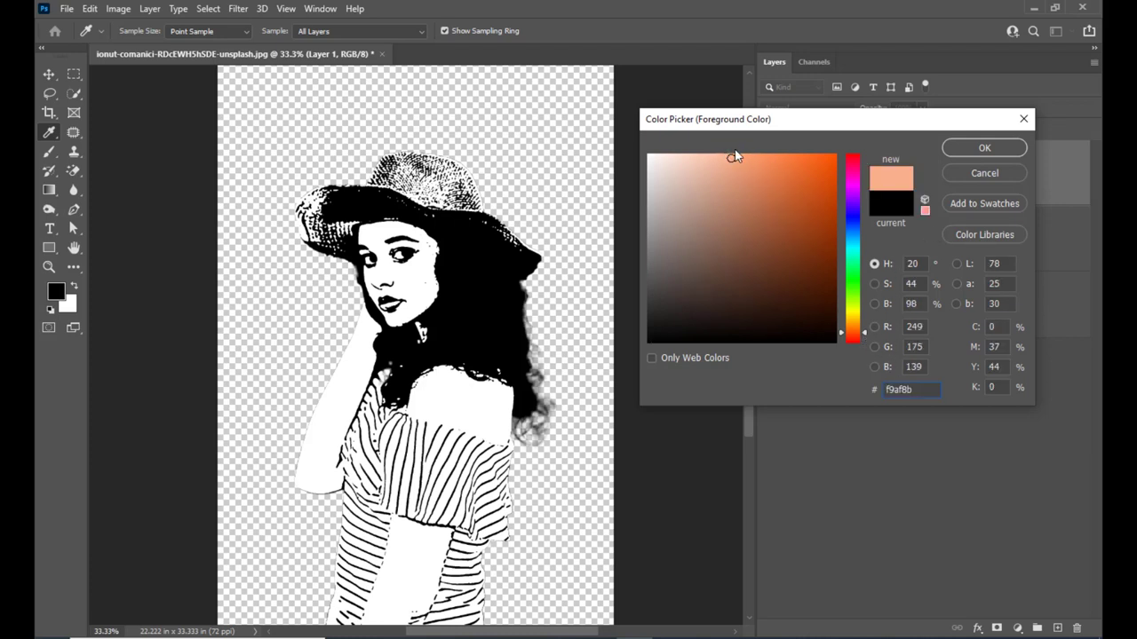
{"action": "left_click", "coordinate": [738, 160]}
{"action": "left_click", "coordinate": [982, 148]}
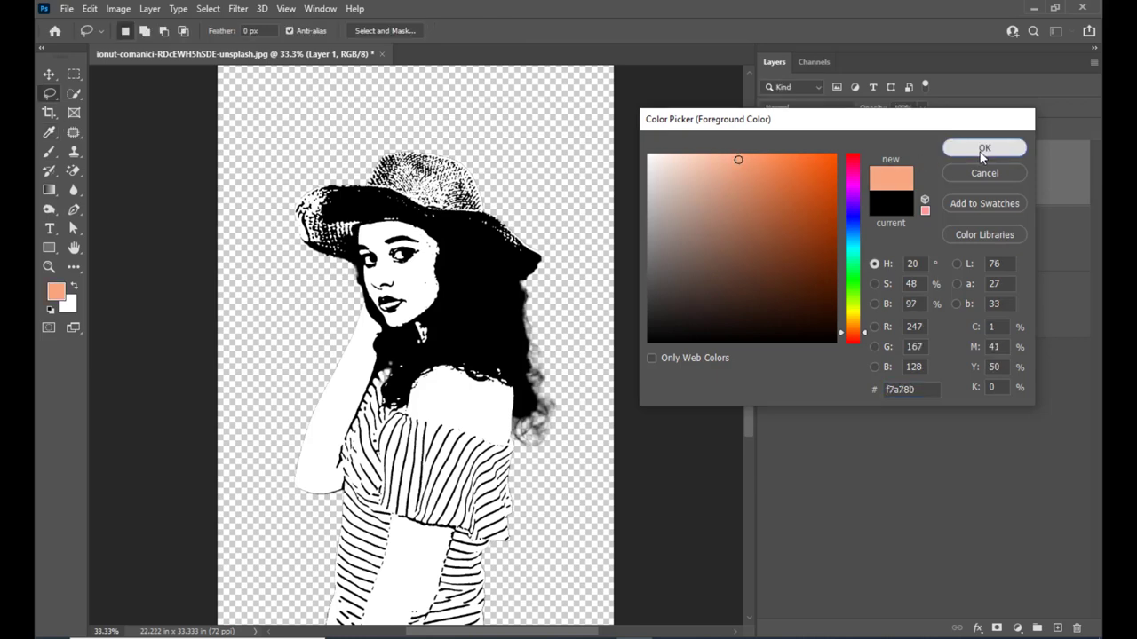
{"action": "key", "text": "l"}
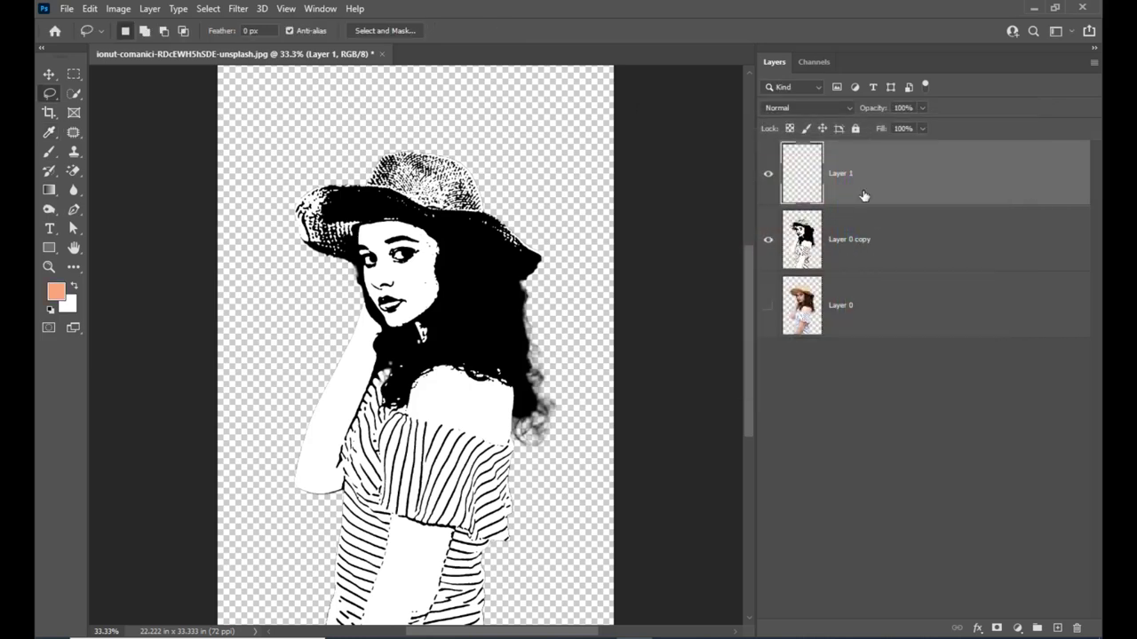
Set the foreground colour to the orange skin tone f48c4d.
{"action": "left_click", "coordinate": [56, 293]}
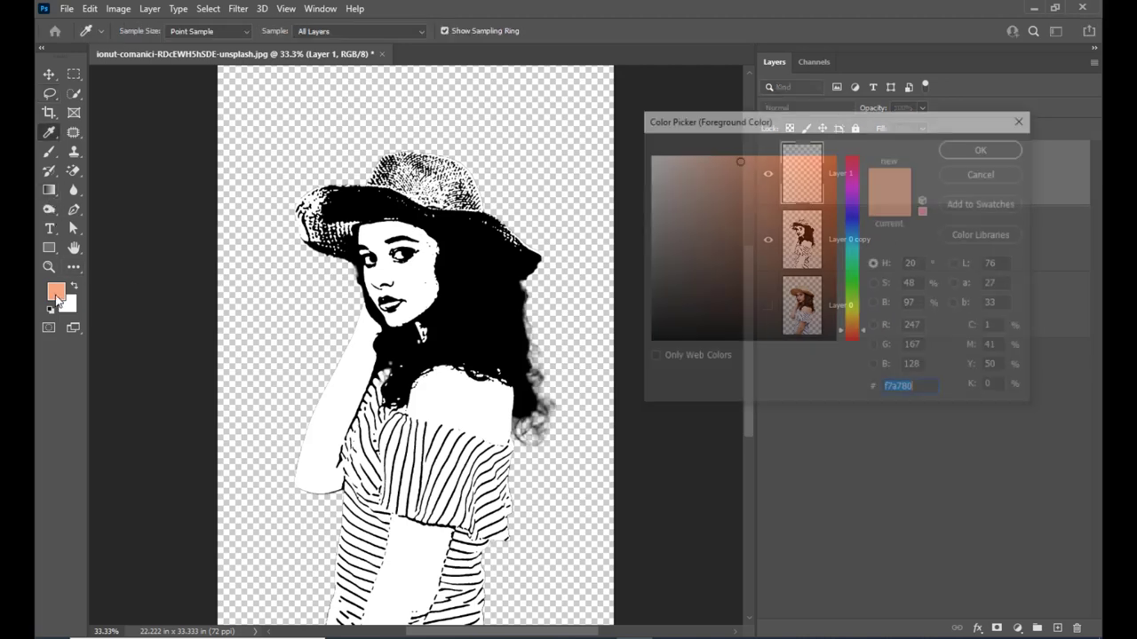
{"action": "left_click_drag", "start_coordinate": [867, 338], "coordinate": [863, 331]}
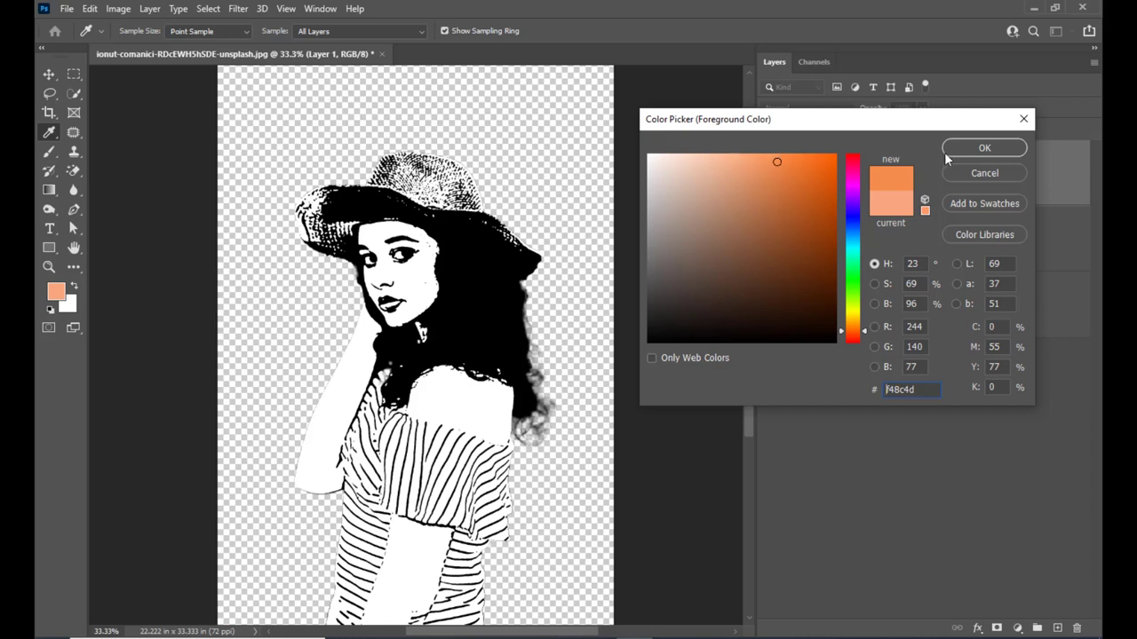
{"action": "left_click", "coordinate": [981, 147]}
{"action": "key", "text": "l"}
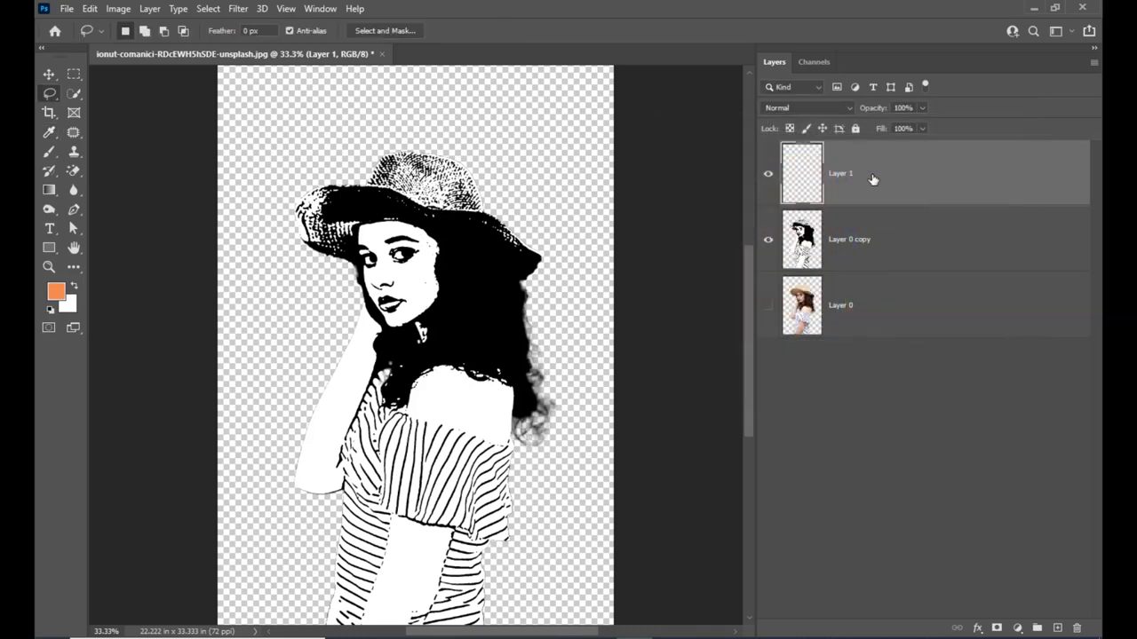
Change Layer 1's blend mode to Multiply and activate the Brush tool for painting on it.
{"action": "left_click", "coordinate": [817, 107]}
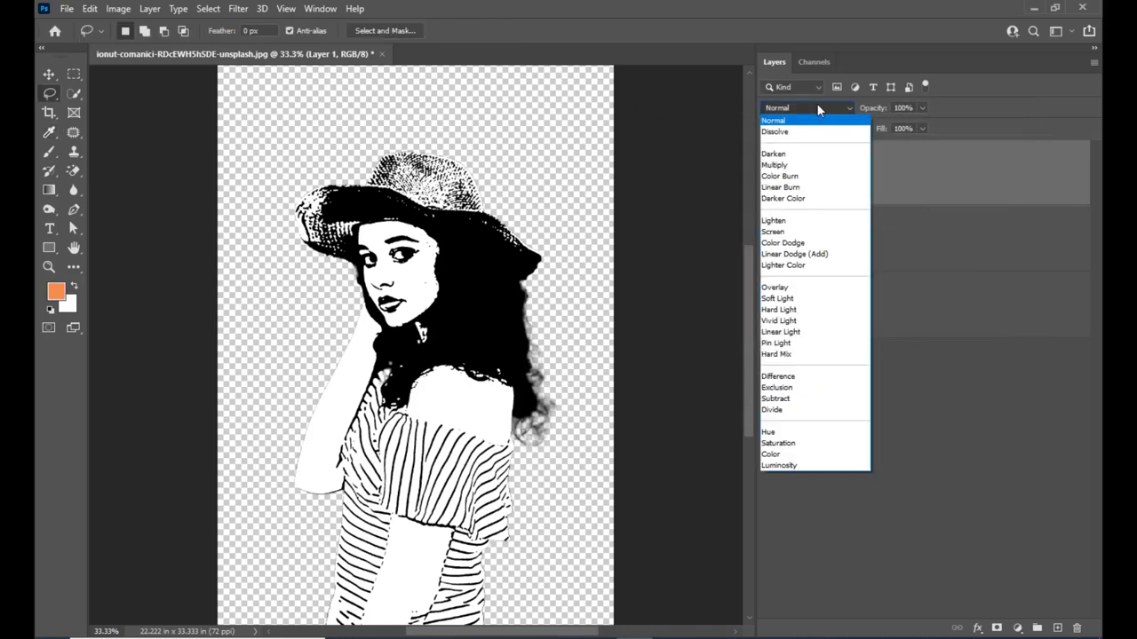
{"action": "left_click", "coordinate": [802, 166]}
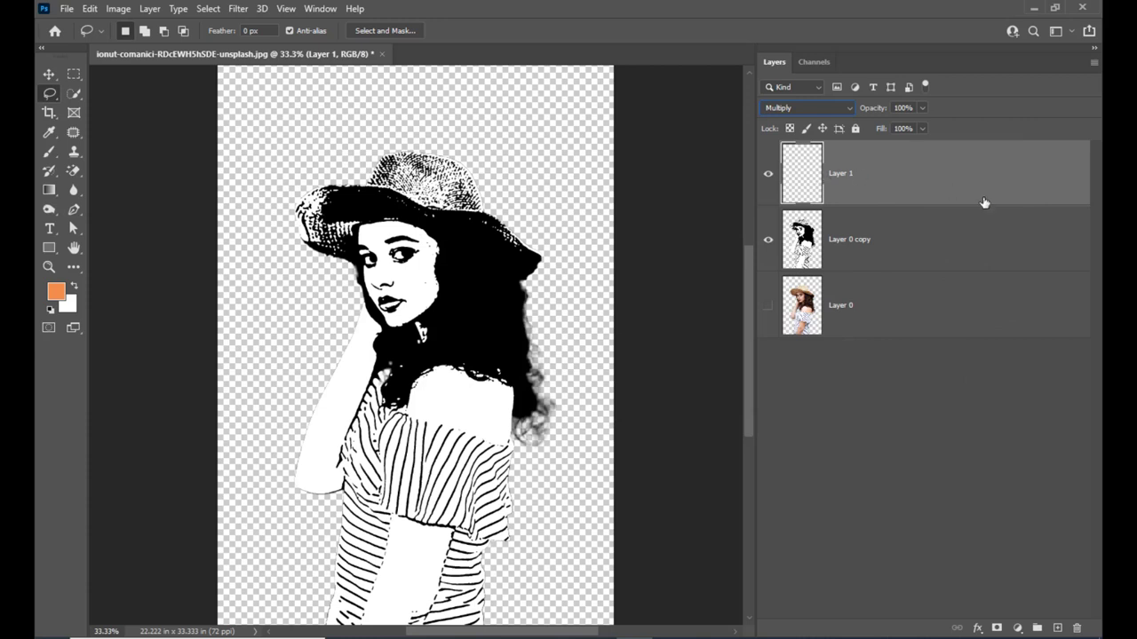
{"action": "left_click", "coordinate": [50, 152]}
{"action": "left_click", "coordinate": [87, 154]}
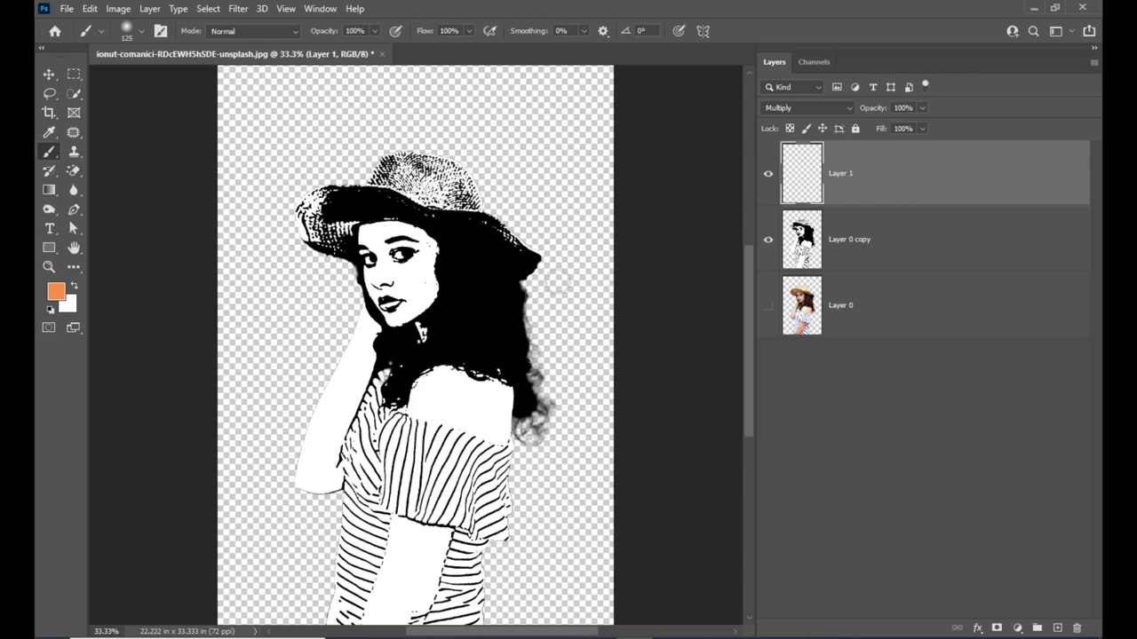
Rename the stamped Layer 0 copy to "girl" and the empty Layer 1 above it to "skinpaint".
{"action": "double_click", "coordinate": [848, 240]}
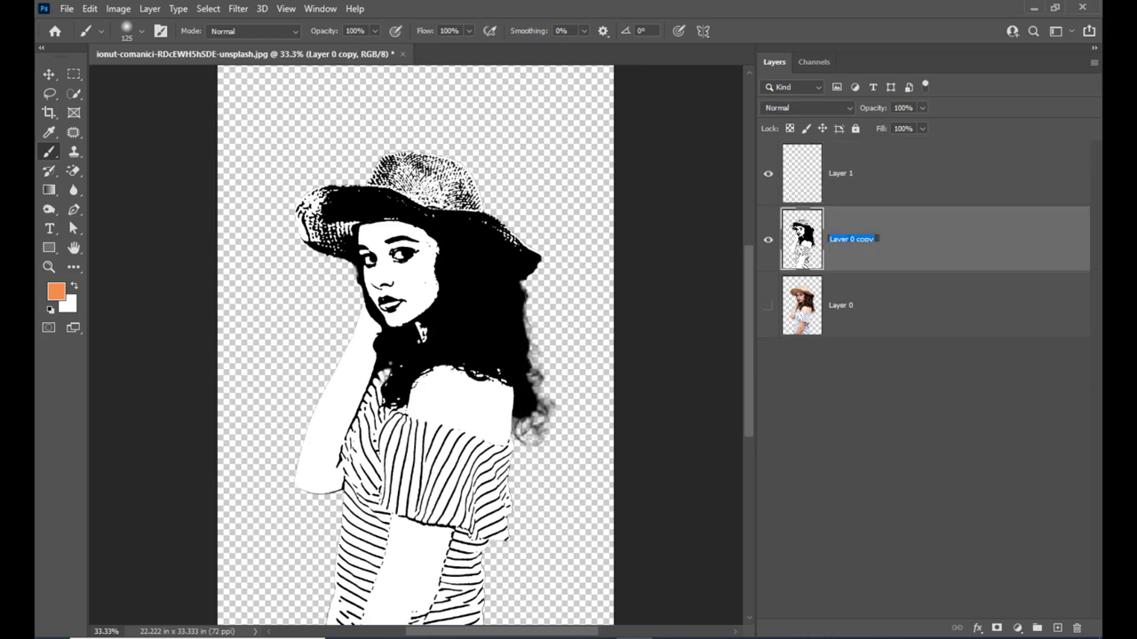
{"action": "type", "text": "o"}
{"action": "type", "text": "irl"}
{"action": "left_click", "coordinate": [934, 178]}
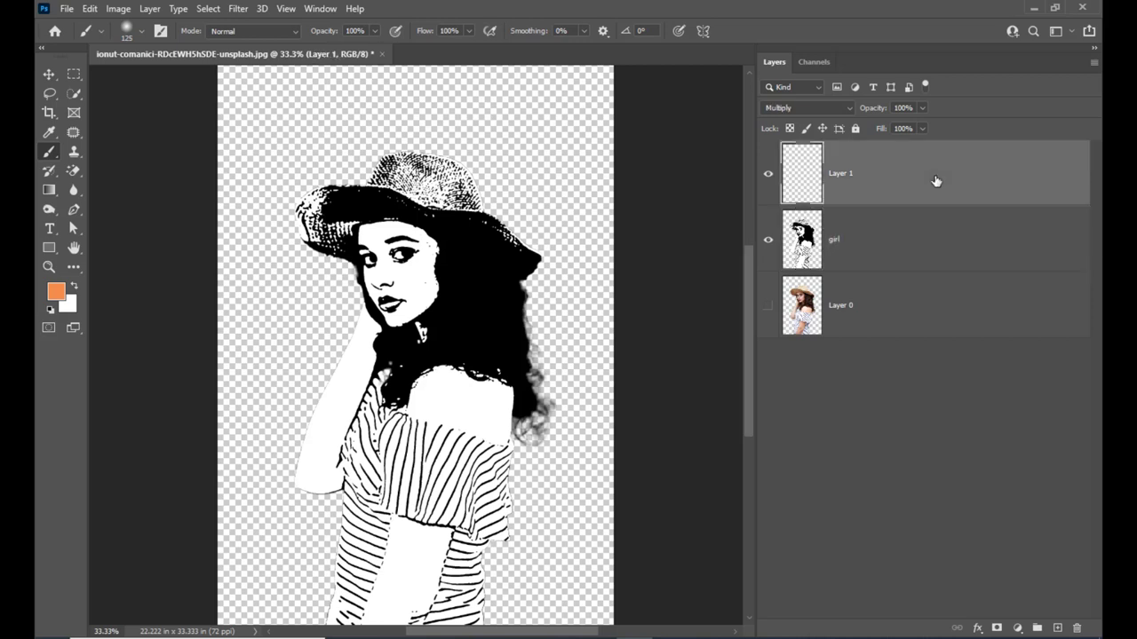
{"action": "double_click", "coordinate": [841, 174]}
{"action": "type", "text": "sk"}
{"action": "key", "text": "Return"}
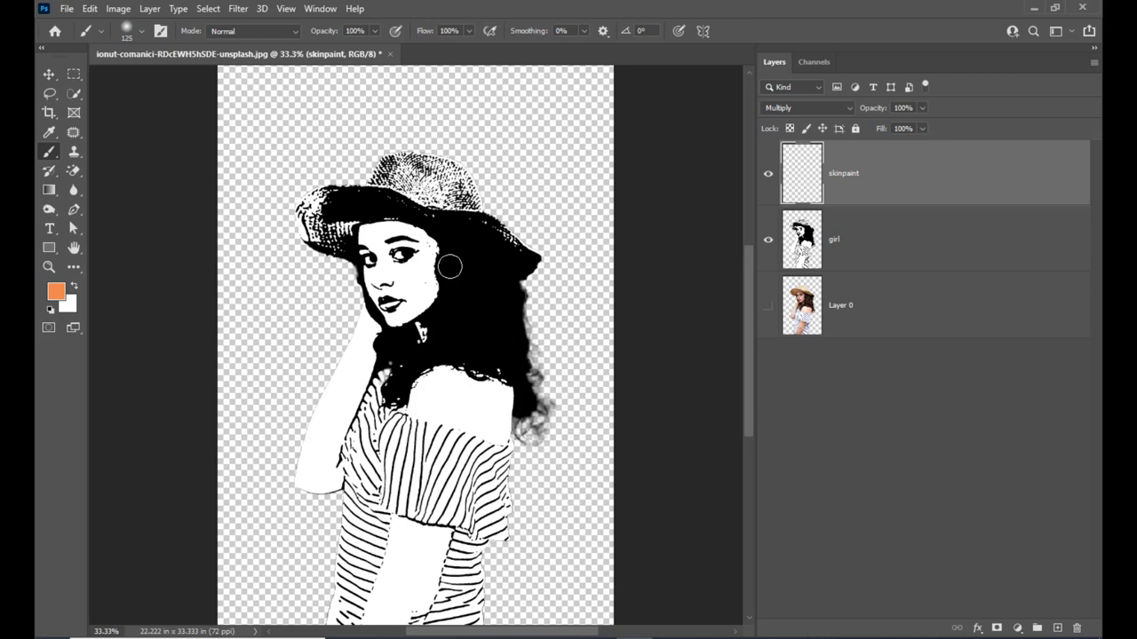
Clip the skinpaint layer to the girl layer with a clipping mask.
{"action": "scroll", "coordinate": [449, 267], "scroll_direction": "up", "scroll_amount": 2}
{"action": "key", "text": "bracketright"}
{"action": "key", "text": "bracketright"}
{"action": "key", "text": "bracketright"}
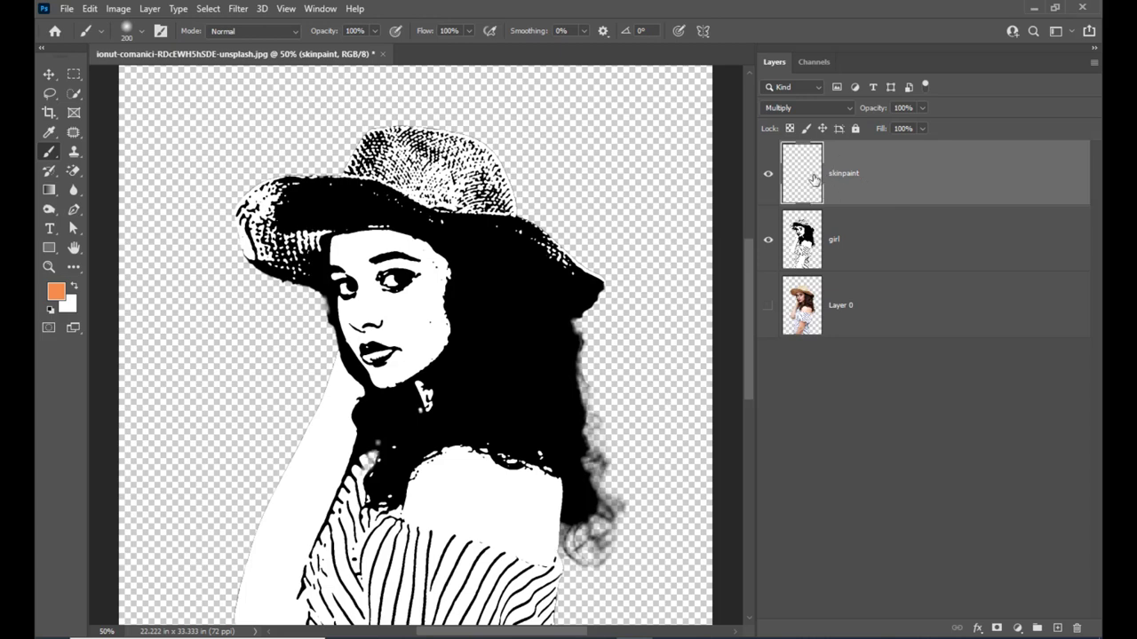
{"action": "left_click", "coordinate": [909, 203], "text": "alt"}
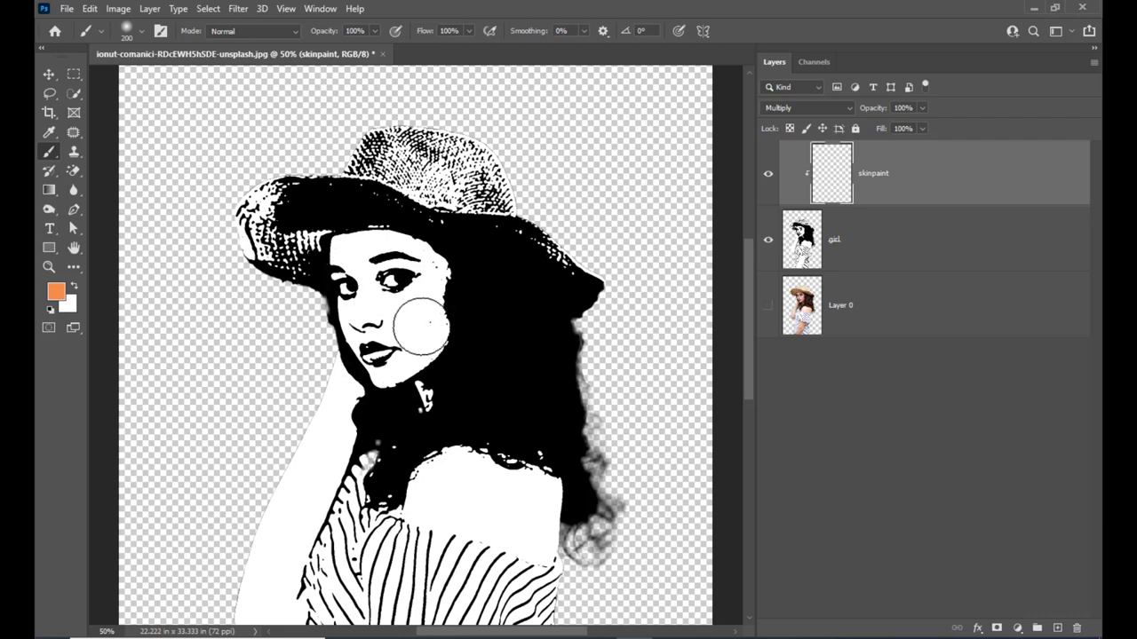
Set the brush size to 100 and its flow to 55%.
{"action": "key", "text": "bracketleft"}
{"action": "key", "text": "bracketleft"}
{"action": "key", "text": "bracketleft"}
{"action": "key", "text": "bracketleft"}
{"action": "key", "text": "bracketleft"}
{"action": "key", "text": "bracketleft"}
{"action": "key", "text": "bracketleft"}
{"action": "key", "text": "bracketleft"}
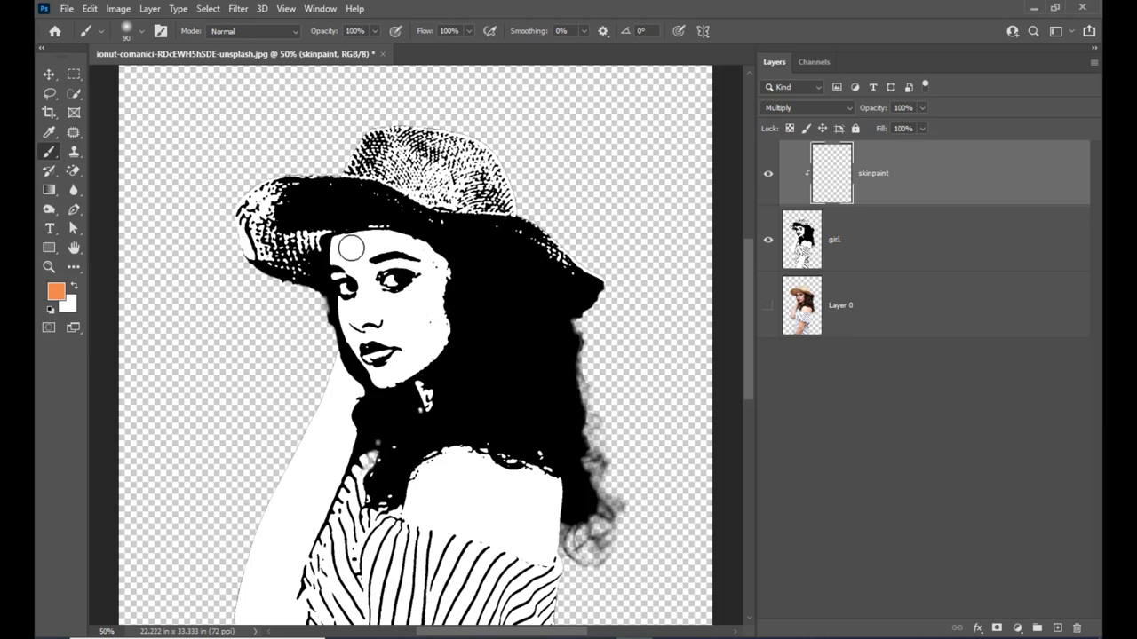
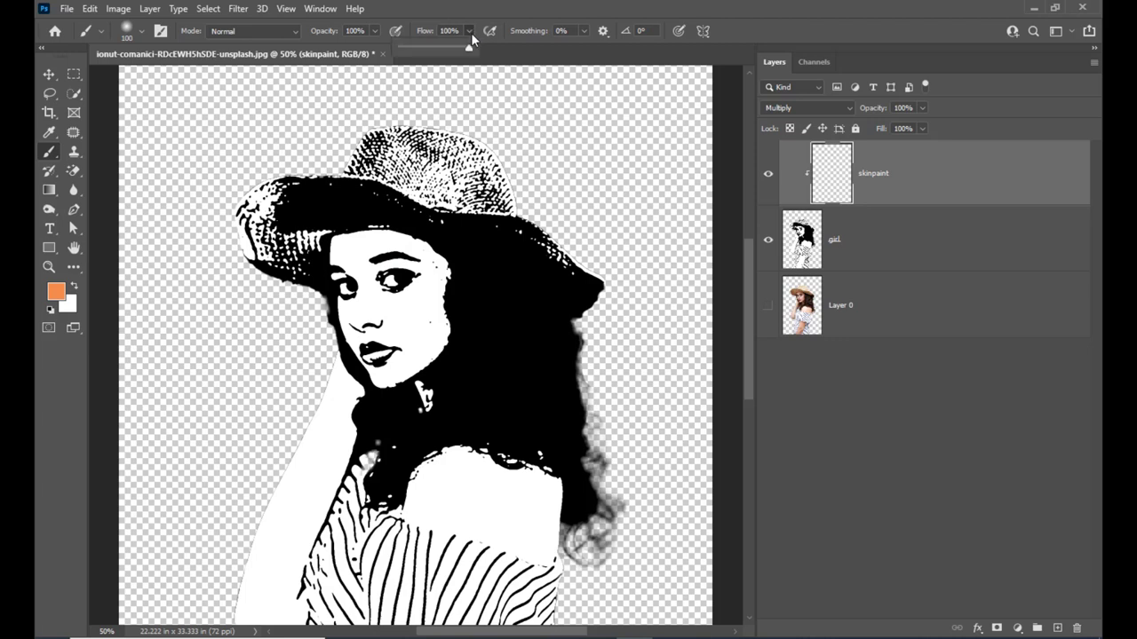
{"action": "left_click_drag", "start_coordinate": [469, 44], "coordinate": [435, 51]}
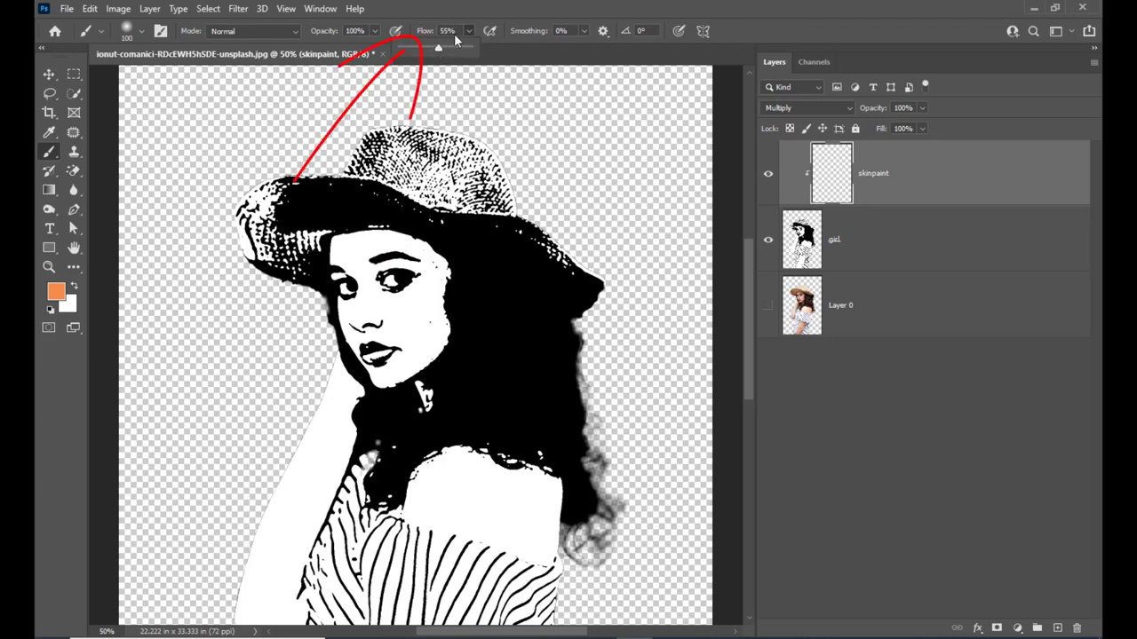
Paint the woman's whole face orange on the skinpaint layer, using smaller brush sizes around the facial features and edges.
{"action": "mouse_move", "coordinate": [336, 251]}
{"action": "left_mouse_down"}
{"action": "mouse_move", "coordinate": [407, 243]}
{"action": "mouse_move", "coordinate": [436, 270]}
{"action": "mouse_move", "coordinate": [428, 355]}
{"action": "mouse_move", "coordinate": [439, 324]}
{"action": "mouse_move", "coordinate": [427, 291]}
{"action": "mouse_move", "coordinate": [423, 304]}
{"action": "mouse_move", "coordinate": [420, 291]}
{"action": "mouse_move", "coordinate": [396, 309]}
{"action": "mouse_move", "coordinate": [366, 299]}
{"action": "mouse_move", "coordinate": [394, 312]}
{"action": "mouse_move", "coordinate": [363, 261]}
{"action": "left_mouse_up"}
{"action": "key", "text": "bracketleft"}
{"action": "key", "text": "bracketleft"}
{"action": "key", "text": "bracketleft"}
{"action": "key", "text": "bracketleft"}
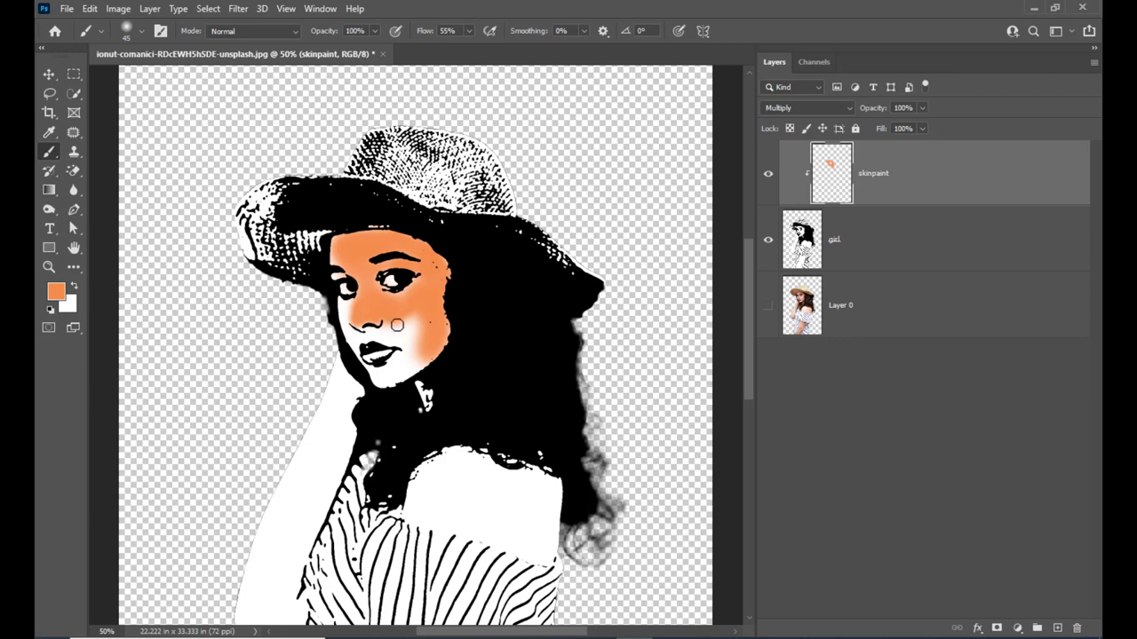
{"action": "mouse_move", "coordinate": [398, 332]}
{"action": "left_mouse_down"}
{"action": "mouse_move", "coordinate": [413, 351]}
{"action": "mouse_move", "coordinate": [391, 341]}
{"action": "mouse_move", "coordinate": [435, 330]}
{"action": "mouse_move", "coordinate": [419, 363]}
{"action": "mouse_move", "coordinate": [410, 351]}
{"action": "mouse_move", "coordinate": [375, 374]}
{"action": "mouse_move", "coordinate": [394, 360]}
{"action": "mouse_move", "coordinate": [407, 367]}
{"action": "mouse_move", "coordinate": [424, 346]}
{"action": "left_mouse_up"}
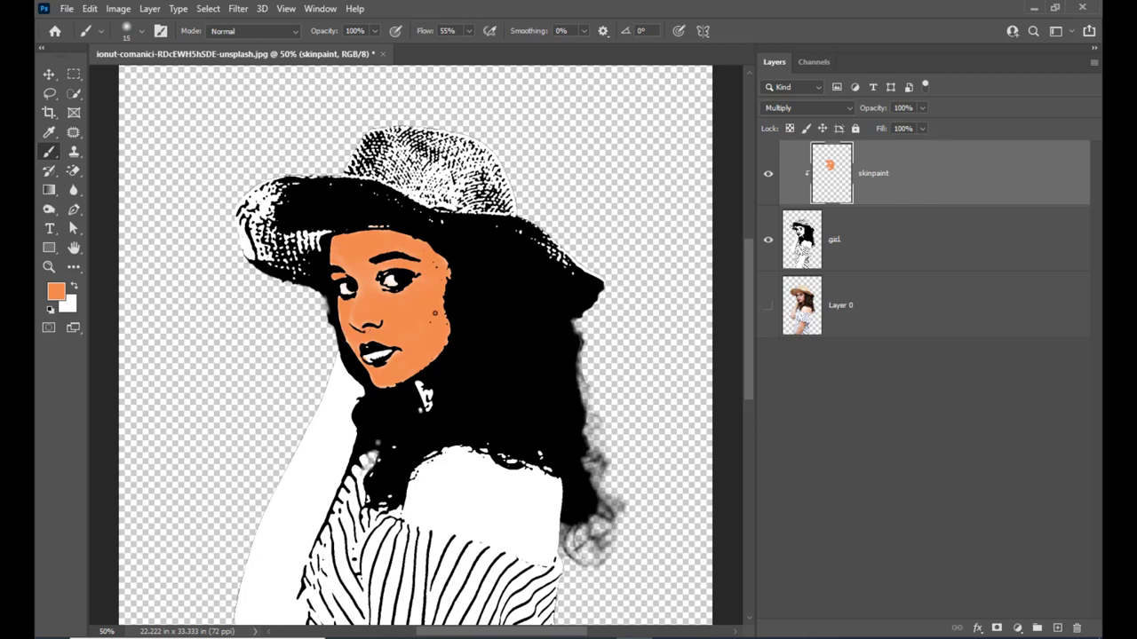
Enlarge the brush and paint the bare shoulder above the striped dress orange on the skinpaint layer.
{"action": "scroll", "coordinate": [435, 313], "scroll_direction": "down", "scroll_amount": 1}
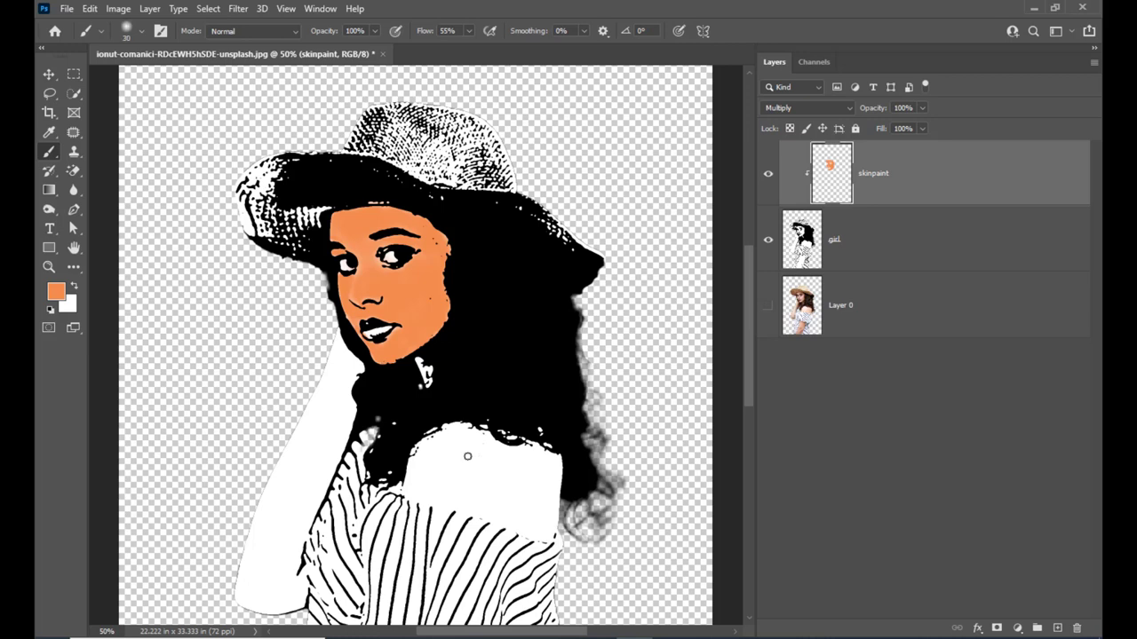
{"action": "key", "text": "bracketright"}
{"action": "key", "text": "bracketright"}
{"action": "key", "text": "bracketright"}
{"action": "key", "text": "bracketright"}
{"action": "key", "text": "bracketright"}
{"action": "key", "text": "bracketright"}
{"action": "key", "text": "bracketright"}
{"action": "key", "text": "bracketright"}
{"action": "key", "text": "bracketright"}
{"action": "key", "text": "bracketleft"}
{"action": "key", "text": "bracketleft"}
{"action": "mouse_move", "coordinate": [426, 470]}
{"action": "left_mouse_down"}
{"action": "mouse_move", "coordinate": [464, 438]}
{"action": "mouse_move", "coordinate": [431, 451]}
{"action": "mouse_move", "coordinate": [416, 490]}
{"action": "mouse_move", "coordinate": [449, 445]}
{"action": "mouse_move", "coordinate": [484, 443]}
{"action": "mouse_move", "coordinate": [464, 449]}
{"action": "mouse_move", "coordinate": [545, 470]}
{"action": "mouse_move", "coordinate": [430, 491]}
{"action": "mouse_move", "coordinate": [502, 505]}
{"action": "mouse_move", "coordinate": [478, 500]}
{"action": "mouse_move", "coordinate": [525, 491]}
{"action": "mouse_move", "coordinate": [544, 459]}
{"action": "mouse_move", "coordinate": [540, 505]}
{"action": "mouse_move", "coordinate": [506, 512]}
{"action": "mouse_move", "coordinate": [541, 521]}
{"action": "mouse_move", "coordinate": [543, 481]}
{"action": "mouse_move", "coordinate": [540, 524]}
{"action": "mouse_move", "coordinate": [427, 458]}
{"action": "mouse_move", "coordinate": [546, 527]}
{"action": "mouse_move", "coordinate": [540, 472]}
{"action": "left_mouse_up"}
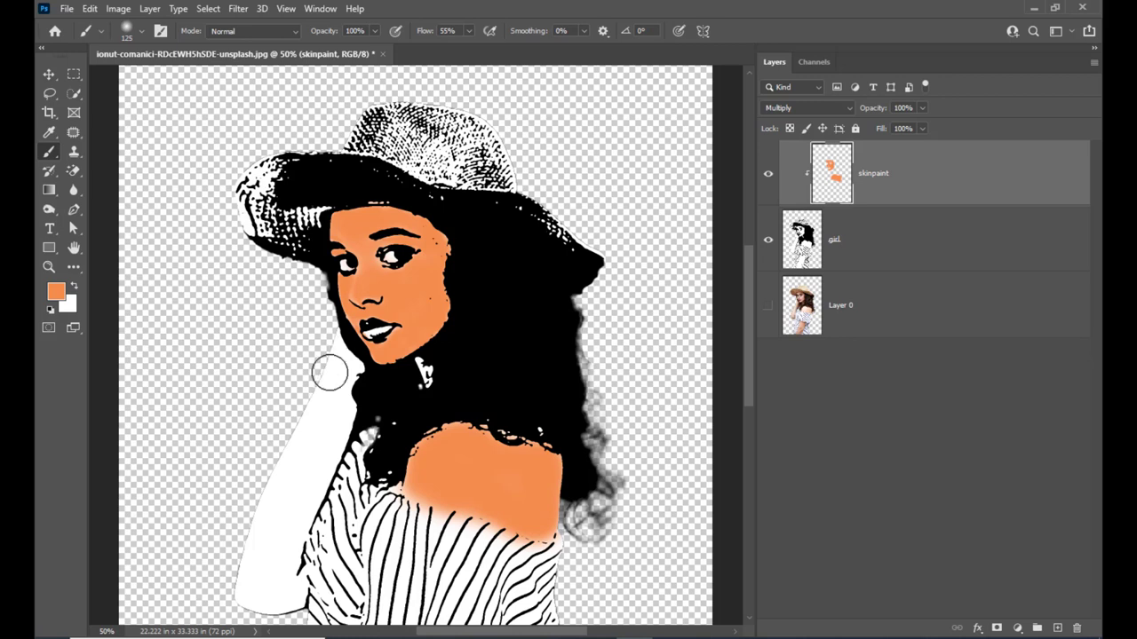
Paint the raised arm orange from the hand to the elbow with a brush of about size 80 to 90.
{"action": "scroll", "coordinate": [351, 363], "scroll_direction": "down", "scroll_amount": 2}
{"action": "key", "text": "bracketleft"}
{"action": "key", "text": "bracketleft"}
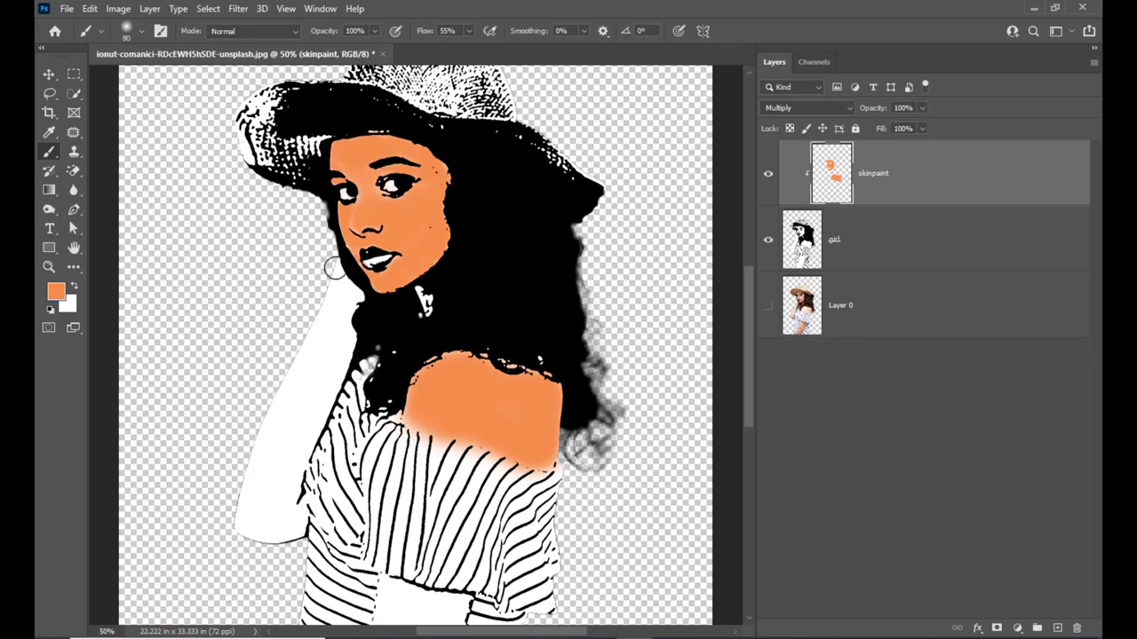
{"action": "mouse_move", "coordinate": [334, 274]}
{"action": "left_mouse_down"}
{"action": "mouse_move", "coordinate": [334, 318]}
{"action": "mouse_move", "coordinate": [332, 292]}
{"action": "mouse_move", "coordinate": [326, 321]}
{"action": "mouse_move", "coordinate": [346, 301]}
{"action": "mouse_move", "coordinate": [345, 319]}
{"action": "mouse_move", "coordinate": [339, 310]}
{"action": "mouse_move", "coordinate": [316, 334]}
{"action": "mouse_move", "coordinate": [322, 316]}
{"action": "mouse_move", "coordinate": [319, 340]}
{"action": "mouse_move", "coordinate": [345, 331]}
{"action": "mouse_move", "coordinate": [340, 358]}
{"action": "mouse_move", "coordinate": [334, 343]}
{"action": "mouse_move", "coordinate": [320, 364]}
{"action": "mouse_move", "coordinate": [312, 340]}
{"action": "mouse_move", "coordinate": [302, 376]}
{"action": "mouse_move", "coordinate": [320, 365]}
{"action": "mouse_move", "coordinate": [320, 389]}
{"action": "mouse_move", "coordinate": [342, 353]}
{"action": "mouse_move", "coordinate": [337, 392]}
{"action": "mouse_move", "coordinate": [317, 384]}
{"action": "mouse_move", "coordinate": [299, 405]}
{"action": "mouse_move", "coordinate": [308, 369]}
{"action": "mouse_move", "coordinate": [285, 401]}
{"action": "mouse_move", "coordinate": [297, 369]}
{"action": "mouse_move", "coordinate": [301, 396]}
{"action": "mouse_move", "coordinate": [316, 392]}
{"action": "mouse_move", "coordinate": [312, 421]}
{"action": "mouse_move", "coordinate": [322, 393]}
{"action": "mouse_move", "coordinate": [304, 442]}
{"action": "mouse_move", "coordinate": [314, 406]}
{"action": "mouse_move", "coordinate": [285, 436]}
{"action": "mouse_move", "coordinate": [286, 404]}
{"action": "mouse_move", "coordinate": [267, 433]}
{"action": "mouse_move", "coordinate": [283, 416]}
{"action": "mouse_move", "coordinate": [276, 454]}
{"action": "mouse_move", "coordinate": [316, 422]}
{"action": "mouse_move", "coordinate": [288, 480]}
{"action": "mouse_move", "coordinate": [271, 442]}
{"action": "mouse_move", "coordinate": [257, 466]}
{"action": "mouse_move", "coordinate": [259, 443]}
{"action": "mouse_move", "coordinate": [240, 527]}
{"action": "mouse_move", "coordinate": [262, 538]}
{"action": "mouse_move", "coordinate": [289, 533]}
{"action": "mouse_move", "coordinate": [272, 472]}
{"action": "mouse_move", "coordinate": [254, 517]}
{"action": "mouse_move", "coordinate": [287, 523]}
{"action": "mouse_move", "coordinate": [297, 510]}
{"action": "mouse_move", "coordinate": [261, 480]}
{"action": "mouse_move", "coordinate": [290, 432]}
{"action": "left_mouse_up"}
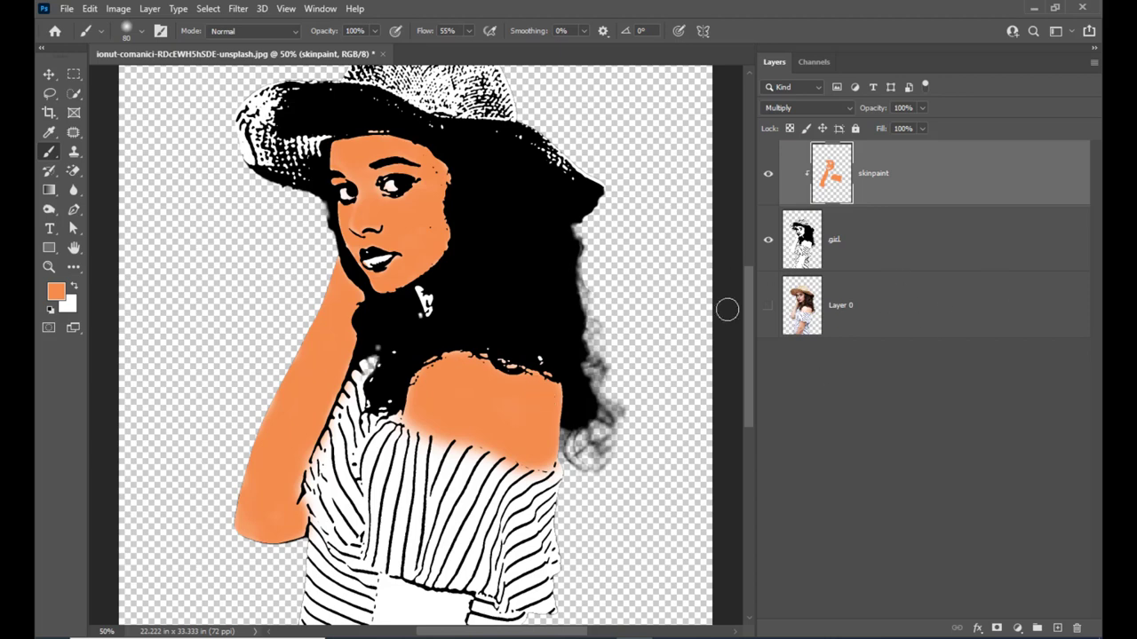
Examine the painted face up close for uncoloured skin spots, with the brush size reduced to 25.
{"action": "scroll", "coordinate": [620, 208], "scroll_direction": "up", "scroll_amount": 3}
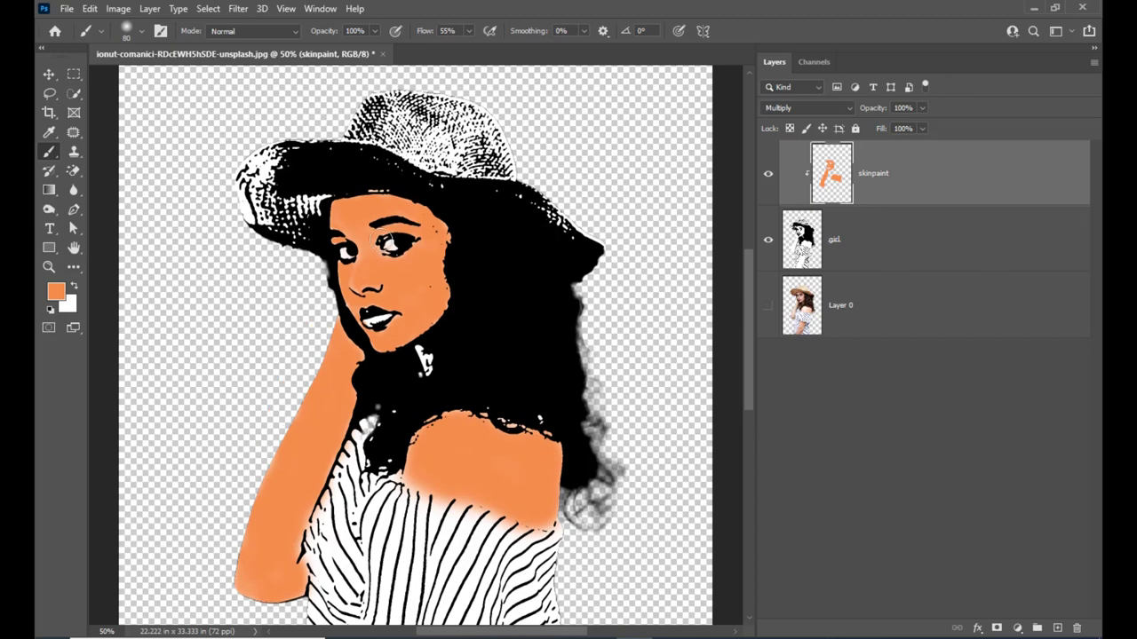
{"action": "key", "text": "ctrl+plus"}
{"action": "key", "text": "ctrl+plus"}
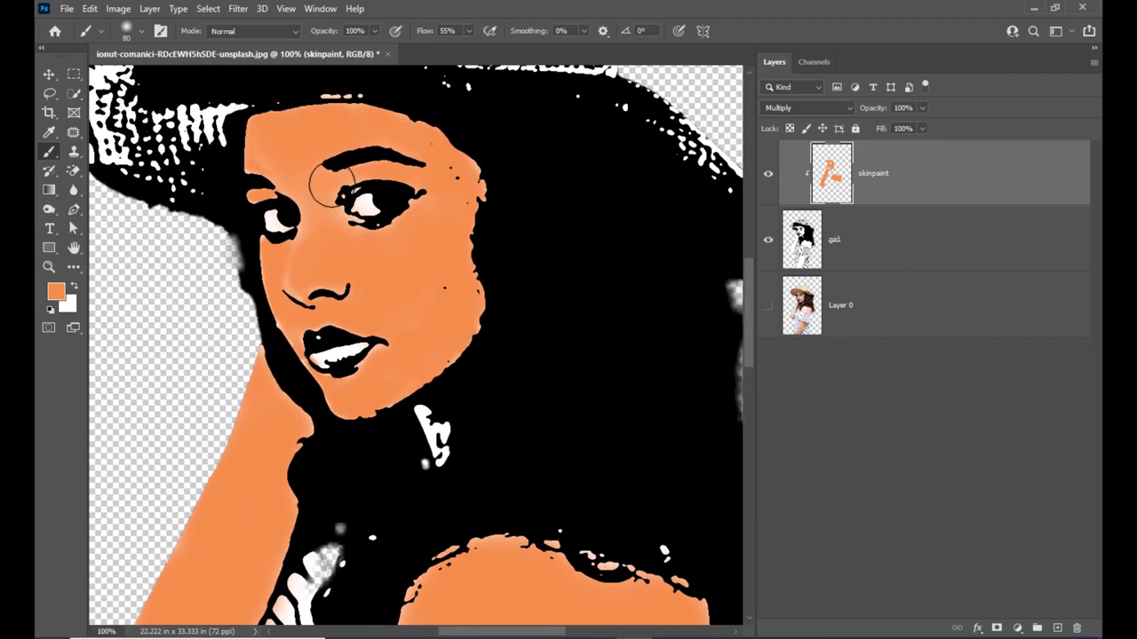
{"action": "key", "text": "bracketleft"}
{"action": "key", "text": "bracketleft"}
{"action": "key", "text": "bracketleft"}
{"action": "key", "text": "bracketleft"}
{"action": "key", "text": "bracketleft"}
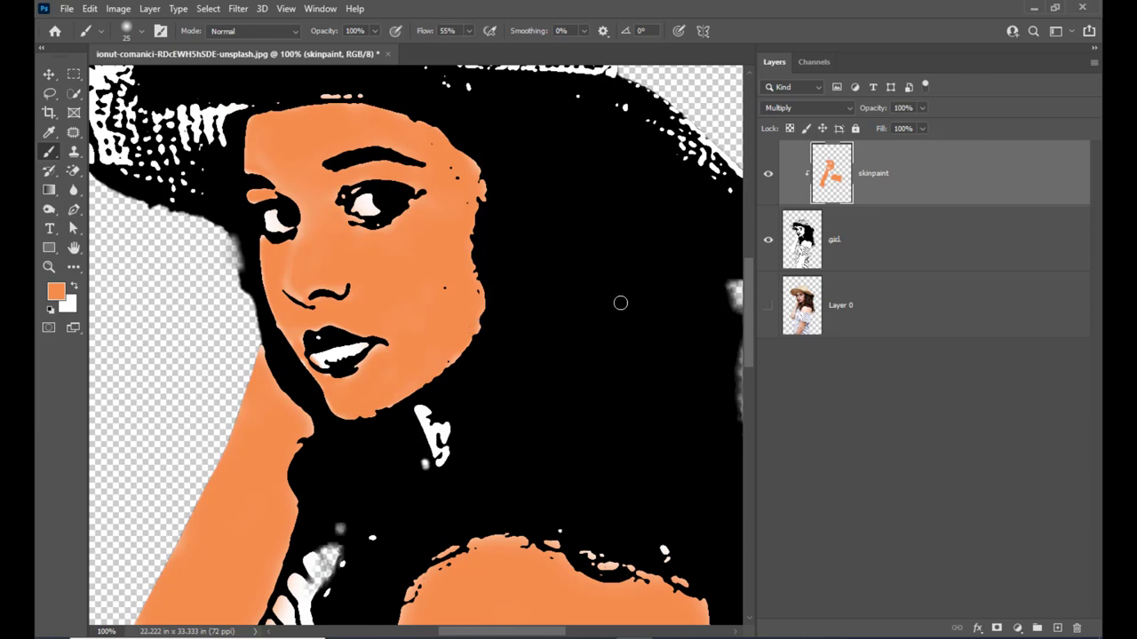
{"action": "scroll", "coordinate": [622, 311], "scroll_direction": "down", "scroll_amount": 3}
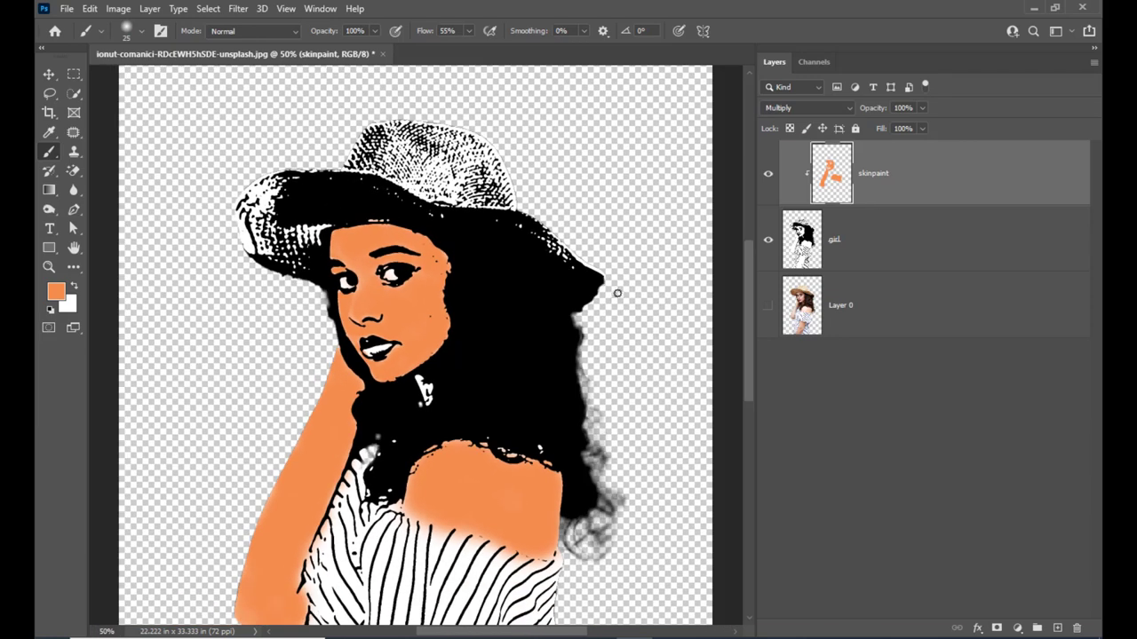
Paint the lower arm orange from the sleeve hem to the image's bottom edge, with the brush size ending at 90.
{"action": "scroll", "coordinate": [617, 293], "scroll_direction": "up", "scroll_amount": 1}
{"action": "scroll", "coordinate": [617, 293], "scroll_direction": "up", "scroll_amount": 1}
{"action": "scroll", "coordinate": [617, 294], "scroll_direction": "down", "scroll_amount": 4}
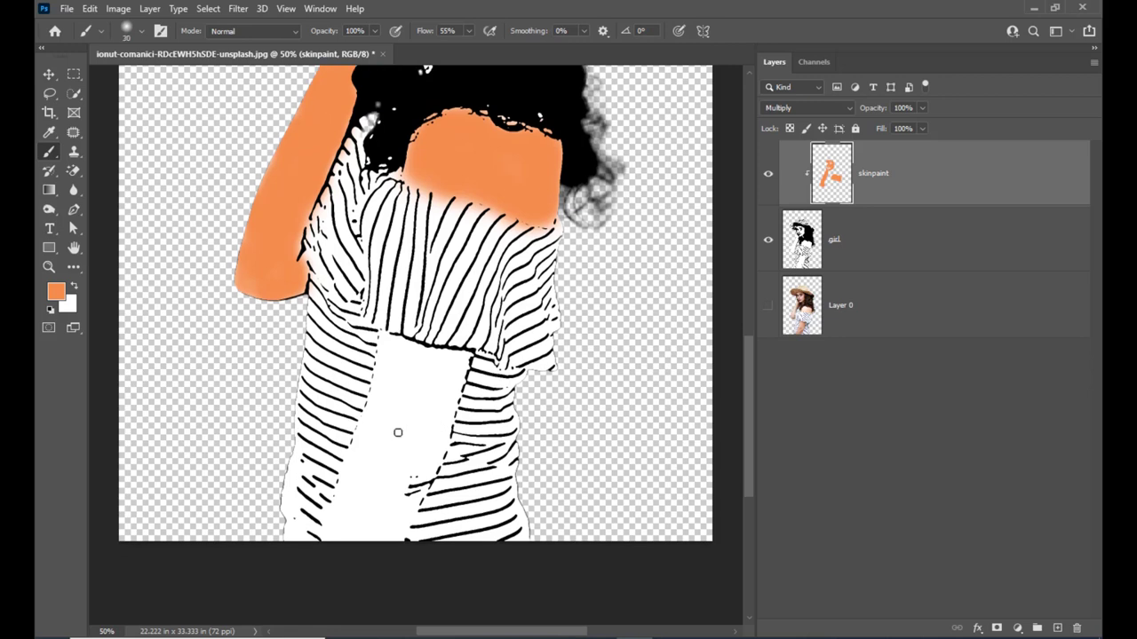
{"action": "key", "text": "bracketright"}
{"action": "key", "text": "bracketright"}
{"action": "key", "text": "bracketright"}
{"action": "key", "text": "bracketright"}
{"action": "key", "text": "bracketright"}
{"action": "key", "text": "bracketleft"}
{"action": "key", "text": "bracketleft"}
{"action": "mouse_move", "coordinate": [381, 347]}
{"action": "left_mouse_down"}
{"action": "mouse_move", "coordinate": [465, 362]}
{"action": "mouse_move", "coordinate": [422, 431]}
{"action": "mouse_move", "coordinate": [449, 363]}
{"action": "mouse_move", "coordinate": [383, 409]}
{"action": "mouse_move", "coordinate": [387, 354]}
{"action": "mouse_move", "coordinate": [421, 394]}
{"action": "left_mouse_up"}
{"action": "key", "text": "ctrl+z"}
{"action": "left_click_drag", "start_coordinate": [388, 342], "coordinate": [407, 381]}
{"action": "mouse_move", "coordinate": [388, 344]}
{"action": "left_mouse_down"}
{"action": "mouse_move", "coordinate": [464, 362]}
{"action": "mouse_move", "coordinate": [420, 370]}
{"action": "mouse_move", "coordinate": [403, 435]}
{"action": "mouse_move", "coordinate": [377, 444]}
{"action": "mouse_move", "coordinate": [373, 397]}
{"action": "mouse_move", "coordinate": [386, 364]}
{"action": "mouse_move", "coordinate": [383, 392]}
{"action": "mouse_move", "coordinate": [415, 368]}
{"action": "mouse_move", "coordinate": [393, 430]}
{"action": "mouse_move", "coordinate": [449, 370]}
{"action": "mouse_move", "coordinate": [405, 466]}
{"action": "mouse_move", "coordinate": [399, 400]}
{"action": "mouse_move", "coordinate": [381, 428]}
{"action": "mouse_move", "coordinate": [353, 515]}
{"action": "mouse_move", "coordinate": [380, 468]}
{"action": "mouse_move", "coordinate": [372, 527]}
{"action": "mouse_move", "coordinate": [379, 521]}
{"action": "mouse_move", "coordinate": [424, 445]}
{"action": "mouse_move", "coordinate": [441, 381]}
{"action": "mouse_move", "coordinate": [403, 435]}
{"action": "mouse_move", "coordinate": [436, 397]}
{"action": "mouse_move", "coordinate": [431, 363]}
{"action": "mouse_move", "coordinate": [451, 369]}
{"action": "mouse_move", "coordinate": [438, 432]}
{"action": "mouse_move", "coordinate": [380, 535]}
{"action": "mouse_move", "coordinate": [358, 553]}
{"action": "mouse_move", "coordinate": [343, 519]}
{"action": "mouse_move", "coordinate": [332, 546]}
{"action": "left_mouse_up"}
{"action": "key", "text": "bracketright"}
{"action": "key", "text": "bracketright"}
{"action": "key", "text": "bracketright"}
{"action": "key", "text": "bracketleft"}
{"action": "key", "text": "bracketleft"}
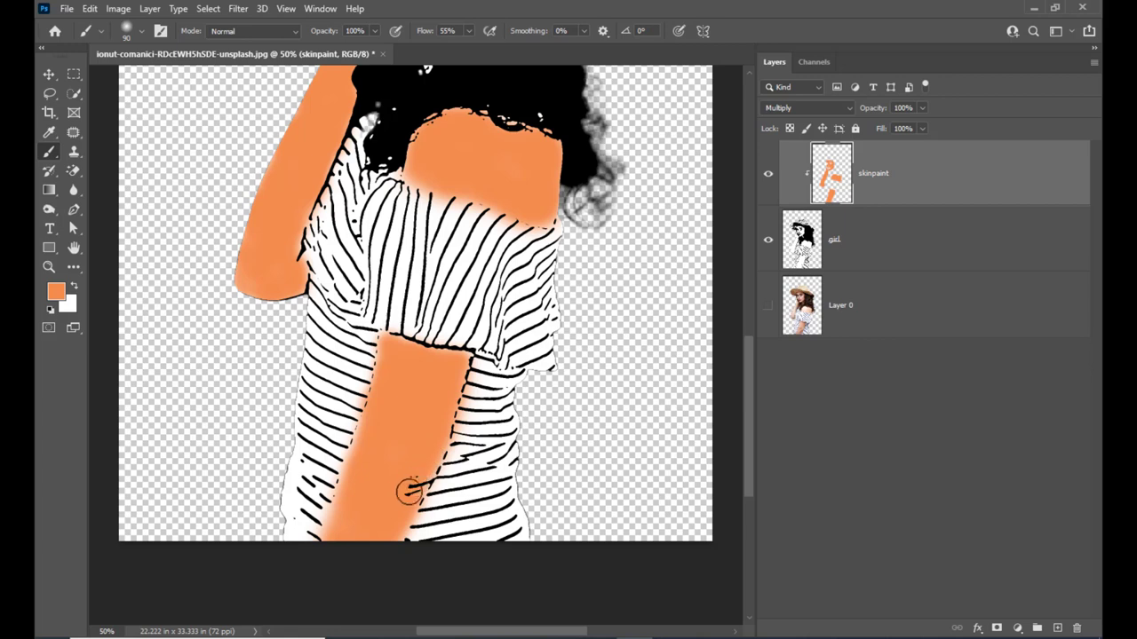
Reduce the brush size to 45 and fill in the lower arm's top edge along the sleeve hem.
{"action": "key", "text": "bracketleft"}
{"action": "key", "text": "bracketleft"}
{"action": "key", "text": "bracketleft"}
{"action": "key", "text": "bracketleft"}
{"action": "key", "text": "bracketleft"}
{"action": "left_click_drag", "start_coordinate": [402, 344], "coordinate": [465, 360]}
{"action": "scroll", "coordinate": [430, 420], "scroll_direction": "up", "scroll_amount": 2}
{"action": "scroll", "coordinate": [430, 419], "scroll_direction": "up", "scroll_amount": 6}
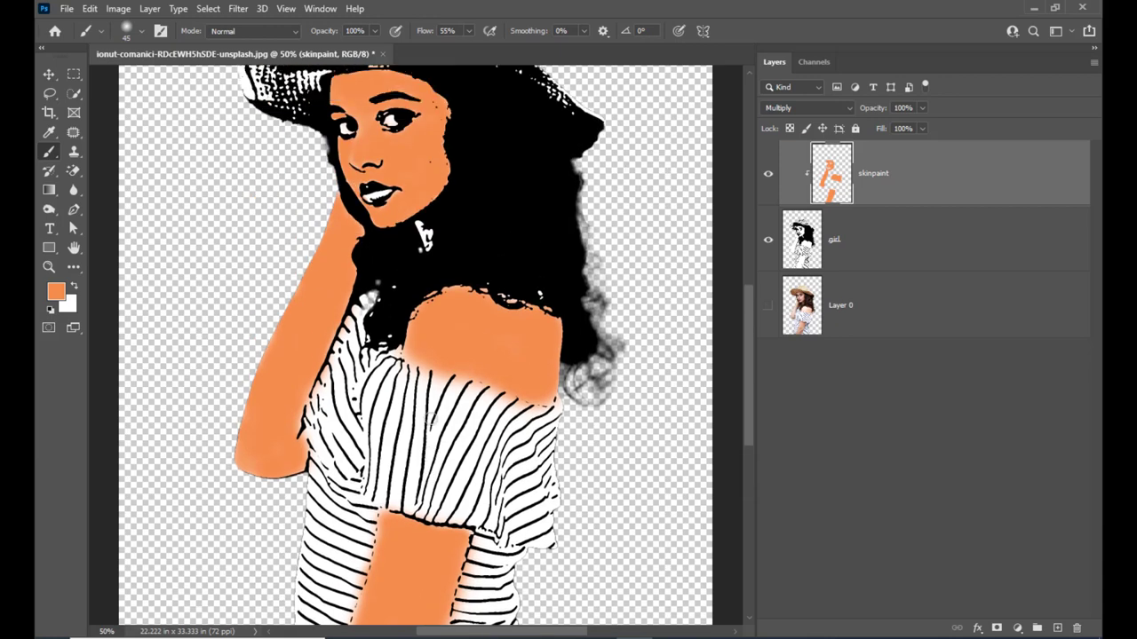
{"action": "scroll", "coordinate": [648, 300], "scroll_direction": "down", "scroll_amount": 1}
{"action": "scroll", "coordinate": [648, 299], "scroll_direction": "down", "scroll_amount": 1}
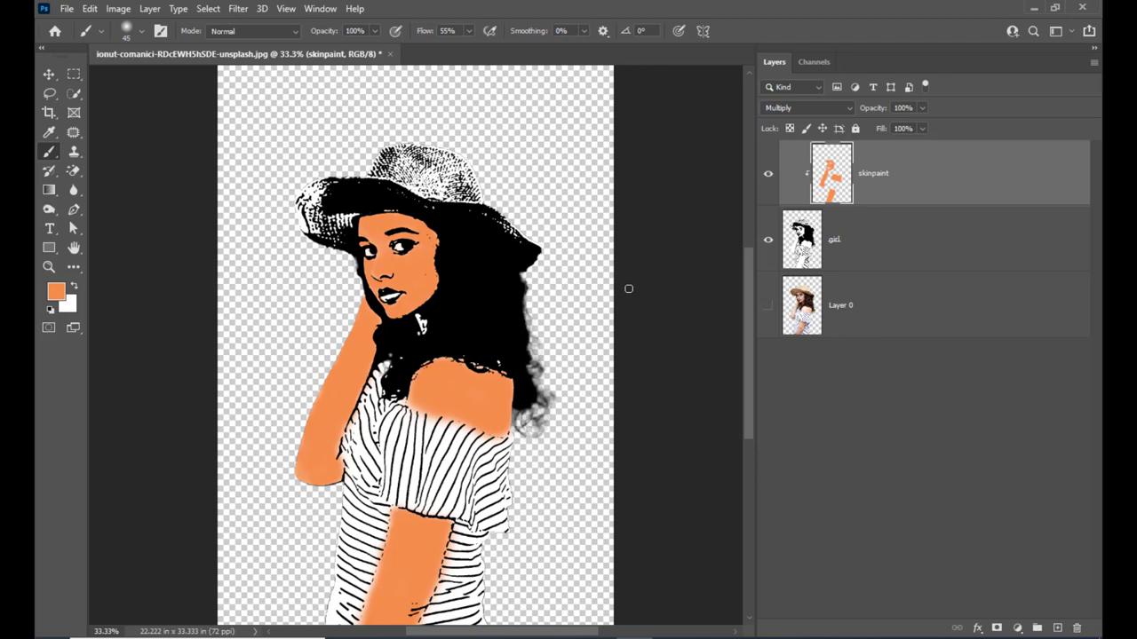
Add a new layer above skinpaint, clip it to the layers below and name it "highlights".
{"action": "left_click", "coordinate": [1057, 628]}
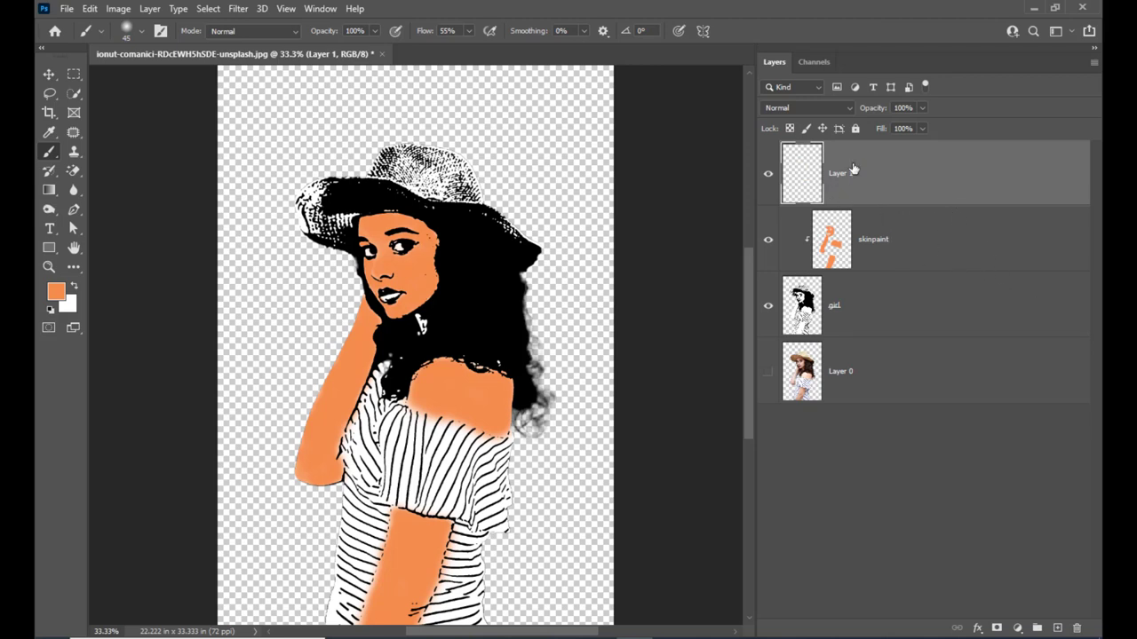
{"action": "left_click", "coordinate": [973, 204], "text": "alt"}
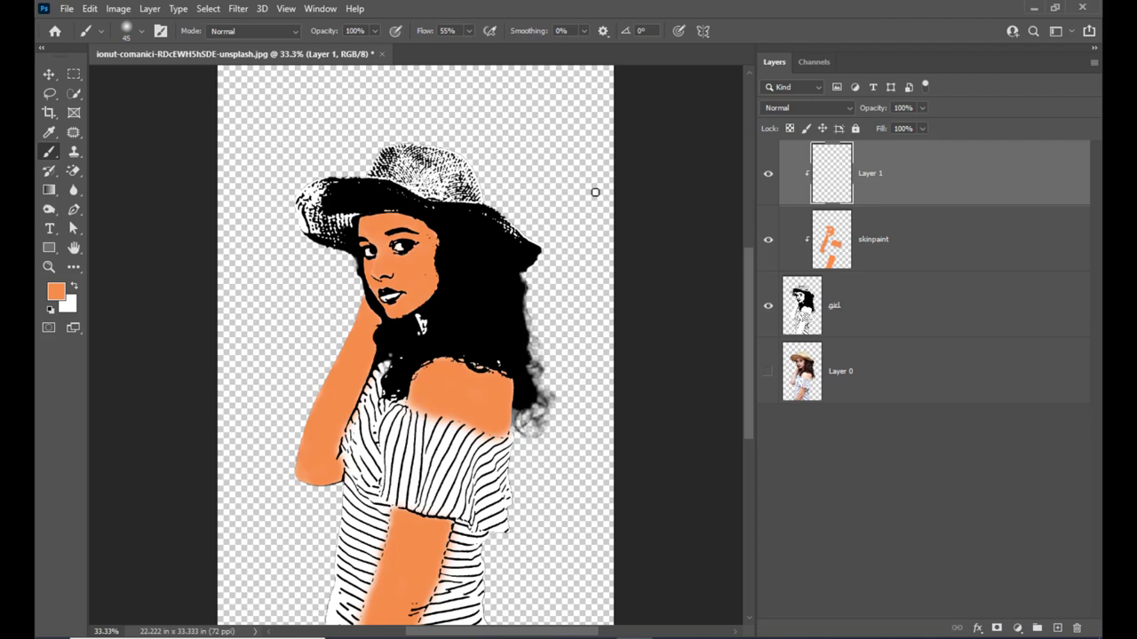
{"action": "double_click", "coordinate": [876, 176]}
{"action": "key", "text": "Return"}
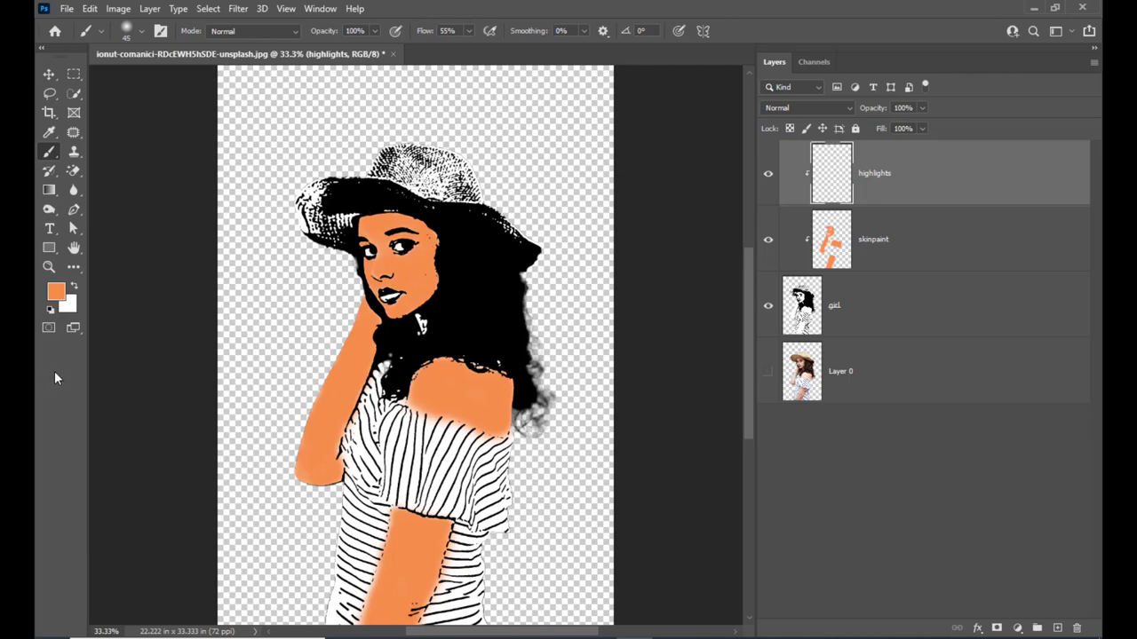
Set the foreground colour to the light peach faceb3 for the highlights.
{"action": "left_click", "coordinate": [56, 296]}
{"action": "left_click_drag", "start_coordinate": [776, 119], "coordinate": [723, 168]}
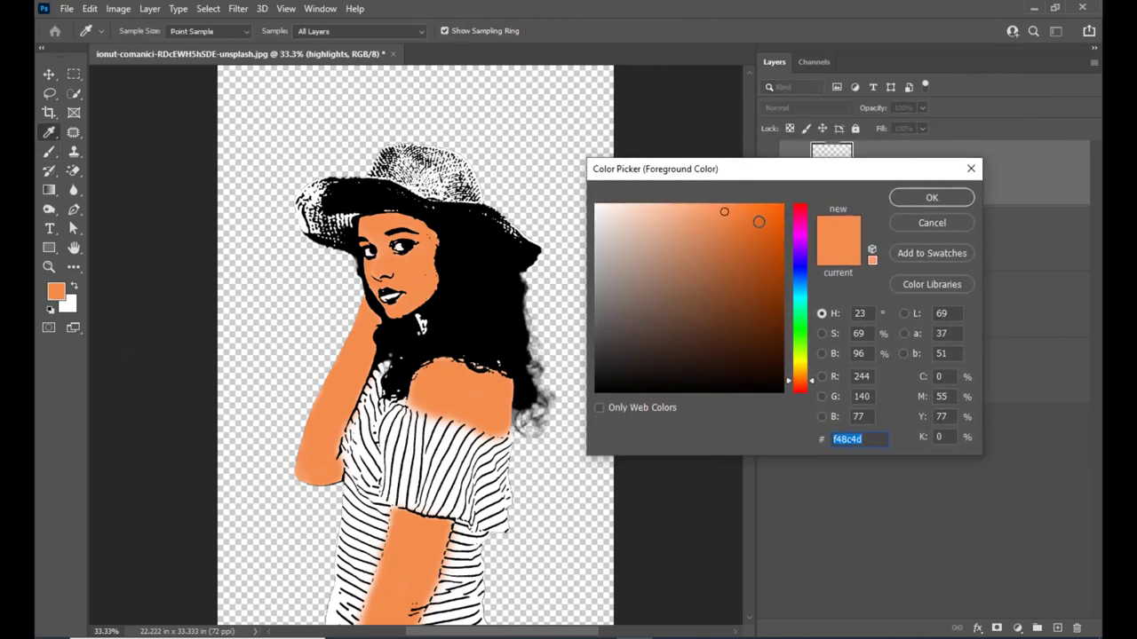
{"action": "left_click", "coordinate": [649, 208]}
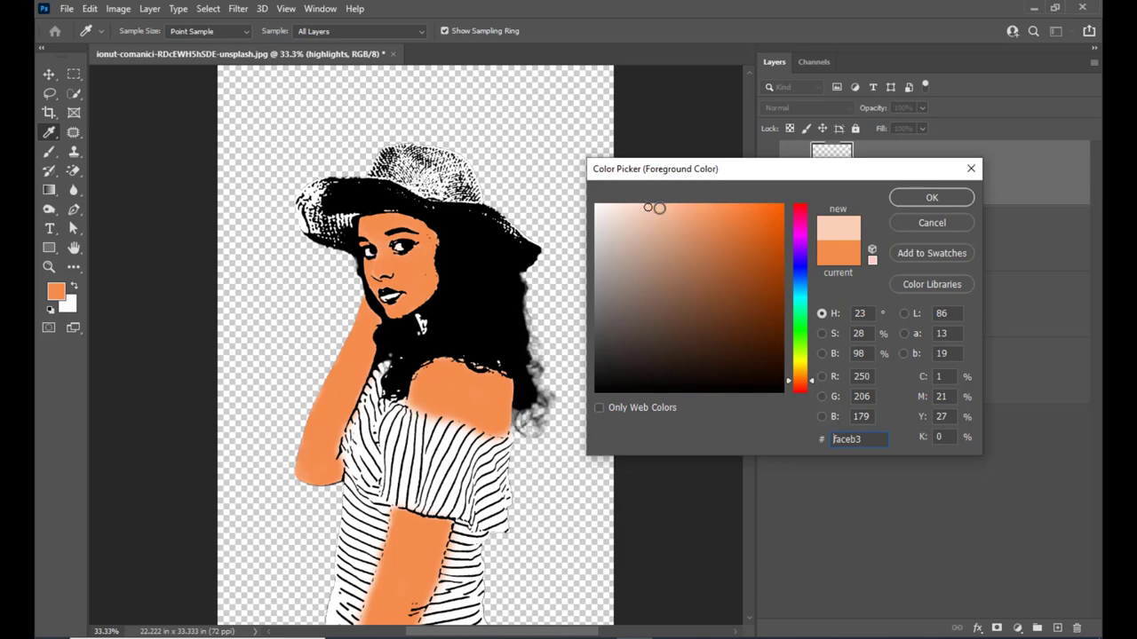
{"action": "left_click", "coordinate": [923, 199]}
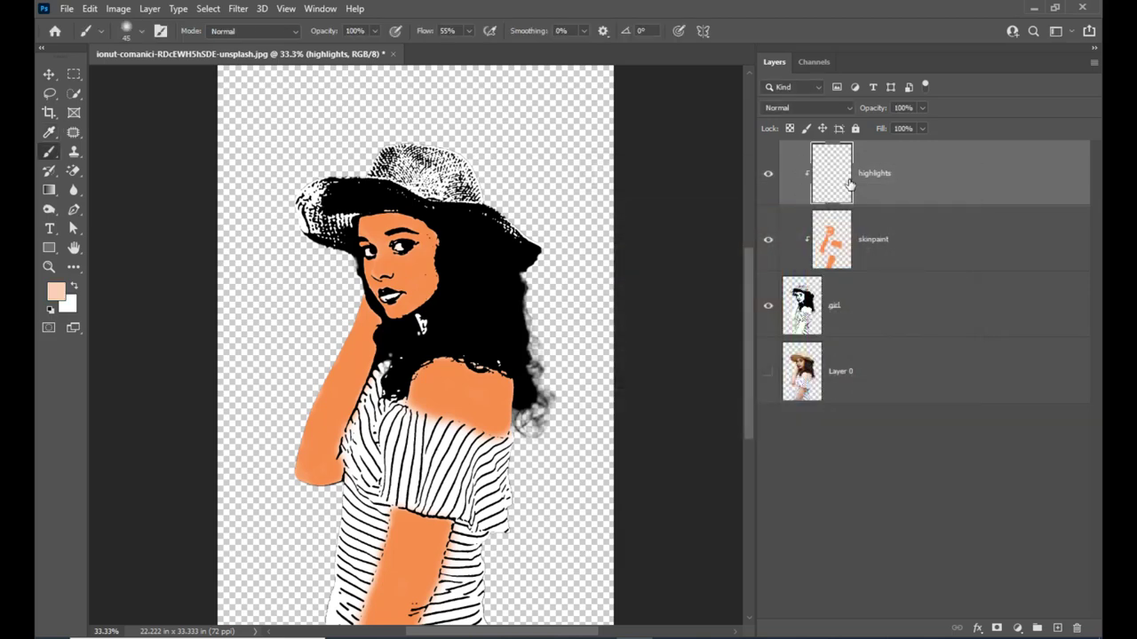
Set the highlights layer's blend mode to Screen and ready the Brush tool for painting on the face.
{"action": "left_click", "coordinate": [810, 109]}
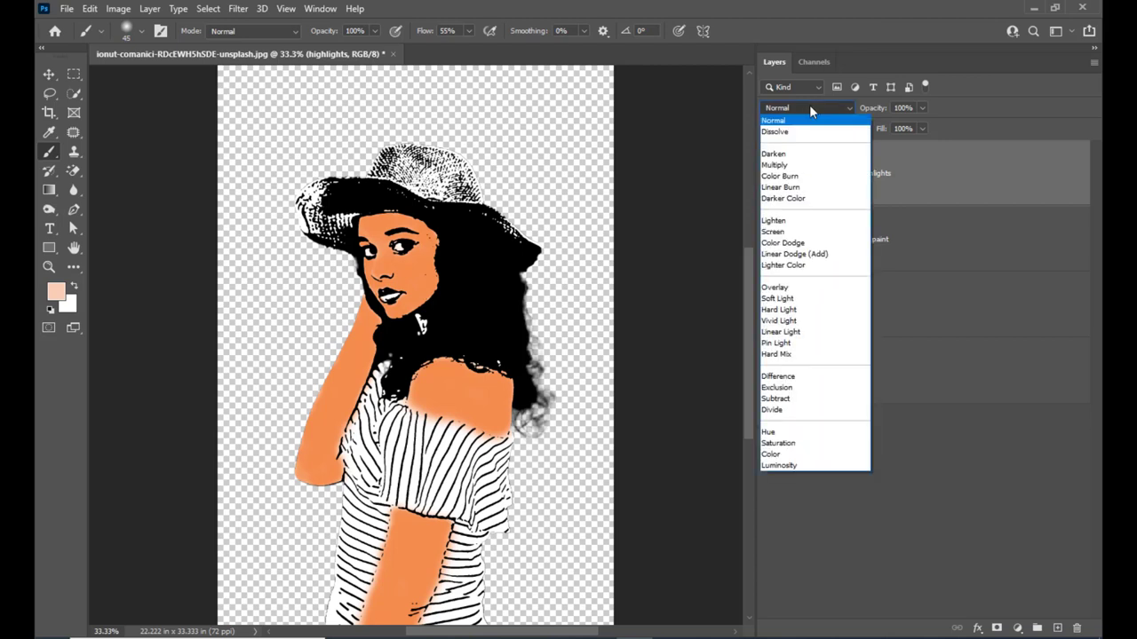
{"action": "left_click", "coordinate": [796, 231]}
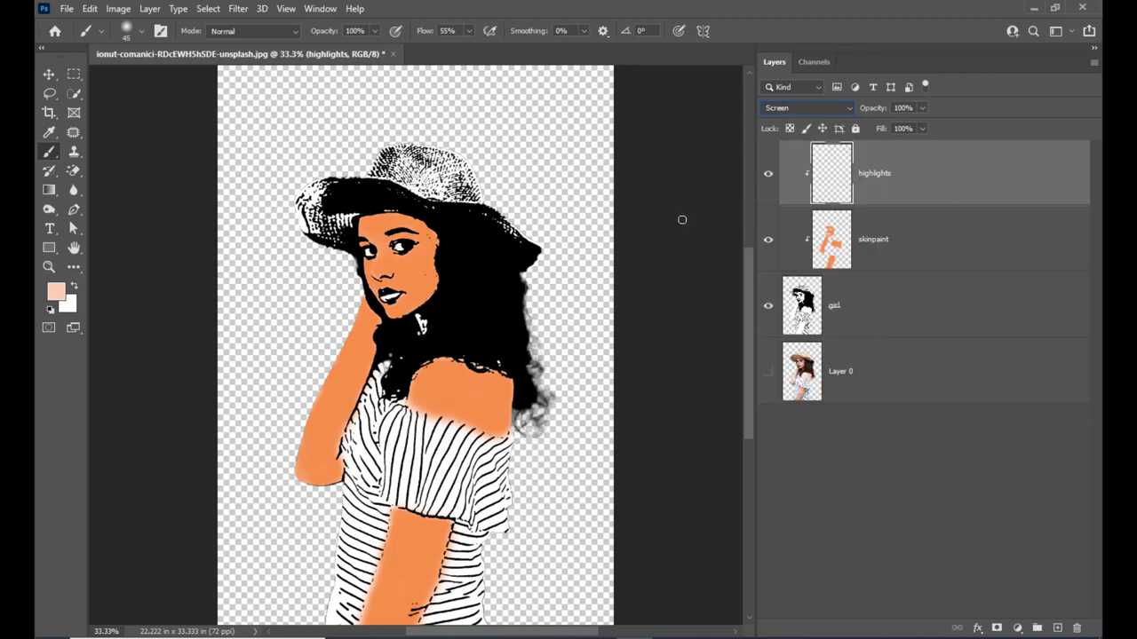
{"action": "key", "text": "ctrl+plus"}
{"action": "key", "text": "ctrl+plus"}
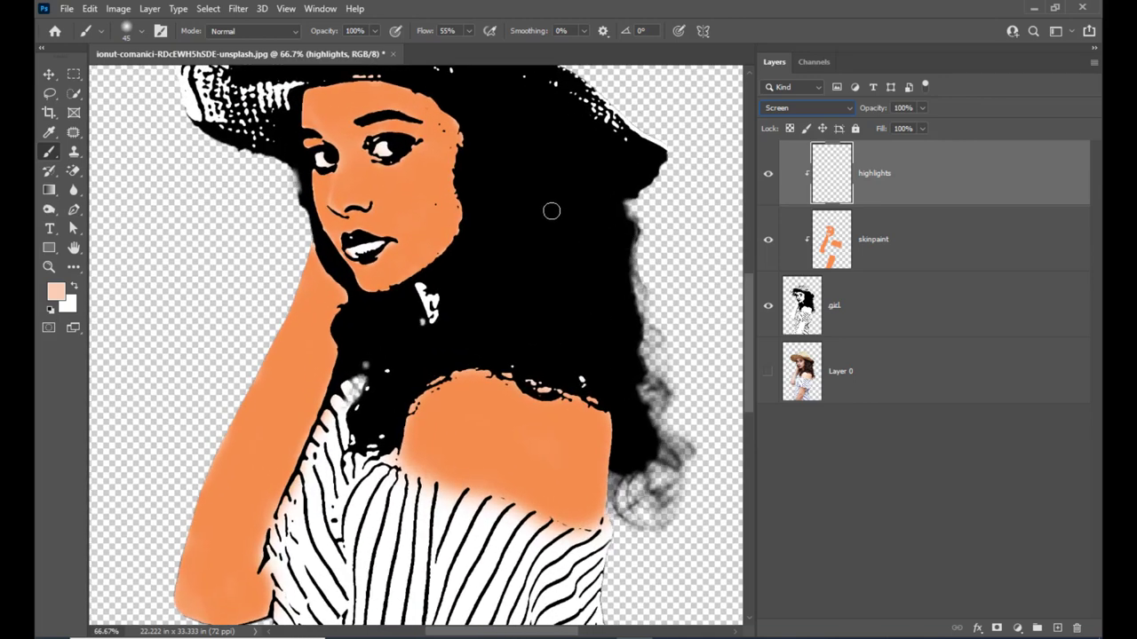
{"action": "left_click", "coordinate": [56, 79]}
{"action": "left_click", "coordinate": [50, 154]}
{"action": "key", "text": "space"}
{"action": "left_click_drag", "start_coordinate": [519, 215], "coordinate": [554, 281]}
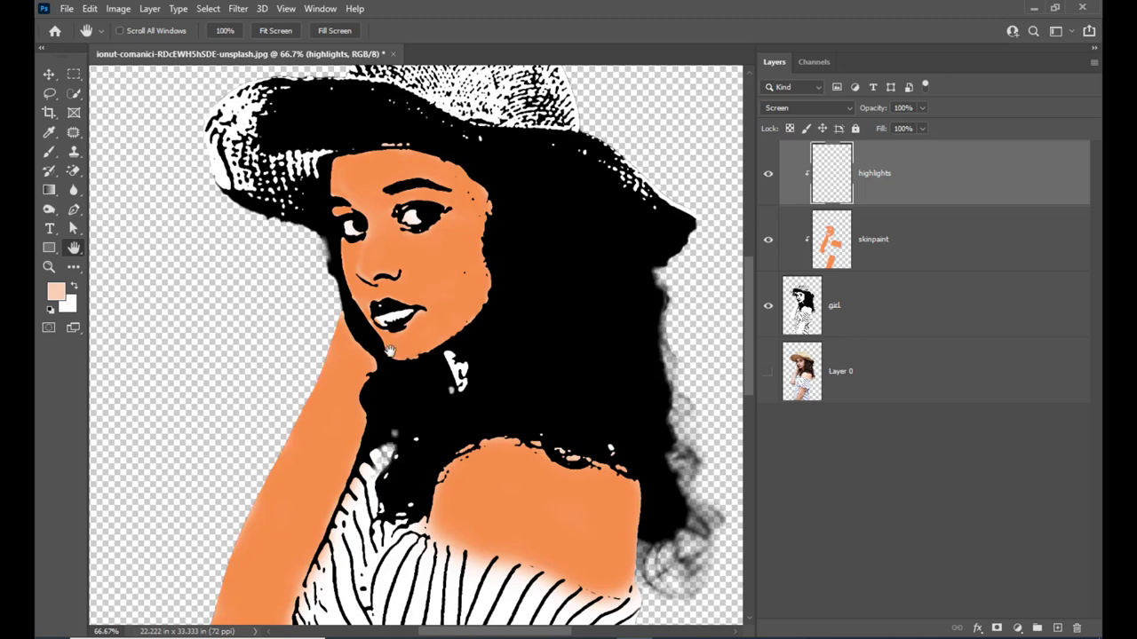
{"action": "scroll", "coordinate": [444, 302], "scroll_direction": "up", "scroll_amount": 1}
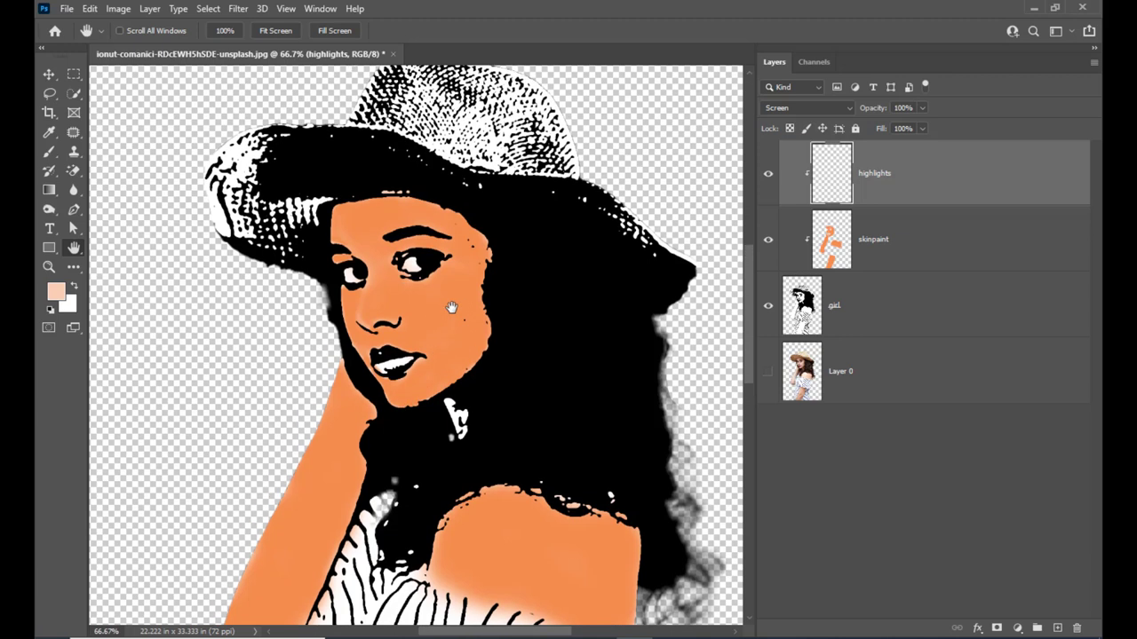
{"action": "left_click", "coordinate": [49, 153]}
{"action": "right_click", "coordinate": [47, 156]}
{"action": "left_click", "coordinate": [84, 158]}
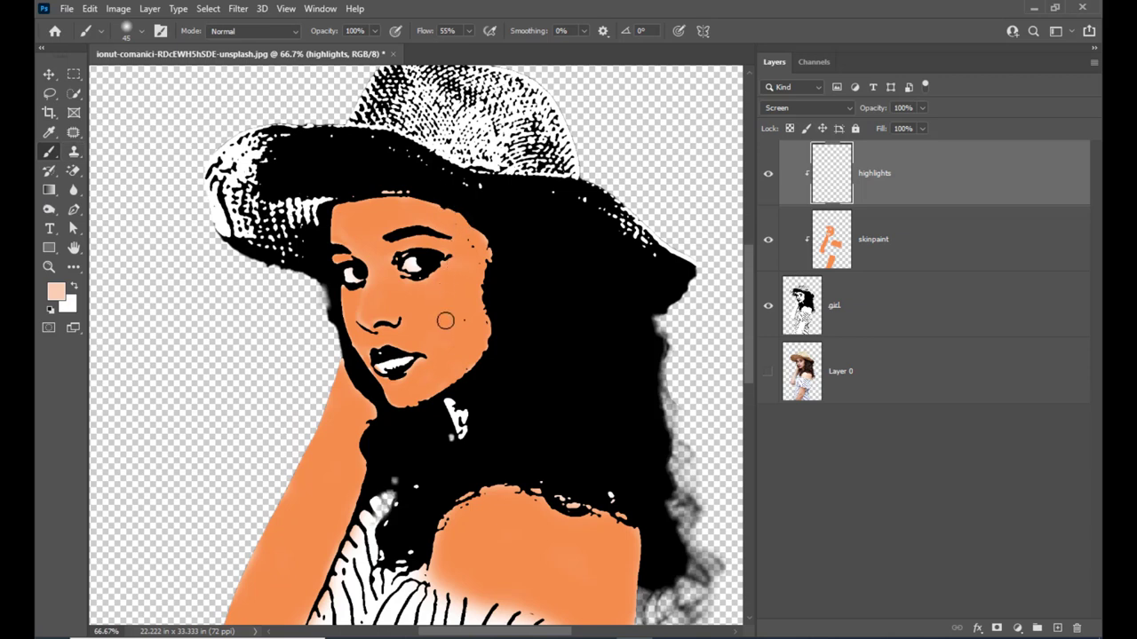
Try a peach highlight dab on the cheek with the brush size at 90, and undo it.
{"action": "key", "text": "bracketright"}
{"action": "key", "text": "bracketright"}
{"action": "key", "text": "bracketright"}
{"action": "key", "text": "bracketright"}
{"action": "key", "text": "bracketright"}
{"action": "key", "text": "bracketright"}
{"action": "key", "text": "bracketleft"}
{"action": "key", "text": "bracketleft"}
{"action": "key", "text": "bracketright"}
{"action": "key", "text": "bracketleft"}
{"action": "key", "text": "bracketleft"}
{"action": "left_click", "coordinate": [430, 307]}
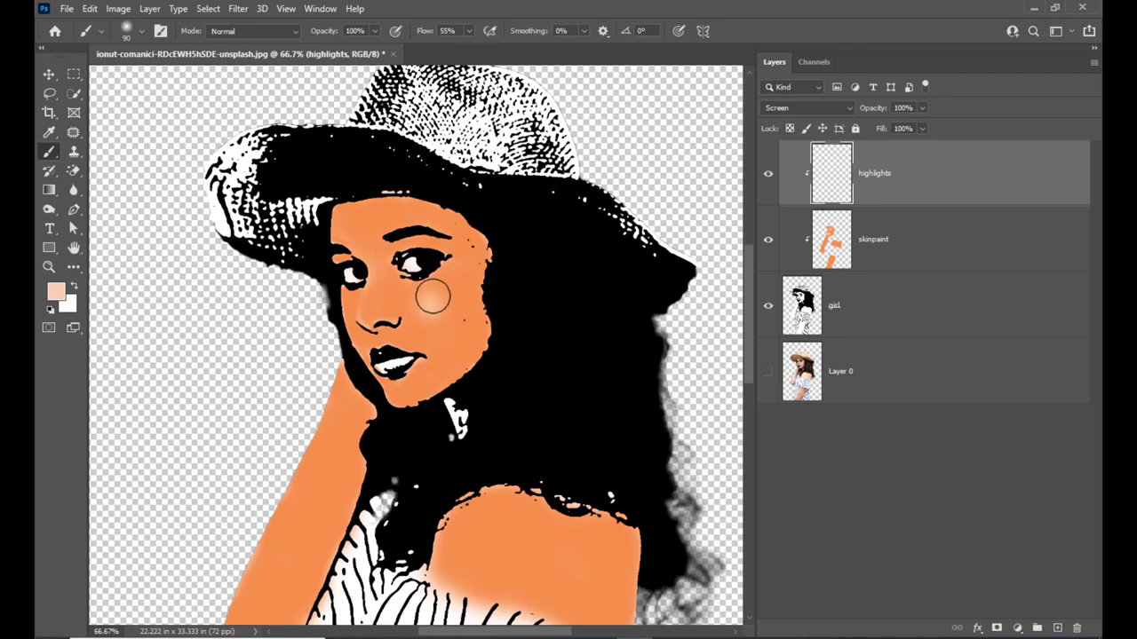
{"action": "key", "text": "ctrl+z"}
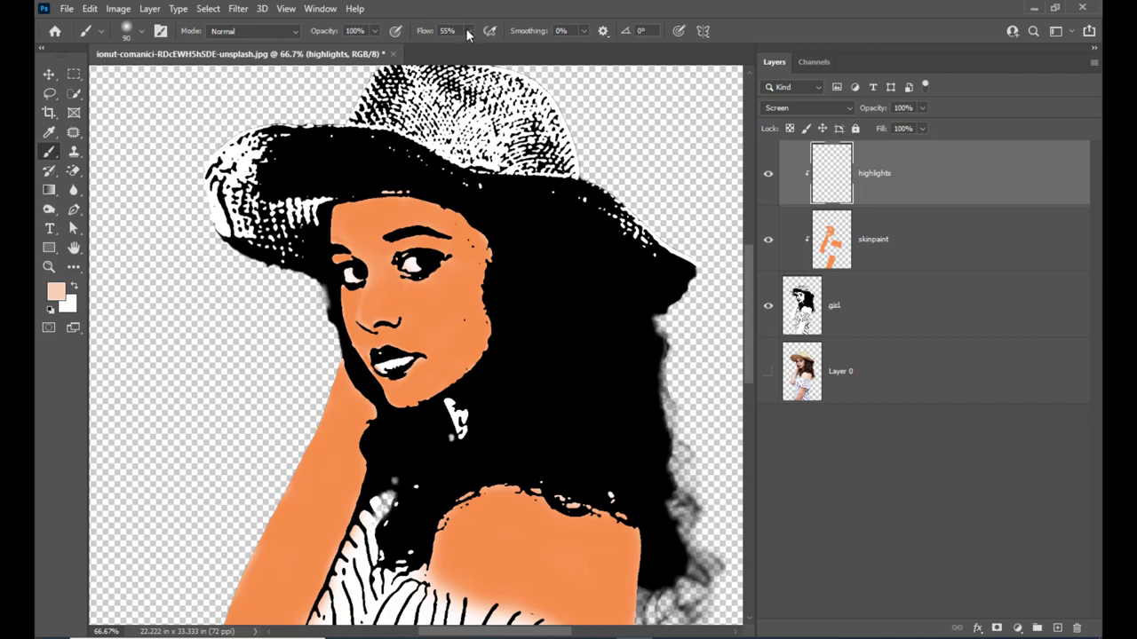
Lower the brush flow to 14% for softer highlight strokes.
{"action": "left_click", "coordinate": [469, 32]}
{"action": "left_click_drag", "start_coordinate": [469, 51], "coordinate": [444, 51]}
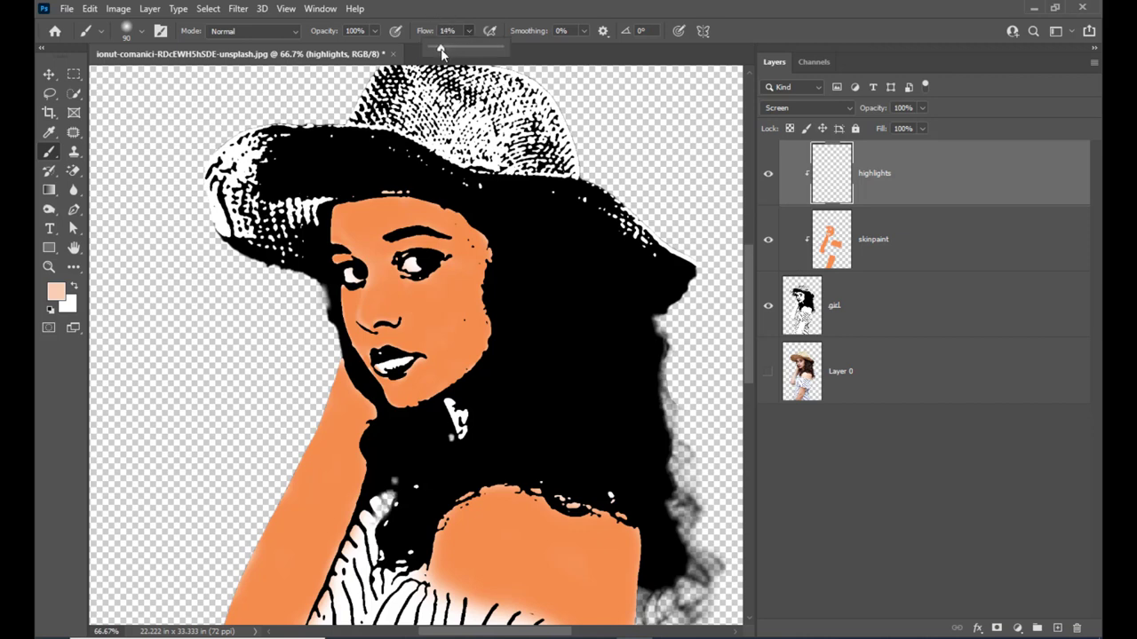
{"action": "left_click", "coordinate": [473, 14]}
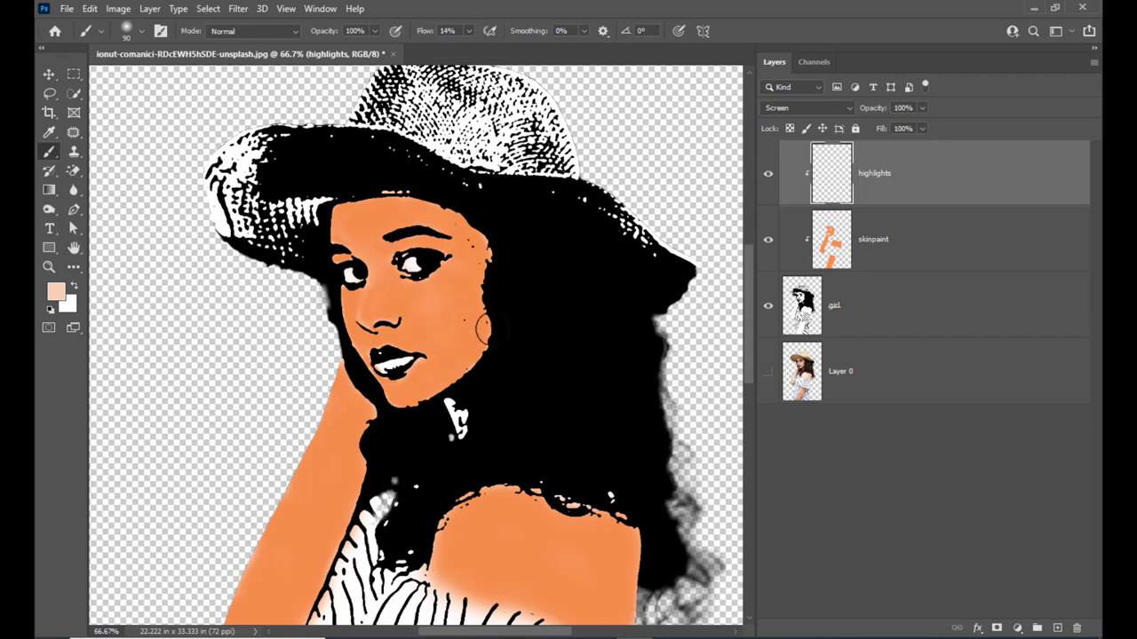
Build up soft peach highlights on the cheek and forehead, using brush sizes 125 and 150 and ending at 100.
{"action": "key", "text": "bracketright"}
{"action": "key", "text": "bracketright"}
{"action": "key", "text": "bracketright"}
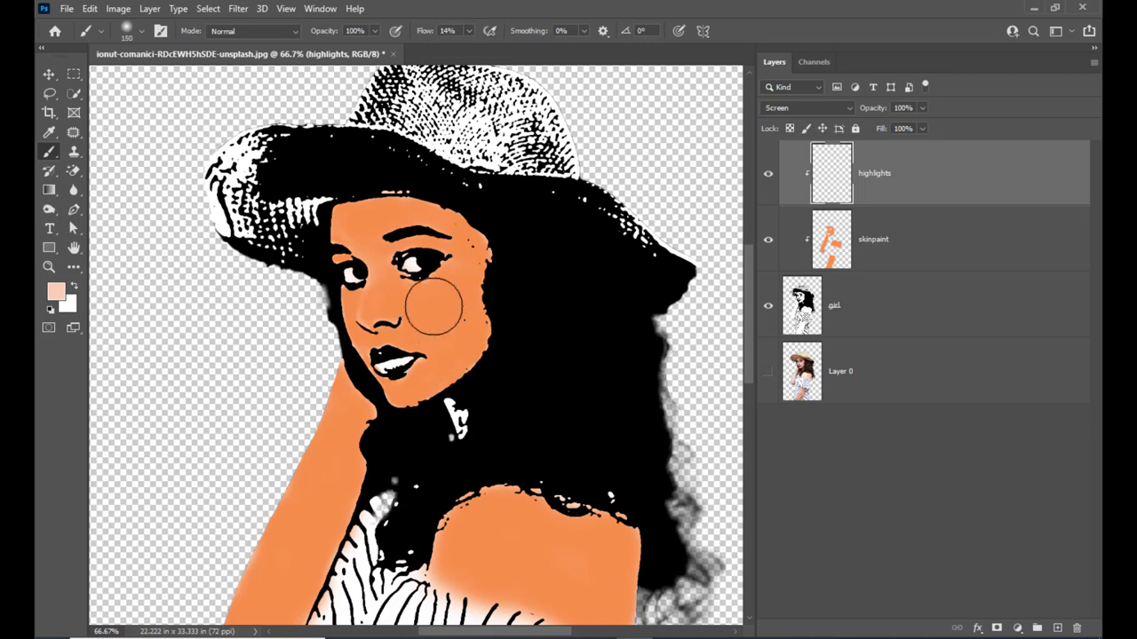
{"action": "key", "text": "bracketleft"}
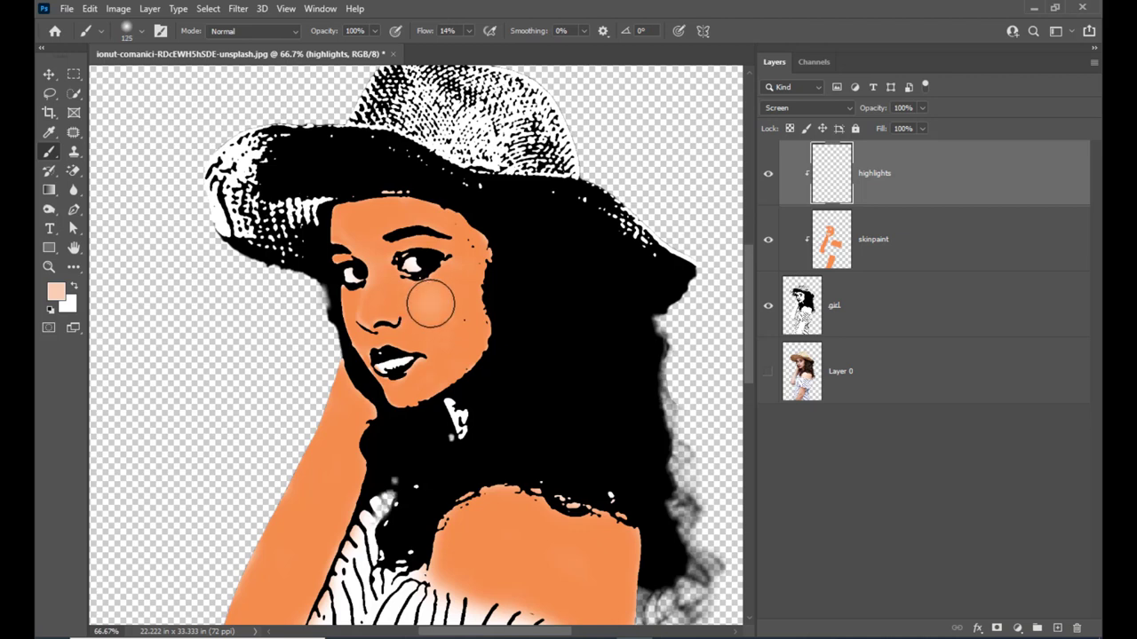
{"action": "left_click_drag", "start_coordinate": [417, 303], "coordinate": [434, 306]}
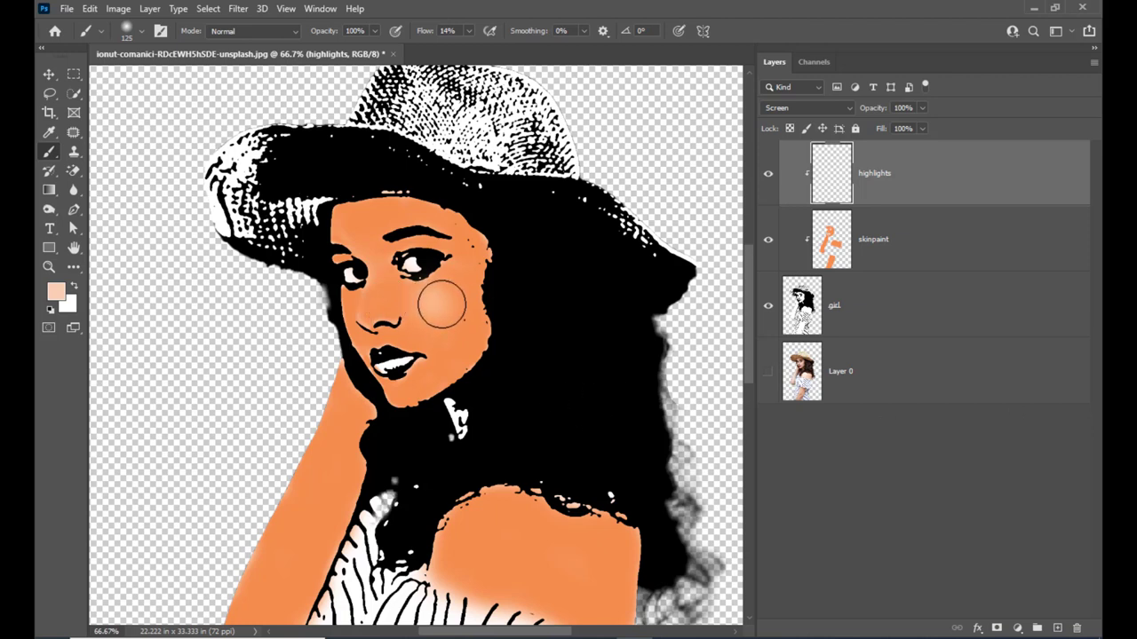
{"action": "key", "text": "bracketleft"}
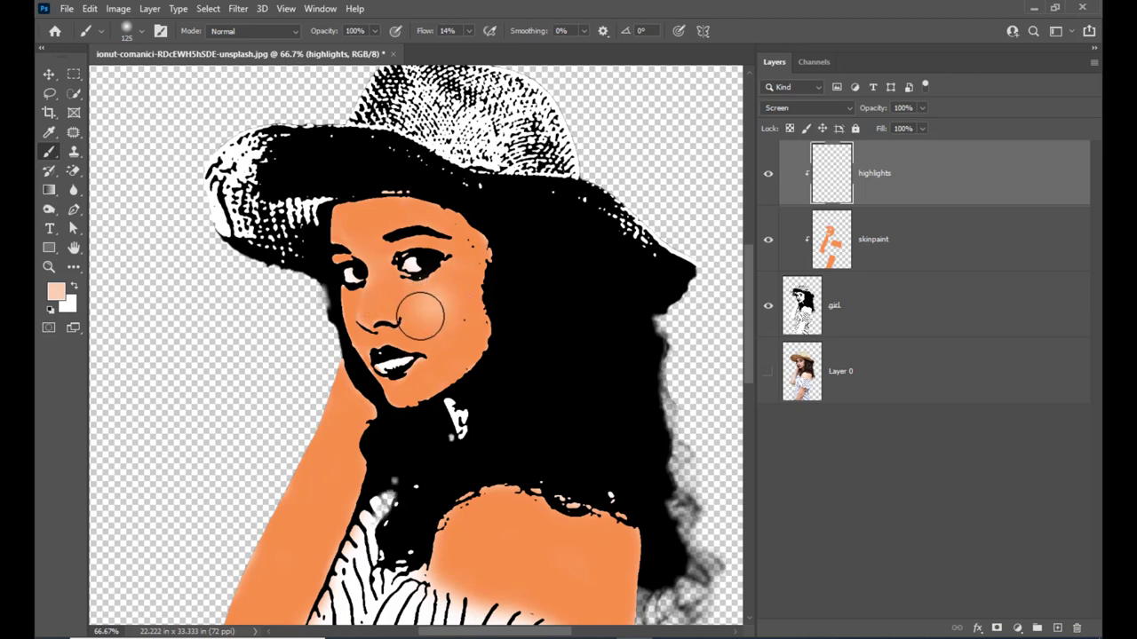
{"action": "key", "text": "bracketright"}
{"action": "key", "text": "bracketright"}
{"action": "left_click", "coordinate": [434, 307]}
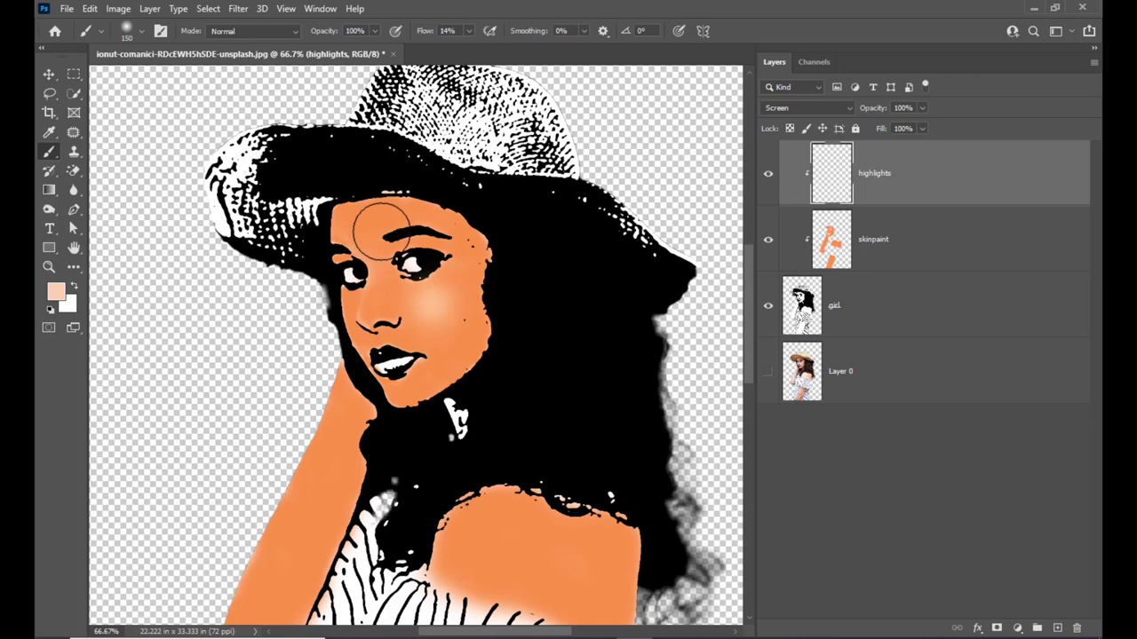
{"action": "key", "text": "bracketleft"}
{"action": "key", "text": "bracketleft"}
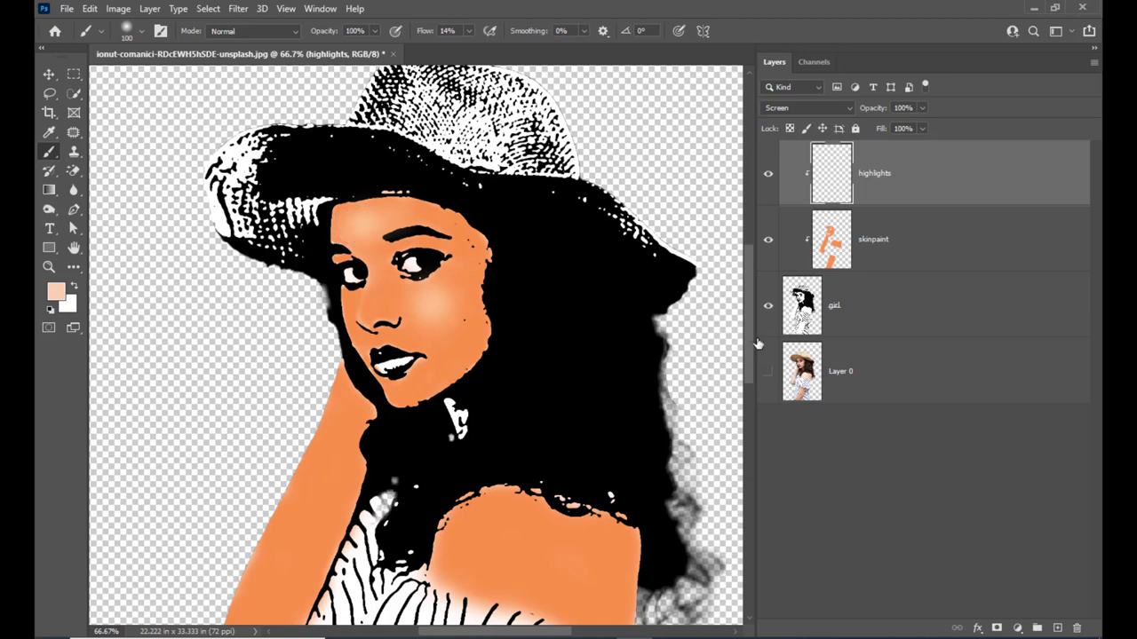
Paint fine peach highlights along the nose with the brush size reduced to 25 and finally 10.
{"action": "key", "text": "bracketleft"}
{"action": "key", "text": "bracketleft"}
{"action": "key", "text": "bracketleft"}
{"action": "key", "text": "bracketleft"}
{"action": "key", "text": "bracketleft"}
{"action": "key", "text": "bracketleft"}
{"action": "key", "text": "bracketleft"}
{"action": "key", "text": "bracketright"}
{"action": "key", "text": "bracketright"}
{"action": "key", "text": "ctrl+plus"}
{"action": "scroll", "coordinate": [365, 270], "scroll_direction": "up", "scroll_amount": 2}
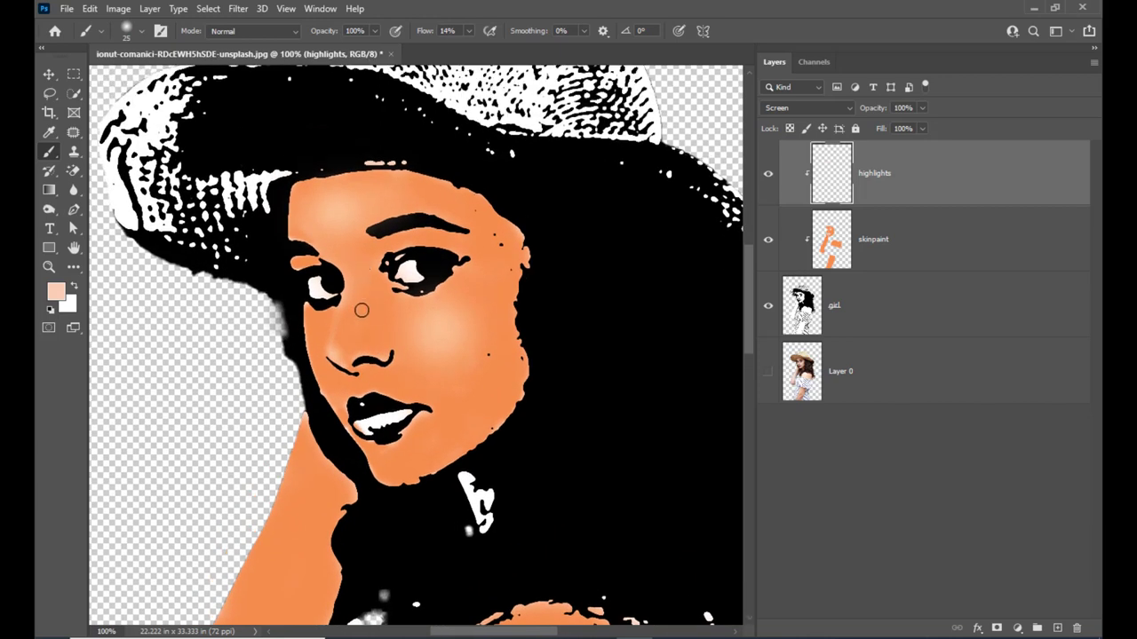
{"action": "key", "text": "bracketleft"}
{"action": "key", "text": "bracketleft"}
{"action": "key", "text": "ctrl+minus"}
{"action": "key", "text": "ctrl+minus"}
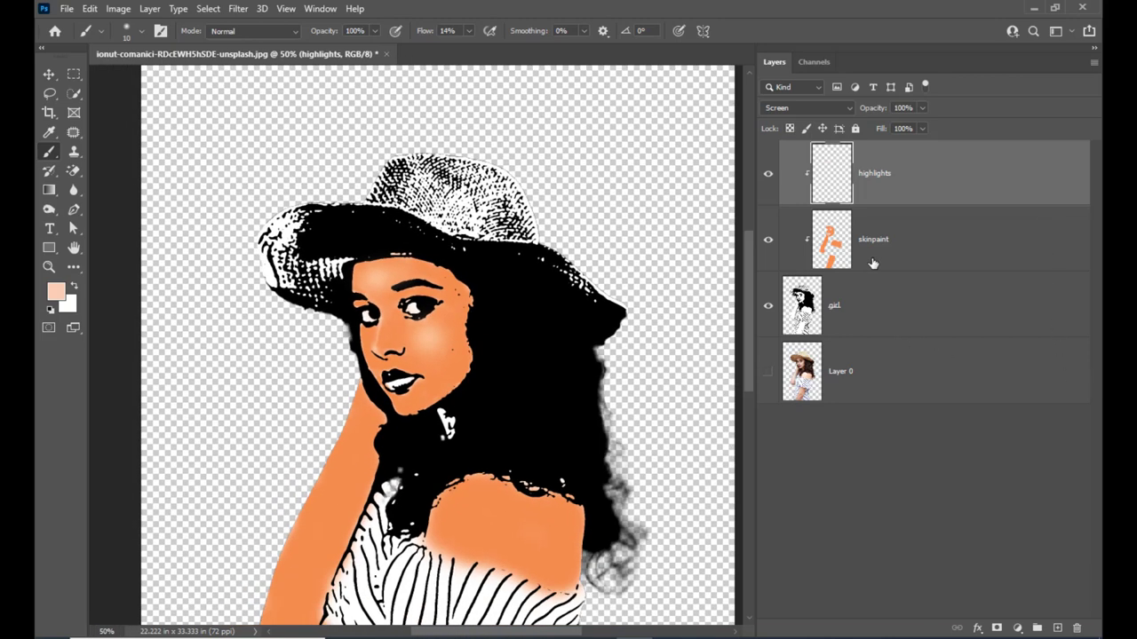
Enlarge the brush to 90 and finally 100, and paint a soft highlight on the bare shoulder.
{"action": "scroll", "coordinate": [226, 320], "scroll_direction": "down", "scroll_amount": 2}
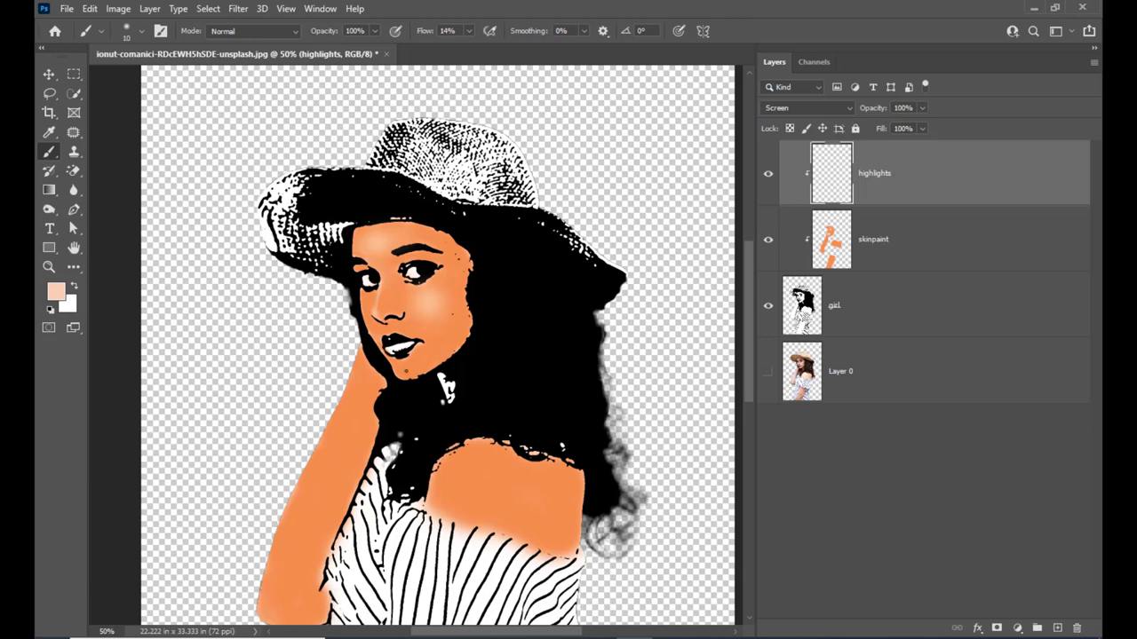
{"action": "key", "text": "bracketright"}
{"action": "key", "text": "bracketright"}
{"action": "key", "text": "bracketright"}
{"action": "scroll", "coordinate": [647, 261], "scroll_direction": "down", "scroll_amount": 2}
{"action": "scroll", "coordinate": [647, 261], "scroll_direction": "down", "scroll_amount": 1}
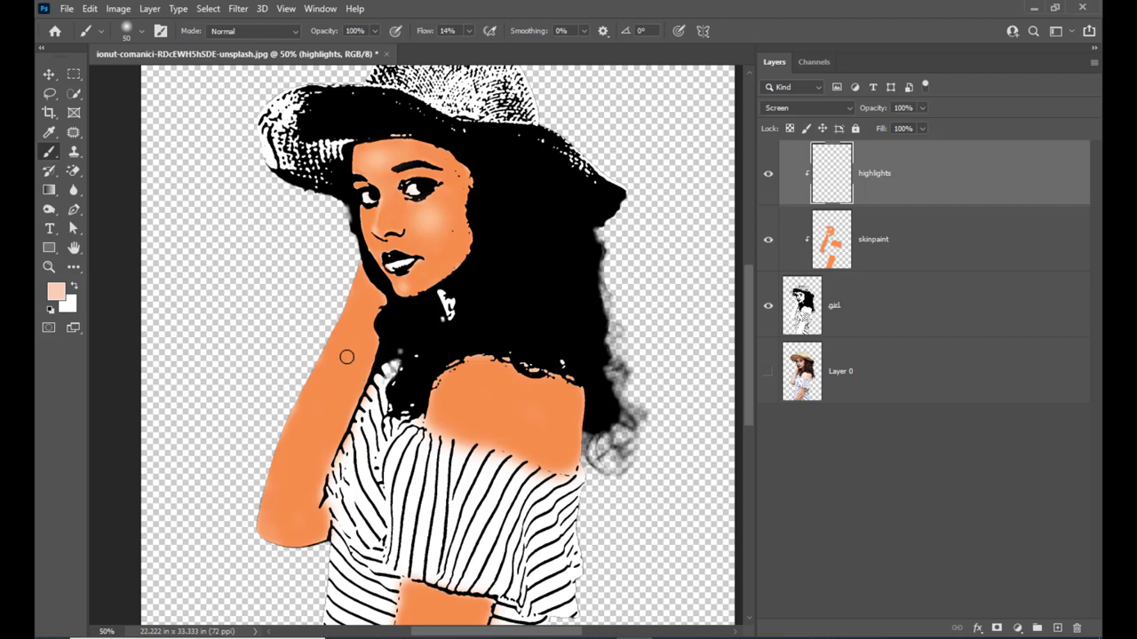
{"action": "key", "text": "bracketright"}
{"action": "key", "text": "bracketright"}
{"action": "key", "text": "bracketright"}
{"action": "key", "text": "bracketright"}
{"action": "key", "text": "bracketright"}
{"action": "key", "text": "bracketleft"}
{"action": "key", "text": "bracketleft"}
{"action": "key", "text": "bracketleft"}
{"action": "key", "text": "bracketleft"}
{"action": "key", "text": "bracketleft"}
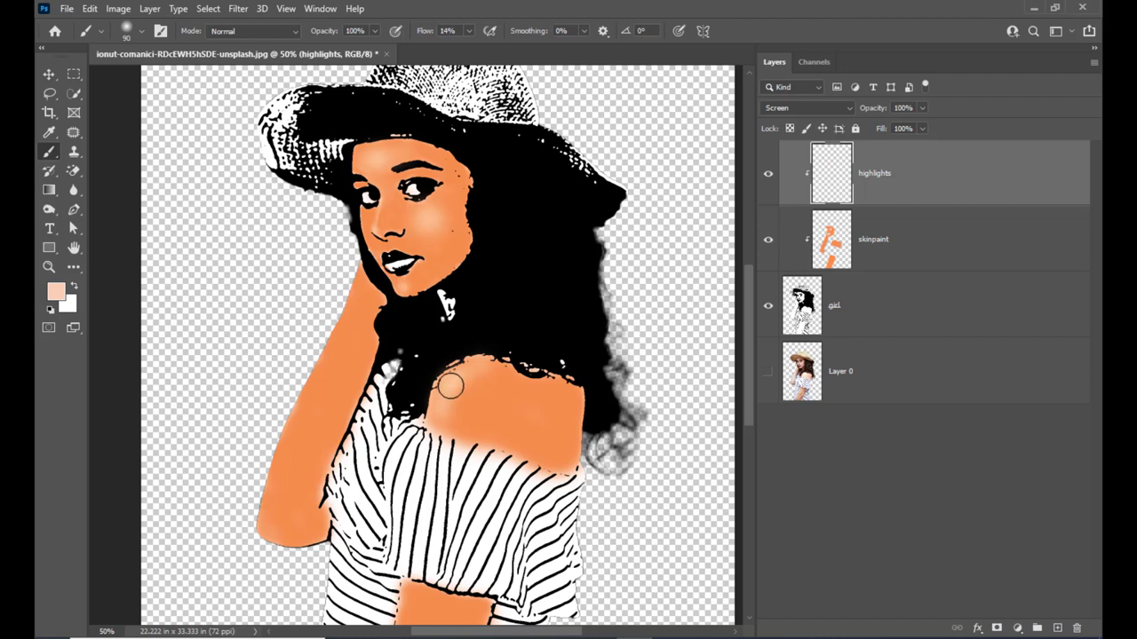
{"action": "key", "text": "bracketright"}
{"action": "left_click", "coordinate": [450, 386]}
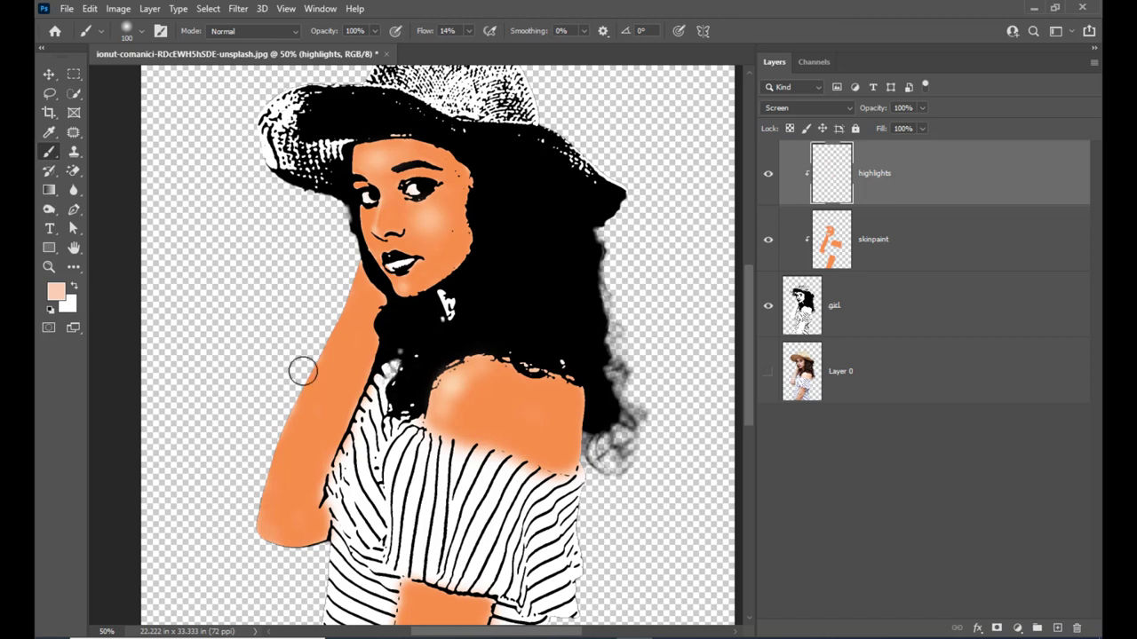
Paint a soft highlight along the raised arm's inner edge, reducing the brush size to 70 and finally 60.
{"action": "key", "text": "bracketleft"}
{"action": "key", "text": "bracketleft"}
{"action": "key", "text": "bracketleft"}
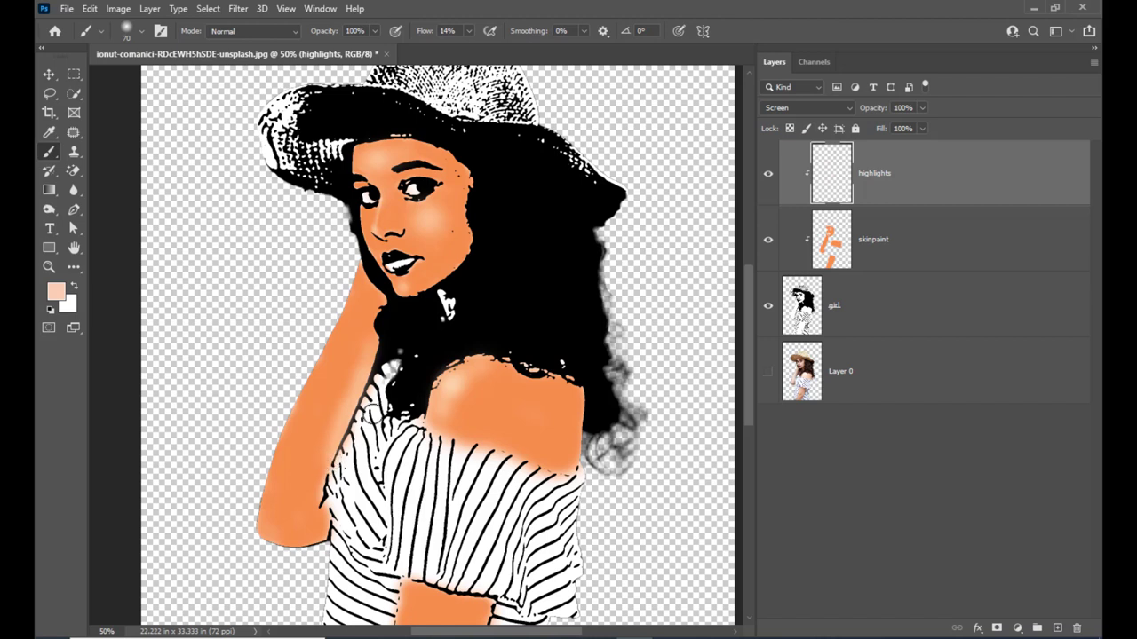
{"action": "key", "text": "bracketleft"}
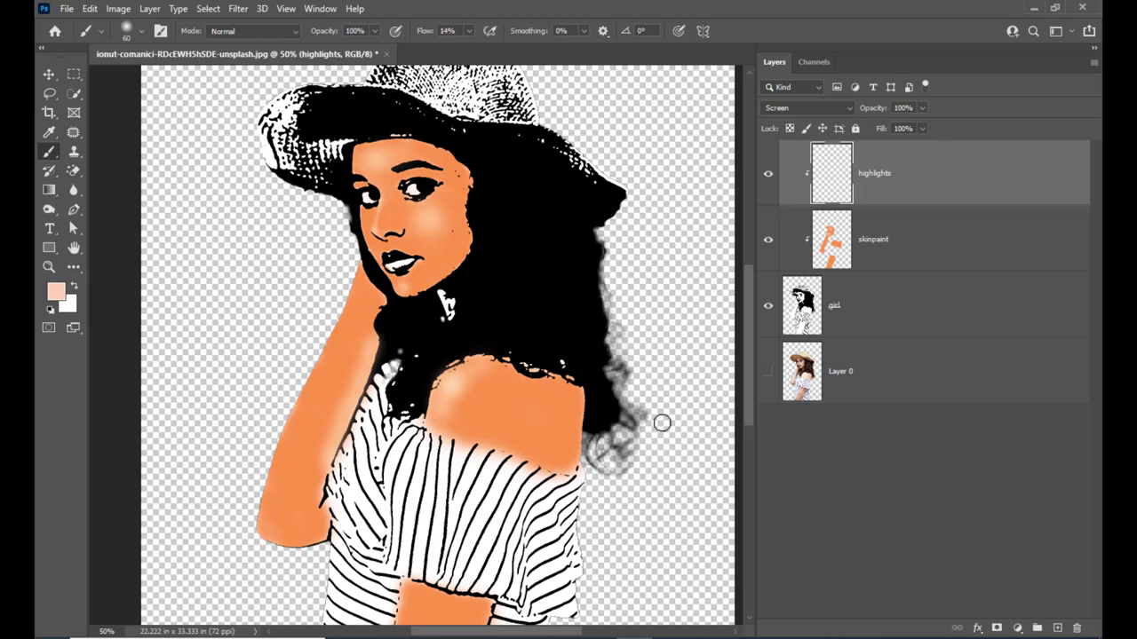
{"action": "scroll", "coordinate": [541, 292], "scroll_direction": "down", "scroll_amount": 2}
{"action": "scroll", "coordinate": [541, 292], "scroll_direction": "up", "scroll_amount": 4}
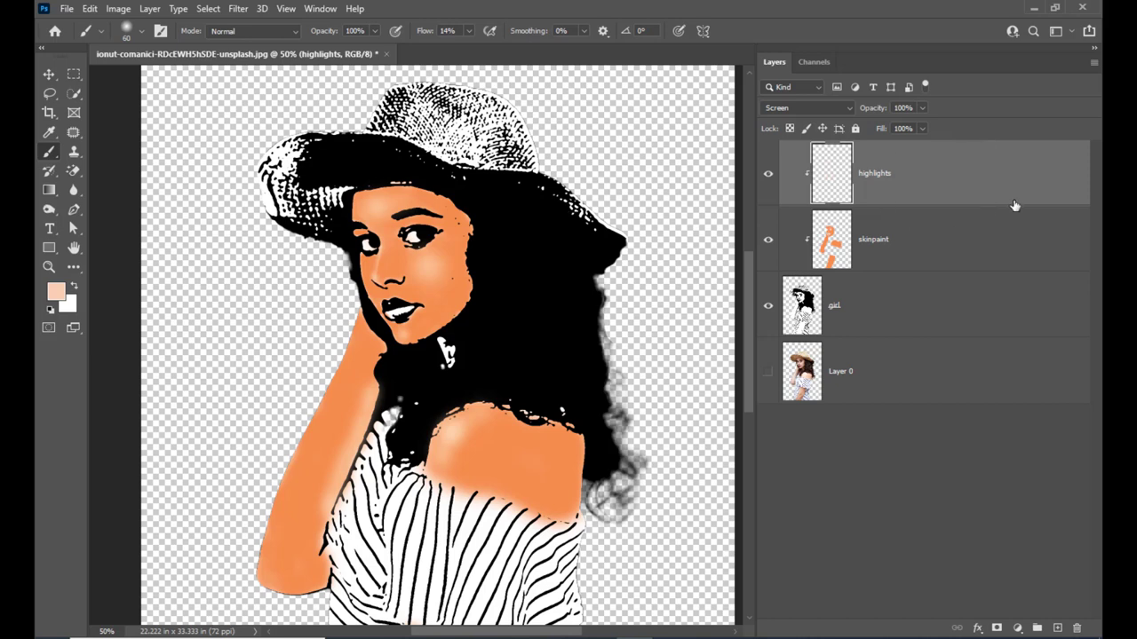
Add a new layer above highlights, name it "shadows" and clip it to the layers below.
{"action": "left_click", "coordinate": [1056, 628]}
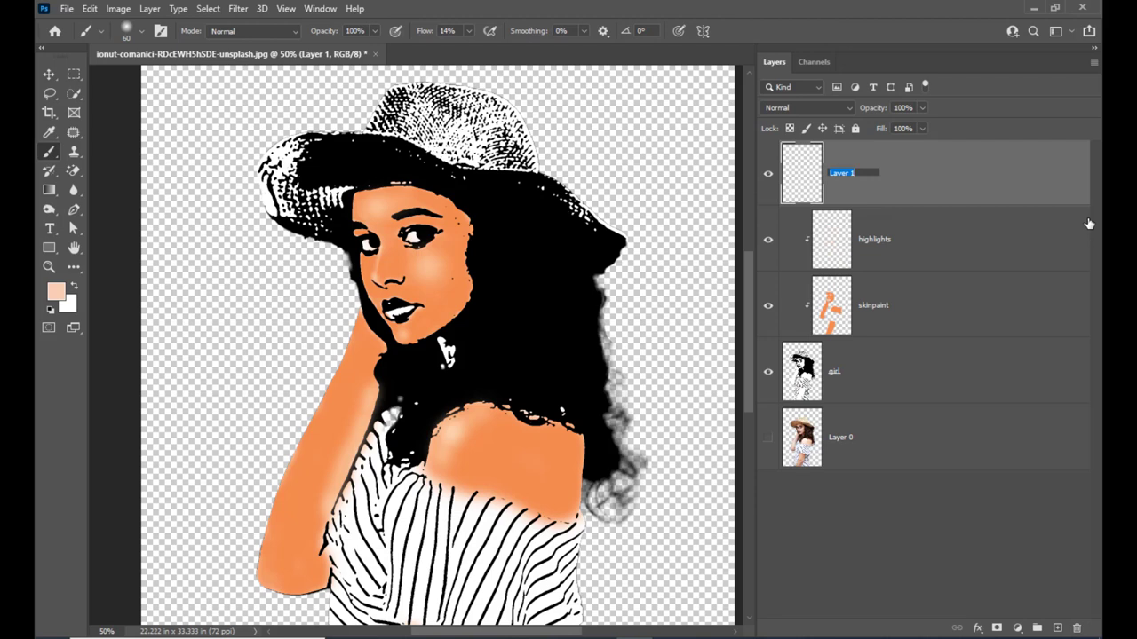
{"action": "type", "text": "shadows"}
{"action": "key", "text": "Return"}
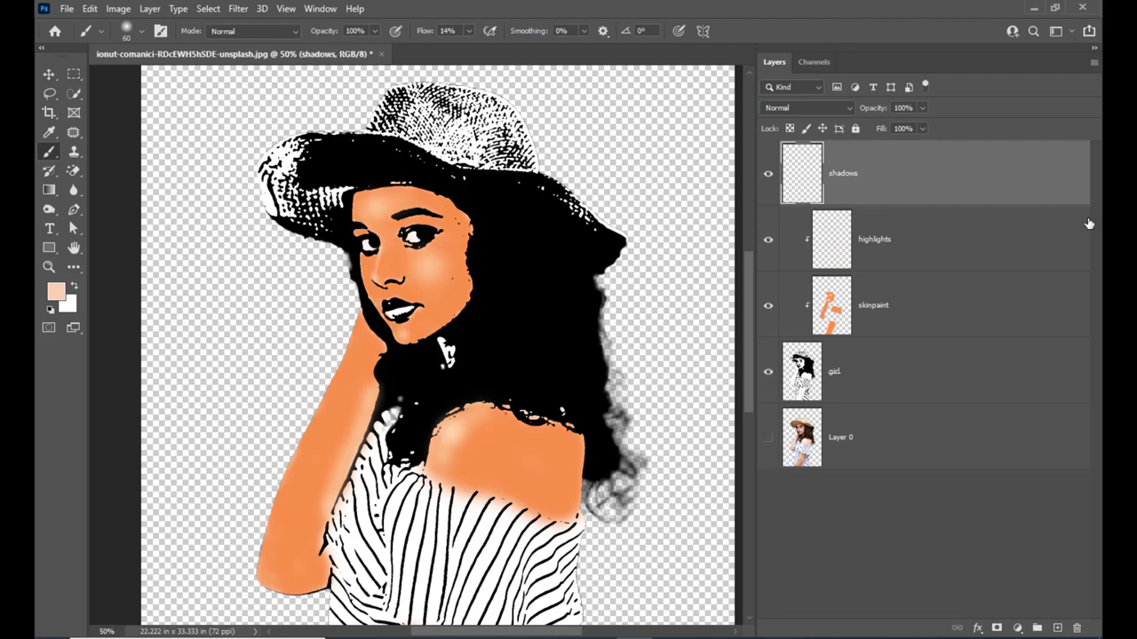
{"action": "left_click", "coordinate": [959, 203], "text": "alt"}
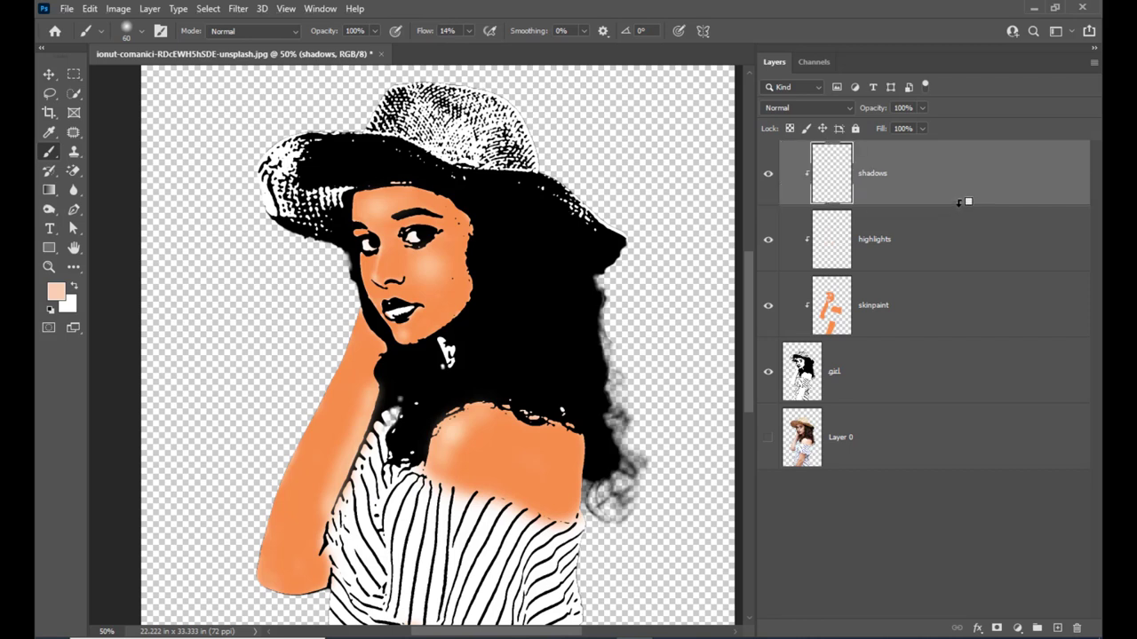
Sample the orange skin tone and darken it to brown 9e5122 as the foreground colour for the shadows.
{"action": "left_click", "coordinate": [56, 292]}
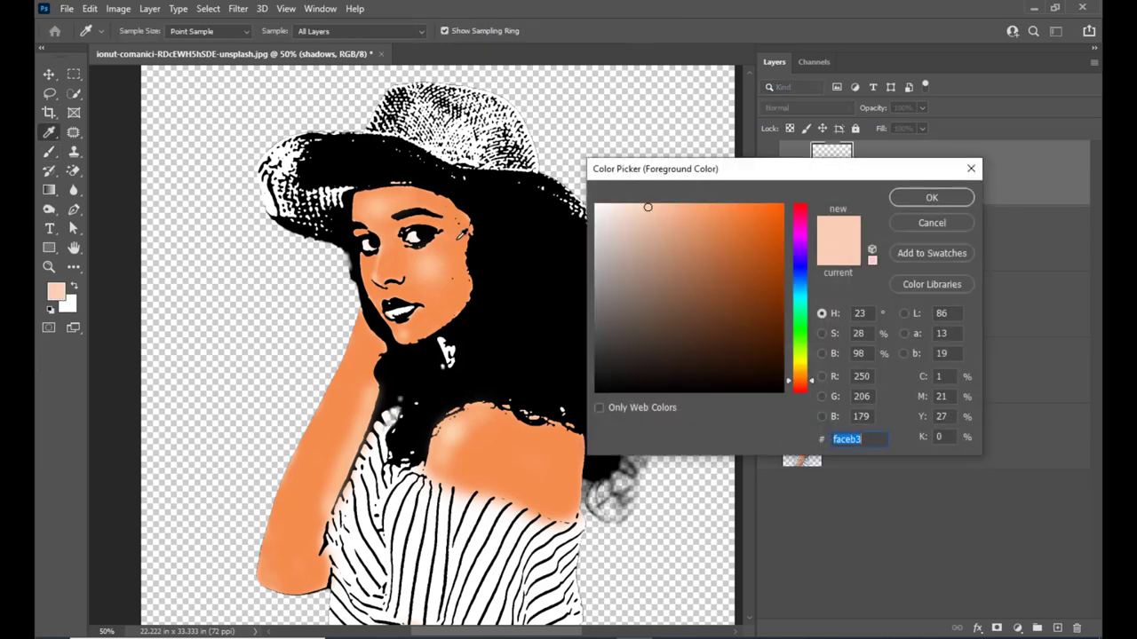
{"action": "left_click", "coordinate": [461, 236]}
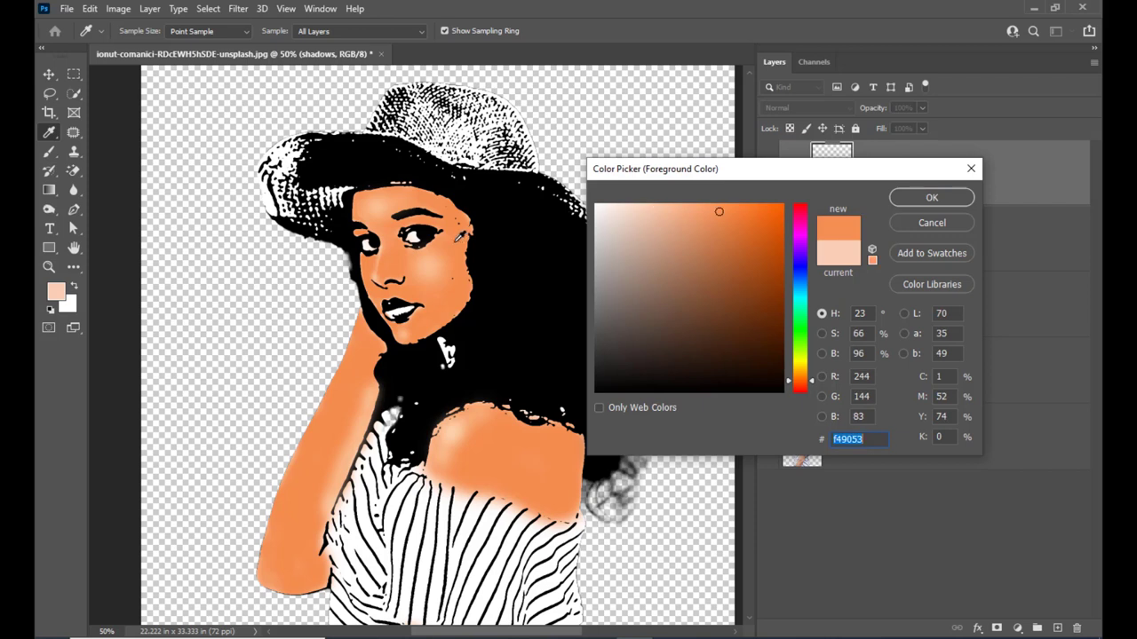
{"action": "left_click", "coordinate": [744, 276]}
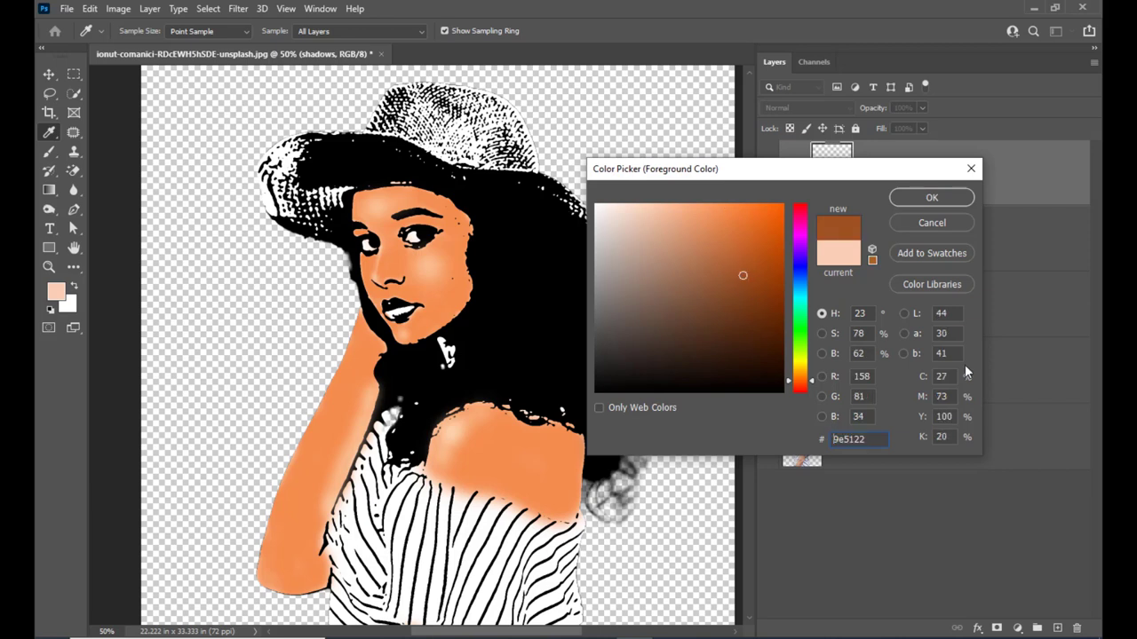
{"action": "left_click", "coordinate": [932, 198]}
{"action": "key", "text": "b"}
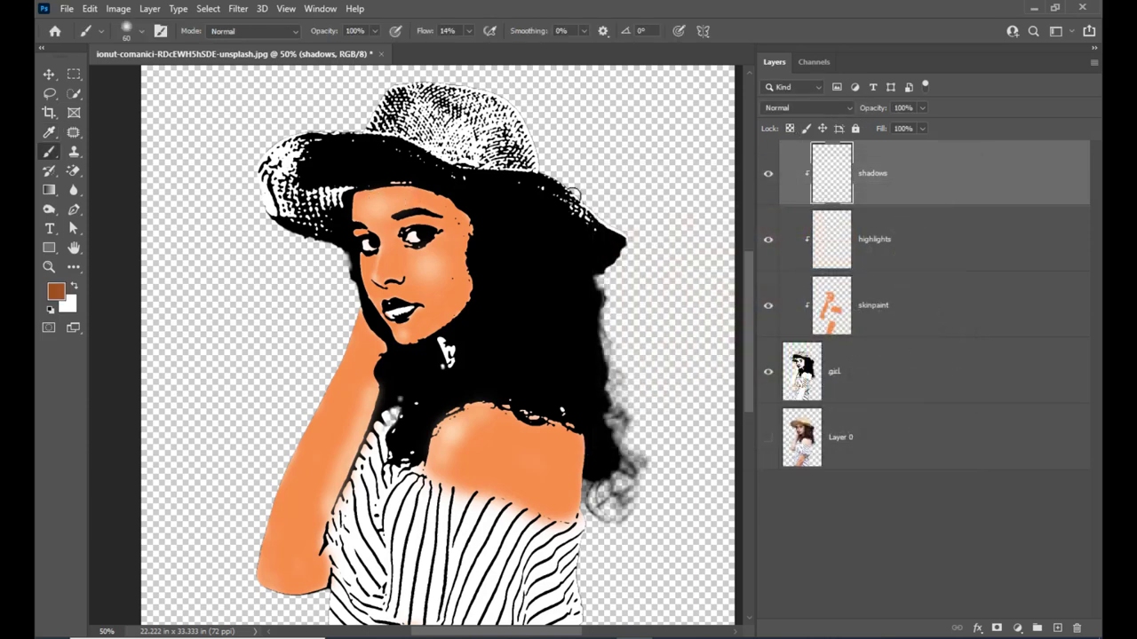
Set the shadows layer's blend mode to Multiply and make the Brush tool ready for painting on it.
{"action": "left_click", "coordinate": [816, 110]}
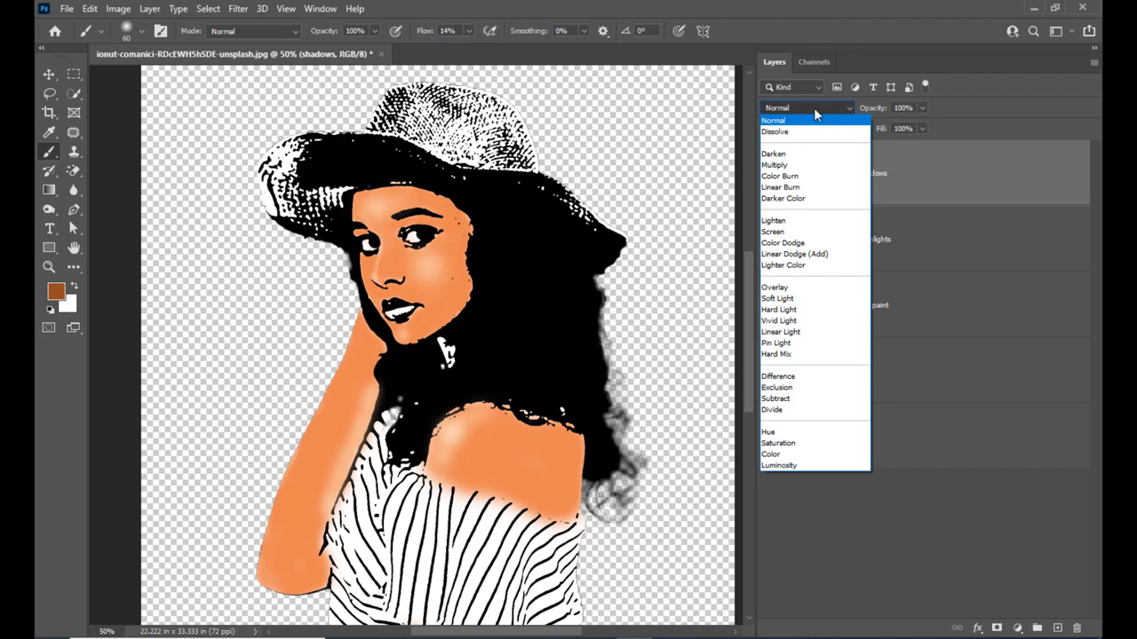
{"action": "left_click", "coordinate": [796, 169]}
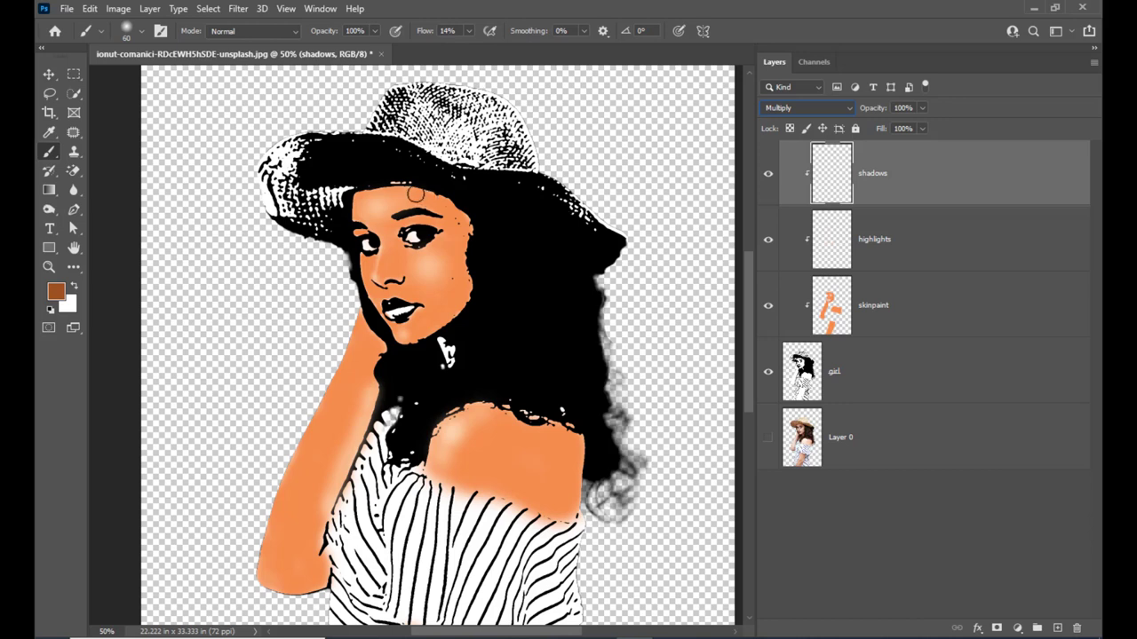
{"action": "left_click", "coordinate": [54, 76]}
{"action": "left_click", "coordinate": [49, 151]}
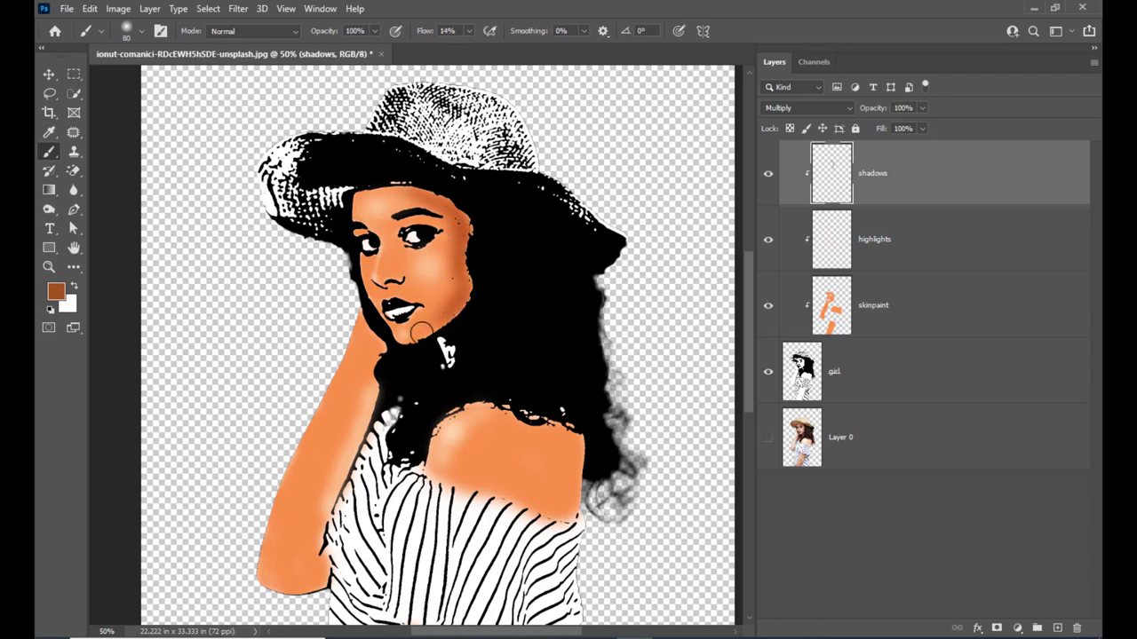
Paint soft brown shadows along the forehead, cheek and jaw with an 80 brush, and beside the nose with the brush reduced to 60.
{"action": "mouse_move", "coordinate": [398, 185]}
{"action": "left_mouse_down"}
{"action": "mouse_move", "coordinate": [382, 188]}
{"action": "mouse_move", "coordinate": [437, 197]}
{"action": "left_mouse_up"}
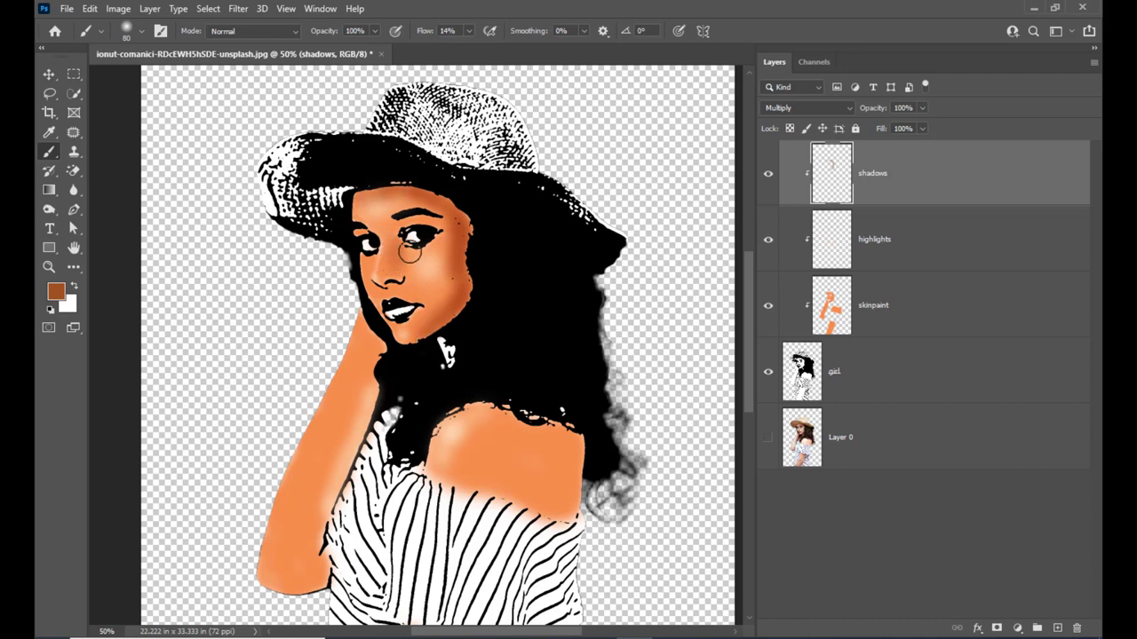
{"action": "key", "text": "bracketleft"}
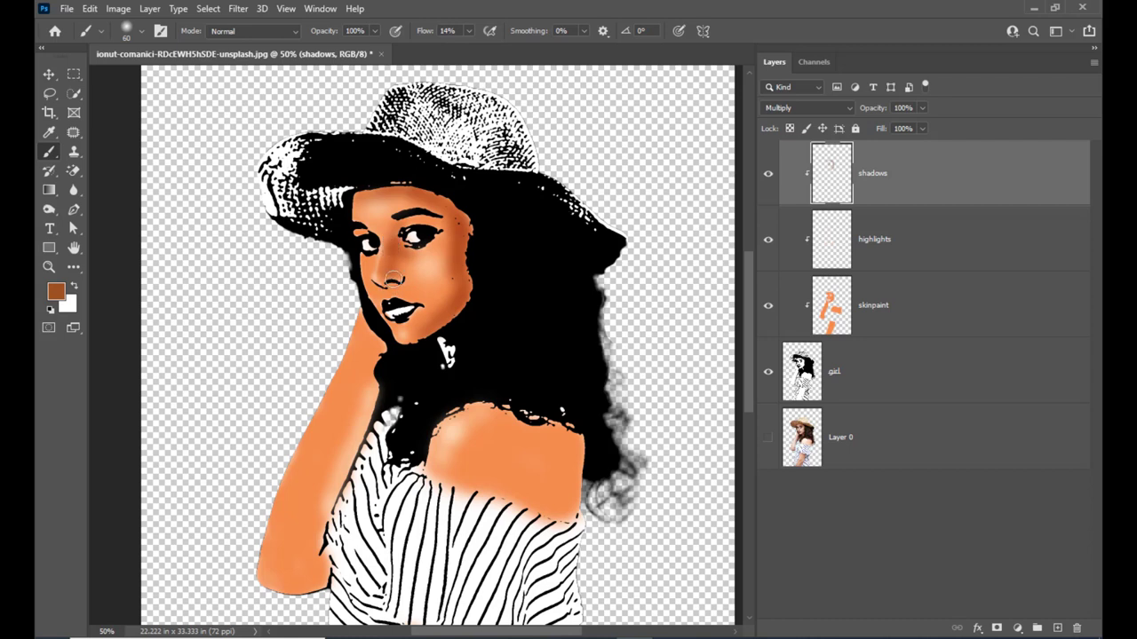
{"action": "key", "text": "bracketleft"}
Enlarge the brush to 70 and paint brown shadows along the bare shoulder's edges and the raised arm.
{"action": "key", "text": "bracketright"}
{"action": "key", "text": "bracketright"}
{"action": "key", "text": "bracketright"}
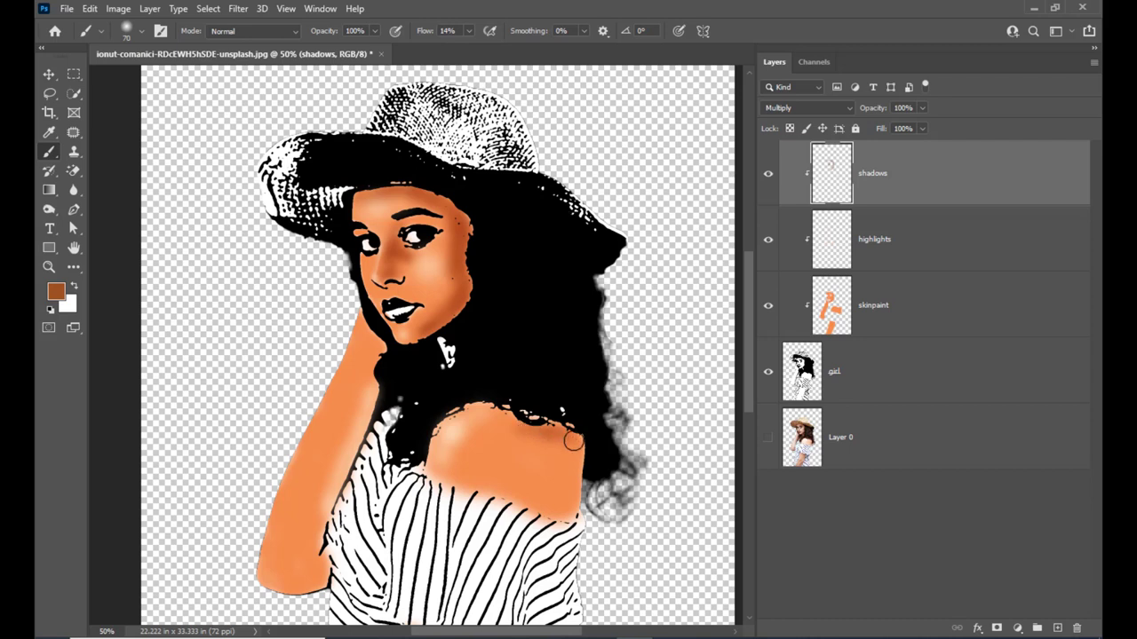
{"action": "mouse_move", "coordinate": [572, 477]}
{"action": "left_mouse_down"}
{"action": "mouse_move", "coordinate": [557, 510]}
{"action": "mouse_move", "coordinate": [519, 497]}
{"action": "mouse_move", "coordinate": [554, 511]}
{"action": "mouse_move", "coordinate": [534, 504]}
{"action": "mouse_move", "coordinate": [568, 471]}
{"action": "mouse_move", "coordinate": [556, 442]}
{"action": "mouse_move", "coordinate": [558, 512]}
{"action": "mouse_move", "coordinate": [574, 511]}
{"action": "mouse_move", "coordinate": [581, 434]}
{"action": "mouse_move", "coordinate": [573, 526]}
{"action": "mouse_move", "coordinate": [498, 509]}
{"action": "mouse_move", "coordinate": [490, 496]}
{"action": "mouse_move", "coordinate": [537, 516]}
{"action": "mouse_move", "coordinate": [567, 470]}
{"action": "mouse_move", "coordinate": [525, 424]}
{"action": "left_mouse_up"}
{"action": "mouse_move", "coordinate": [376, 341]}
{"action": "left_mouse_down"}
{"action": "mouse_move", "coordinate": [325, 373]}
{"action": "mouse_move", "coordinate": [380, 358]}
{"action": "mouse_move", "coordinate": [355, 316]}
{"action": "mouse_move", "coordinate": [310, 431]}
{"action": "mouse_move", "coordinate": [251, 530]}
{"action": "mouse_move", "coordinate": [271, 506]}
{"action": "mouse_move", "coordinate": [263, 590]}
{"action": "mouse_move", "coordinate": [340, 590]}
{"action": "left_mouse_up"}
Paint a soft brown shadow down the outer edge of the lowered arm, from the sleeve to the image's lower edge.
{"action": "scroll", "coordinate": [545, 386], "scroll_direction": "down", "scroll_amount": 5}
{"action": "scroll", "coordinate": [548, 384], "scroll_direction": "down", "scroll_amount": 5}
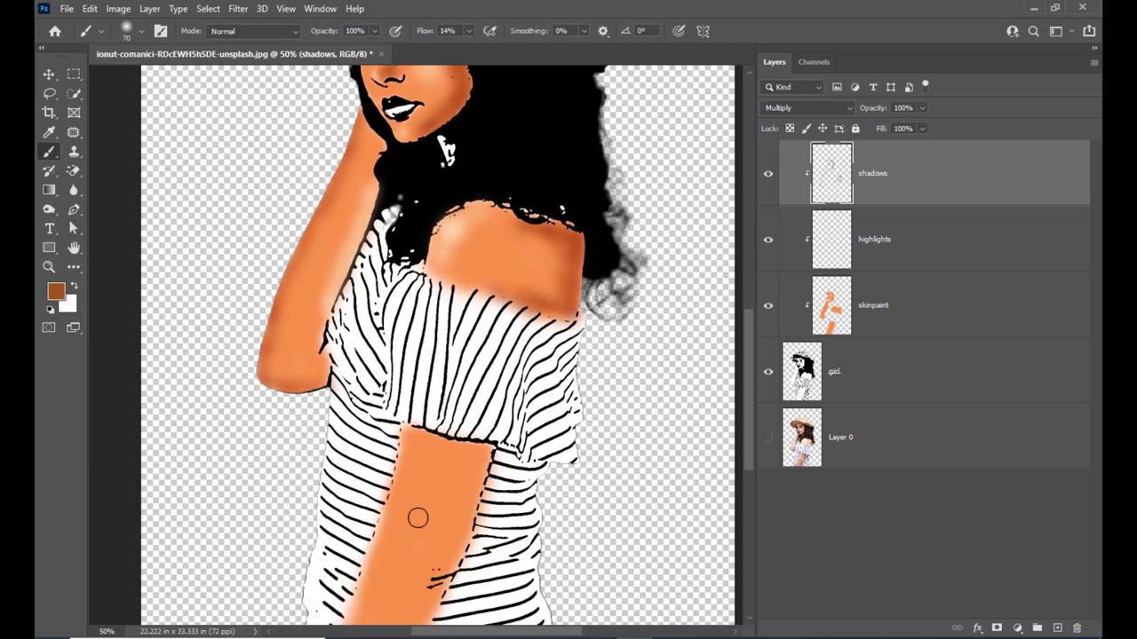
{"action": "mouse_move", "coordinate": [484, 450]}
{"action": "left_mouse_down"}
{"action": "mouse_move", "coordinate": [454, 564]}
{"action": "mouse_move", "coordinate": [464, 545]}
{"action": "mouse_move", "coordinate": [418, 622]}
{"action": "left_mouse_up"}
{"action": "scroll", "coordinate": [462, 533], "scroll_direction": "down", "scroll_amount": 2}
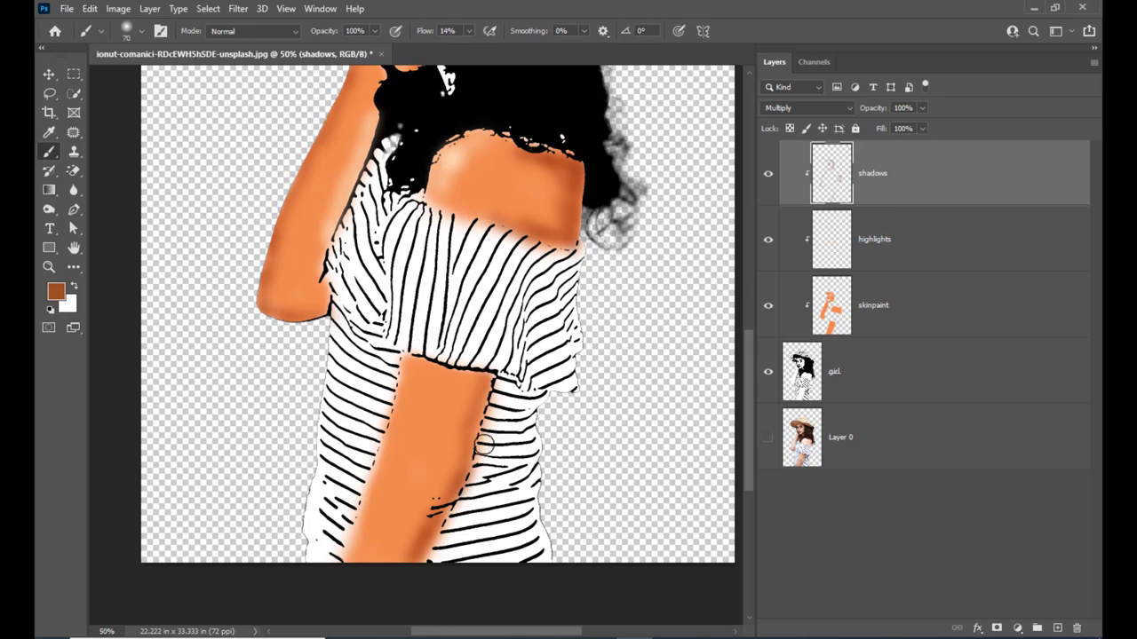
{"action": "mouse_move", "coordinate": [465, 436]}
{"action": "left_mouse_down"}
{"action": "mouse_move", "coordinate": [482, 380]}
{"action": "mouse_move", "coordinate": [475, 467]}
{"action": "mouse_move", "coordinate": [422, 532]}
{"action": "left_mouse_up"}
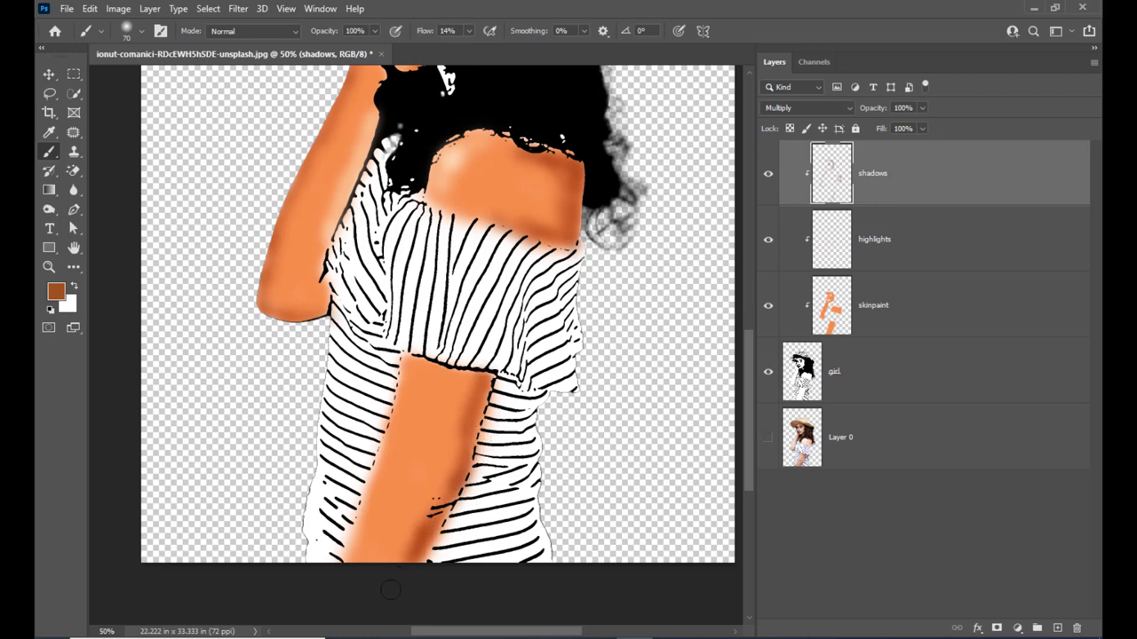
{"action": "scroll", "coordinate": [670, 249], "scroll_direction": "up", "scroll_amount": 5}
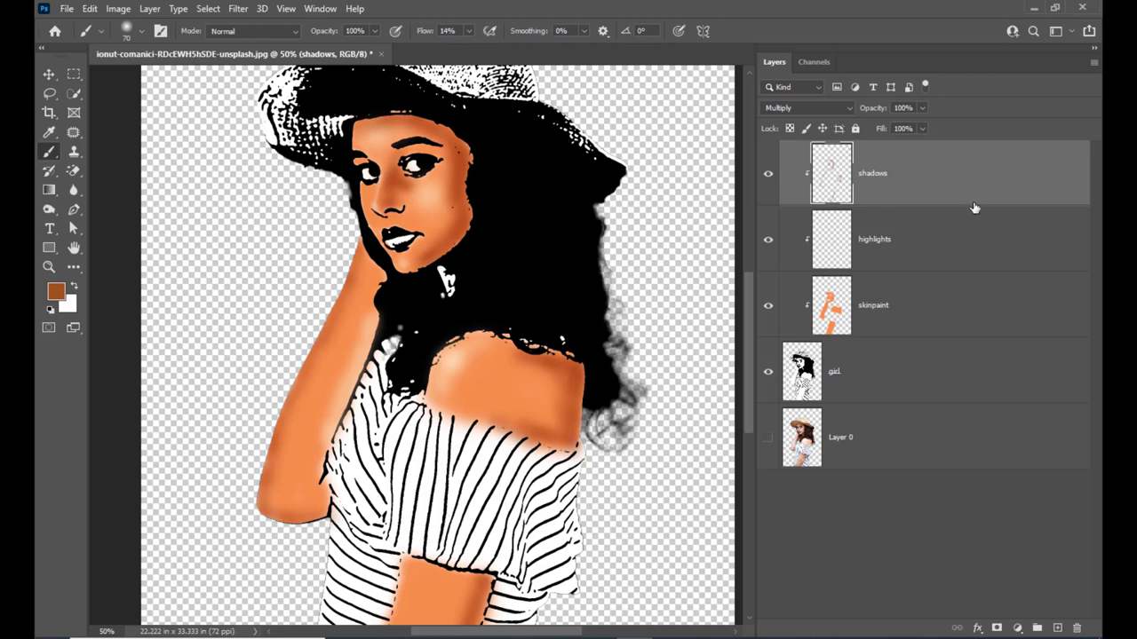
Add a new layer above shadows, clip it to the layers below and name it "blush".
{"action": "left_click", "coordinate": [1057, 628]}
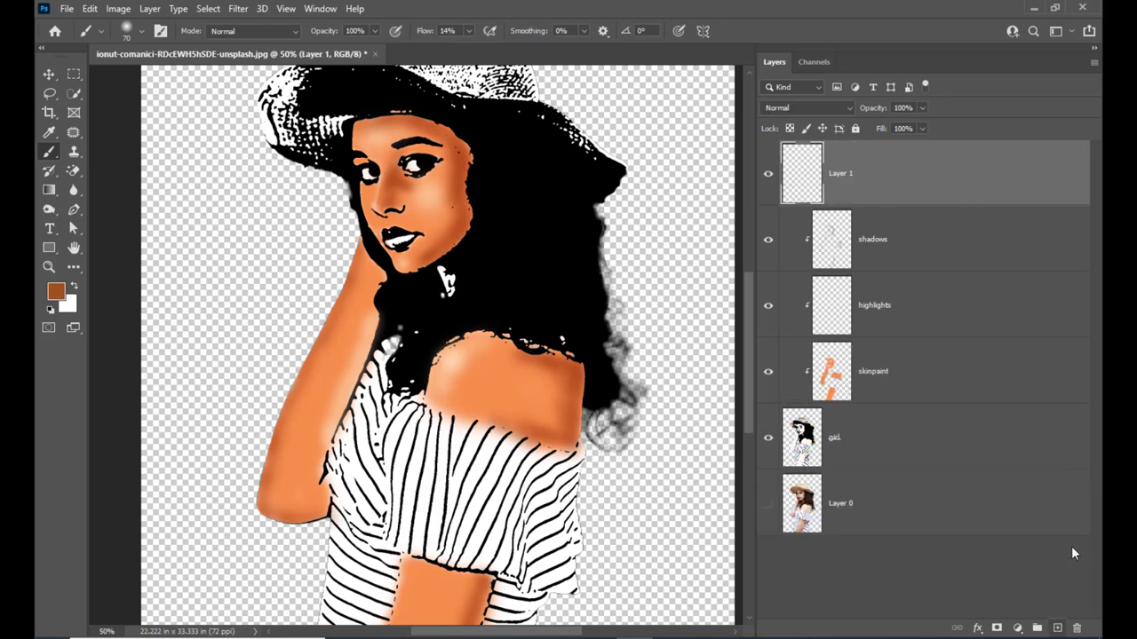
{"action": "left_click", "coordinate": [976, 206], "text": "alt"}
{"action": "double_click", "coordinate": [871, 173]}
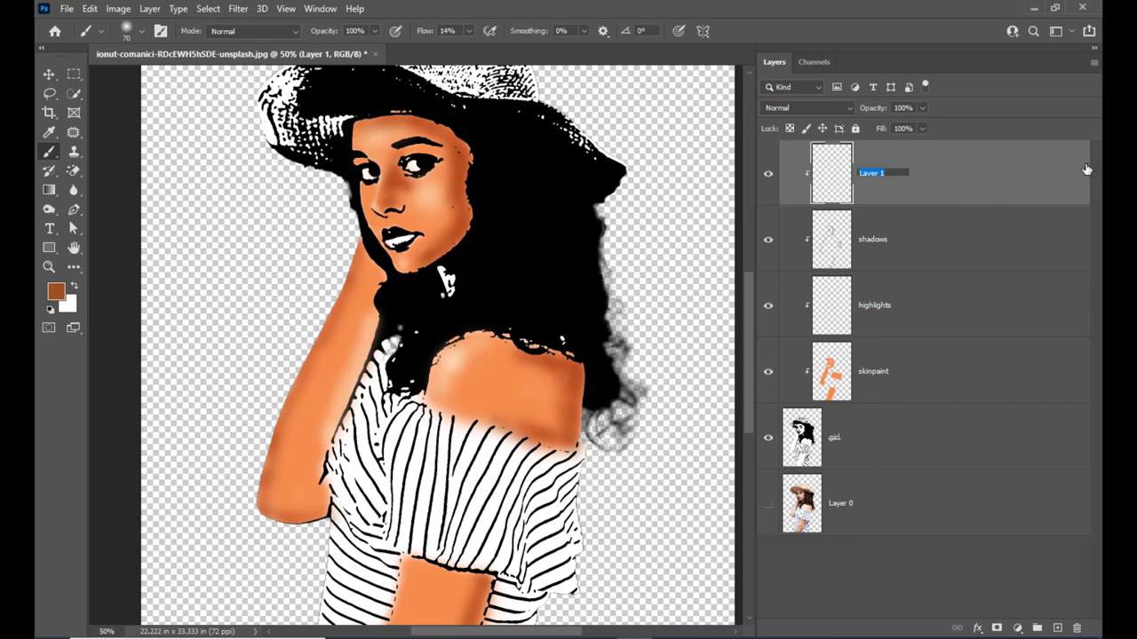
{"action": "key", "text": "Return"}
Set the foreground colour to pink fa69f5 for the blush.
{"action": "left_click", "coordinate": [57, 293]}
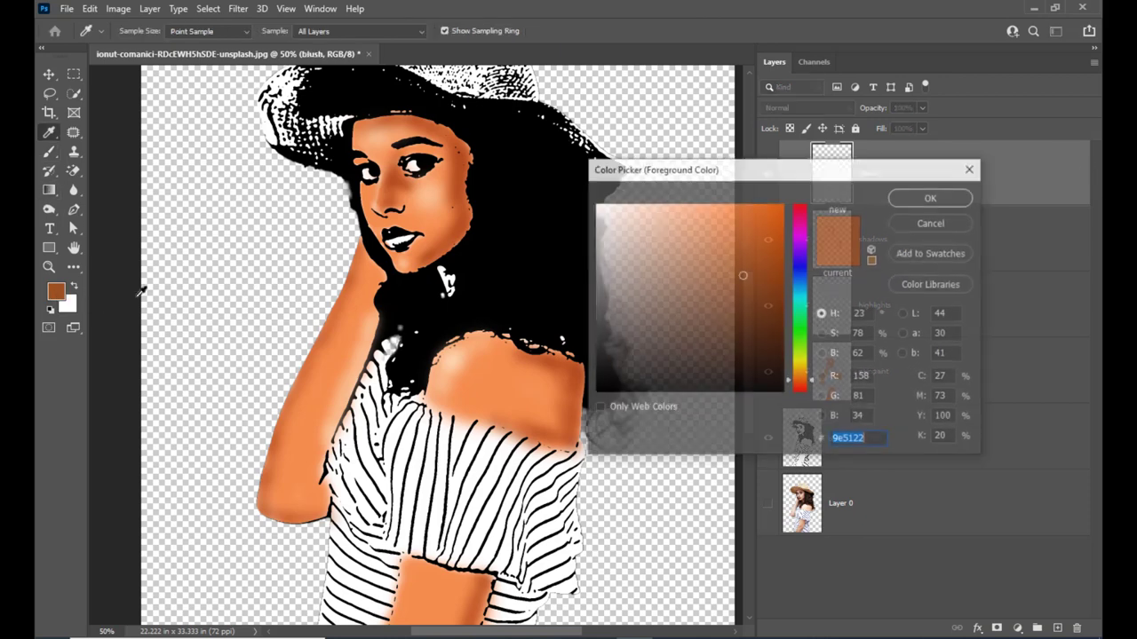
{"action": "left_click", "coordinate": [802, 235]}
{"action": "left_click", "coordinate": [706, 208]}
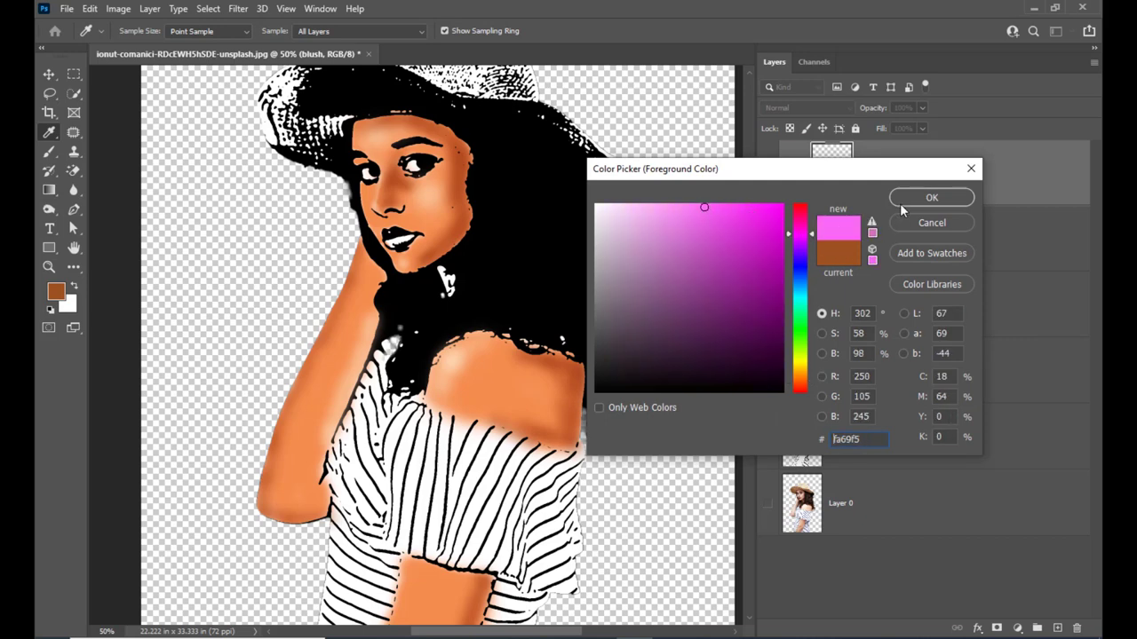
{"action": "left_click", "coordinate": [932, 197]}
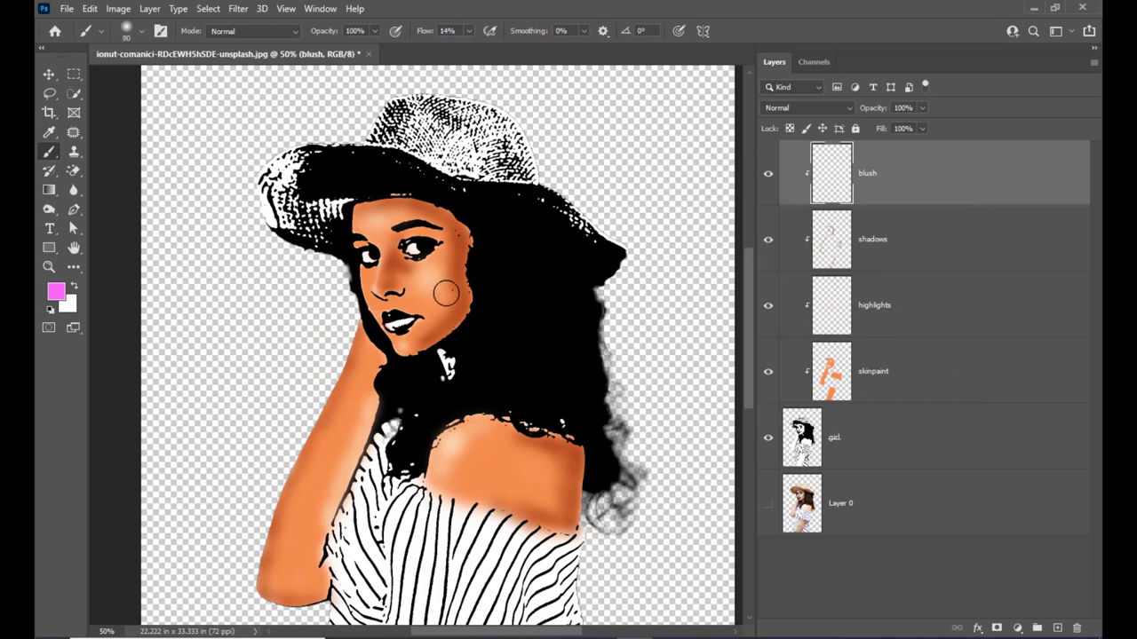
Paint a soft pink blush on the woman's cheek, adjusting the brush size and finishing at 60.
{"action": "key", "text": "bracketright"}
{"action": "key", "text": "bracketright"}
{"action": "key", "text": "bracketright"}
{"action": "key", "text": "bracketright"}
{"action": "left_click_drag", "start_coordinate": [454, 300], "coordinate": [440, 292]}
{"action": "key", "text": "bracketleft"}
{"action": "key", "text": "bracketright"}
{"action": "key", "text": "bracketright"}
{"action": "key", "text": "bracketright"}
{"action": "key", "text": "bracketleft"}
{"action": "key", "text": "bracketleft"}
{"action": "key", "text": "bracketleft"}
{"action": "key", "text": "bracketleft"}
{"action": "key", "text": "bracketleft"}
{"action": "key", "text": "bracketleft"}
{"action": "key", "text": "bracketleft"}
{"action": "mouse_move", "coordinate": [441, 275]}
{"action": "left_mouse_down"}
{"action": "mouse_move", "coordinate": [442, 328]}
{"action": "mouse_move", "coordinate": [436, 294]}
{"action": "left_mouse_up"}
Set the blush layer's blend mode to Overlay.
{"action": "left_click", "coordinate": [814, 108]}
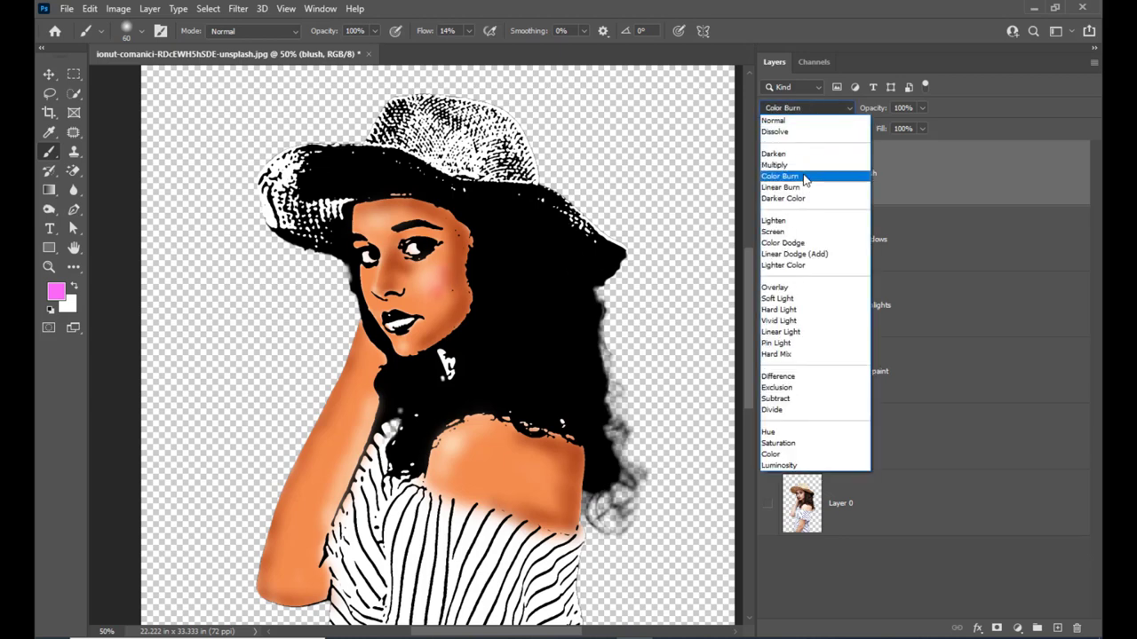
{"action": "left_click", "coordinate": [795, 292]}
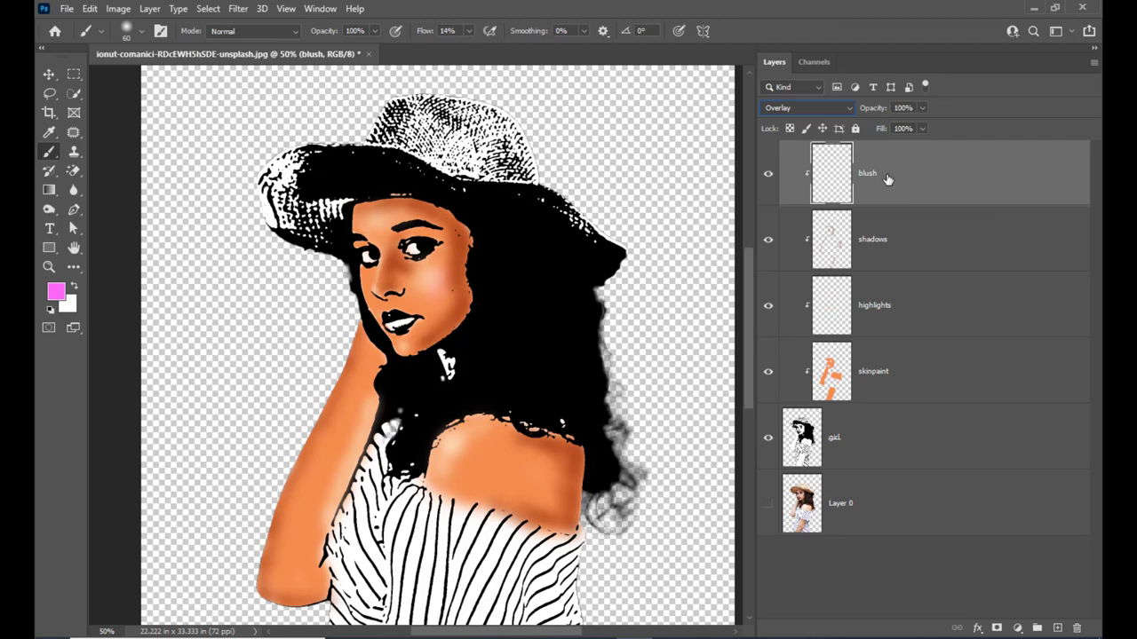
{"action": "key", "text": "shift+alt+p"}
Add a new layer above blush, clip it to the layers below and name it "lips".
{"action": "left_click", "coordinate": [1058, 628]}
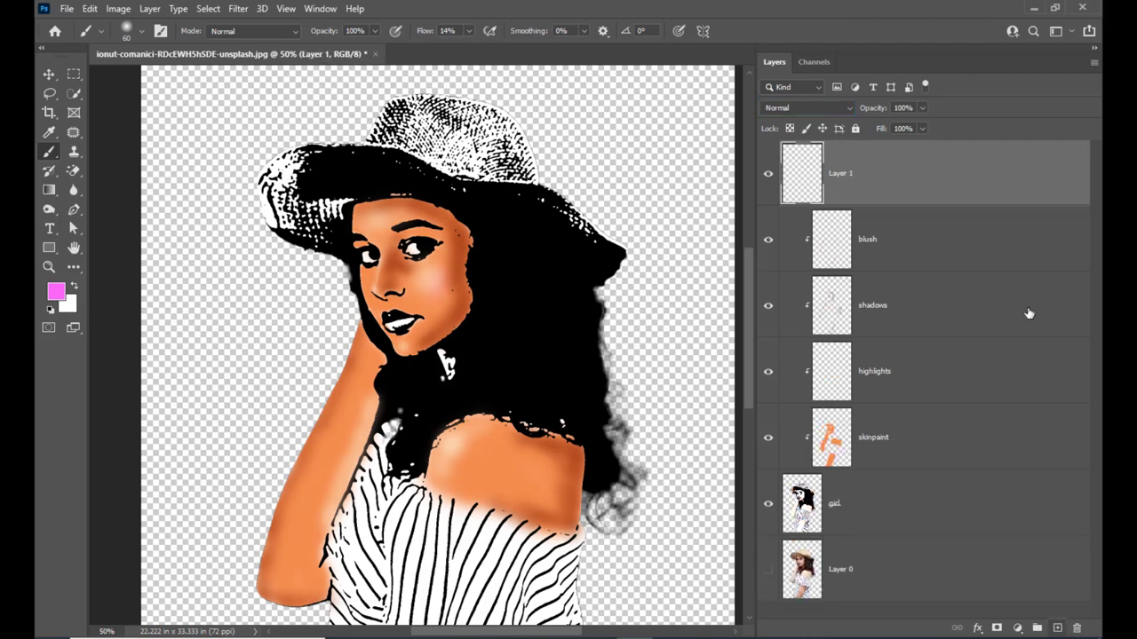
{"action": "left_click", "coordinate": [977, 203], "text": "alt"}
{"action": "double_click", "coordinate": [871, 173]}
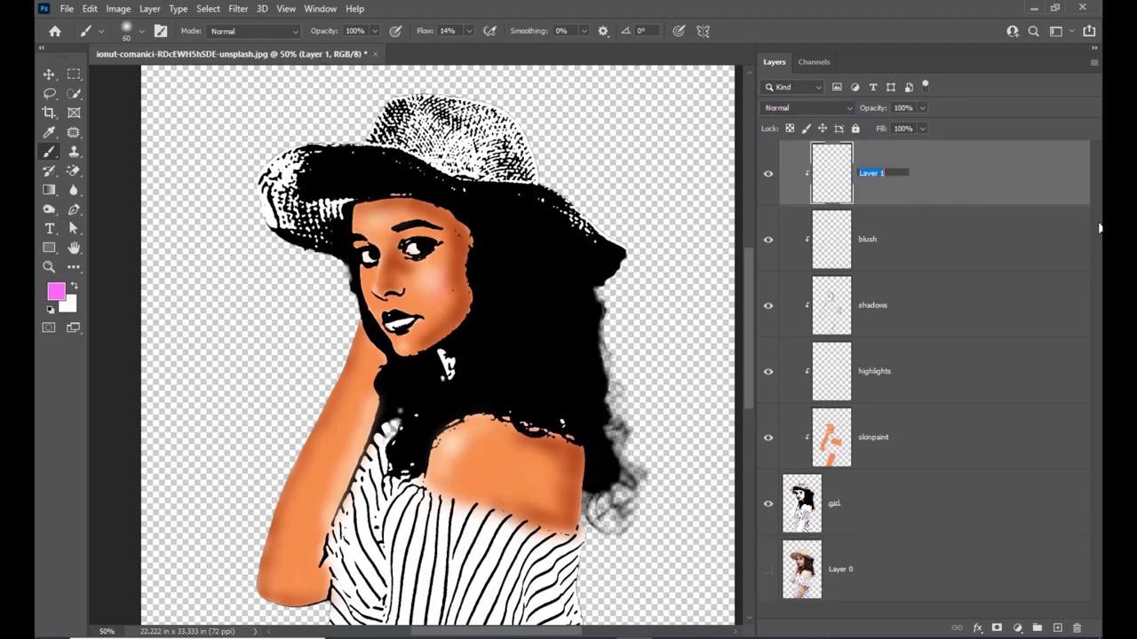
{"action": "key", "text": "Return"}
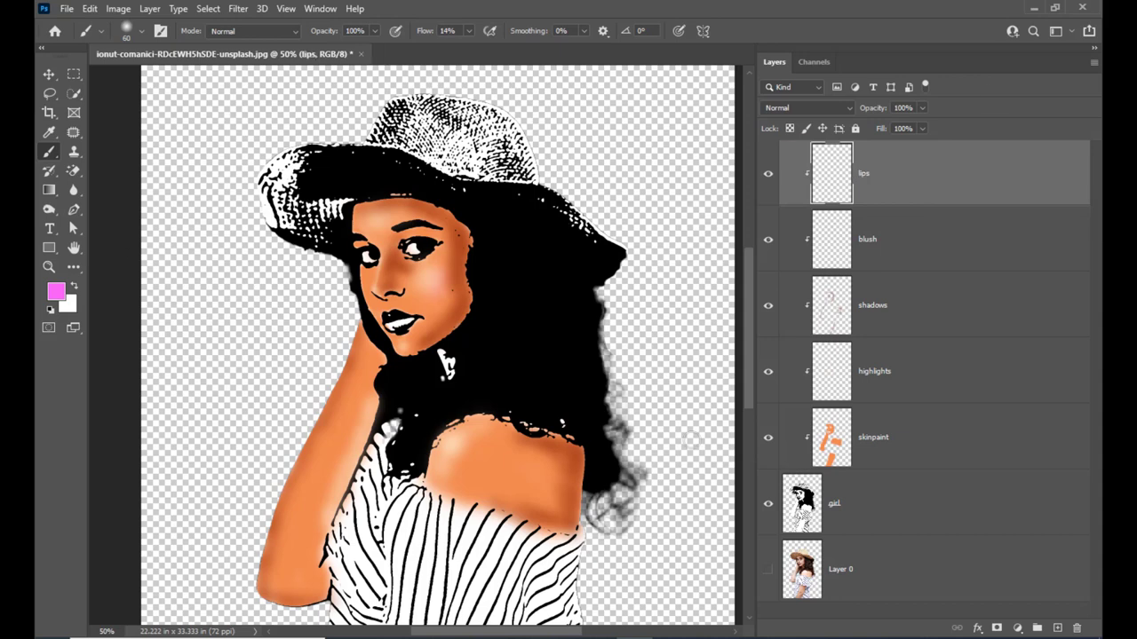
Set the foreground colour to red fe0707 for the lips.
{"action": "key", "text": "ctrl+plus"}
{"action": "key", "text": "ctrl+plus"}
{"action": "key", "text": "ctrl+plus"}
{"action": "key", "text": "ctrl+plus"}
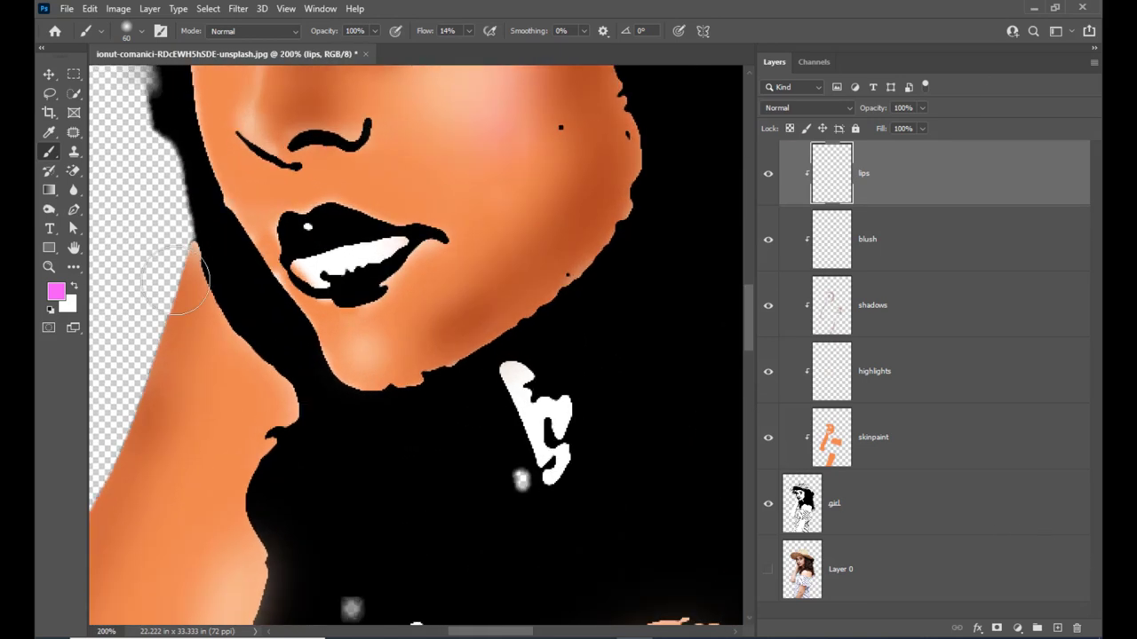
{"action": "left_click", "coordinate": [57, 292]}
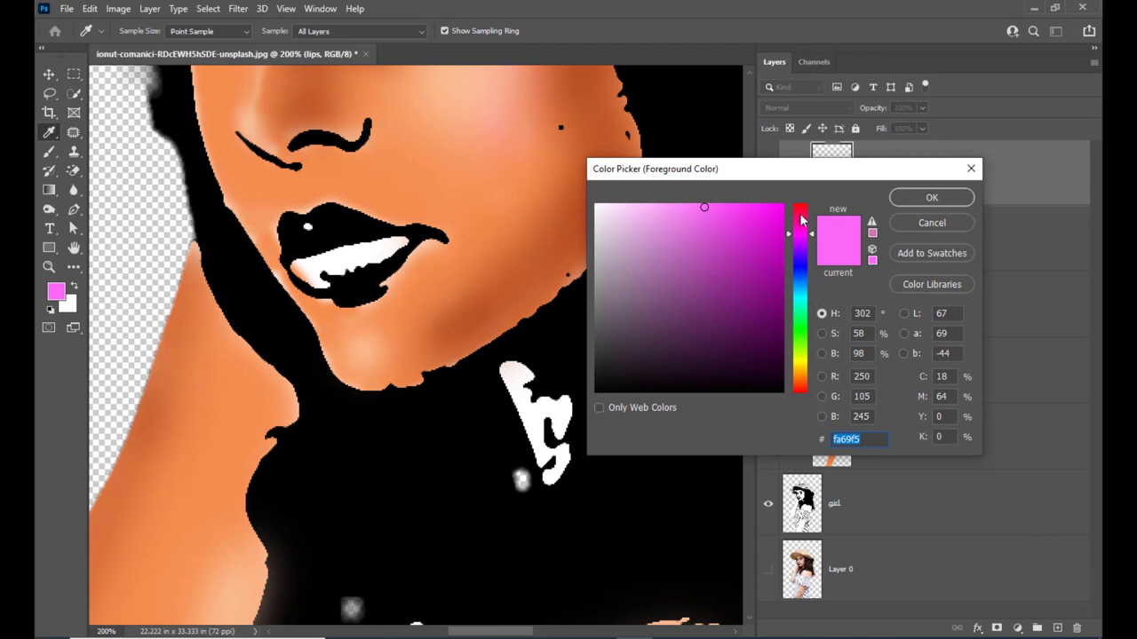
{"action": "left_click_drag", "start_coordinate": [803, 222], "coordinate": [760, 203]}
{"action": "left_click", "coordinate": [783, 205]}
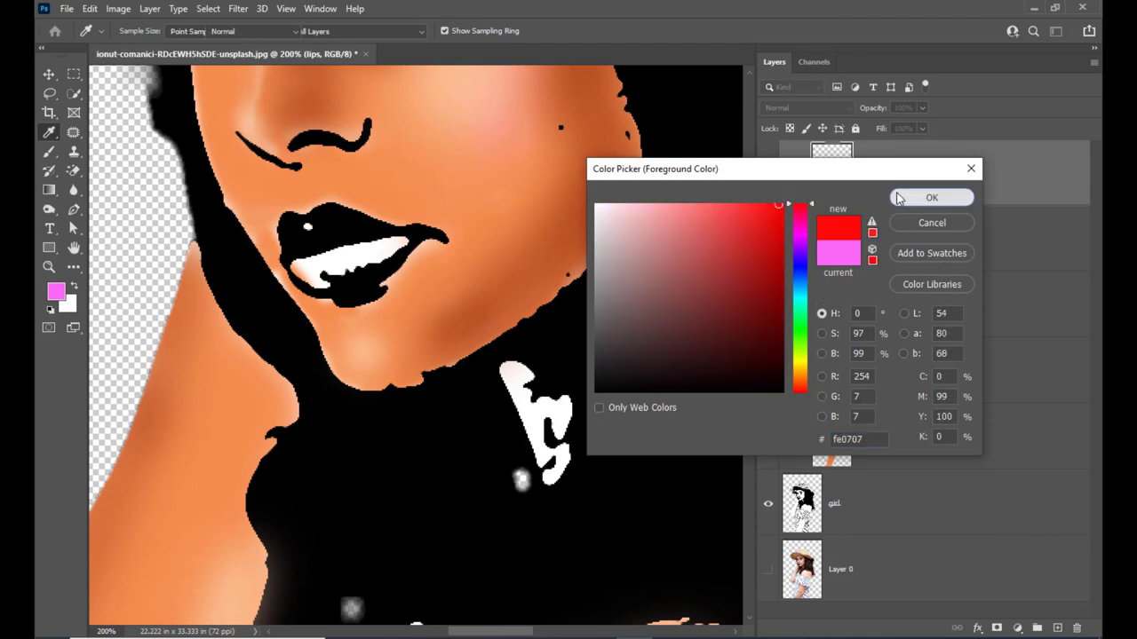
{"action": "left_click", "coordinate": [931, 197]}
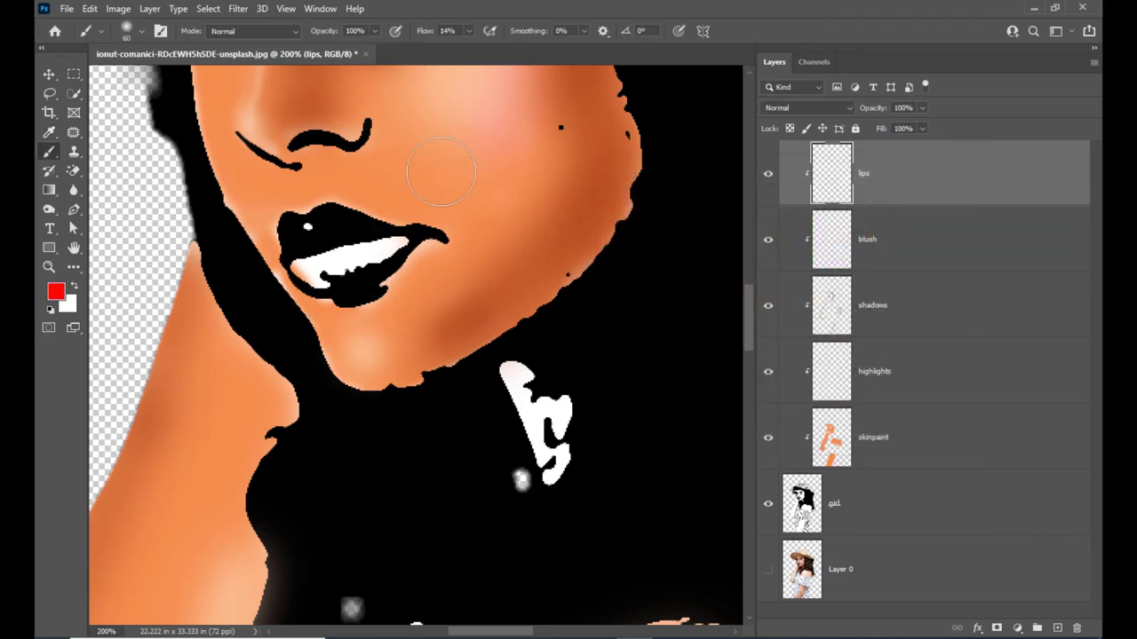
Reduce the brush to 20, raise its flow to 33%, and dab red on the lips, undoing the last dab.
{"action": "key", "text": "bracketleft"}
{"action": "key", "text": "bracketleft"}
{"action": "key", "text": "bracketleft"}
{"action": "left_click", "coordinate": [468, 32]}
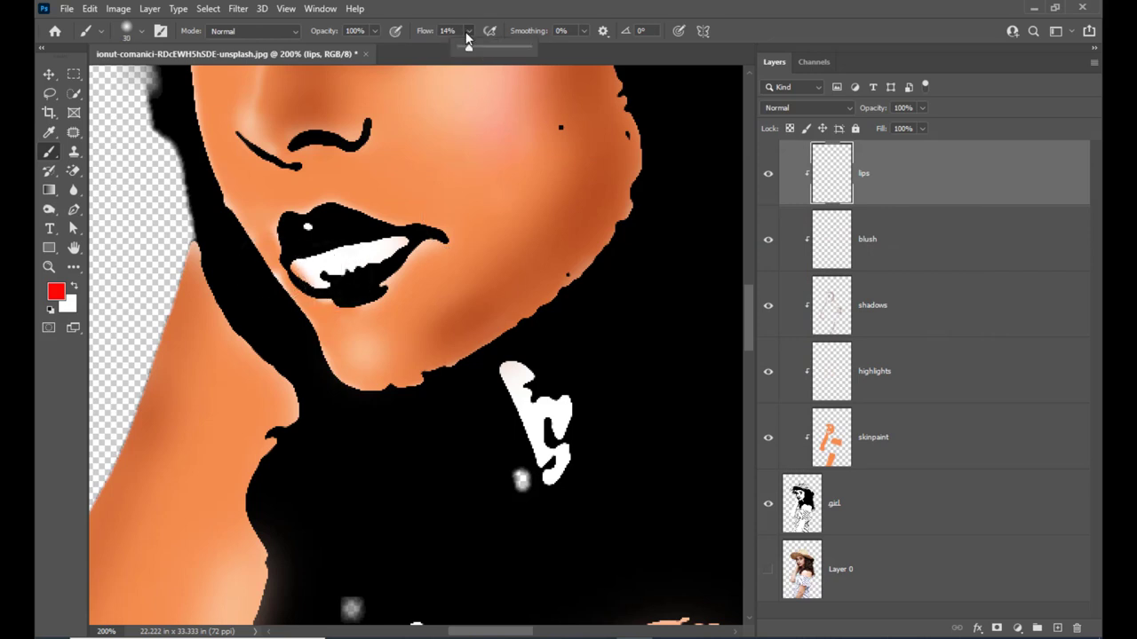
{"action": "left_click_drag", "start_coordinate": [481, 49], "coordinate": [484, 49]}
{"action": "key", "text": "bracketleft"}
{"action": "mouse_move", "coordinate": [305, 269]}
{"action": "left_mouse_down"}
{"action": "mouse_move", "coordinate": [318, 271]}
{"action": "mouse_move", "coordinate": [306, 265]}
{"action": "left_mouse_up"}
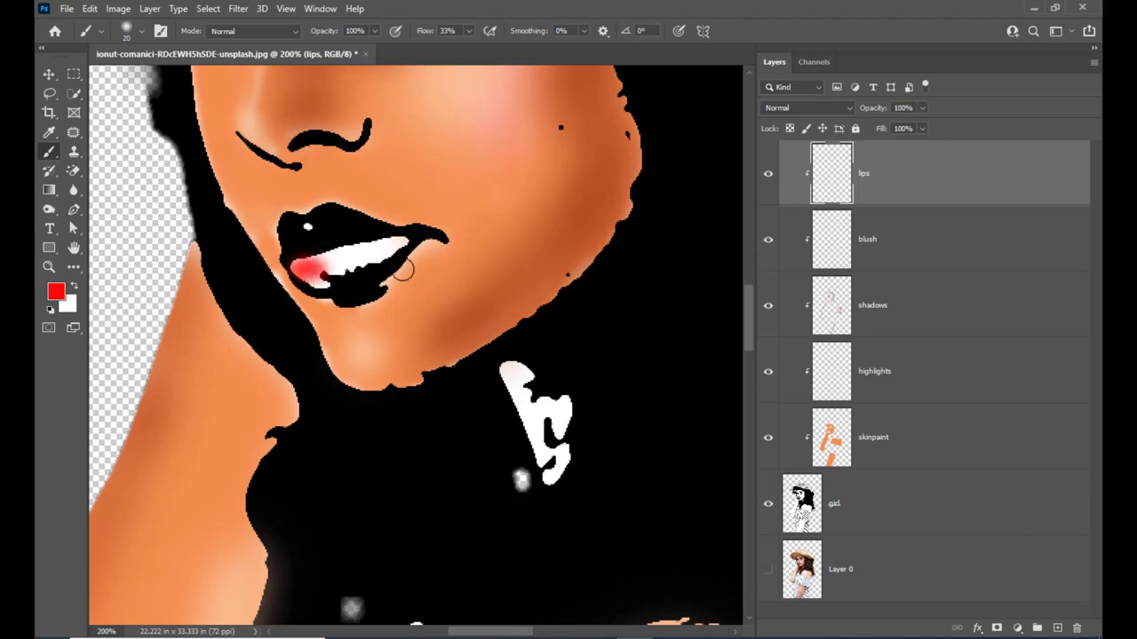
{"action": "key", "text": "ctrl+z"}
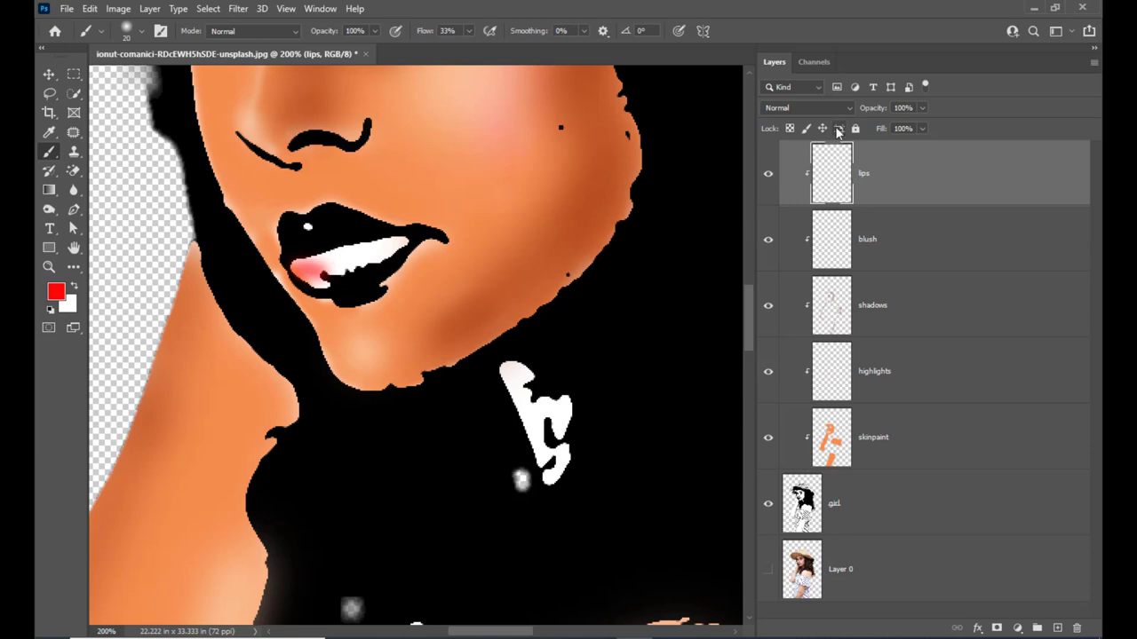
Set the lips layer's blend mode to Multiply and return to the Brush tool.
{"action": "left_click", "coordinate": [814, 108]}
{"action": "left_click", "coordinate": [805, 170]}
{"action": "left_click", "coordinate": [48, 73]}
{"action": "left_click", "coordinate": [49, 151]}
Reduce the brush to 9 and fill the white area between the black lip outlines with red.
{"action": "key", "text": "bracketleft"}
{"action": "key", "text": "bracketleft"}
{"action": "key", "text": "bracketleft"}
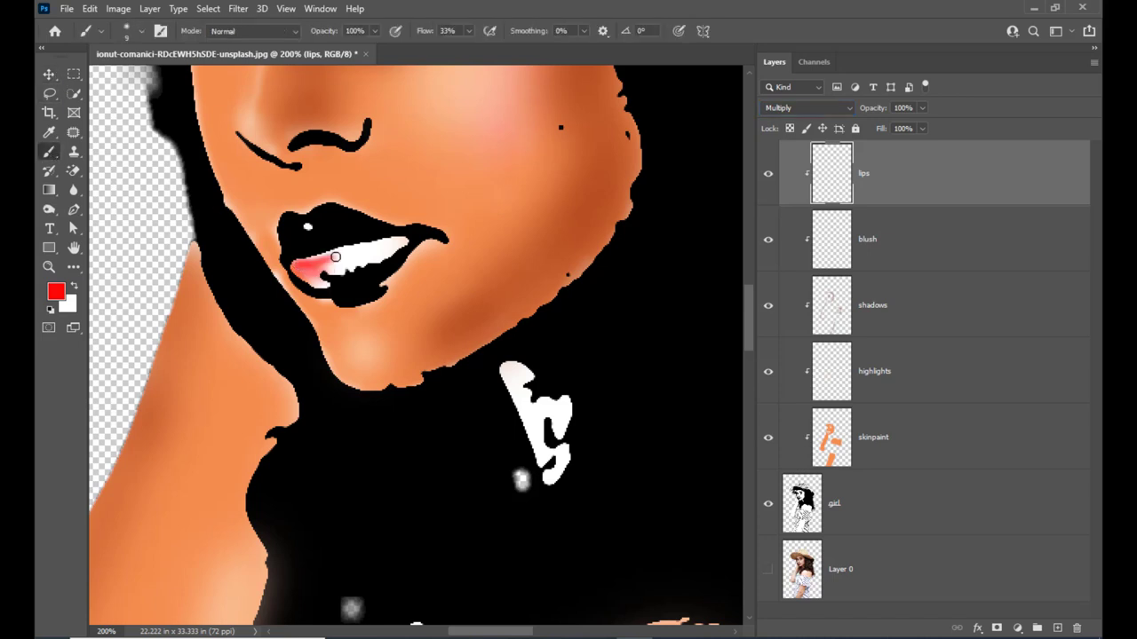
{"action": "mouse_move", "coordinate": [327, 257]}
{"action": "left_mouse_down"}
{"action": "mouse_move", "coordinate": [401, 241]}
{"action": "mouse_move", "coordinate": [368, 252]}
{"action": "mouse_move", "coordinate": [392, 250]}
{"action": "mouse_move", "coordinate": [377, 258]}
{"action": "mouse_move", "coordinate": [403, 242]}
{"action": "mouse_move", "coordinate": [348, 257]}
{"action": "mouse_move", "coordinate": [364, 255]}
{"action": "mouse_move", "coordinate": [356, 251]}
{"action": "left_mouse_up"}
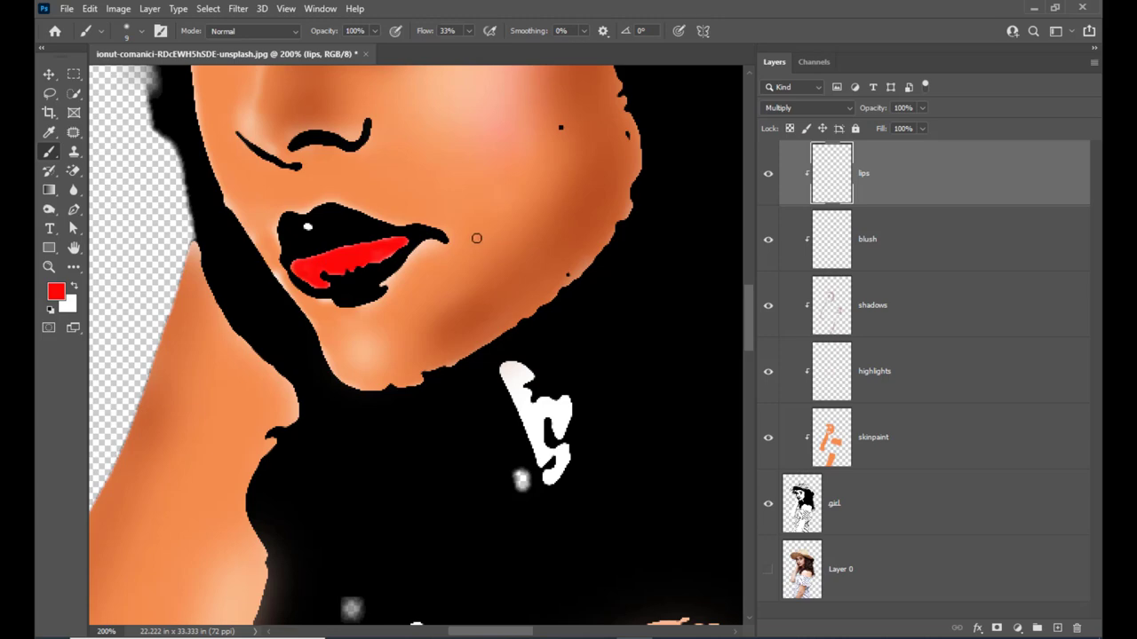
Examine the red lips and shading on the face, both from a distance and close up.
{"action": "key", "text": "ctrl+minus"}
{"action": "key", "text": "ctrl+minus"}
{"action": "key", "text": "ctrl+minus"}
{"action": "key", "text": "ctrl+plus"}
{"action": "key", "text": "ctrl+plus"}
{"action": "key", "text": "ctrl+minus"}
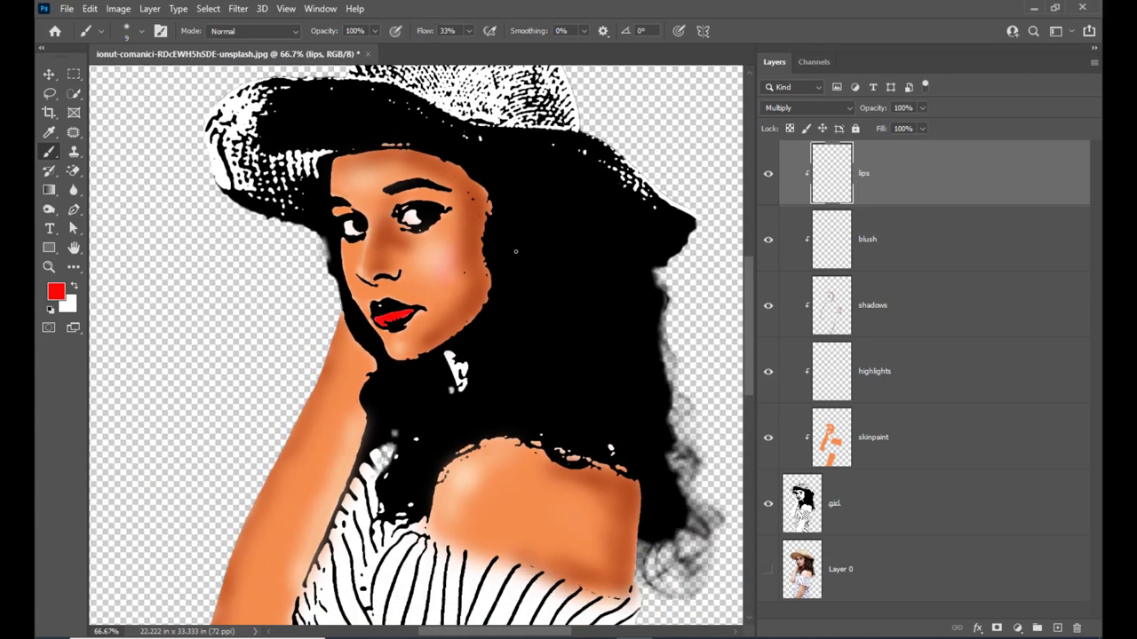
{"action": "scroll", "coordinate": [523, 231], "scroll_direction": "up", "scroll_amount": 1}
{"action": "key", "text": "ctrl+plus"}
{"action": "key", "text": "ctrl+plus"}
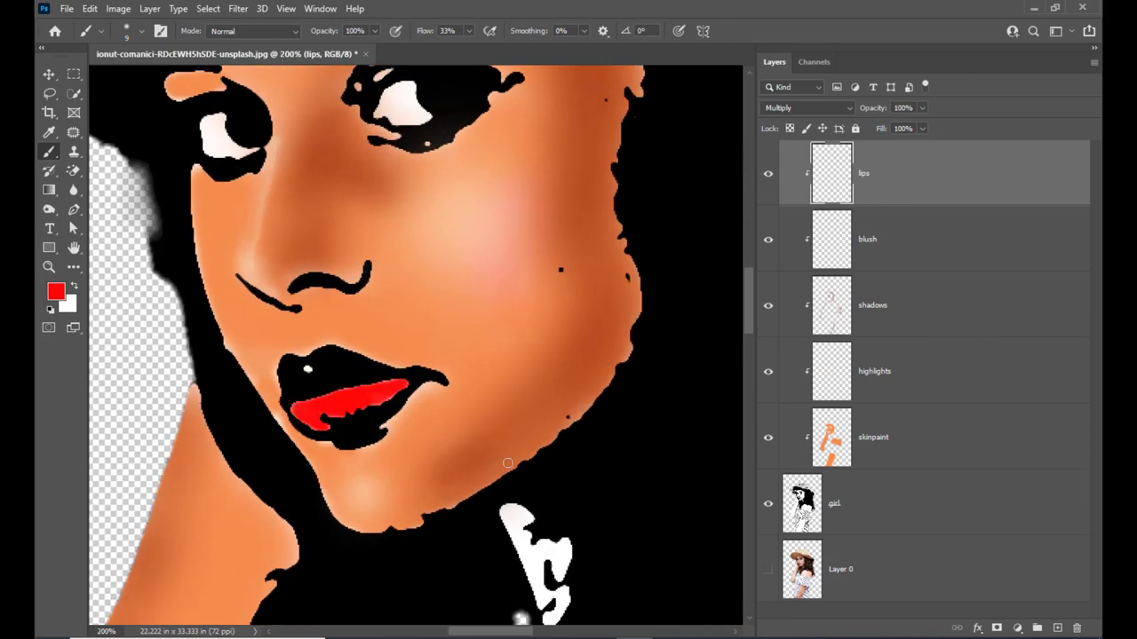
Add a new layer above lips, name it "lipshighlights" and clip it to the layers below.
{"action": "left_click", "coordinate": [767, 370]}
{"action": "left_click", "coordinate": [1056, 627]}
{"action": "double_click", "coordinate": [842, 182]}
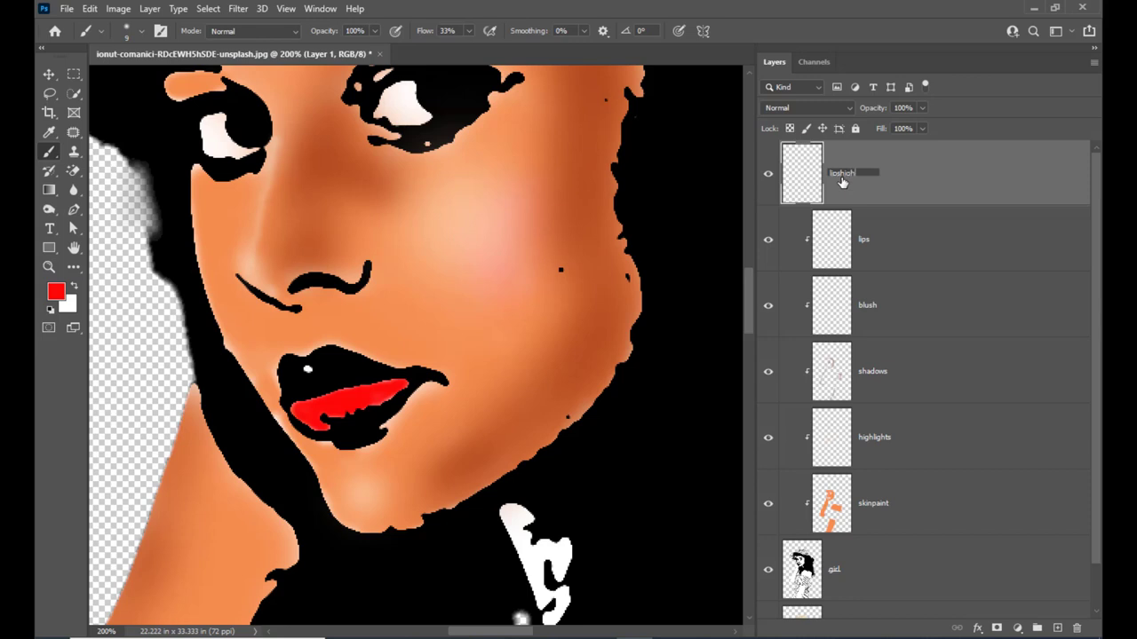
{"action": "key", "text": "Return"}
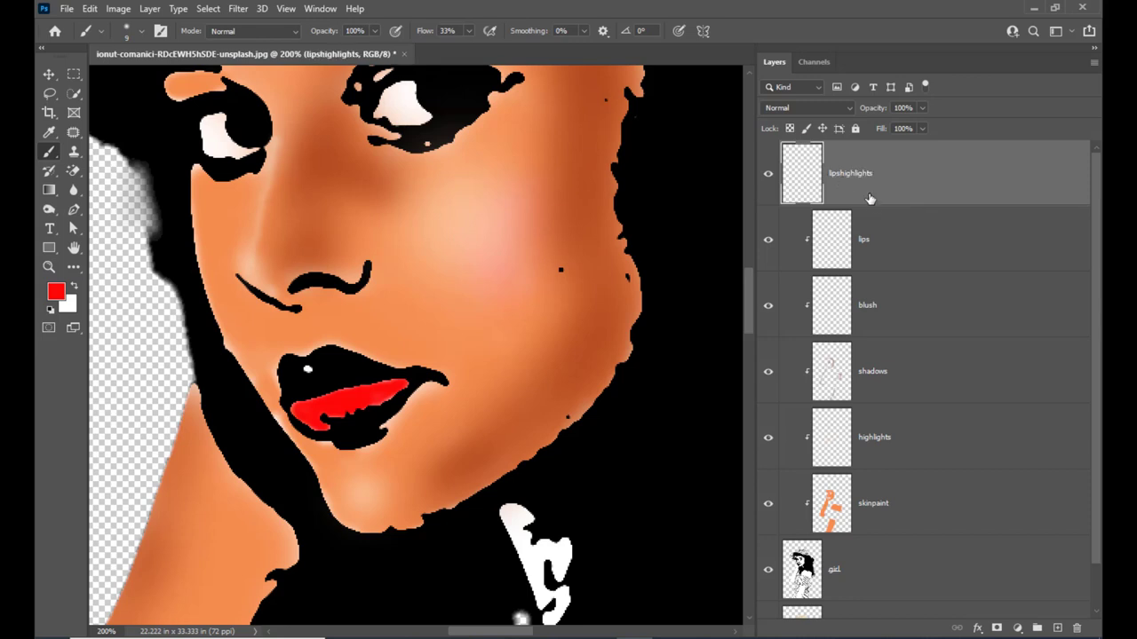
{"action": "left_click", "coordinate": [958, 202], "text": "alt"}
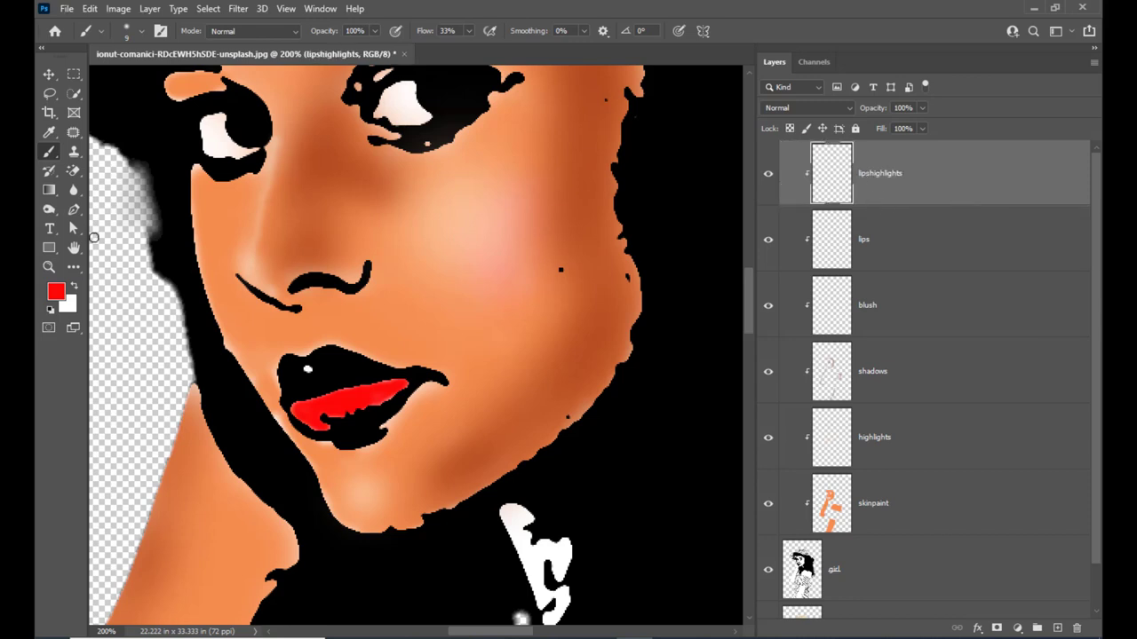
Pick a light pink foreground colour and set the lipshighlights layer's blend mode to Screen.
{"action": "left_click", "coordinate": [57, 293]}
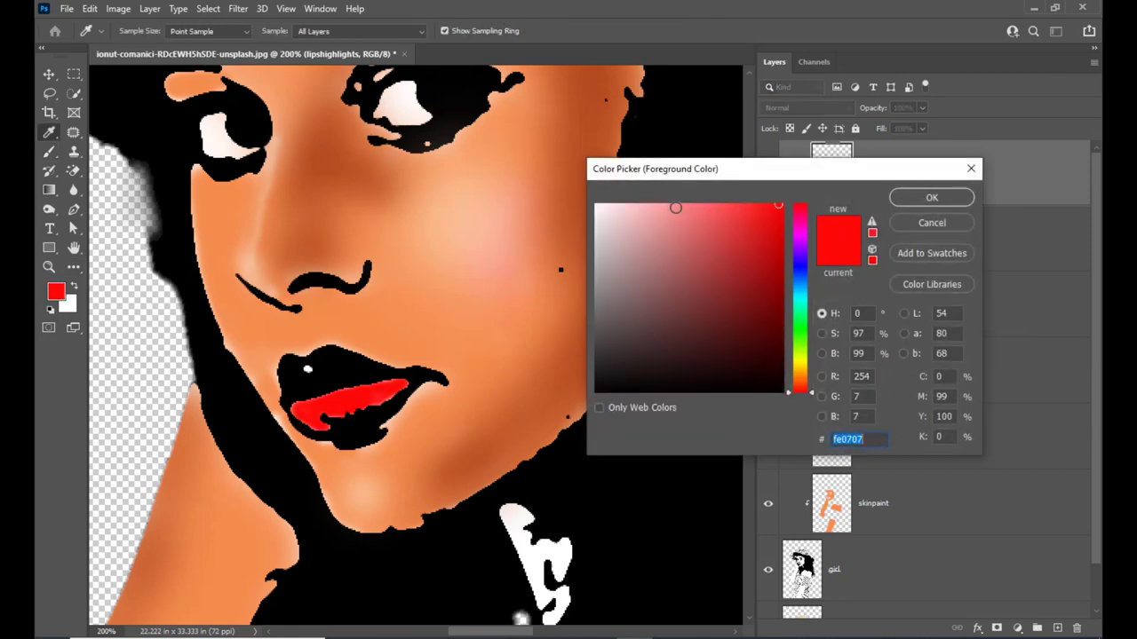
{"action": "left_click", "coordinate": [916, 199]}
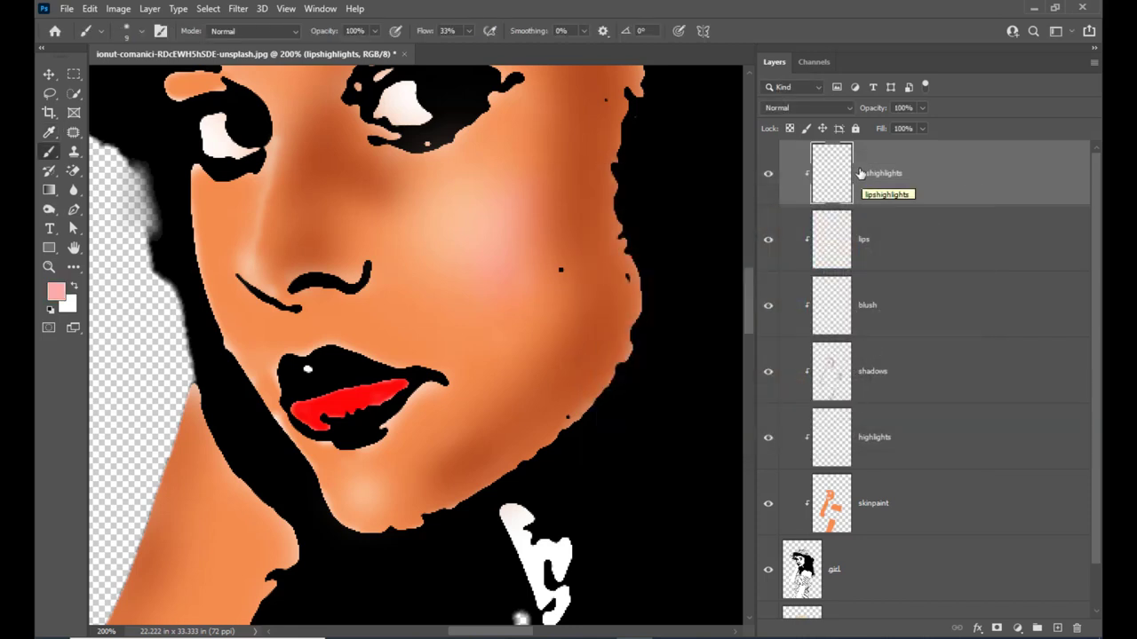
{"action": "left_click", "coordinate": [829, 110]}
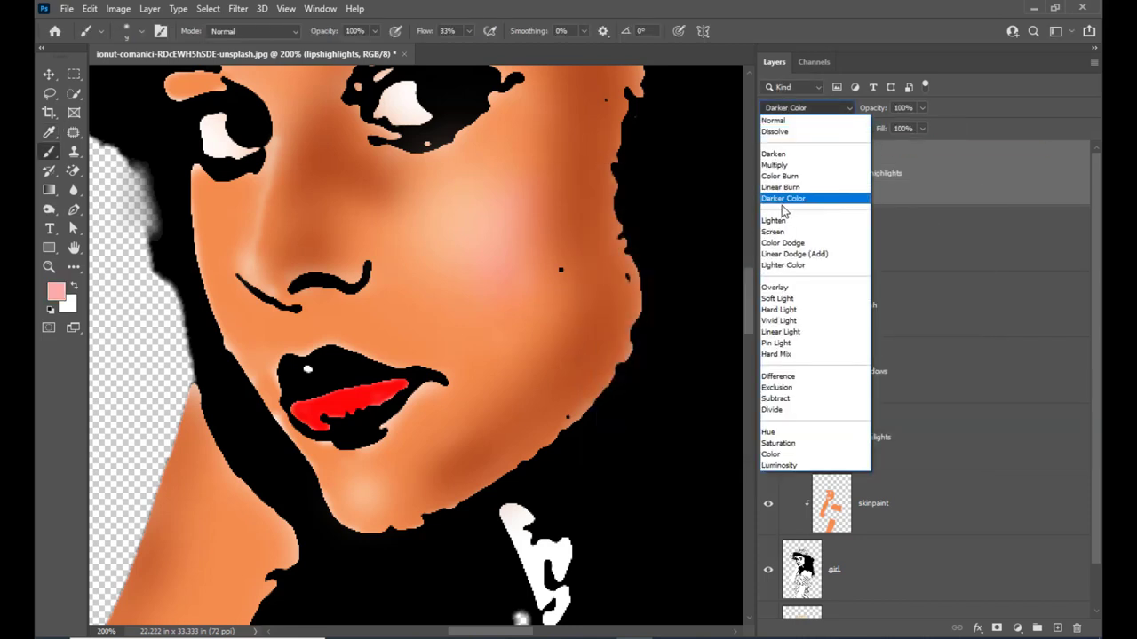
{"action": "left_click", "coordinate": [794, 229]}
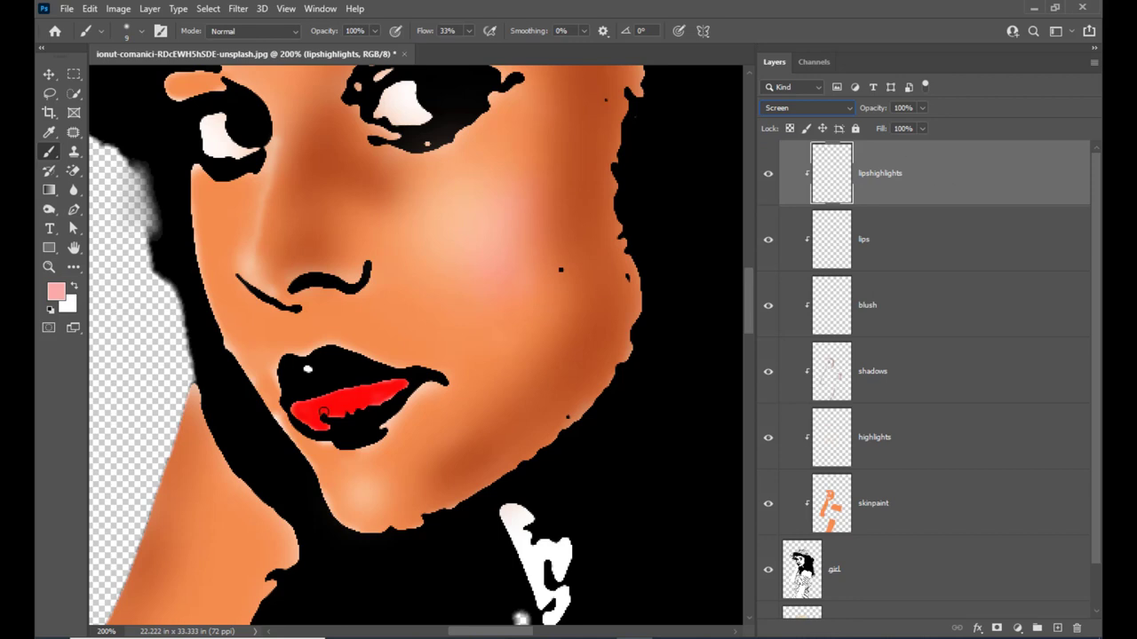
Try a light pink highlight stroke across the red lower lip with the brush at size 10, and undo it.
{"action": "left_click", "coordinate": [49, 74]}
{"action": "left_click", "coordinate": [49, 151]}
{"action": "key", "text": "bracketright"}
{"action": "key", "text": "bracketright"}
{"action": "key", "text": "bracketleft"}
{"action": "left_click_drag", "start_coordinate": [327, 406], "coordinate": [371, 399]}
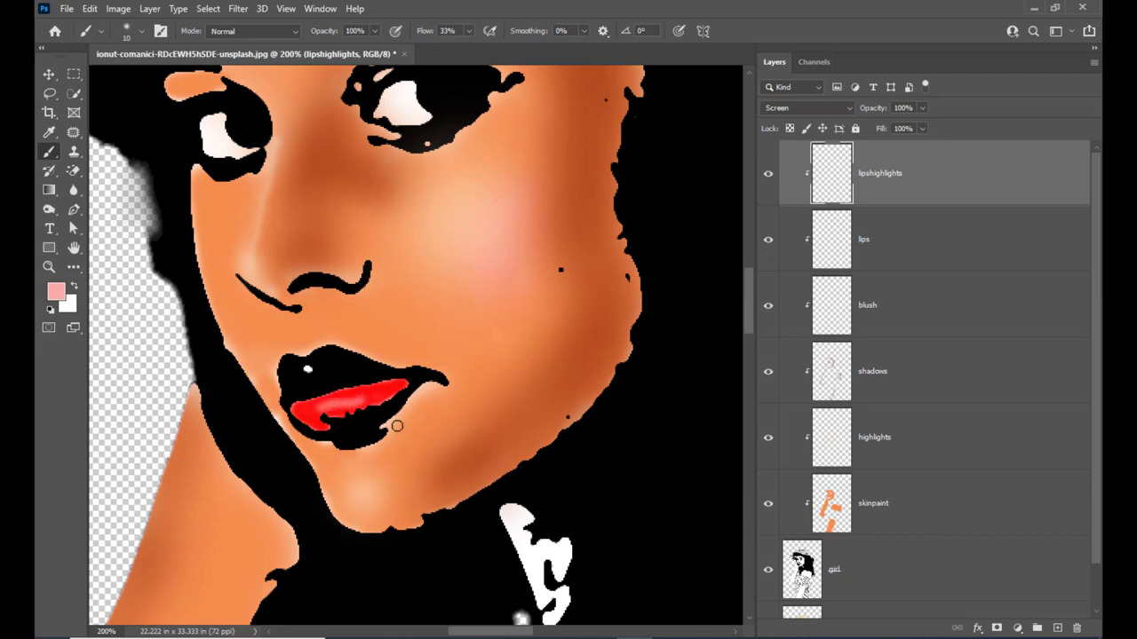
{"action": "key", "text": "ctrl+z"}
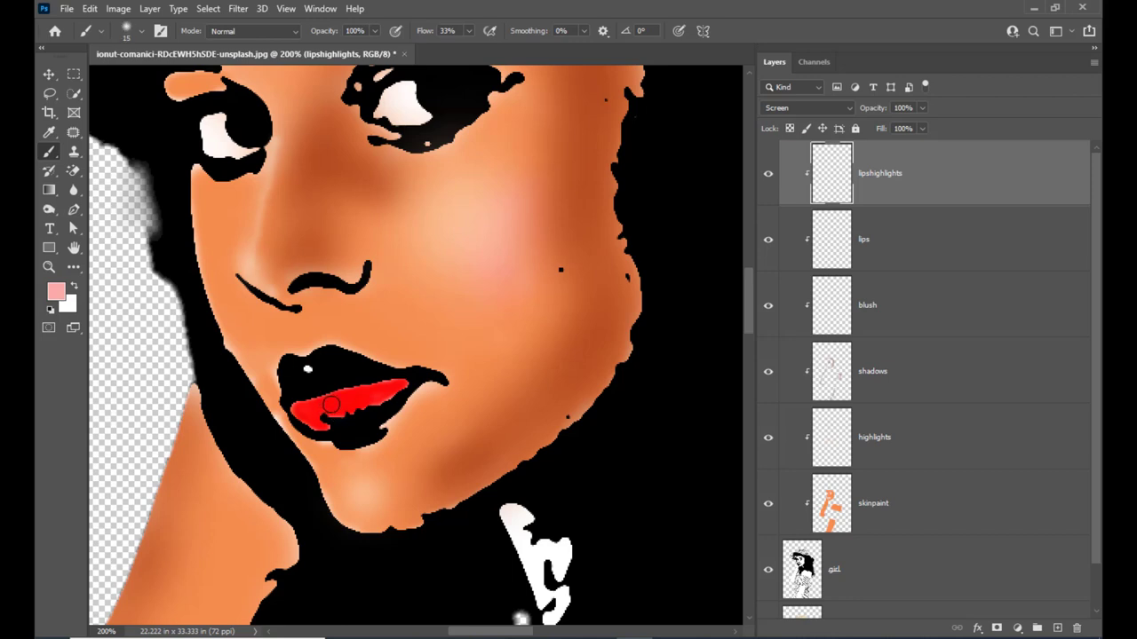
Squash the 15 px soft round brush tip into a flat ellipse angled at 15°.
{"action": "right_click", "coordinate": [330, 405]}
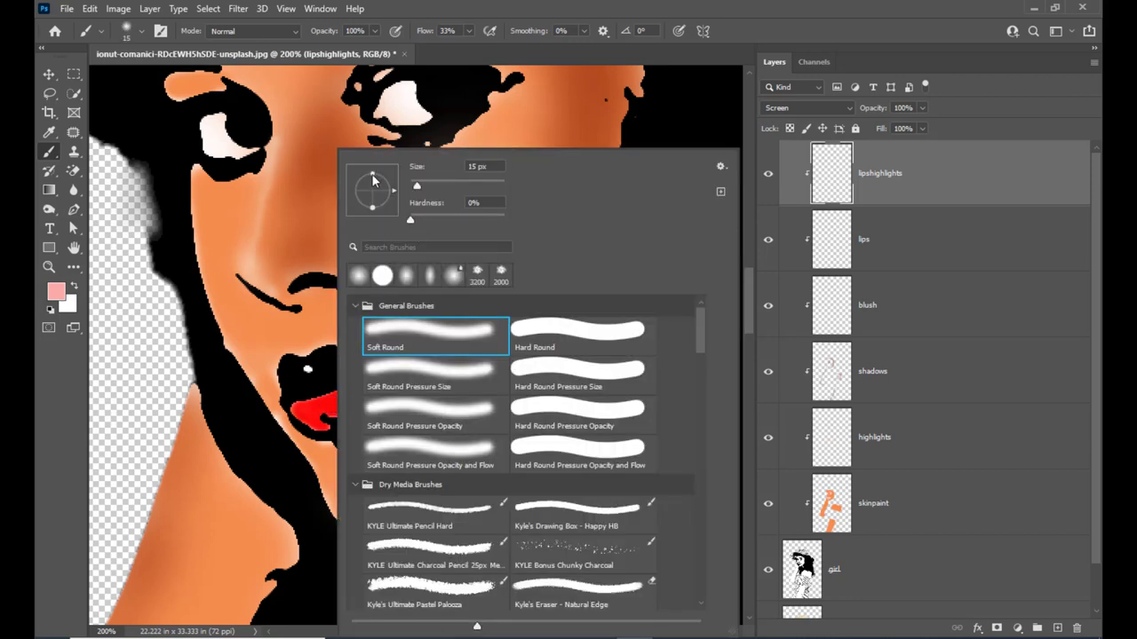
{"action": "left_click_drag", "start_coordinate": [372, 177], "coordinate": [372, 184]}
{"action": "key", "text": "Return"}
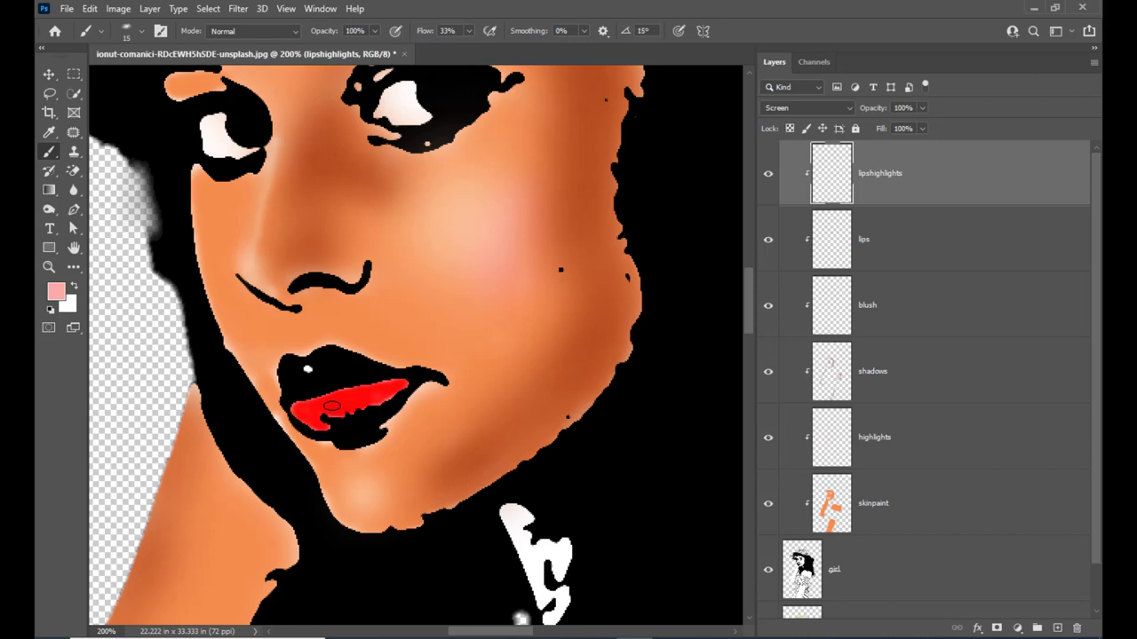
Enlarge the brush to 35, paint pink highlights on the middle of the lower lip, and reduce the brush to 20.
{"action": "key", "text": "bracketright"}
{"action": "left_click", "coordinate": [334, 406]}
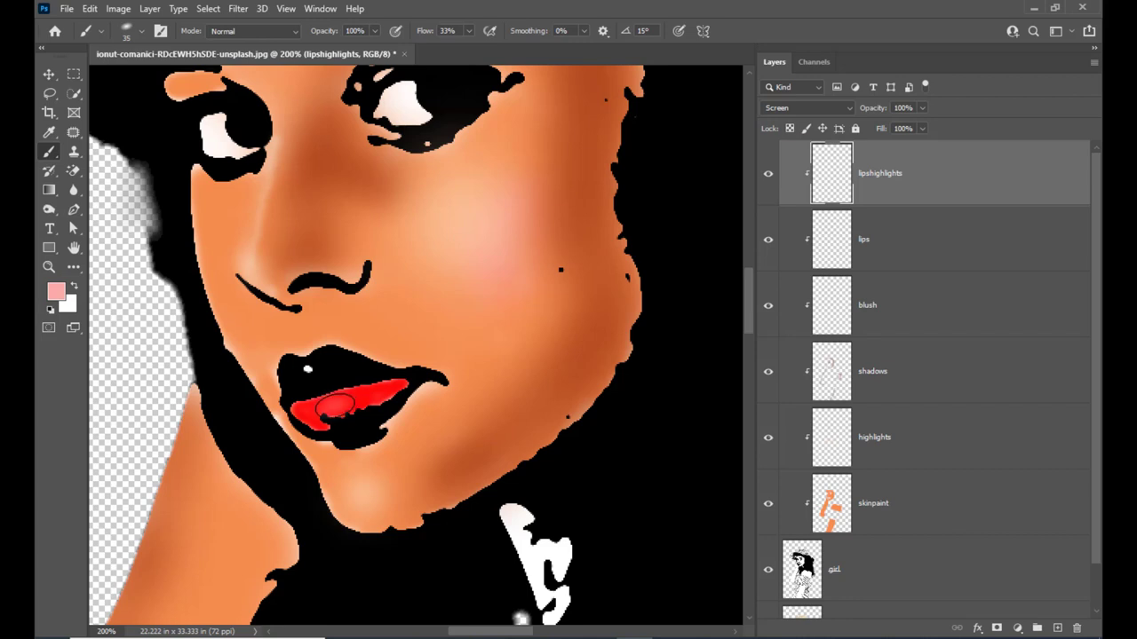
{"action": "left_click", "coordinate": [334, 406]}
{"action": "mouse_move", "coordinate": [336, 405]}
{"action": "left_mouse_down"}
{"action": "mouse_move", "coordinate": [372, 396]}
{"action": "mouse_move", "coordinate": [356, 399]}
{"action": "left_mouse_up"}
{"action": "key", "text": "bracketleft"}
{"action": "key", "text": "bracketleft"}
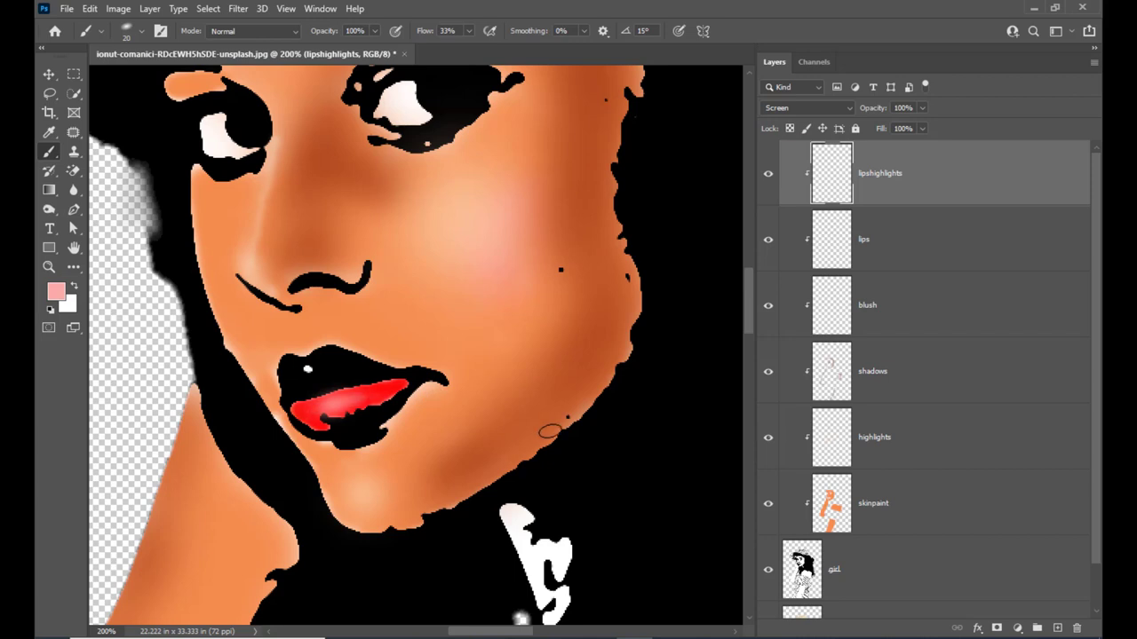
Raise the brush flow to 74% and paint a paler pink (f9c0c0) highlight on the middle of the lower lip.
{"action": "left_click", "coordinate": [468, 31]}
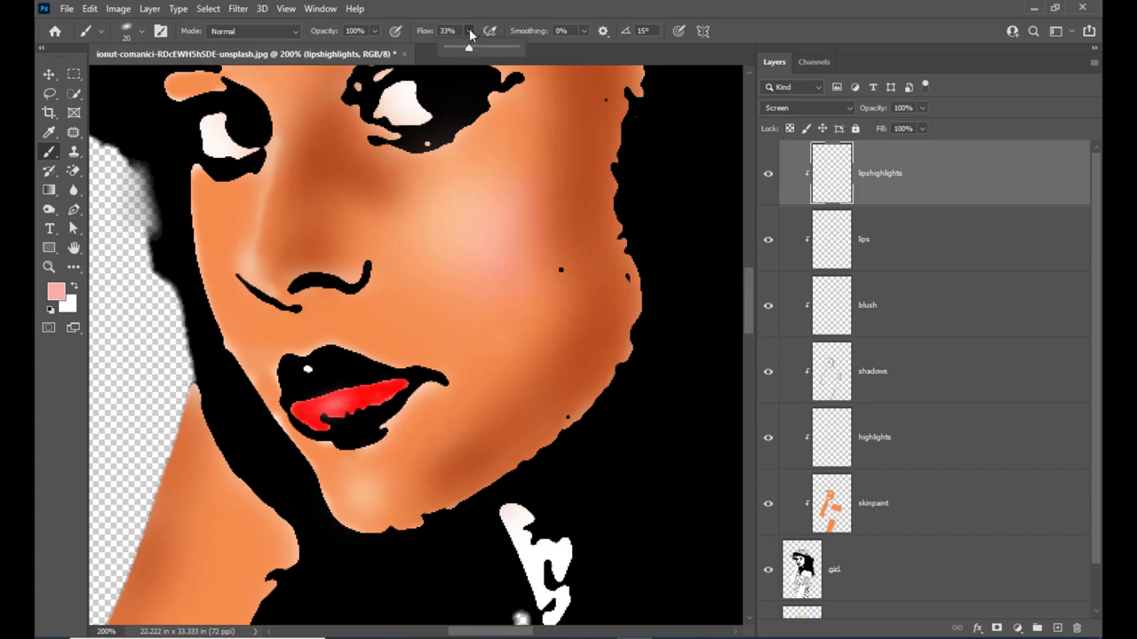
{"action": "left_click_drag", "start_coordinate": [492, 50], "coordinate": [505, 13]}
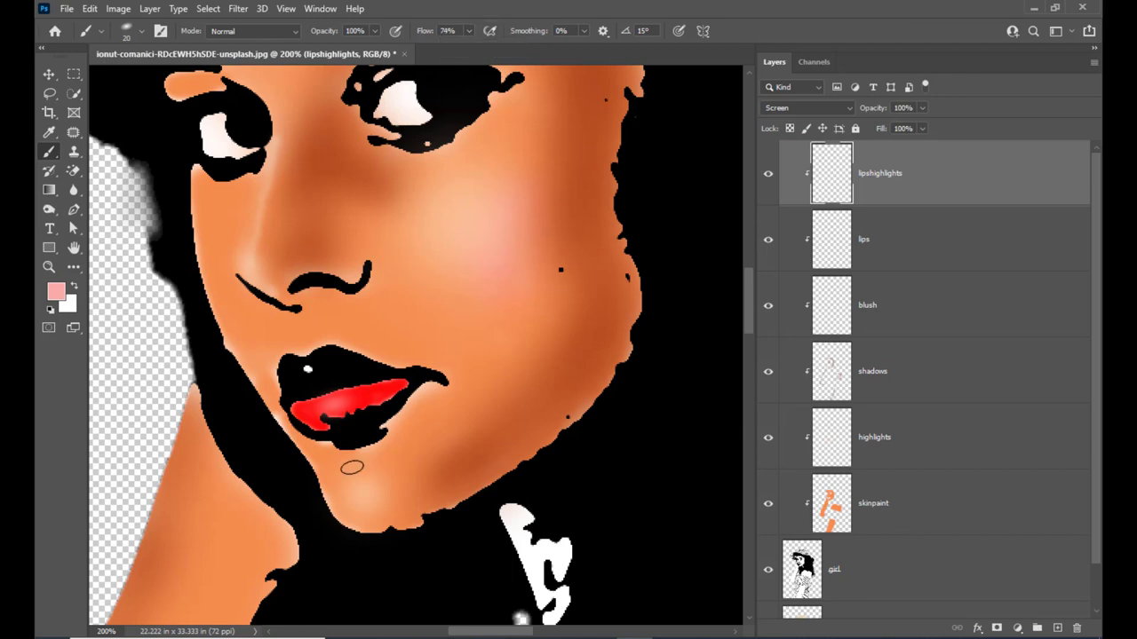
{"action": "left_click", "coordinate": [56, 293]}
{"action": "left_click", "coordinate": [637, 209]}
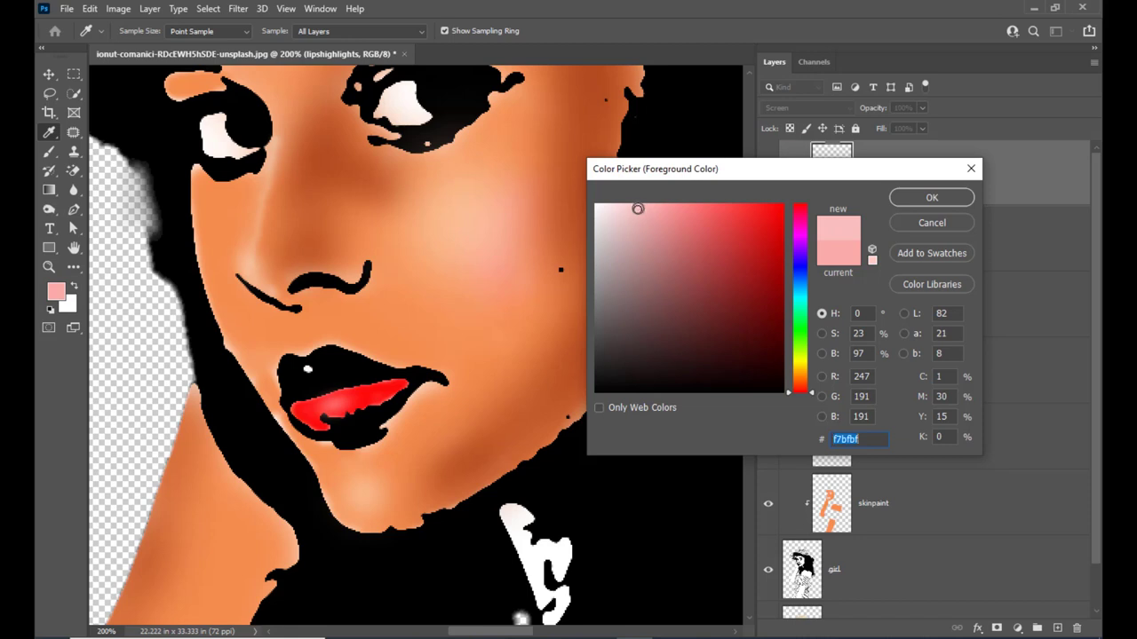
{"action": "left_click", "coordinate": [932, 197]}
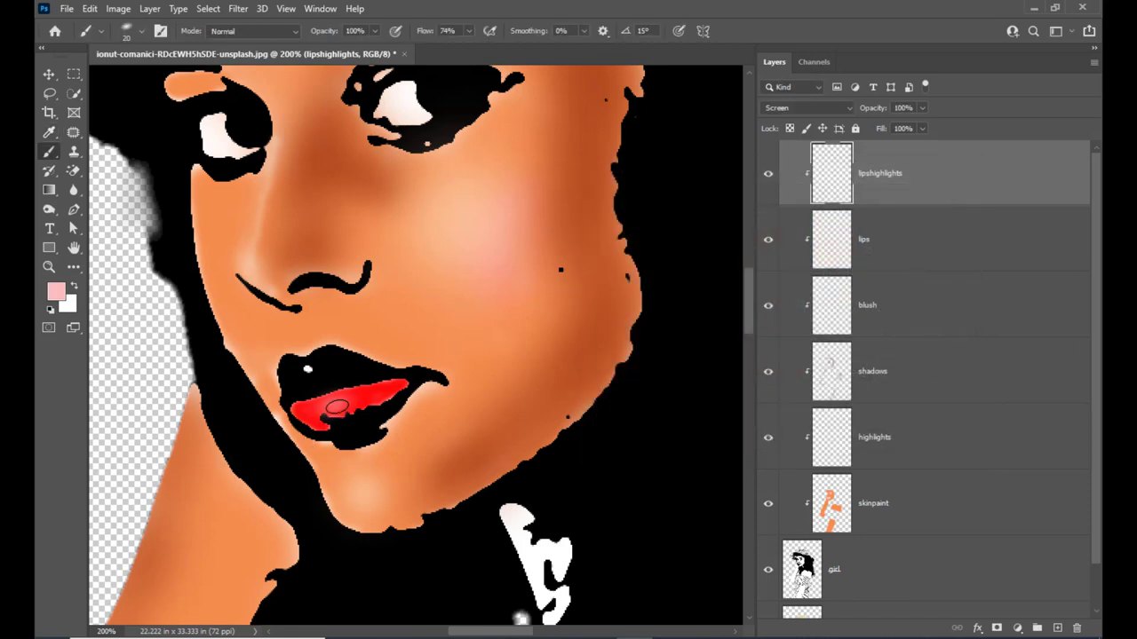
{"action": "mouse_move", "coordinate": [335, 405]}
{"action": "left_mouse_down"}
{"action": "mouse_move", "coordinate": [368, 398]}
{"action": "mouse_move", "coordinate": [357, 397]}
{"action": "left_mouse_up"}
Reduce the brush to 15 and its flow to 34%, and add a softer highlight dab on the lower lip.
{"action": "key", "text": "bracketleft"}
{"action": "key", "text": "bracketleft"}
{"action": "key", "text": "bracketleft"}
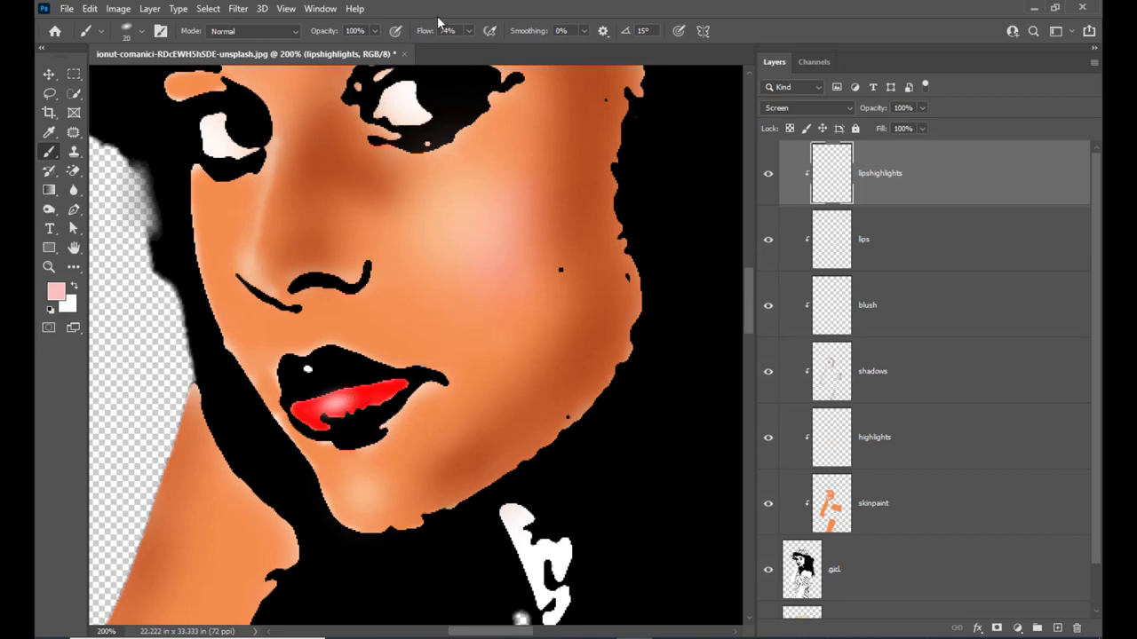
{"action": "left_click", "coordinate": [469, 31]}
{"action": "left_click_drag", "start_coordinate": [463, 48], "coordinate": [446, 49]}
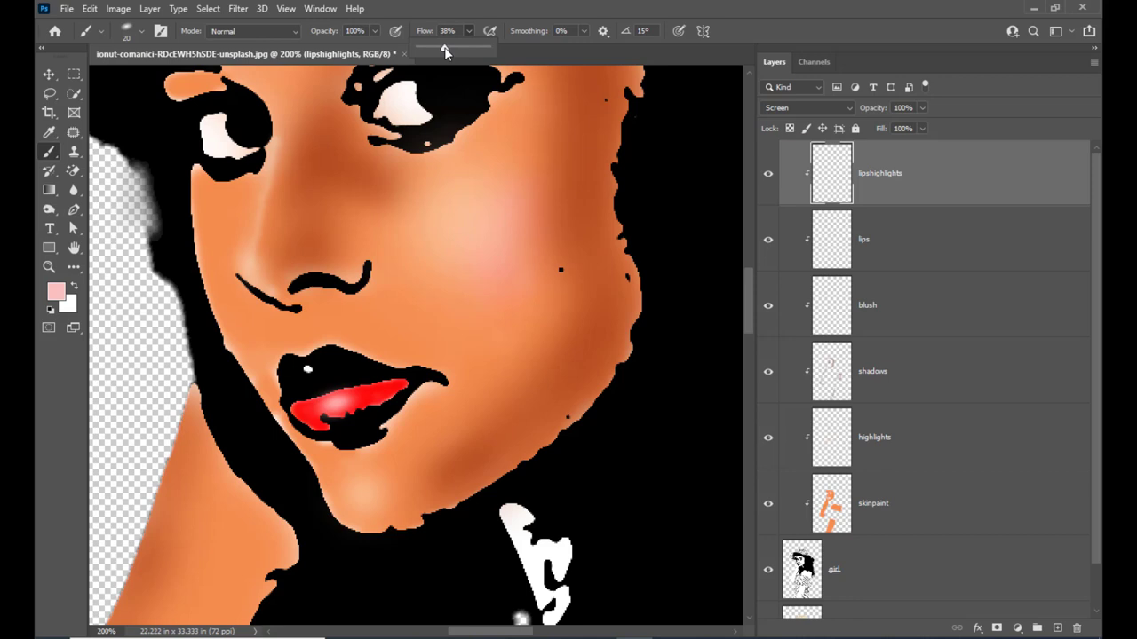
{"action": "left_click", "coordinate": [351, 399]}
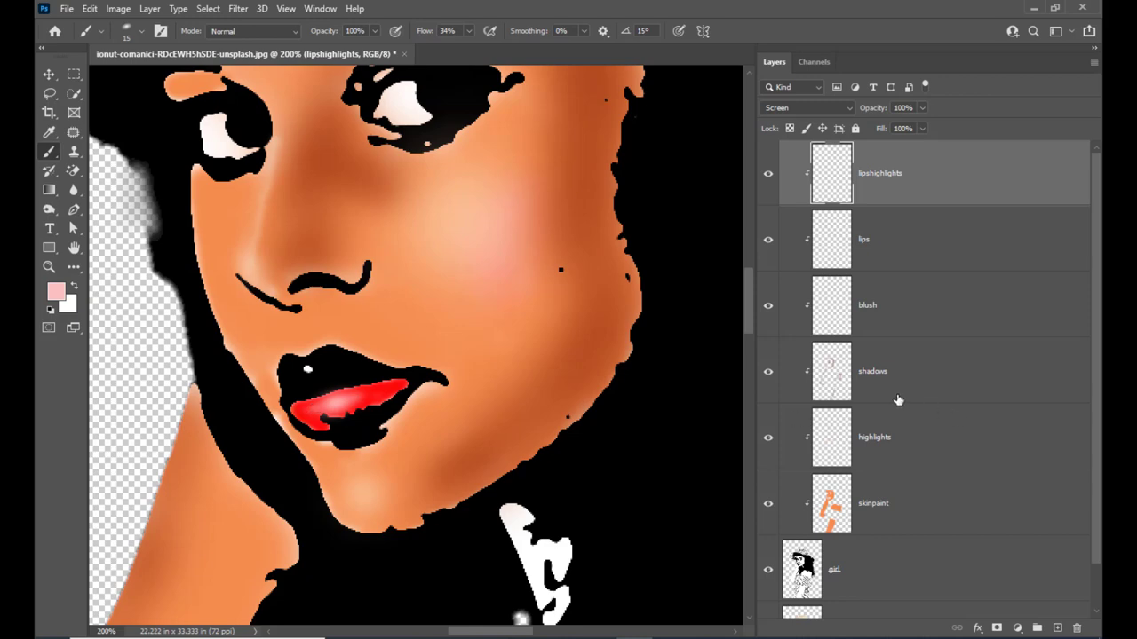
Lower the lipshighlights layer's opacity to 77%.
{"action": "key", "text": "ctrl+minus"}
{"action": "key", "text": "ctrl+minus"}
{"action": "key", "text": "ctrl+minus"}
{"action": "key", "text": "ctrl+plus"}
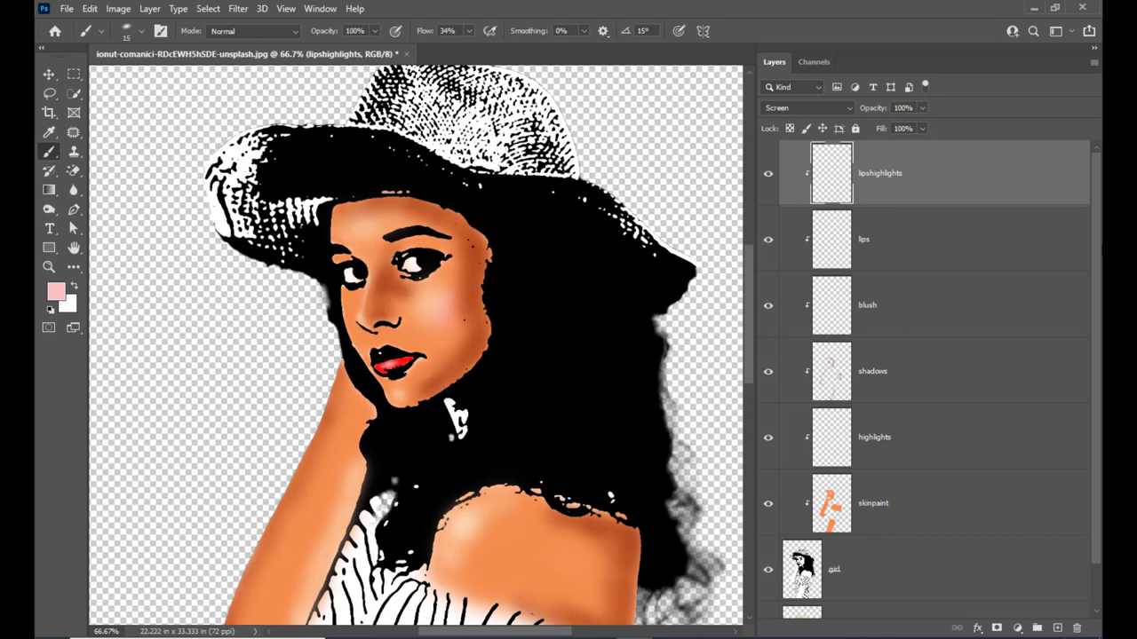
{"action": "left_click", "coordinate": [923, 108]}
{"action": "left_click_drag", "start_coordinate": [923, 123], "coordinate": [914, 125]}
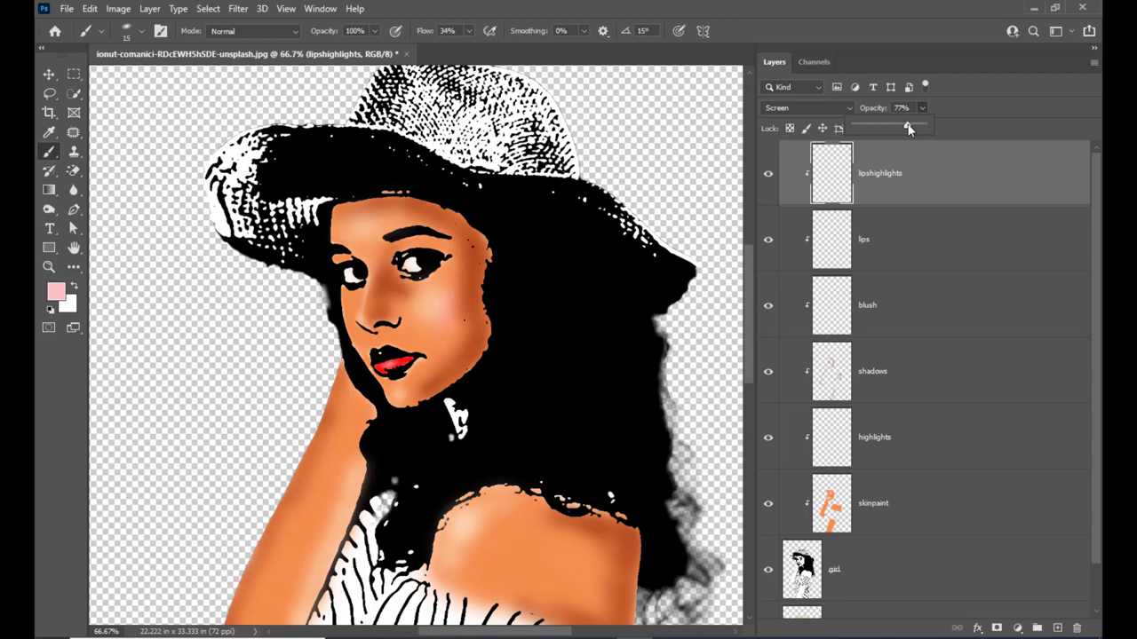
{"action": "left_click", "coordinate": [973, 122]}
Add a new layer above lipshighlights, clip it to the layers below, name it "dress" and switch to the Brush tool.
{"action": "left_click", "coordinate": [49, 74]}
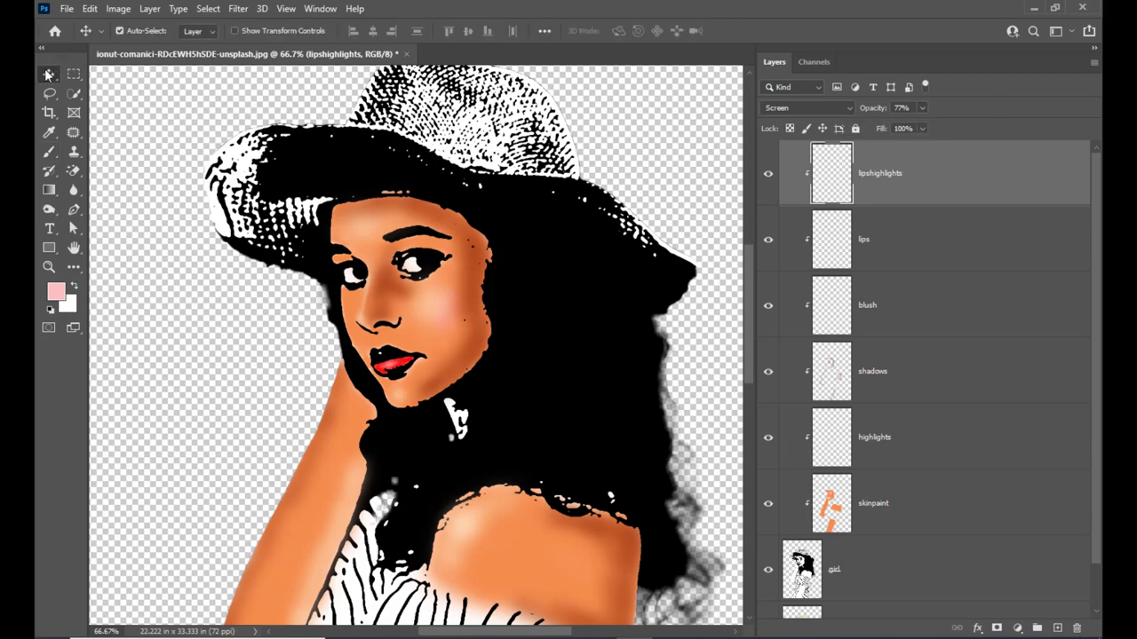
{"action": "key", "text": "ctrl+minus"}
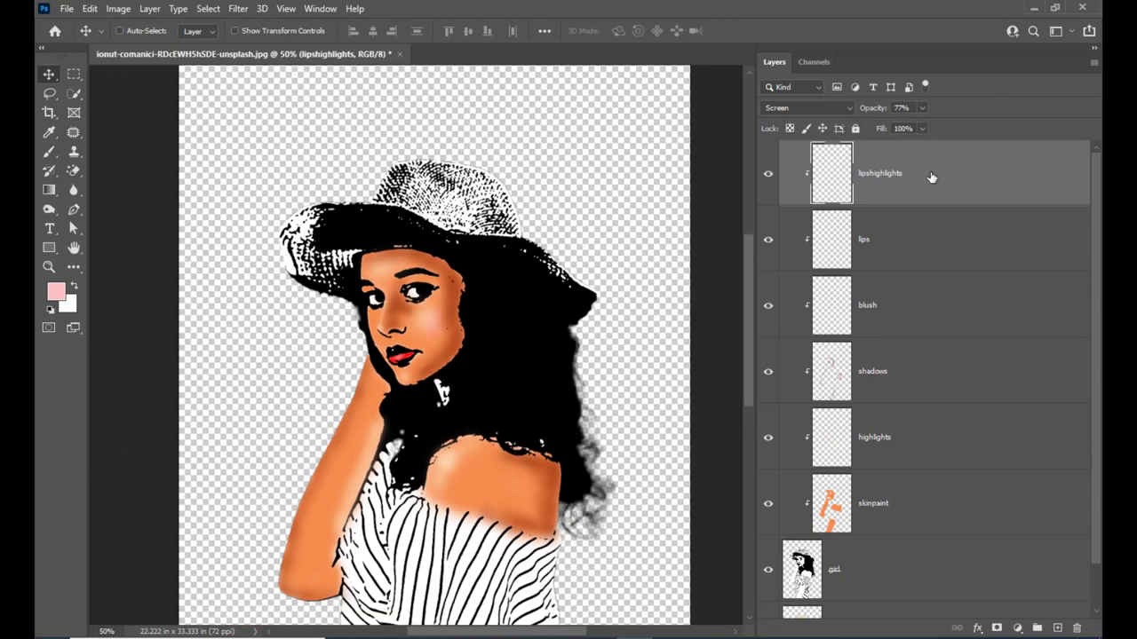
{"action": "scroll", "coordinate": [586, 171], "scroll_direction": "down", "scroll_amount": 1}
{"action": "scroll", "coordinate": [630, 157], "scroll_direction": "up", "scroll_amount": 2}
{"action": "key", "text": "ctrl+minus"}
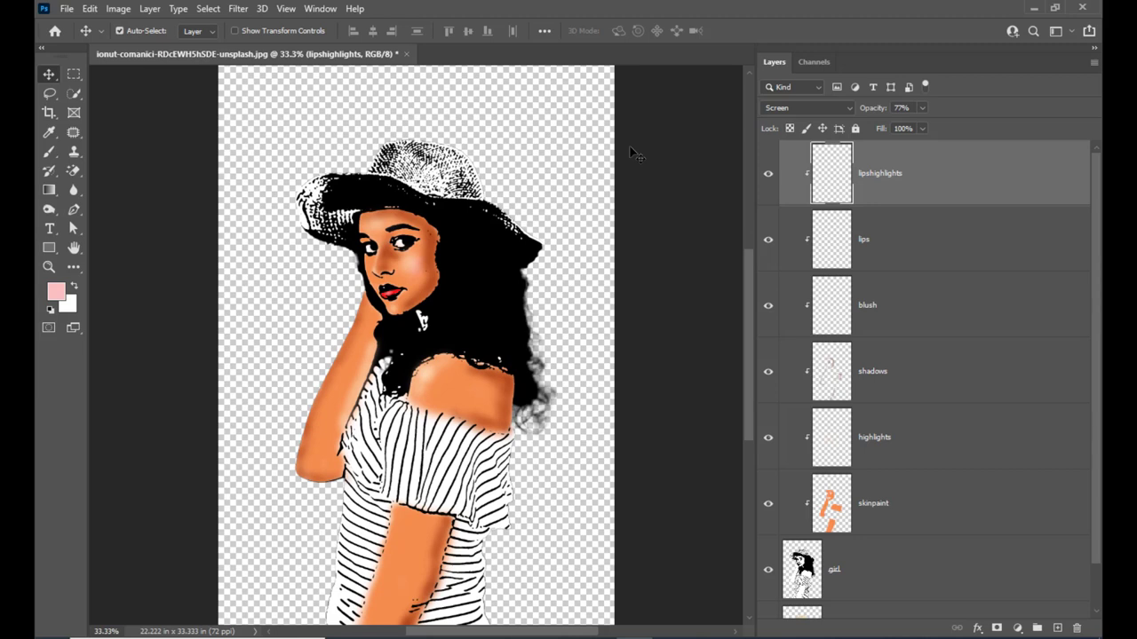
{"action": "left_click", "coordinate": [1060, 629]}
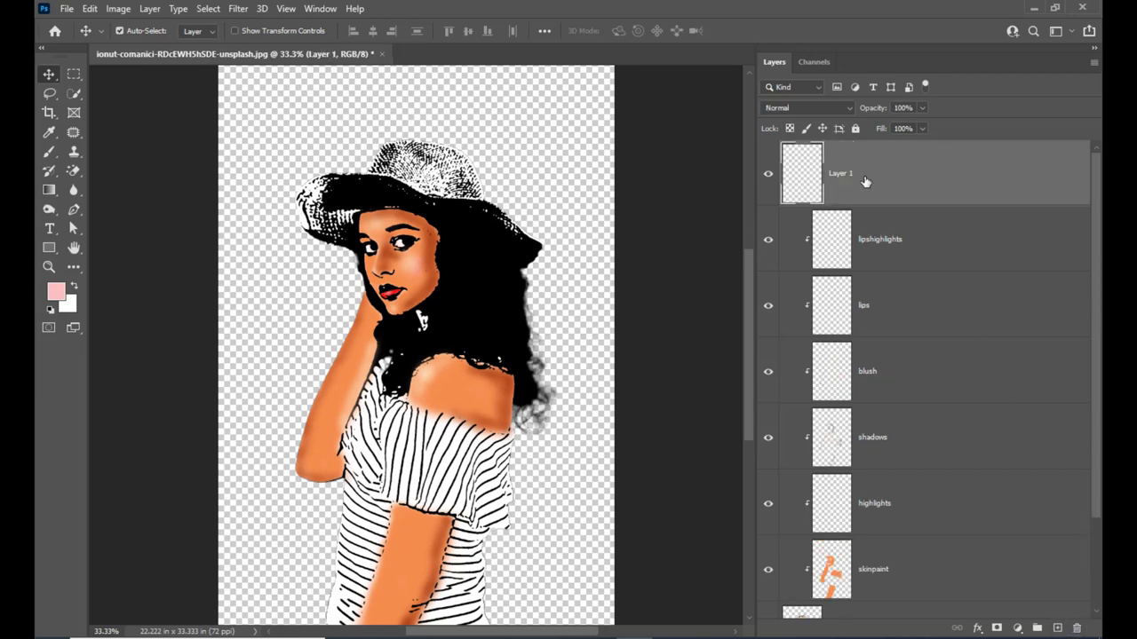
{"action": "left_click", "coordinate": [984, 206], "text": "alt"}
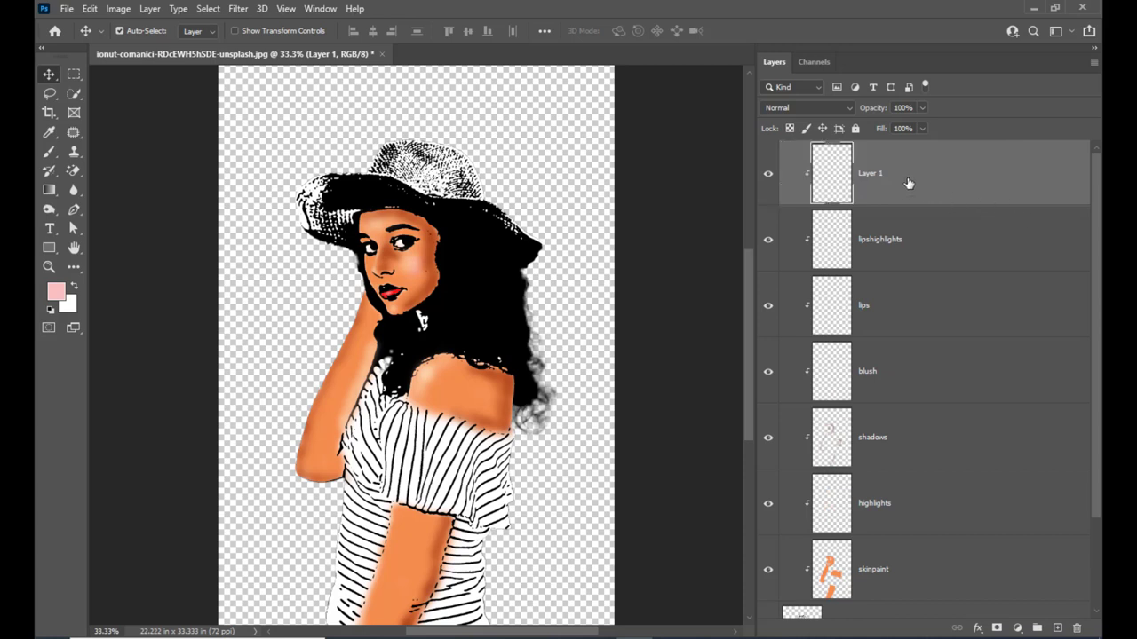
{"action": "double_click", "coordinate": [870, 177]}
{"action": "key", "text": "Return"}
{"action": "scroll", "coordinate": [488, 247], "scroll_direction": "down", "scroll_amount": 3}
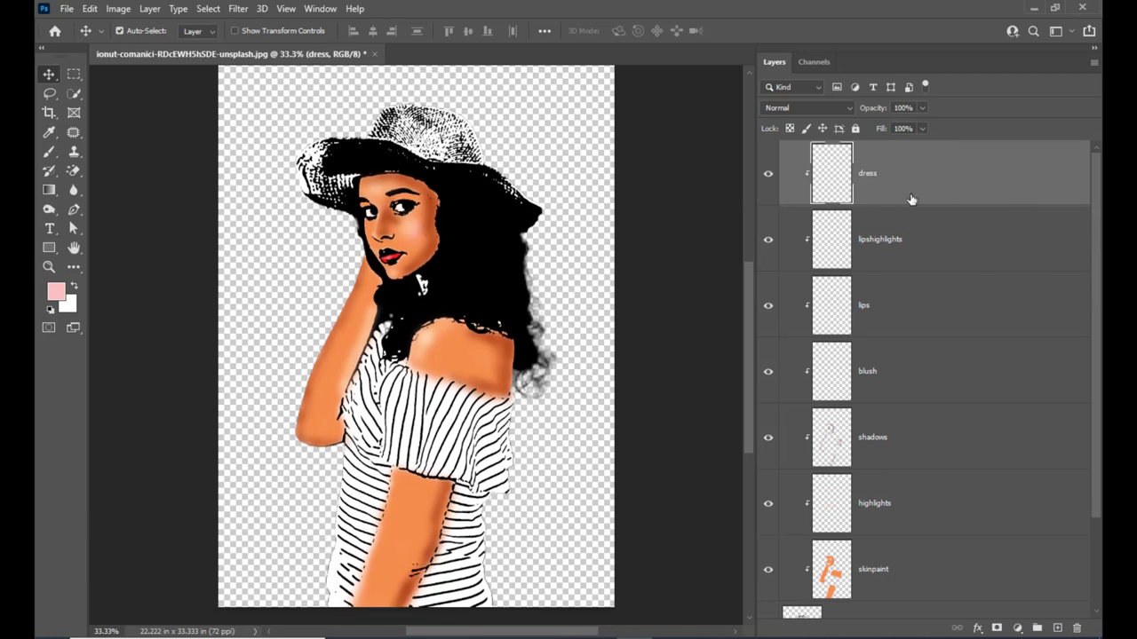
{"action": "scroll", "coordinate": [464, 343], "scroll_direction": "up", "scroll_amount": 1}
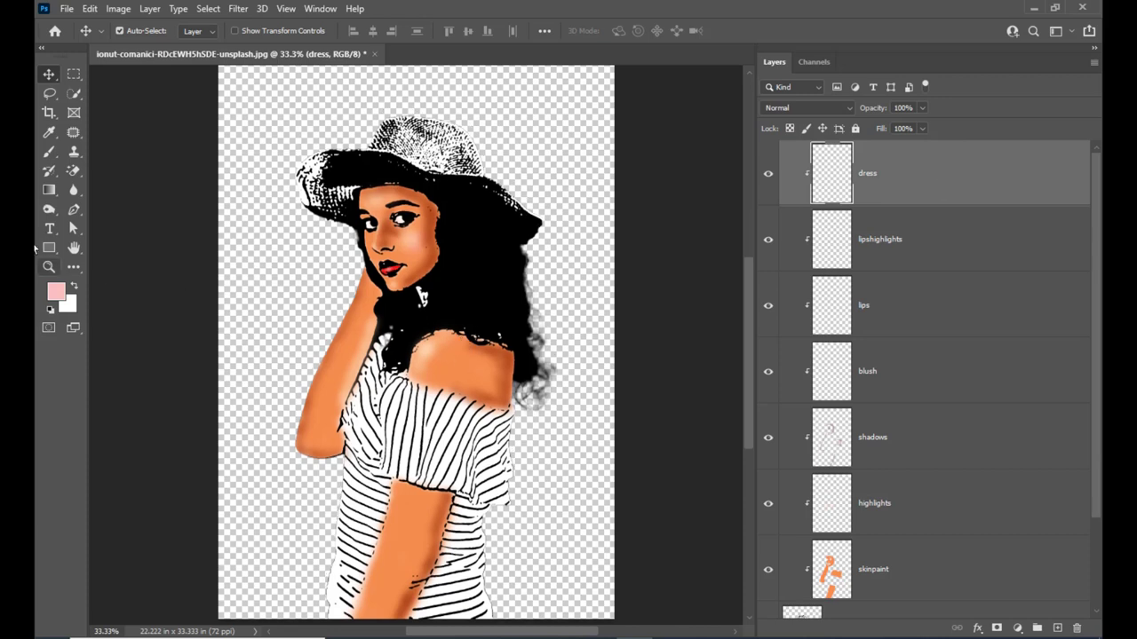
{"action": "left_click_drag", "start_coordinate": [49, 153], "coordinate": [110, 158]}
Try dark green (194901) as the foreground colour for the dress.
{"action": "left_click", "coordinate": [55, 292]}
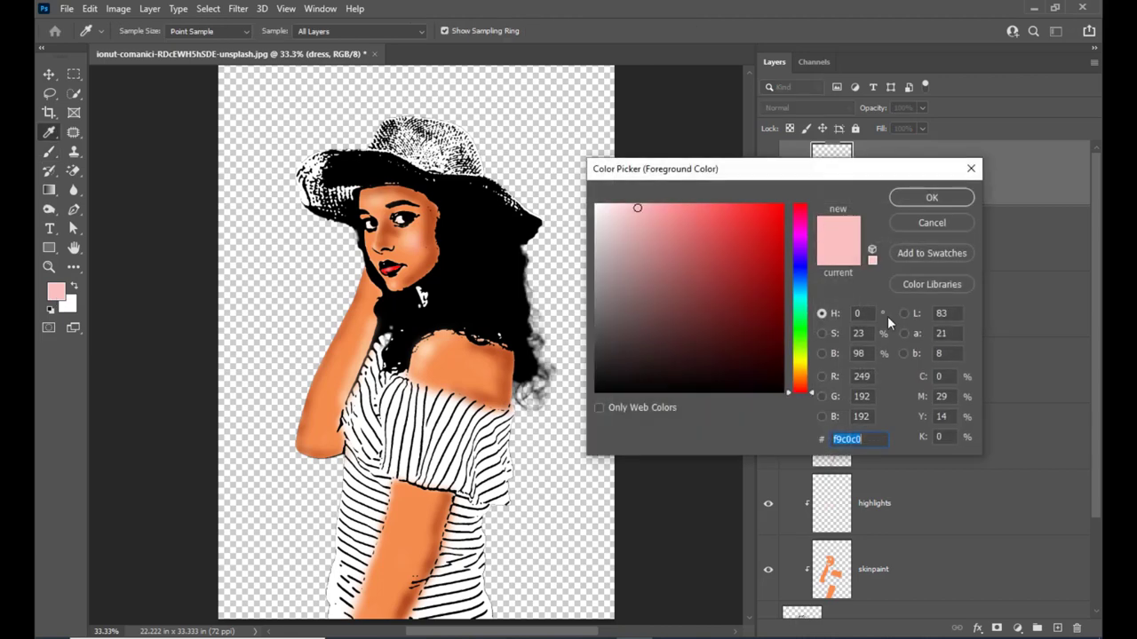
{"action": "left_click", "coordinate": [809, 338]}
{"action": "left_click", "coordinate": [780, 339]}
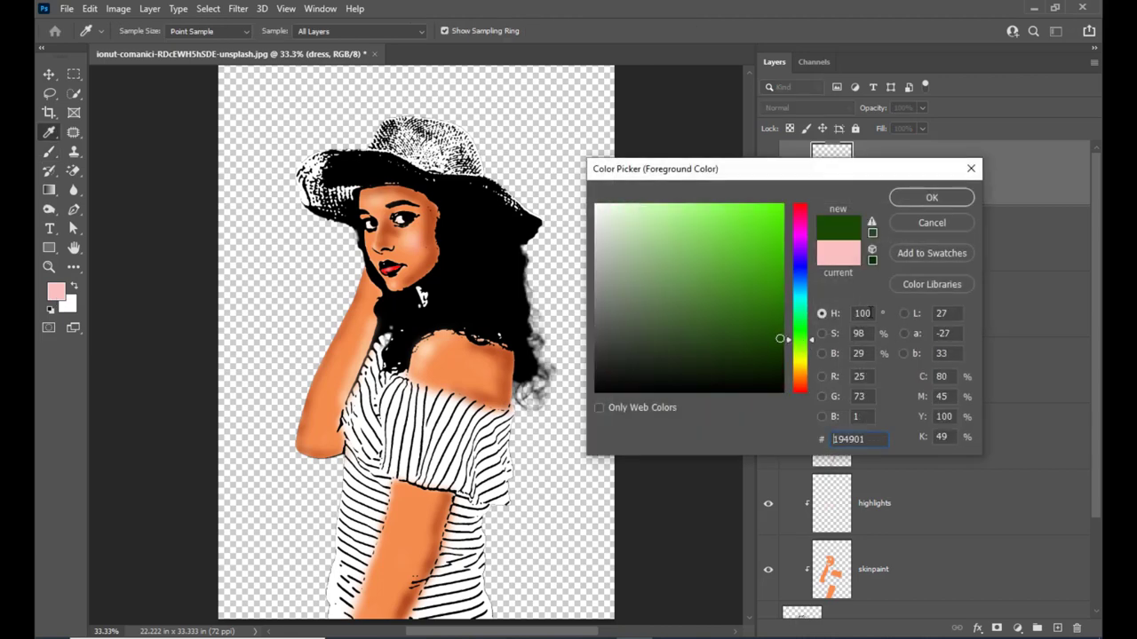
{"action": "left_click", "coordinate": [931, 197]}
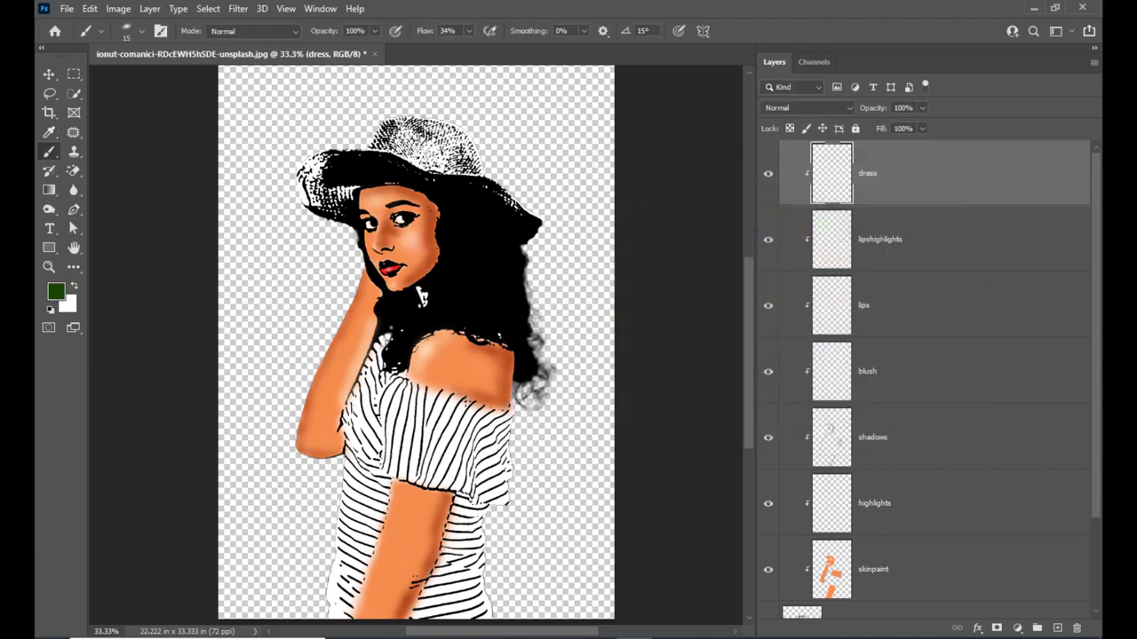
Set the foreground colour to bright red (fa1e1e) for the dress.
{"action": "left_click", "coordinate": [53, 302]}
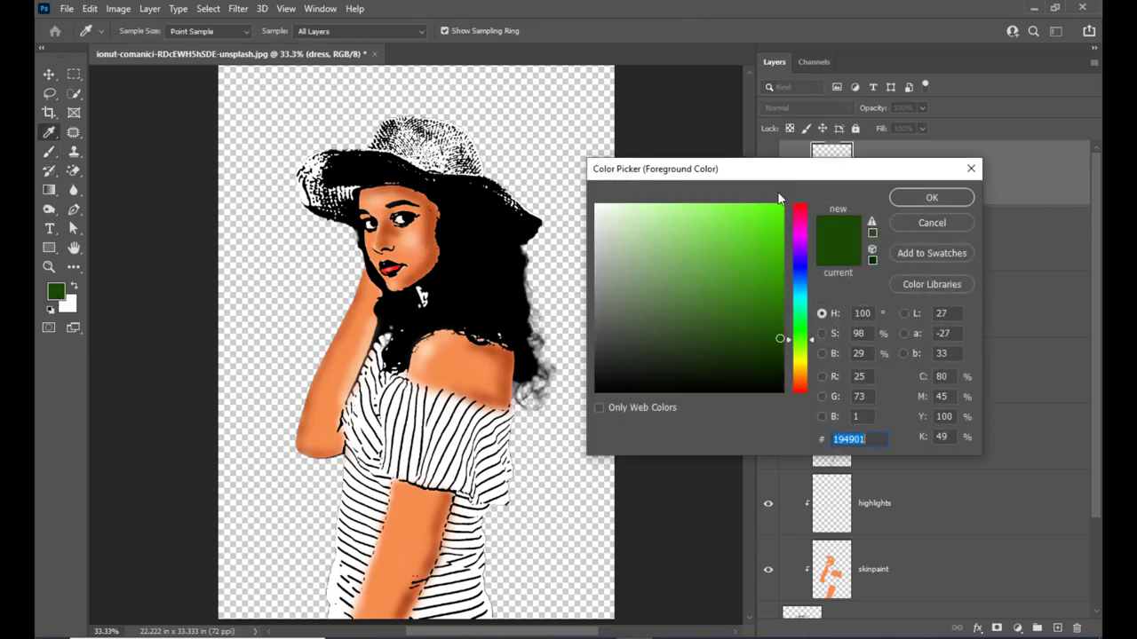
{"action": "left_click", "coordinate": [799, 206]}
{"action": "left_click", "coordinate": [761, 206]}
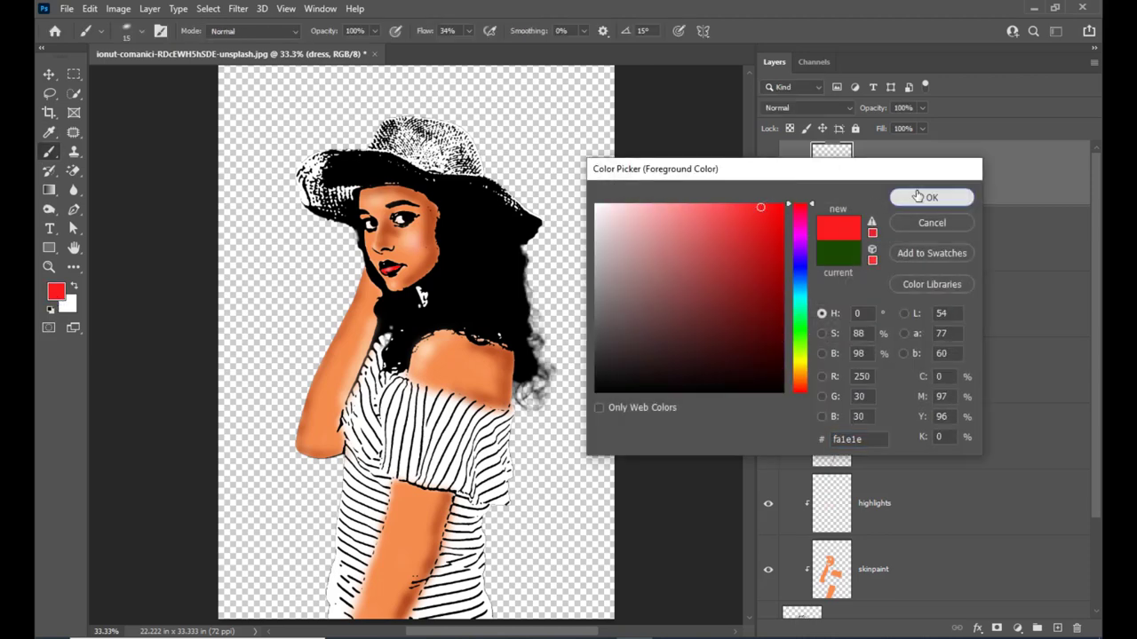
{"action": "left_click", "coordinate": [924, 198]}
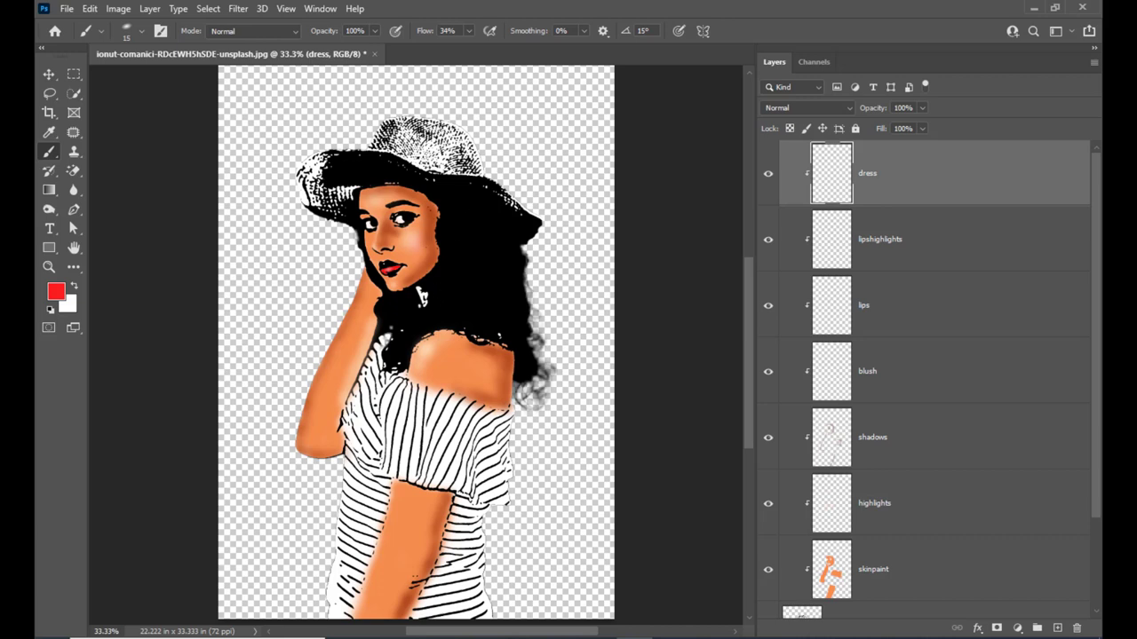
Set the dress layer's blend mode to Multiply and raise the brush flow to 82%.
{"action": "left_click", "coordinate": [812, 108]}
{"action": "left_click", "coordinate": [812, 158]}
{"action": "left_click", "coordinate": [469, 31]}
{"action": "left_click_drag", "start_coordinate": [471, 52], "coordinate": [503, 52]}
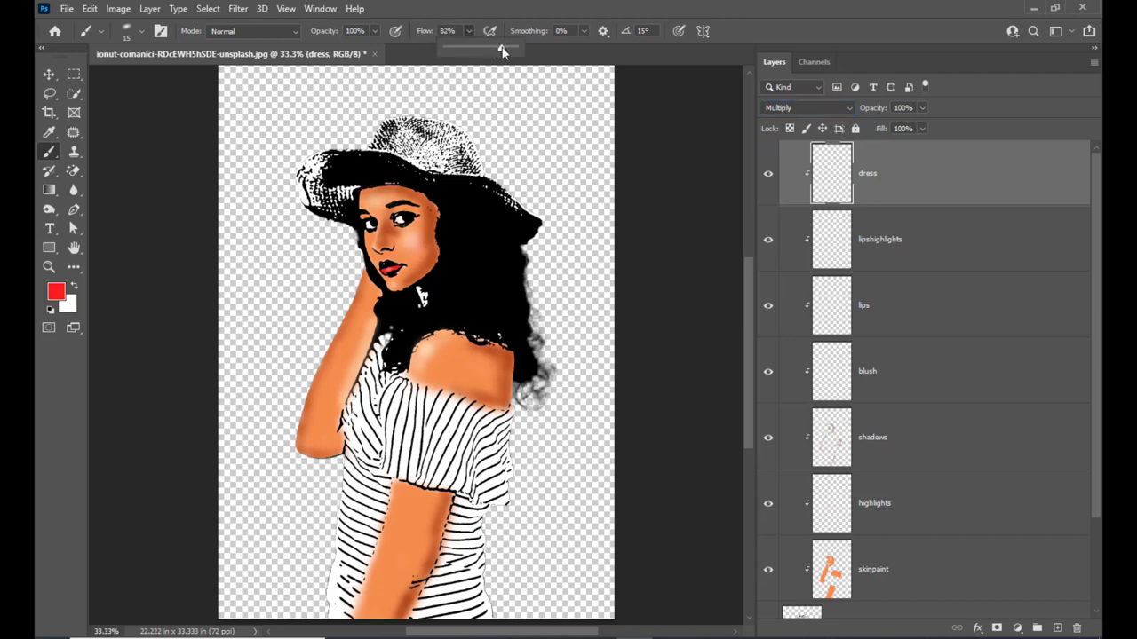
{"action": "left_click", "coordinate": [512, 60]}
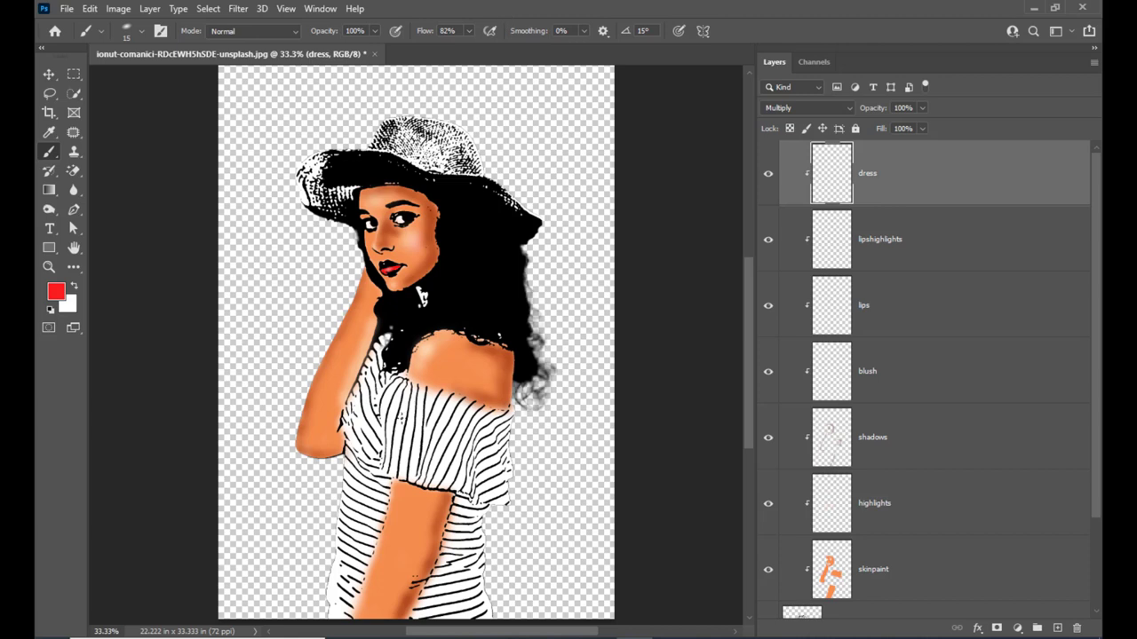
Reset the Soft Round brush to a circular tip at 0° and enlarge it to 300 px.
{"action": "key", "text": "bracketright"}
{"action": "right_click", "coordinate": [380, 389]}
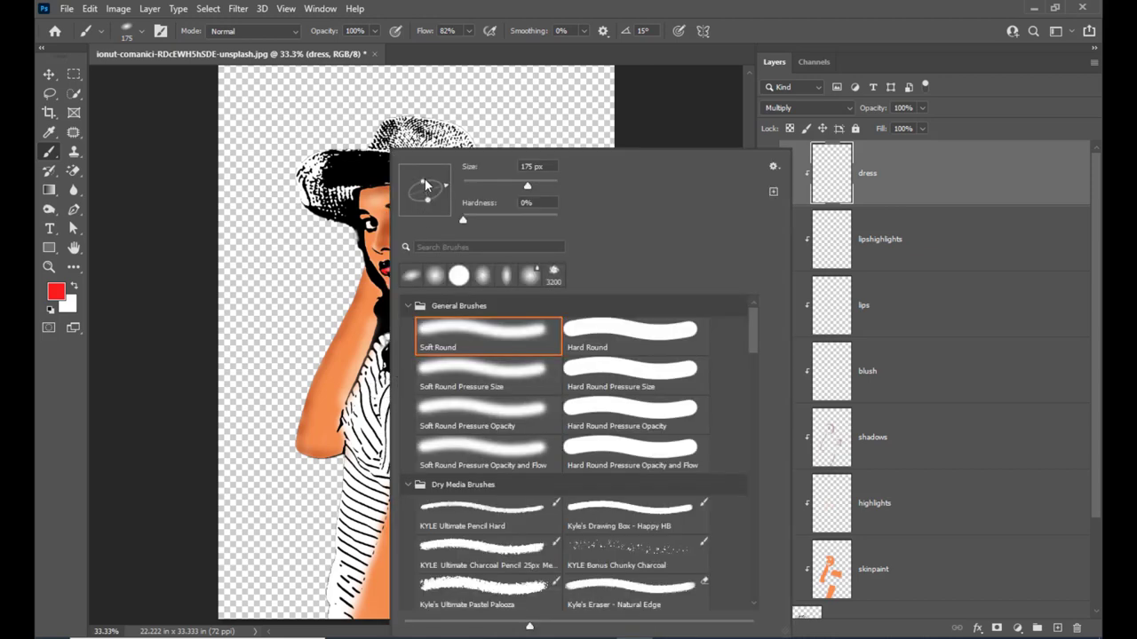
{"action": "left_click_drag", "start_coordinate": [424, 184], "coordinate": [447, 195]}
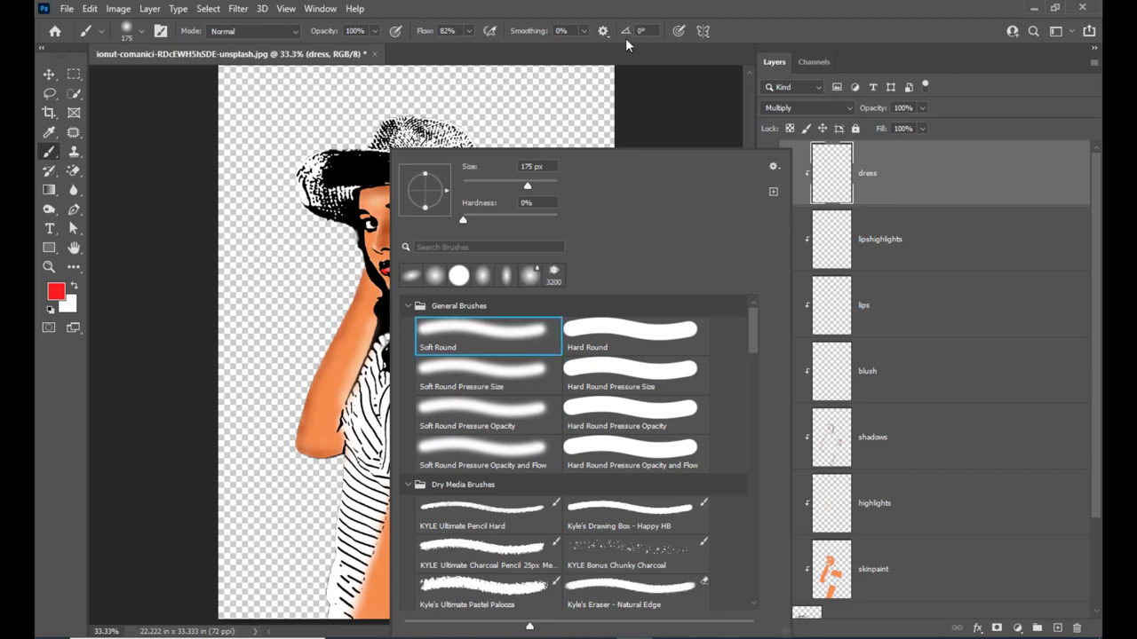
{"action": "left_click", "coordinate": [648, 13]}
{"action": "key", "text": "bracketright"}
{"action": "key", "text": "bracketright"}
{"action": "key", "text": "bracketright"}
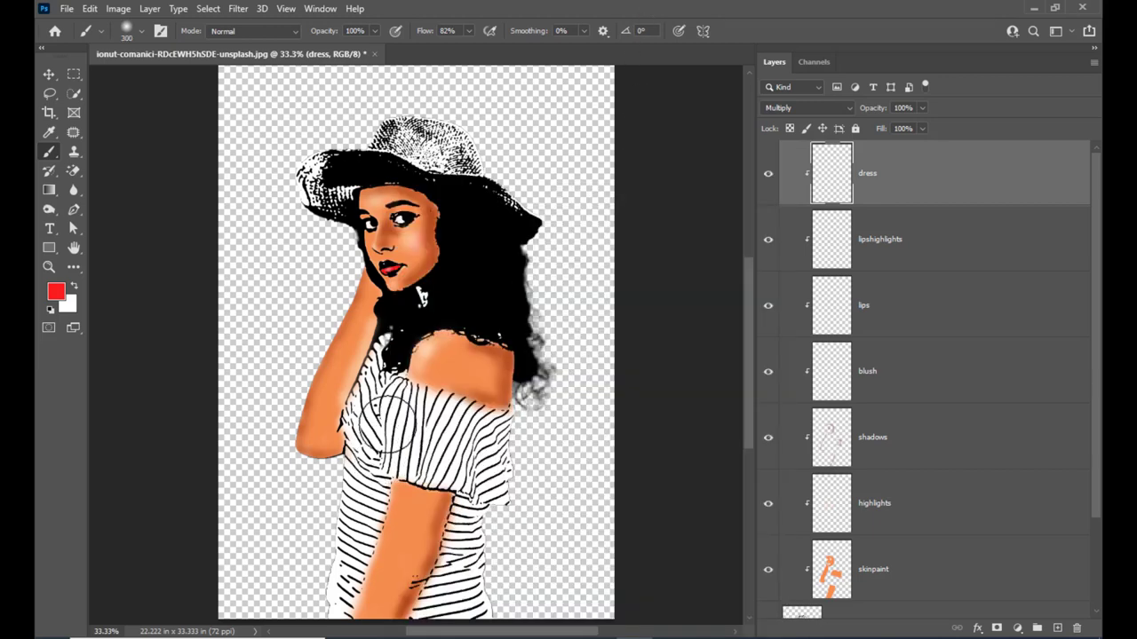
Paint the middle of the dress's off-shoulder ruffle red on the dress layer, reducing the brush to 100 px.
{"action": "key", "text": "bracketleft"}
{"action": "key", "text": "bracketleft"}
{"action": "key", "text": "bracketleft"}
{"action": "key", "text": "bracketleft"}
{"action": "mouse_move", "coordinate": [371, 388]}
{"action": "left_mouse_down"}
{"action": "mouse_move", "coordinate": [366, 427]}
{"action": "mouse_move", "coordinate": [379, 389]}
{"action": "mouse_move", "coordinate": [403, 425]}
{"action": "mouse_move", "coordinate": [393, 393]}
{"action": "mouse_move", "coordinate": [406, 415]}
{"action": "mouse_move", "coordinate": [435, 405]}
{"action": "mouse_move", "coordinate": [477, 424]}
{"action": "mouse_move", "coordinate": [428, 451]}
{"action": "mouse_move", "coordinate": [419, 430]}
{"action": "mouse_move", "coordinate": [383, 456]}
{"action": "mouse_move", "coordinate": [397, 442]}
{"action": "mouse_move", "coordinate": [418, 449]}
{"action": "mouse_move", "coordinate": [398, 441]}
{"action": "mouse_move", "coordinate": [444, 460]}
{"action": "mouse_move", "coordinate": [380, 456]}
{"action": "mouse_move", "coordinate": [407, 469]}
{"action": "mouse_move", "coordinate": [393, 471]}
{"action": "mouse_move", "coordinate": [449, 479]}
{"action": "mouse_move", "coordinate": [464, 434]}
{"action": "mouse_move", "coordinate": [436, 424]}
{"action": "left_mouse_up"}
{"action": "key", "text": "bracketleft"}
{"action": "key", "text": "bracketleft"}
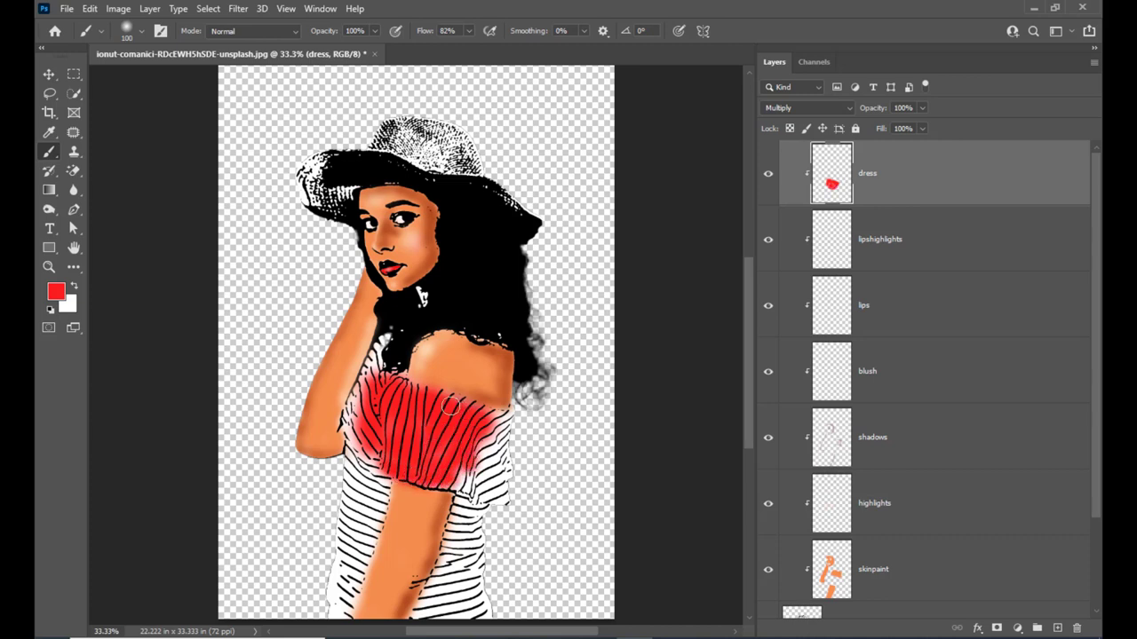
Paint the outer end of the ruffle and the skirt section behind the front arm red, adapting the brush size.
{"action": "mouse_move", "coordinate": [454, 410]}
{"action": "left_mouse_down"}
{"action": "mouse_move", "coordinate": [506, 423]}
{"action": "mouse_move", "coordinate": [477, 463]}
{"action": "mouse_move", "coordinate": [491, 452]}
{"action": "mouse_move", "coordinate": [497, 462]}
{"action": "mouse_move", "coordinate": [501, 439]}
{"action": "mouse_move", "coordinate": [502, 487]}
{"action": "mouse_move", "coordinate": [490, 506]}
{"action": "mouse_move", "coordinate": [499, 499]}
{"action": "mouse_move", "coordinate": [477, 503]}
{"action": "mouse_move", "coordinate": [470, 480]}
{"action": "mouse_move", "coordinate": [452, 478]}
{"action": "mouse_move", "coordinate": [466, 490]}
{"action": "mouse_move", "coordinate": [463, 557]}
{"action": "mouse_move", "coordinate": [484, 620]}
{"action": "left_mouse_up"}
{"action": "key", "text": "bracketright"}
{"action": "key", "text": "bracketright"}
{"action": "mouse_move", "coordinate": [466, 531]}
{"action": "left_mouse_down"}
{"action": "mouse_move", "coordinate": [462, 569]}
{"action": "mouse_move", "coordinate": [424, 626]}
{"action": "mouse_move", "coordinate": [464, 626]}
{"action": "mouse_move", "coordinate": [468, 600]}
{"action": "left_mouse_up"}
{"action": "key", "text": "bracketleft"}
{"action": "key", "text": "bracketleft"}
{"action": "key", "text": "bracketleft"}
{"action": "mouse_move", "coordinate": [457, 548]}
{"action": "left_mouse_down"}
{"action": "mouse_move", "coordinate": [430, 598]}
{"action": "mouse_move", "coordinate": [476, 600]}
{"action": "left_mouse_up"}
Paint the strap near the raised arm and the front of the dress down to the hem red with a 70 px brush.
{"action": "key", "text": "bracketright"}
{"action": "key", "text": "bracketright"}
{"action": "key", "text": "bracketleft"}
{"action": "key", "text": "bracketleft"}
{"action": "left_click_drag", "start_coordinate": [381, 348], "coordinate": [366, 380]}
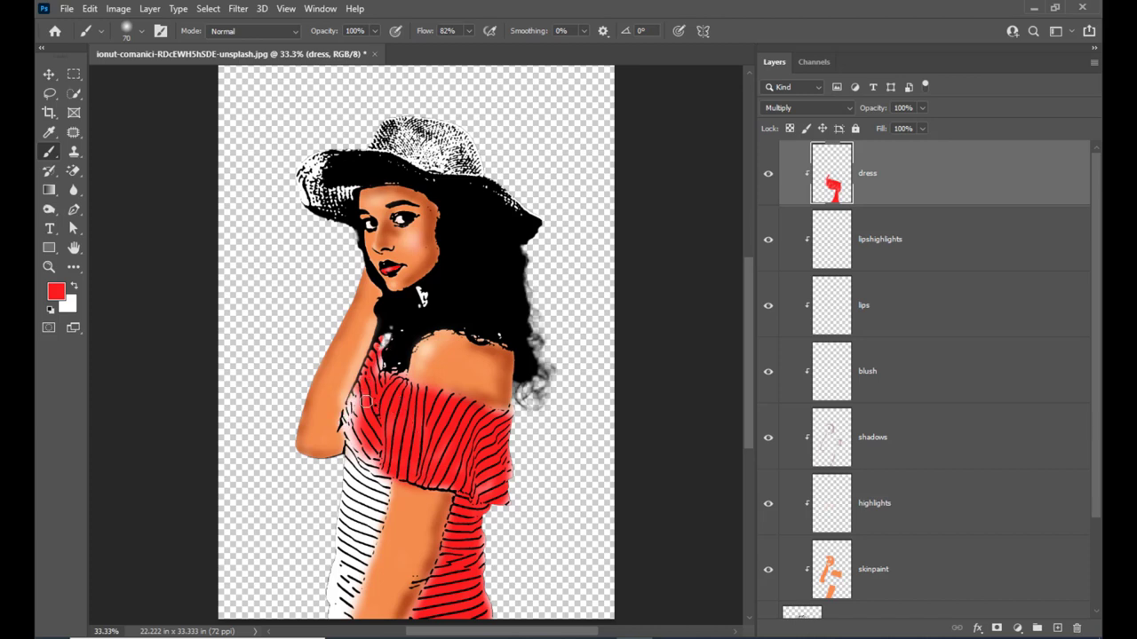
{"action": "mouse_move", "coordinate": [349, 417]}
{"action": "left_mouse_down"}
{"action": "mouse_move", "coordinate": [366, 543]}
{"action": "mouse_move", "coordinate": [382, 497]}
{"action": "mouse_move", "coordinate": [338, 601]}
{"action": "mouse_move", "coordinate": [350, 460]}
{"action": "mouse_move", "coordinate": [334, 588]}
{"action": "left_mouse_up"}
{"action": "left_click_drag", "start_coordinate": [356, 512], "coordinate": [344, 607]}
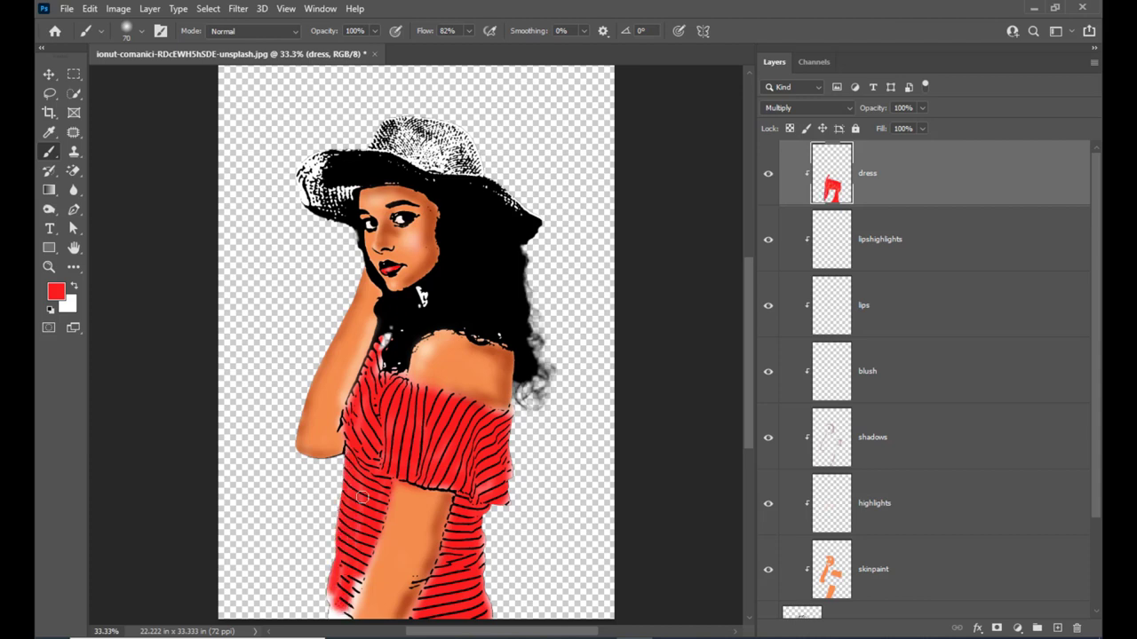
{"action": "left_click_drag", "start_coordinate": [357, 553], "coordinate": [337, 607]}
{"action": "scroll", "coordinate": [336, 611], "scroll_direction": "down", "scroll_amount": 2}
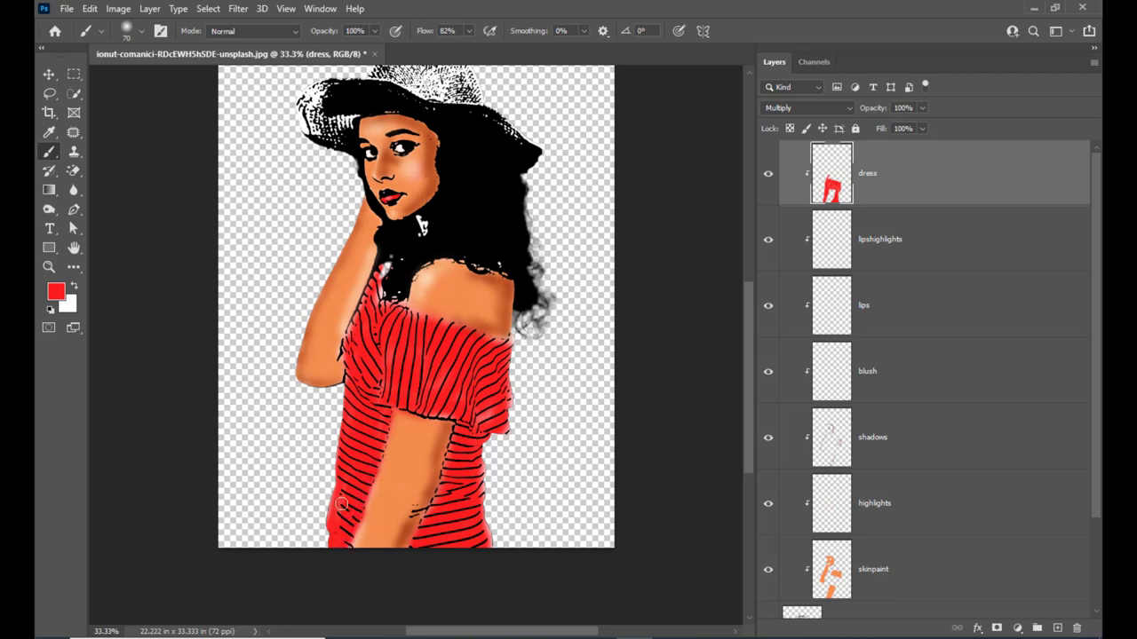
{"action": "scroll", "coordinate": [375, 463], "scroll_direction": "up", "scroll_amount": 2}
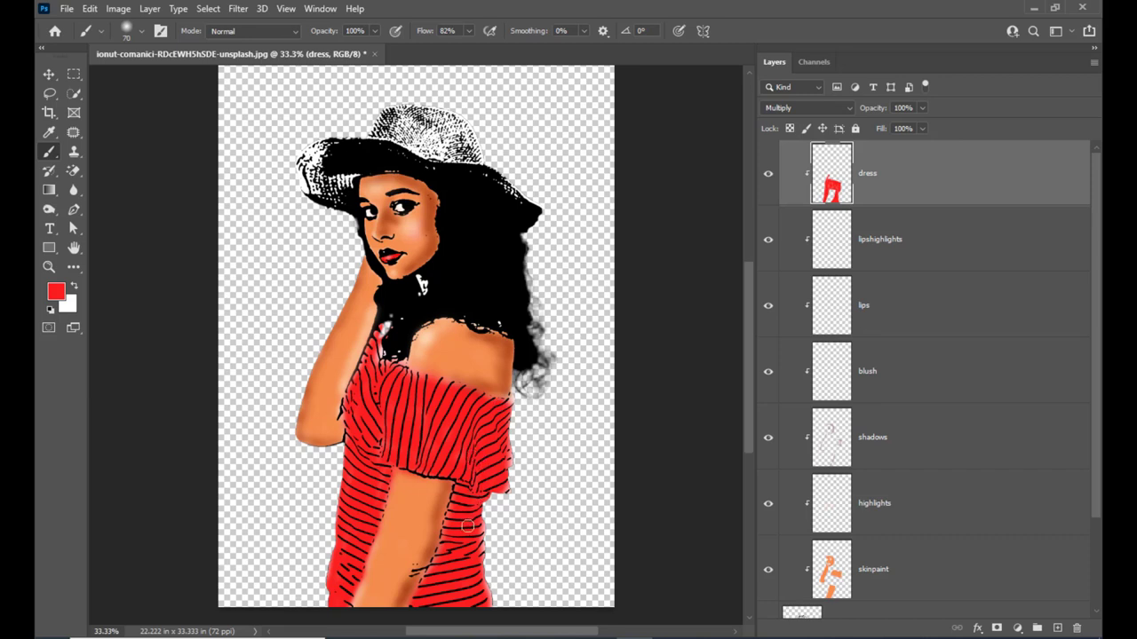
Add a new layer above dress, clip it to the layers below and name it "green".
{"action": "scroll", "coordinate": [509, 521], "scroll_direction": "up", "scroll_amount": 2}
{"action": "scroll", "coordinate": [538, 257], "scroll_direction": "down", "scroll_amount": 2}
{"action": "left_click", "coordinate": [1057, 628]}
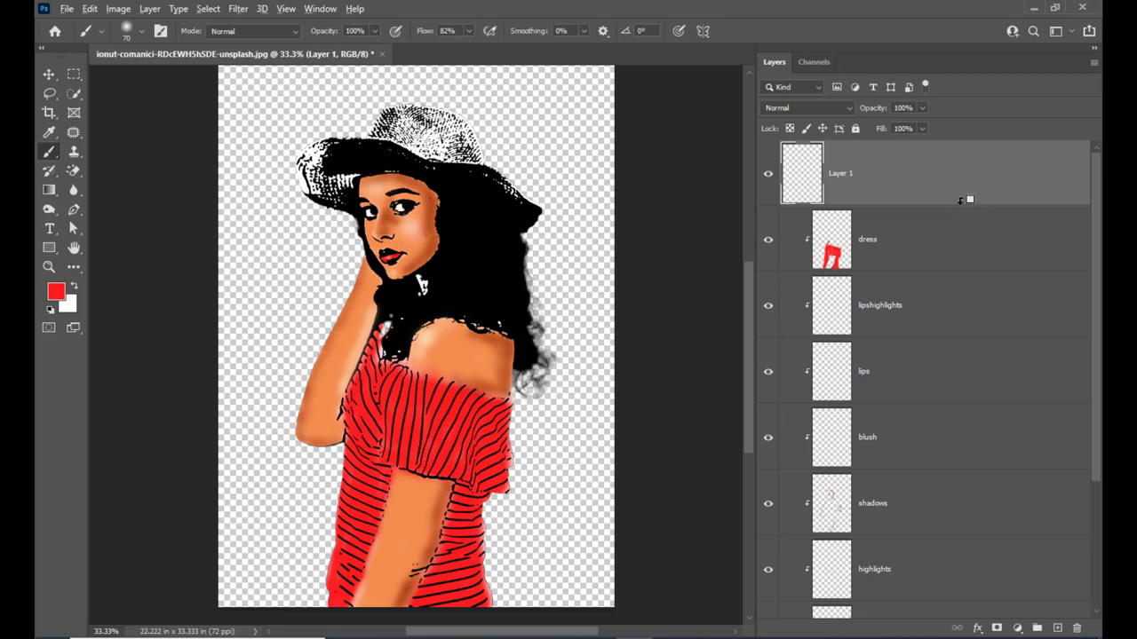
{"action": "key", "text": "ctrl+alt+g"}
{"action": "double_click", "coordinate": [870, 172]}
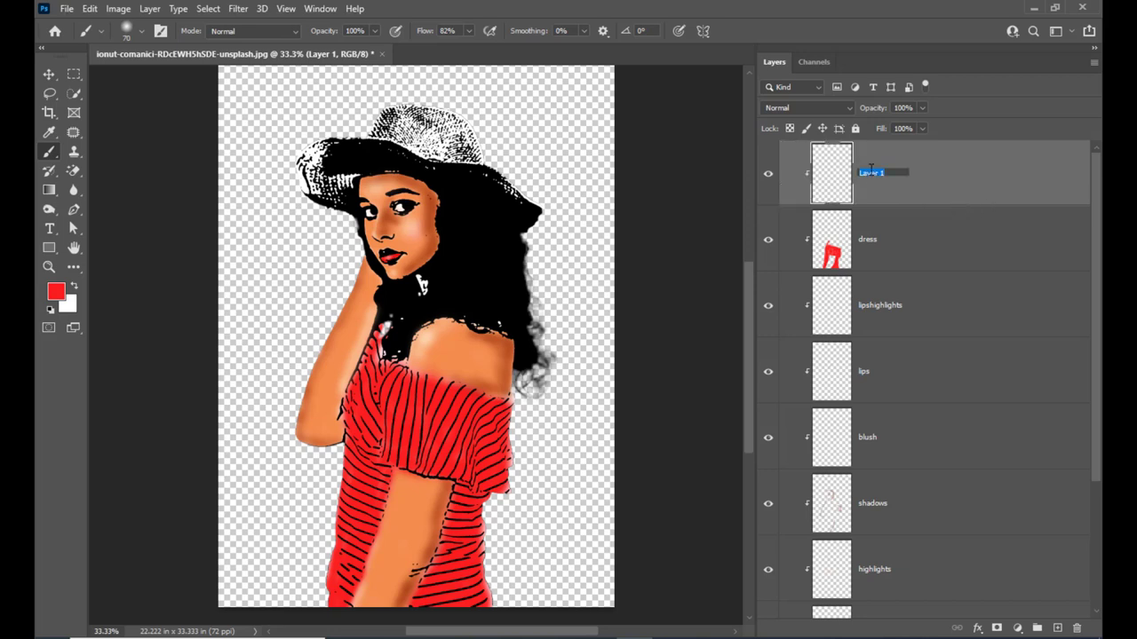
{"action": "type", "text": "green"}
{"action": "key", "text": "Return"}
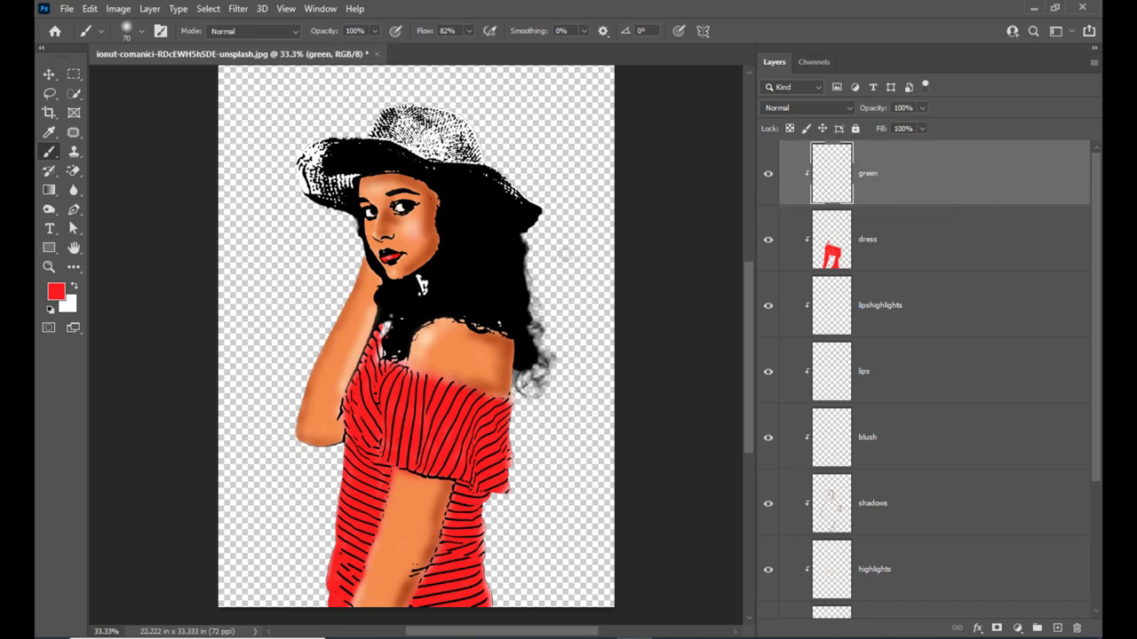
Set the green layer's blend mode to Color and choose dark green (1d6202) as the brush colour.
{"action": "scroll", "coordinate": [730, 215], "scroll_direction": "up", "scroll_amount": 2}
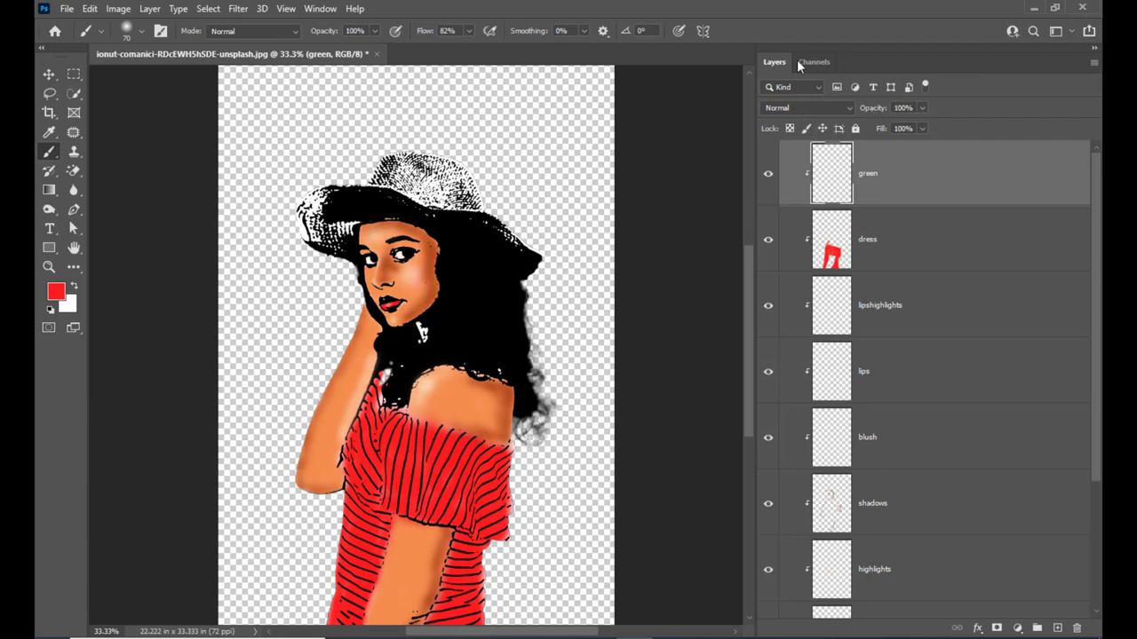
{"action": "left_click", "coordinate": [803, 107]}
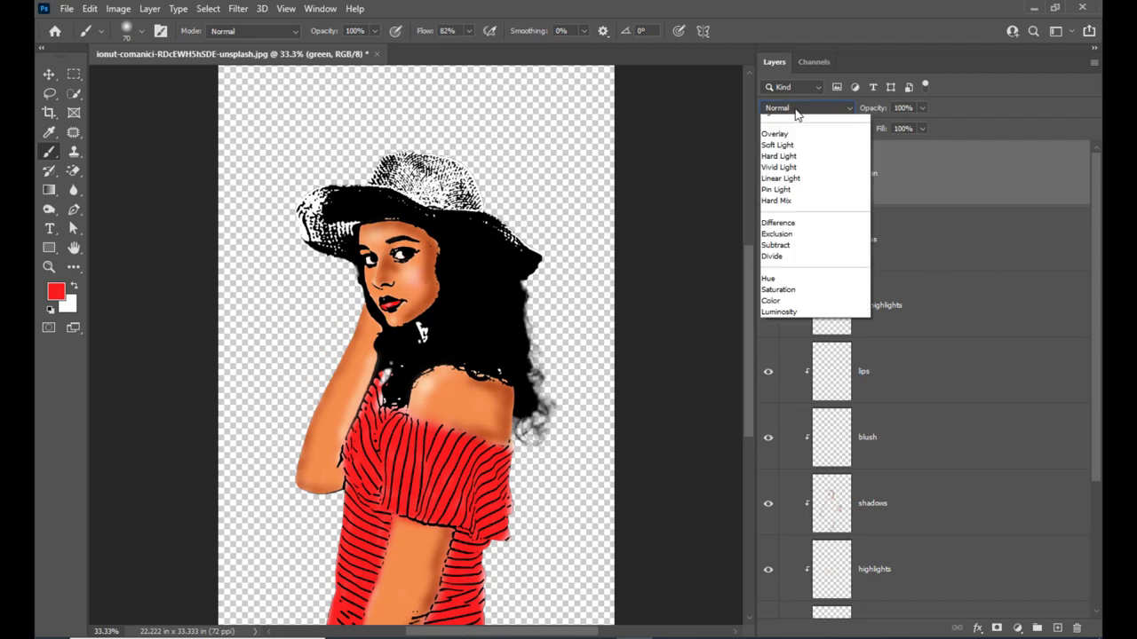
{"action": "left_click", "coordinate": [785, 456]}
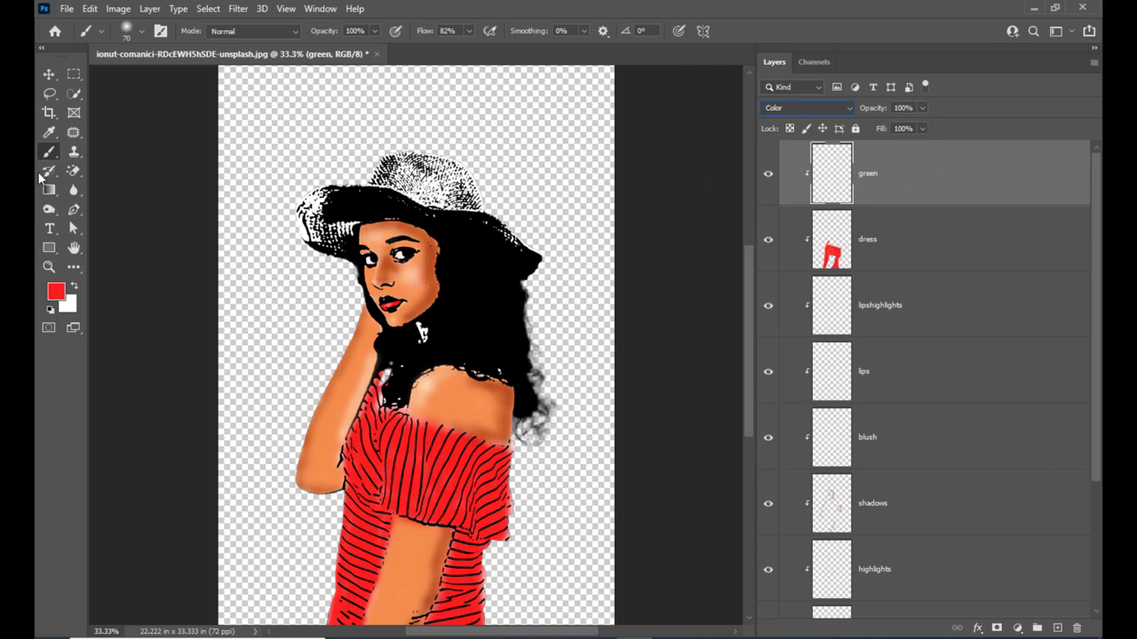
{"action": "left_click", "coordinate": [57, 293]}
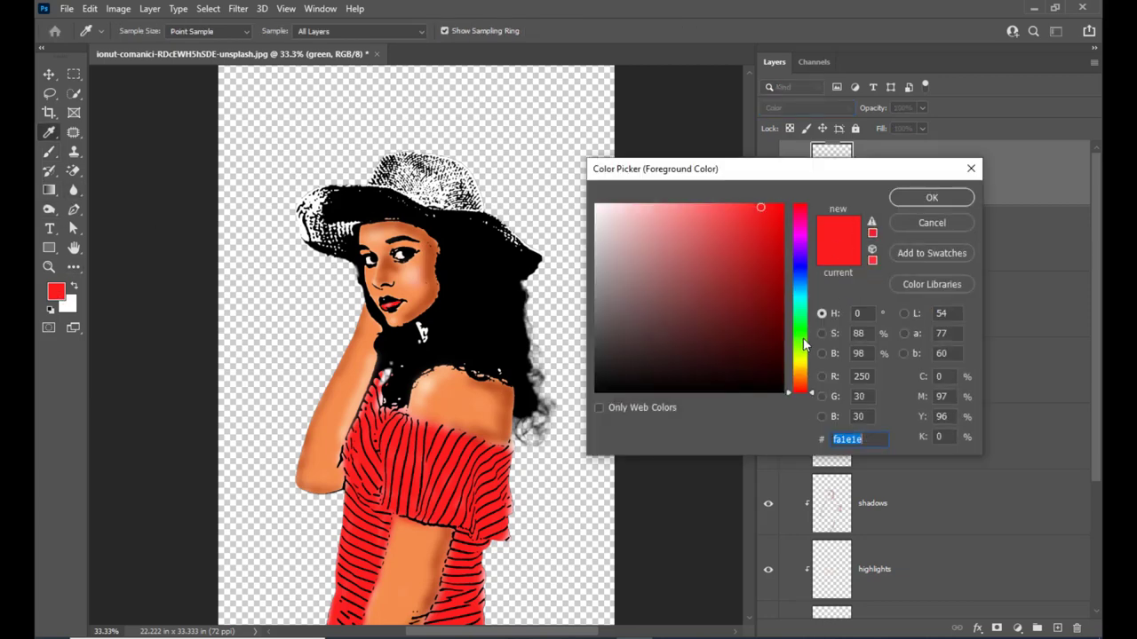
{"action": "left_click", "coordinate": [800, 339]}
{"action": "left_click", "coordinate": [780, 320]}
{"action": "left_click", "coordinate": [931, 197]}
{"action": "key", "text": "b"}
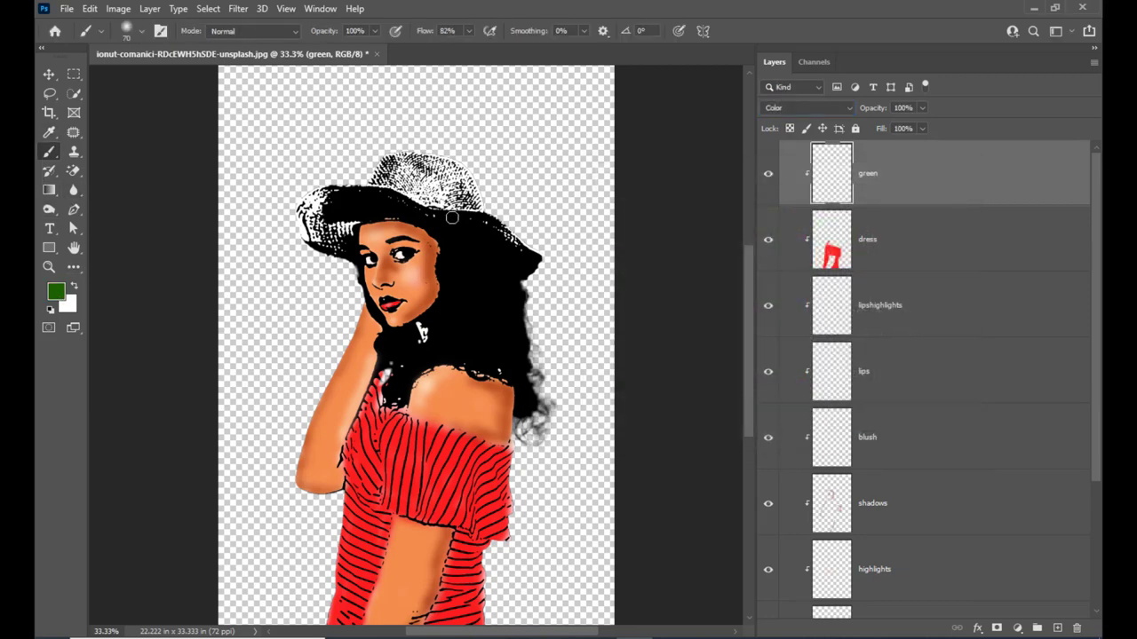
Try painting the hat's crown green with a 150 px brush at 100% flow.
{"action": "key", "text": "bracketright"}
{"action": "key", "text": "bracketright"}
{"action": "key", "text": "bracketright"}
{"action": "key", "text": "bracketright"}
{"action": "key", "text": "bracketright"}
{"action": "key", "text": "bracketright"}
{"action": "left_click", "coordinate": [470, 31]}
{"action": "left_click_drag", "start_coordinate": [470, 50], "coordinate": [491, 50]}
{"action": "key", "text": "bracketleft"}
{"action": "key", "text": "bracketleft"}
{"action": "mouse_move", "coordinate": [401, 174]}
{"action": "left_mouse_down"}
{"action": "mouse_move", "coordinate": [428, 165]}
{"action": "mouse_move", "coordinate": [408, 165]}
{"action": "mouse_move", "coordinate": [439, 187]}
{"action": "mouse_move", "coordinate": [414, 175]}
{"action": "mouse_move", "coordinate": [452, 182]}
{"action": "mouse_move", "coordinate": [453, 164]}
{"action": "mouse_move", "coordinate": [440, 198]}
{"action": "left_mouse_up"}
Compare Multiply and Color on the green layer, lower the brush flow to 70% and remove the trial paint from the hat.
{"action": "left_click", "coordinate": [821, 108]}
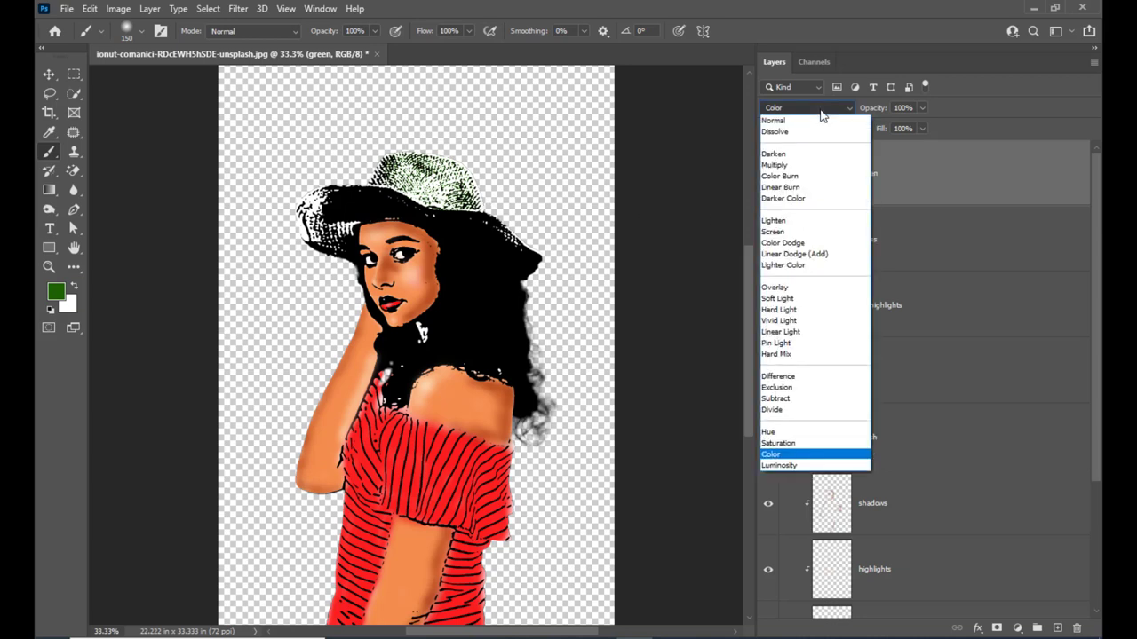
{"action": "left_click", "coordinate": [803, 167]}
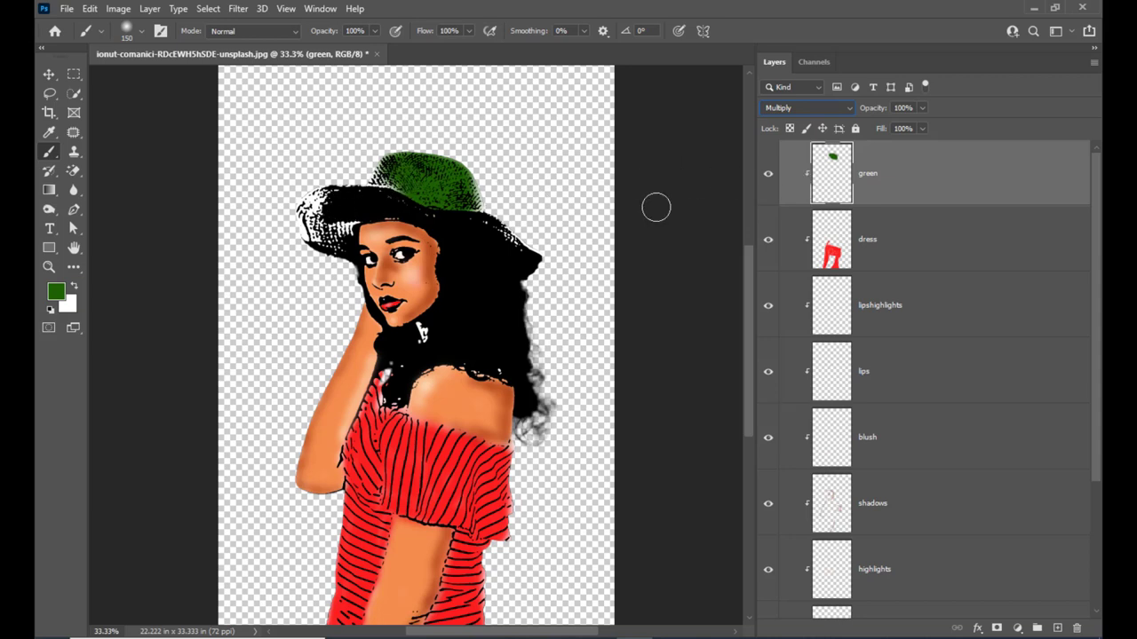
{"action": "key", "text": "shift+alt+c"}
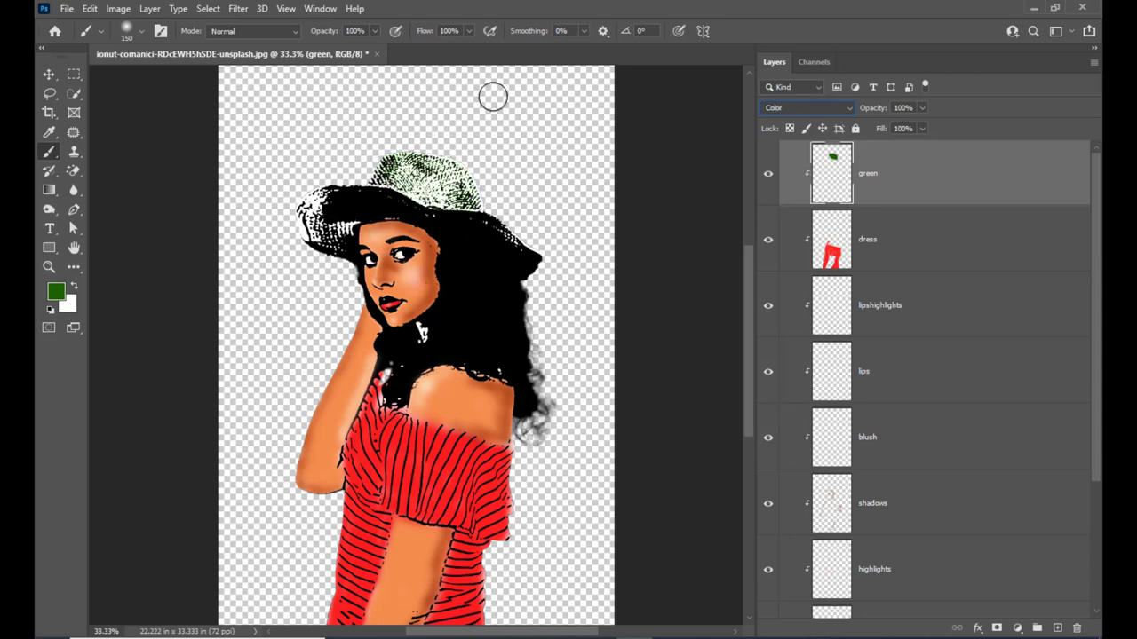
{"action": "left_click", "coordinate": [469, 32]}
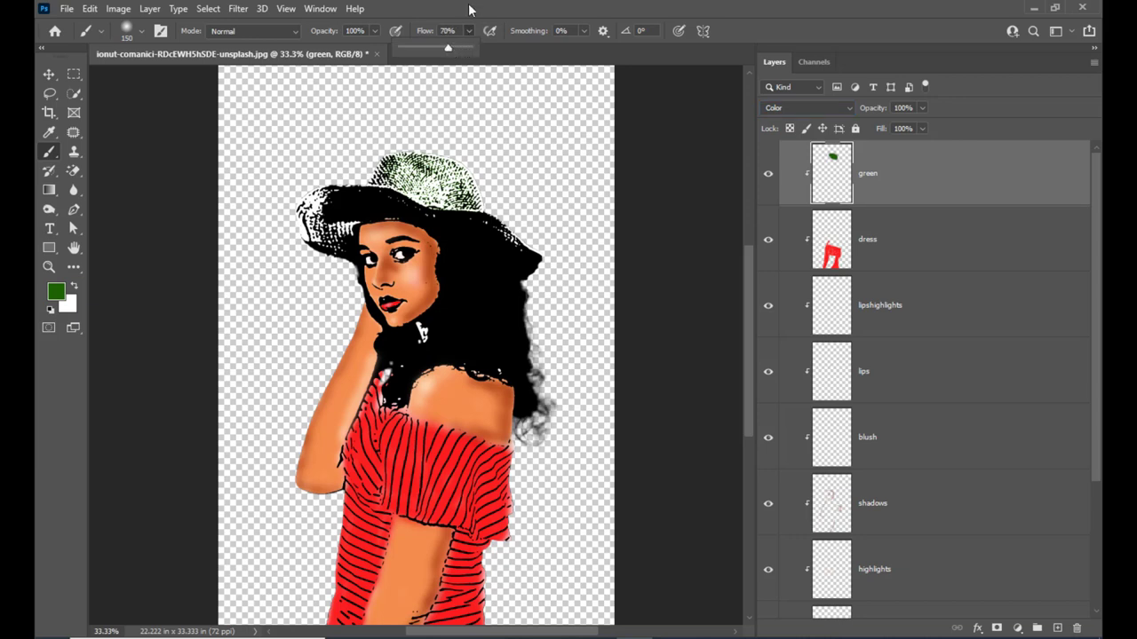
{"action": "left_click", "coordinate": [463, 18]}
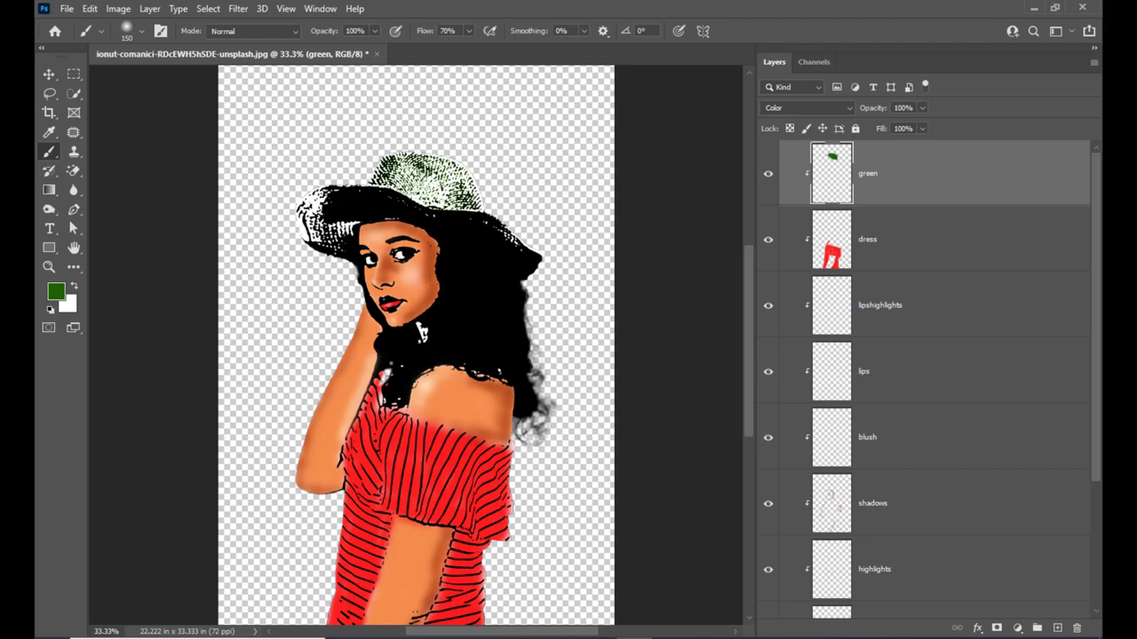
{"action": "left_click", "coordinate": [825, 109]}
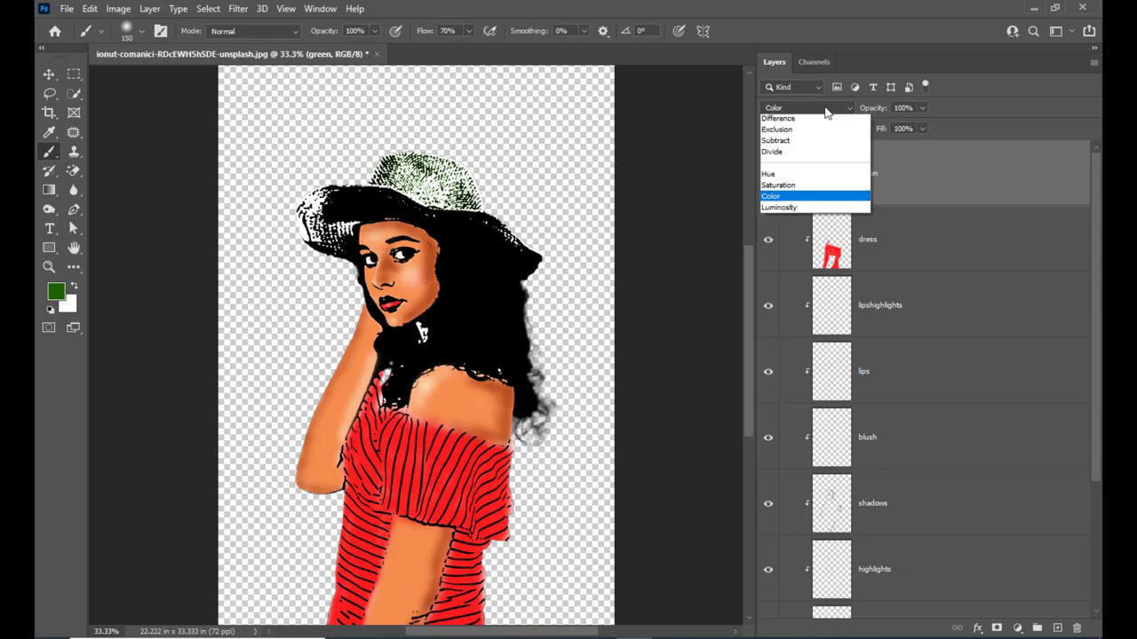
{"action": "left_click", "coordinate": [790, 163]}
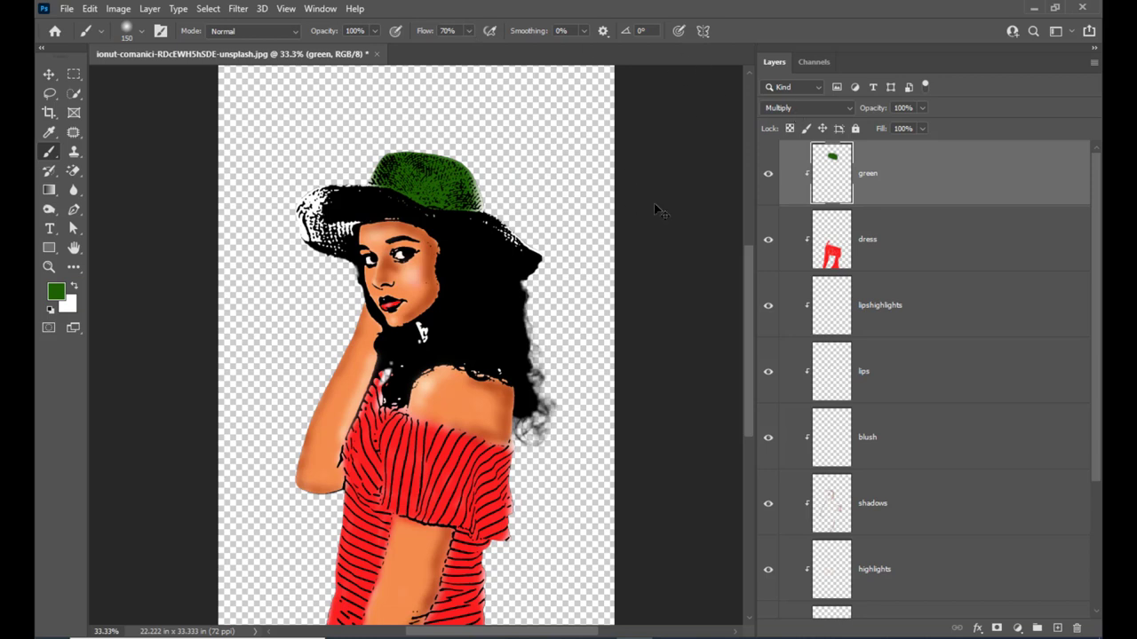
{"action": "key", "text": "shift+alt+c"}
{"action": "key", "text": "Delete"}
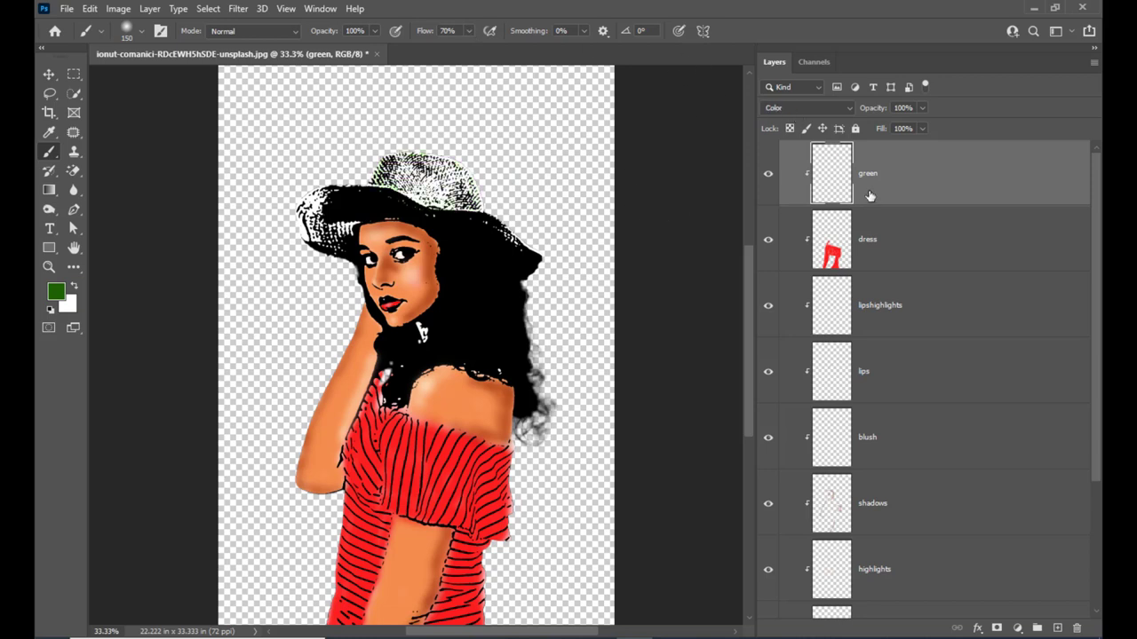
Set the green layer's blend mode to Multiply, and try a green stroke on the hat's crown before undoing it.
{"action": "left_click", "coordinate": [819, 108]}
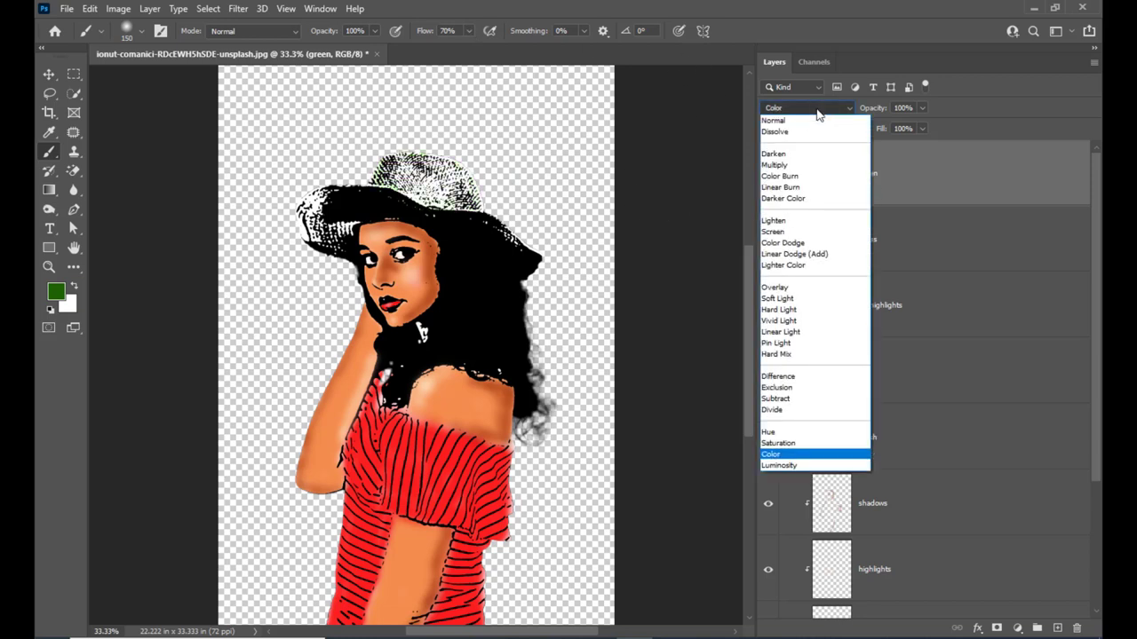
{"action": "left_click", "coordinate": [786, 156]}
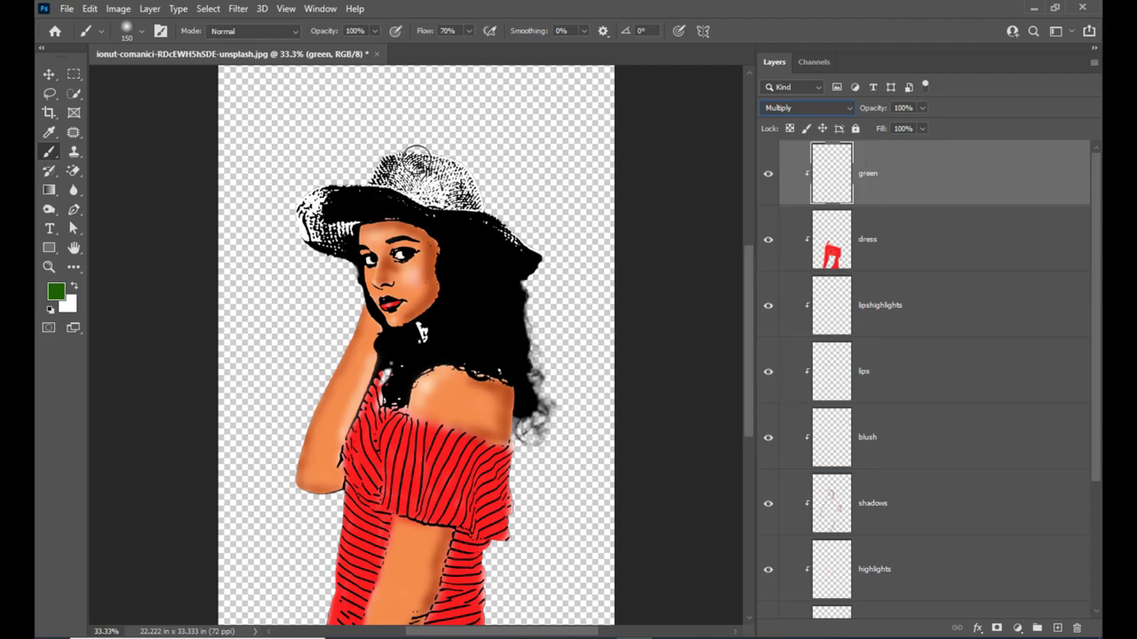
{"action": "left_click_drag", "start_coordinate": [395, 167], "coordinate": [433, 165]}
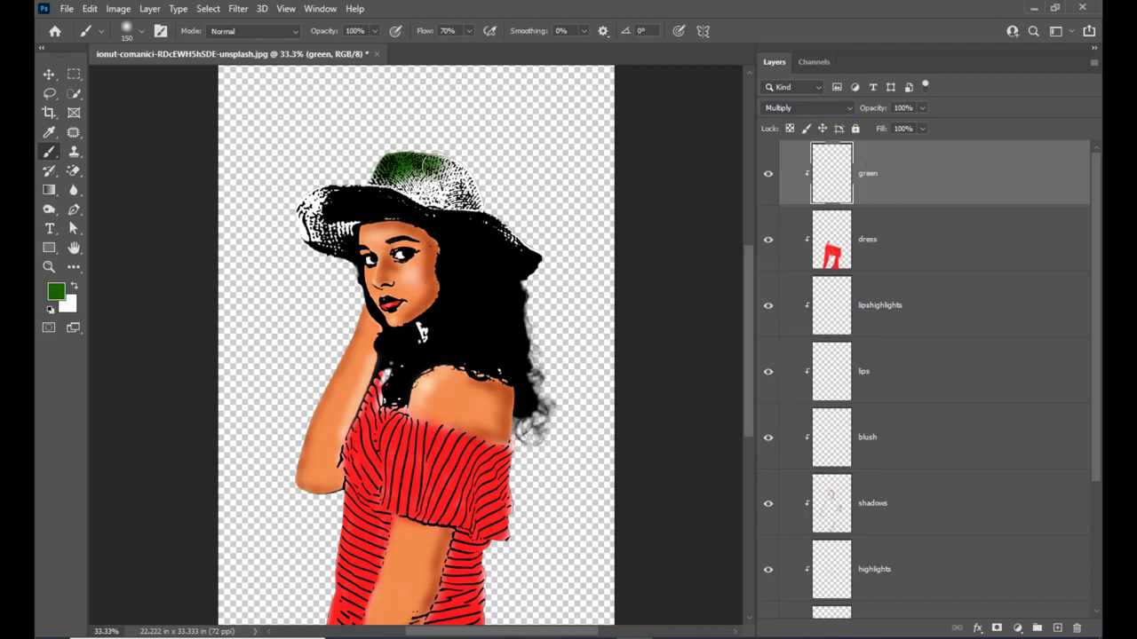
{"action": "key", "text": "ctrl+z"}
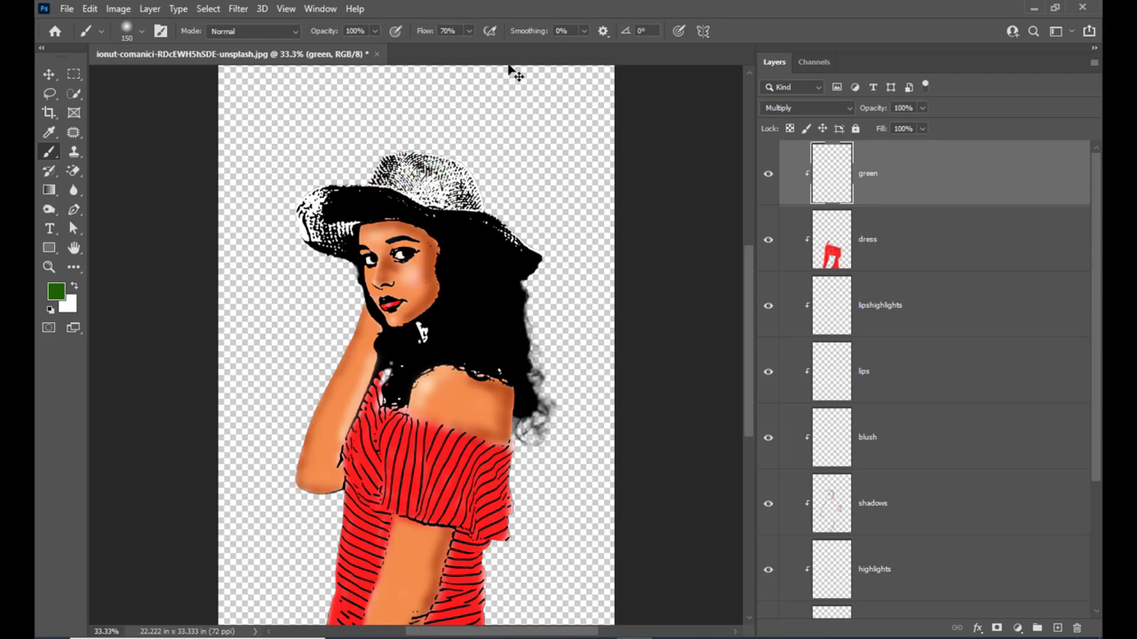
Lower the brush flow to 45% and paint the hat's crown and brim green.
{"action": "left_click", "coordinate": [469, 31]}
{"action": "left_click_drag", "start_coordinate": [445, 48], "coordinate": [453, 49]}
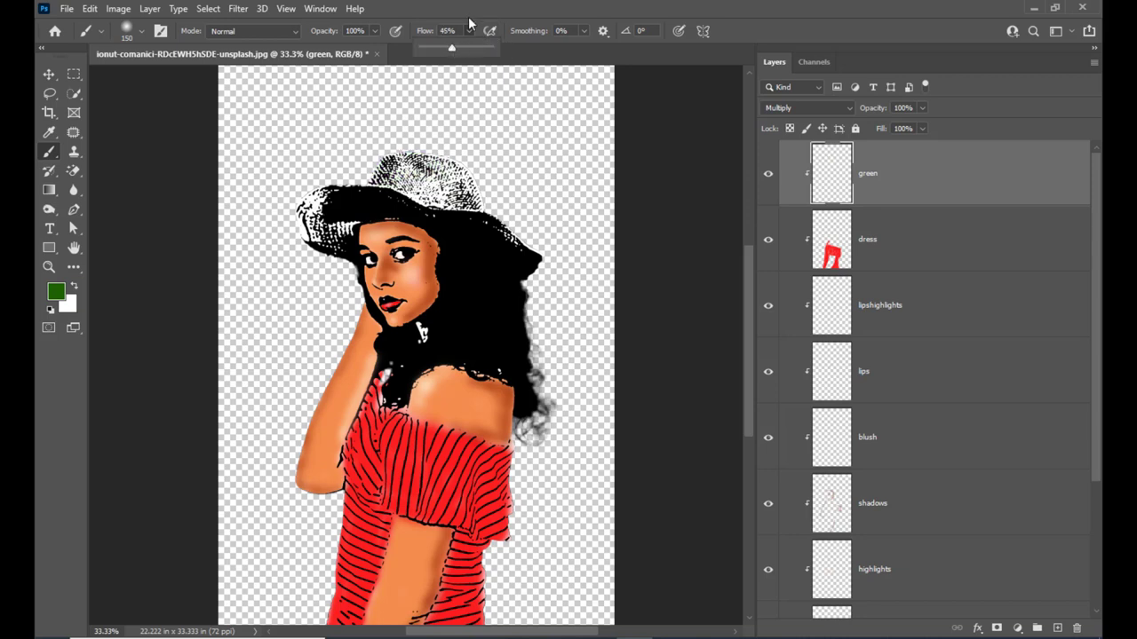
{"action": "left_click", "coordinate": [439, 211]}
{"action": "mouse_move", "coordinate": [400, 191]}
{"action": "left_mouse_down"}
{"action": "mouse_move", "coordinate": [395, 164]}
{"action": "mouse_move", "coordinate": [426, 162]}
{"action": "mouse_move", "coordinate": [471, 182]}
{"action": "mouse_move", "coordinate": [400, 188]}
{"action": "mouse_move", "coordinate": [448, 176]}
{"action": "mouse_move", "coordinate": [428, 197]}
{"action": "mouse_move", "coordinate": [400, 188]}
{"action": "mouse_move", "coordinate": [470, 200]}
{"action": "mouse_move", "coordinate": [331, 201]}
{"action": "mouse_move", "coordinate": [311, 242]}
{"action": "mouse_move", "coordinate": [355, 226]}
{"action": "mouse_move", "coordinate": [316, 233]}
{"action": "mouse_move", "coordinate": [326, 202]}
{"action": "mouse_move", "coordinate": [441, 188]}
{"action": "mouse_move", "coordinate": [520, 250]}
{"action": "mouse_move", "coordinate": [471, 194]}
{"action": "mouse_move", "coordinate": [393, 179]}
{"action": "mouse_move", "coordinate": [408, 181]}
{"action": "left_mouse_up"}
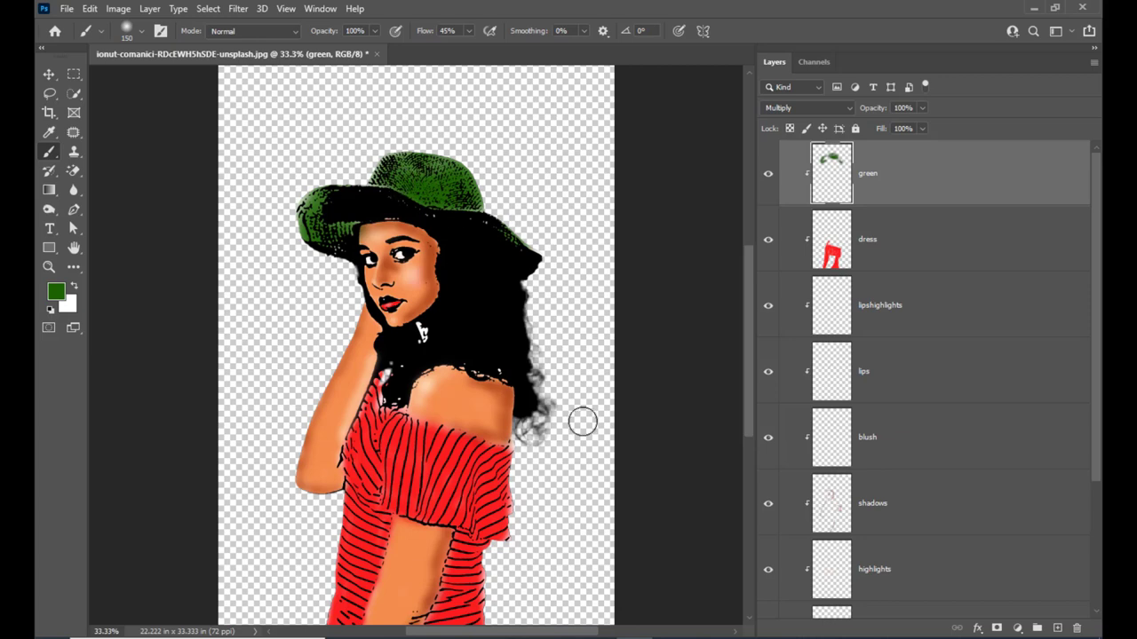
Select the dress layer and sample the dress's red as the foreground colour for the brush.
{"action": "left_click", "coordinate": [848, 253]}
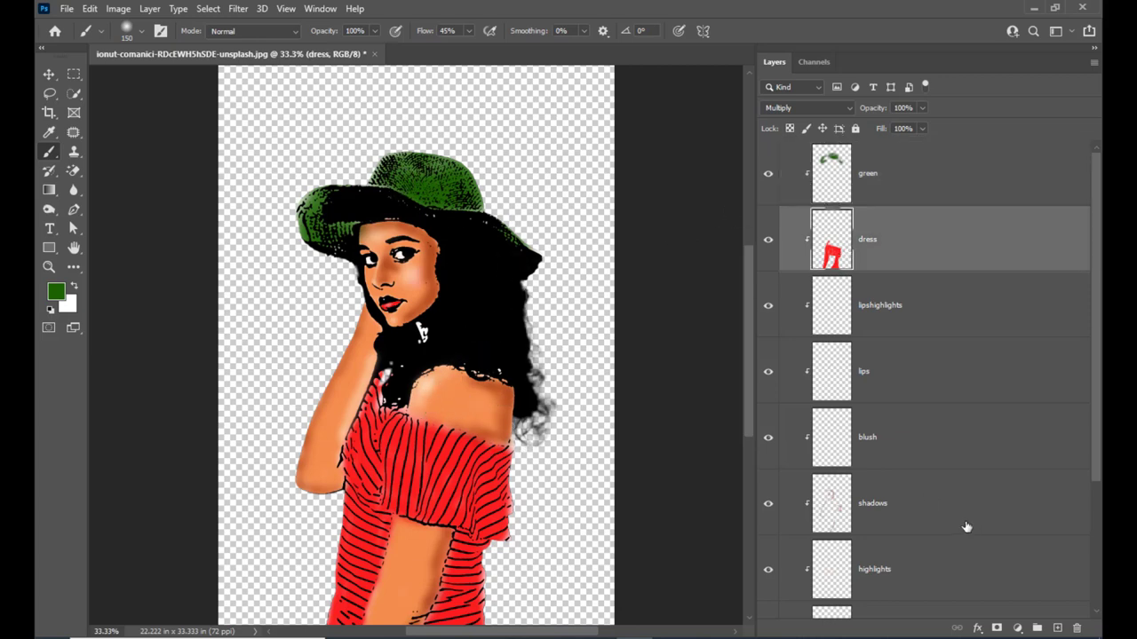
{"action": "key", "text": "ctrl+plus"}
{"action": "left_click", "coordinate": [56, 291]}
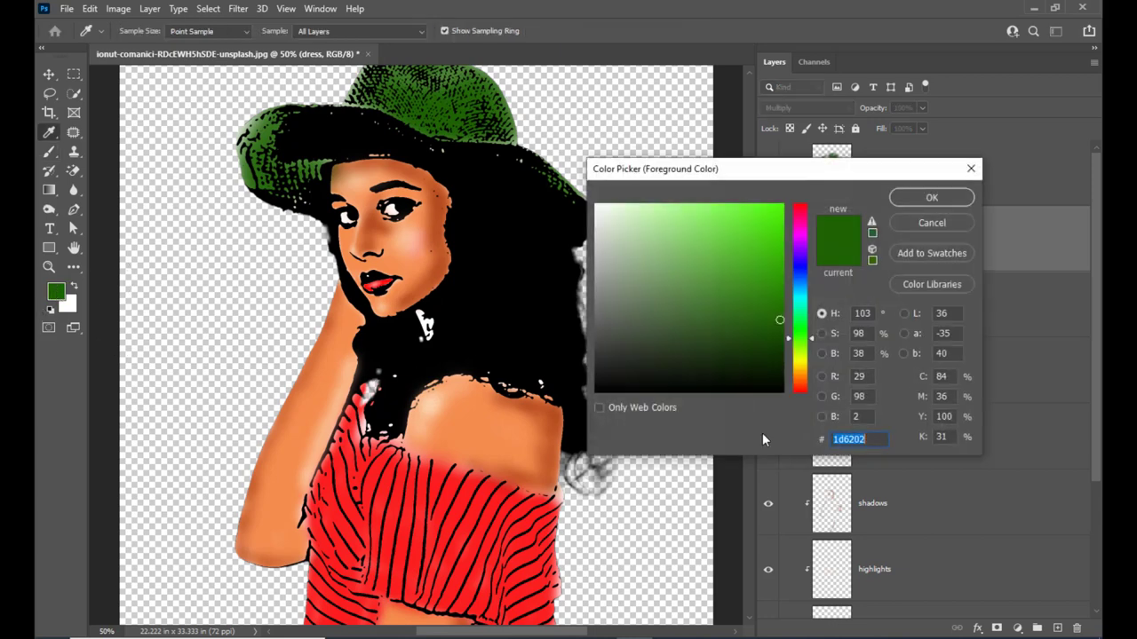
{"action": "left_click_drag", "start_coordinate": [724, 168], "coordinate": [750, 169]}
{"action": "left_click", "coordinate": [383, 551]}
{"action": "key", "text": "Return"}
{"action": "key", "text": "b"}
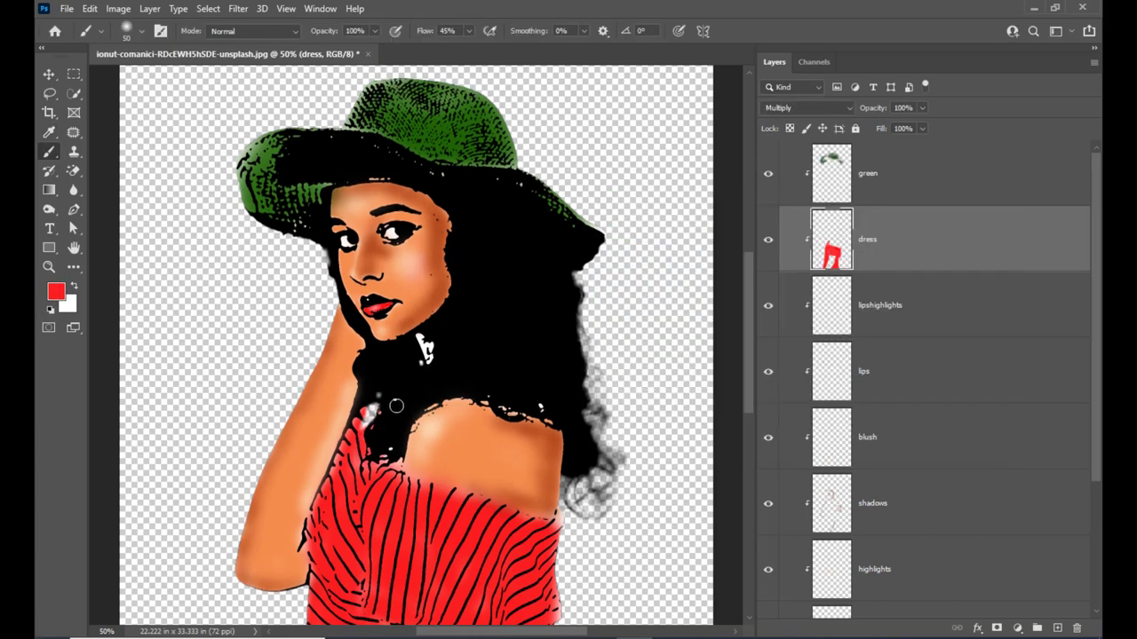
Add a new layer directly above the green layer.
{"action": "scroll", "coordinate": [454, 377], "scroll_direction": "down", "scroll_amount": 3}
{"action": "left_click", "coordinate": [922, 157]}
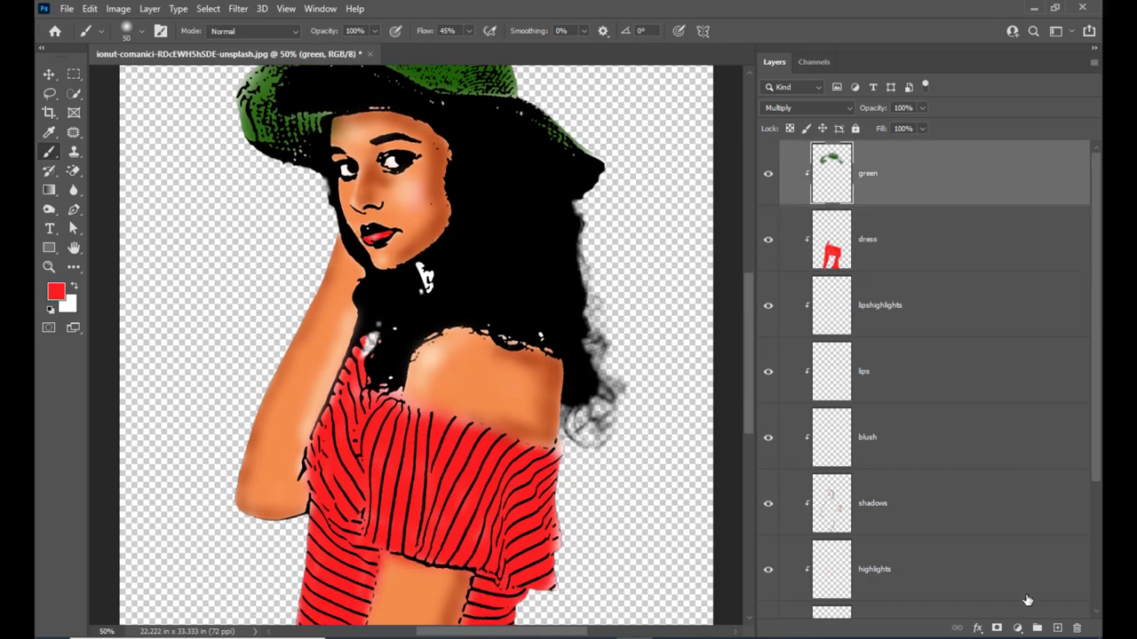
{"action": "left_click", "coordinate": [1057, 628]}
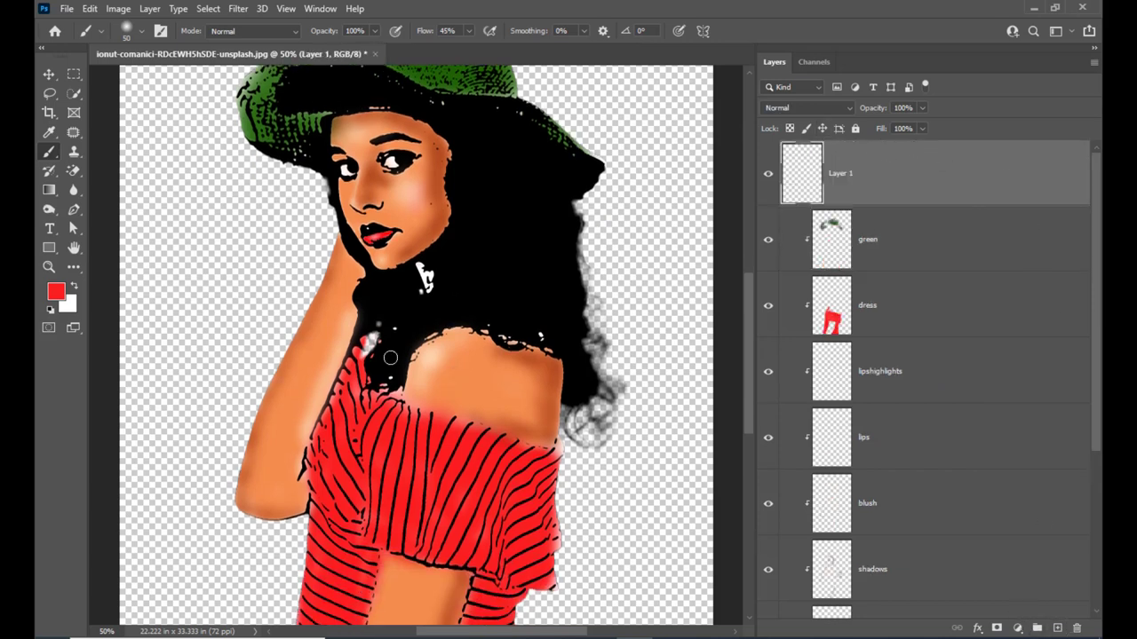
Paint red over the bare patch of the dress beside the hair, and add another new layer above that one.
{"action": "mouse_move", "coordinate": [371, 339]}
{"action": "left_mouse_down"}
{"action": "mouse_move", "coordinate": [365, 352]}
{"action": "mouse_move", "coordinate": [370, 343]}
{"action": "left_mouse_up"}
{"action": "scroll", "coordinate": [500, 333], "scroll_direction": "up", "scroll_amount": 1}
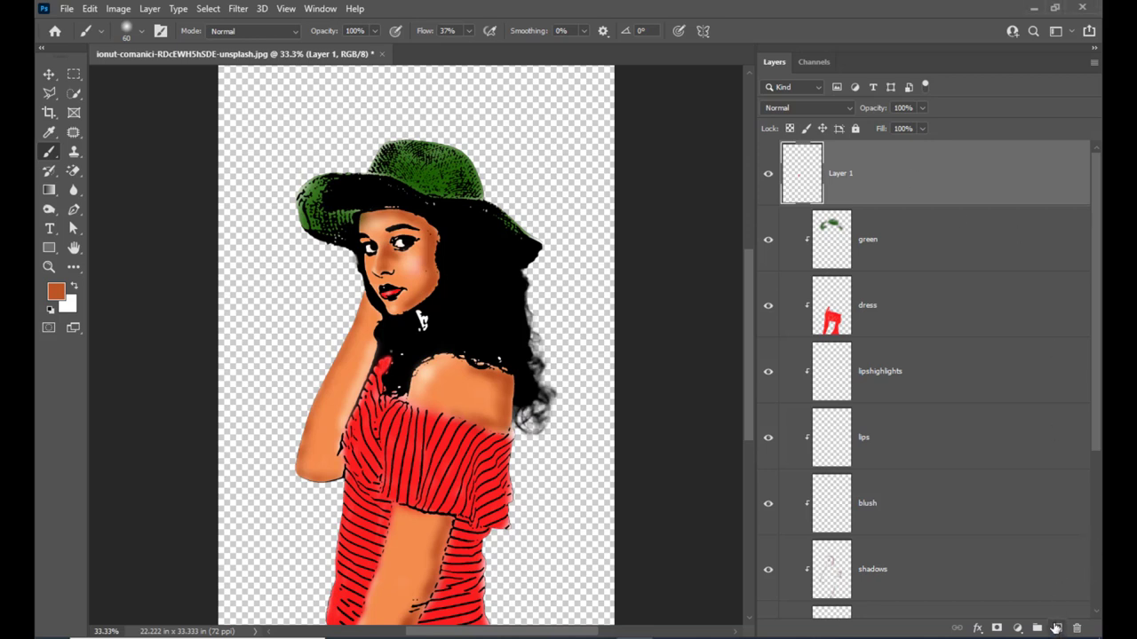
{"action": "left_click", "coordinate": [1057, 628]}
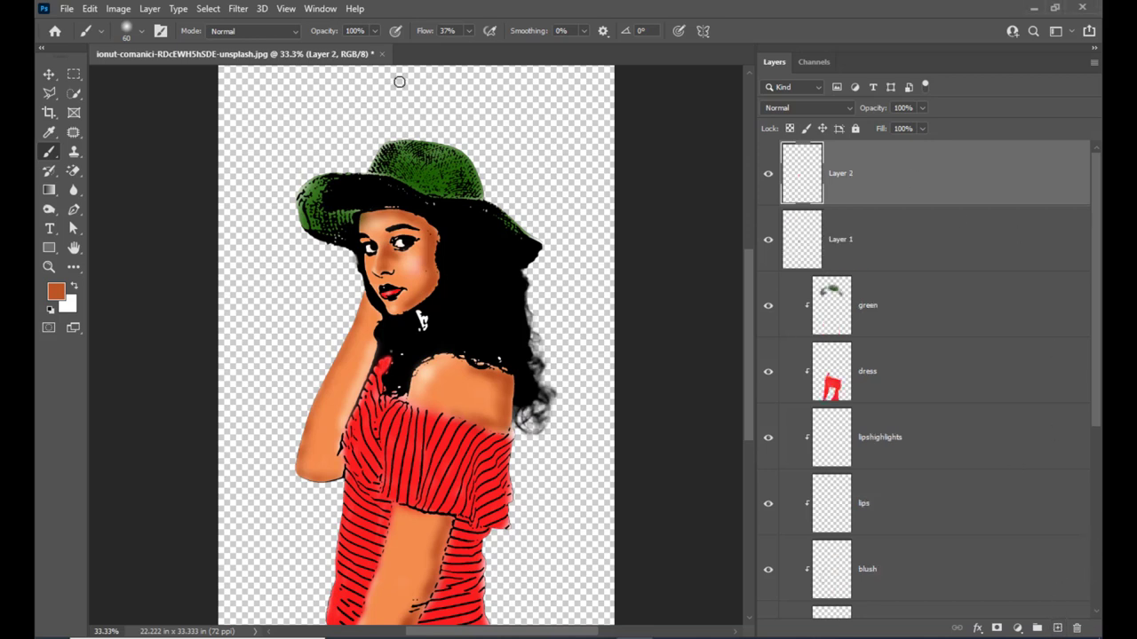
Outline a neck-shaped selection with the Polygonal Lasso from the jawline down into the black hair around the white marks.
{"action": "left_click", "coordinate": [77, 95]}
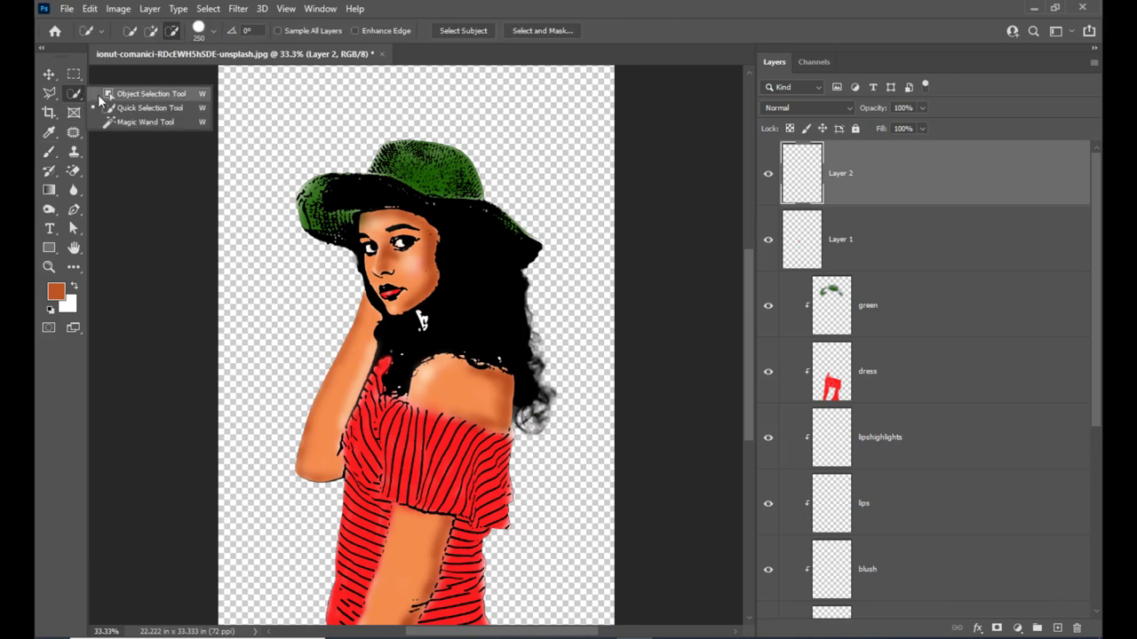
{"action": "left_click", "coordinate": [49, 94]}
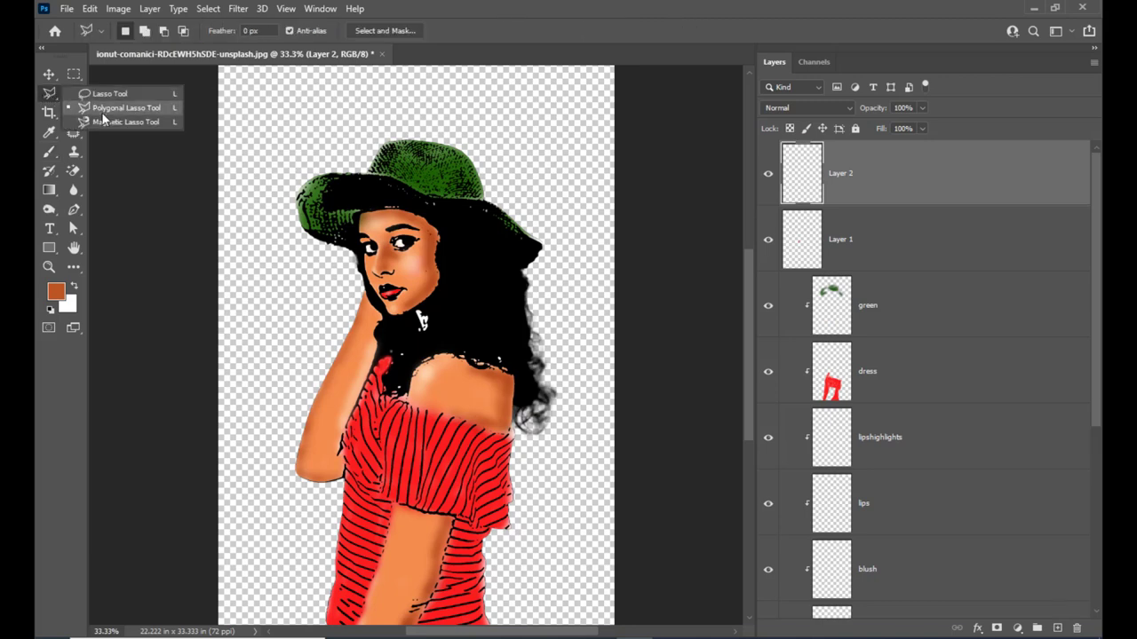
{"action": "left_click", "coordinate": [142, 108]}
{"action": "key", "text": "ctrl+plus"}
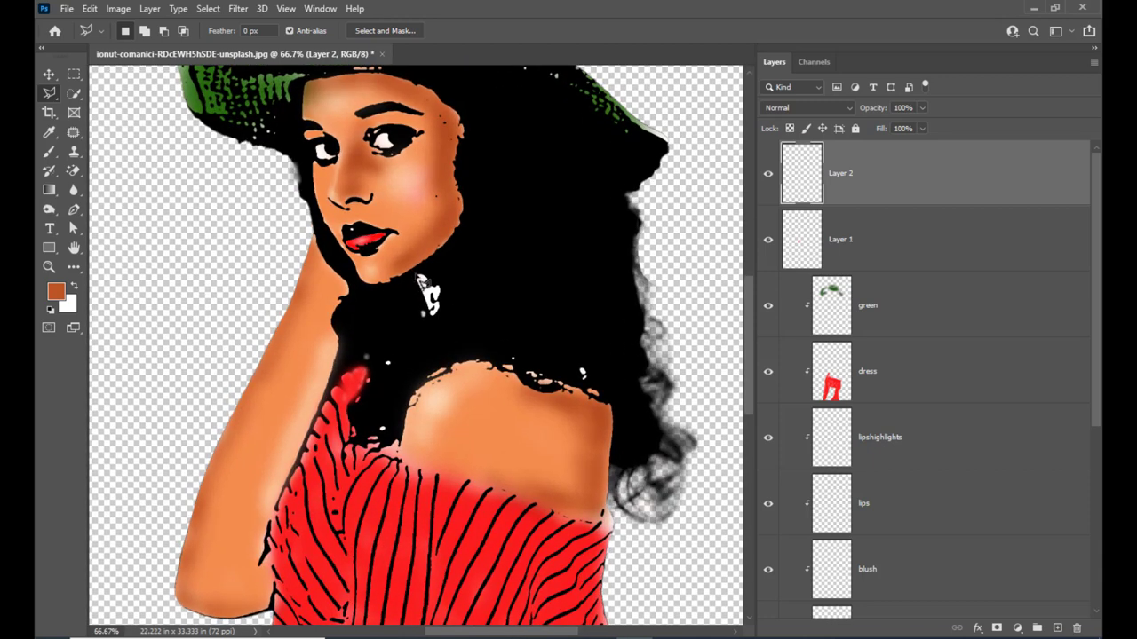
{"action": "left_click_drag", "start_coordinate": [410, 273], "coordinate": [437, 355]}
{"action": "left_click", "coordinate": [425, 345]}
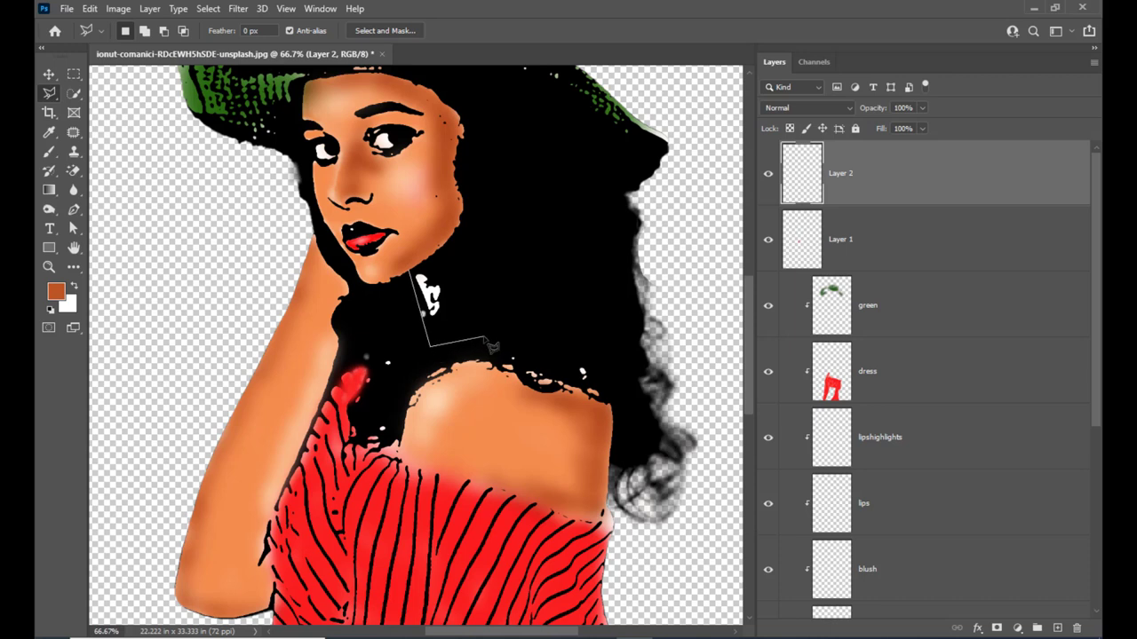
{"action": "left_click", "coordinate": [483, 333]}
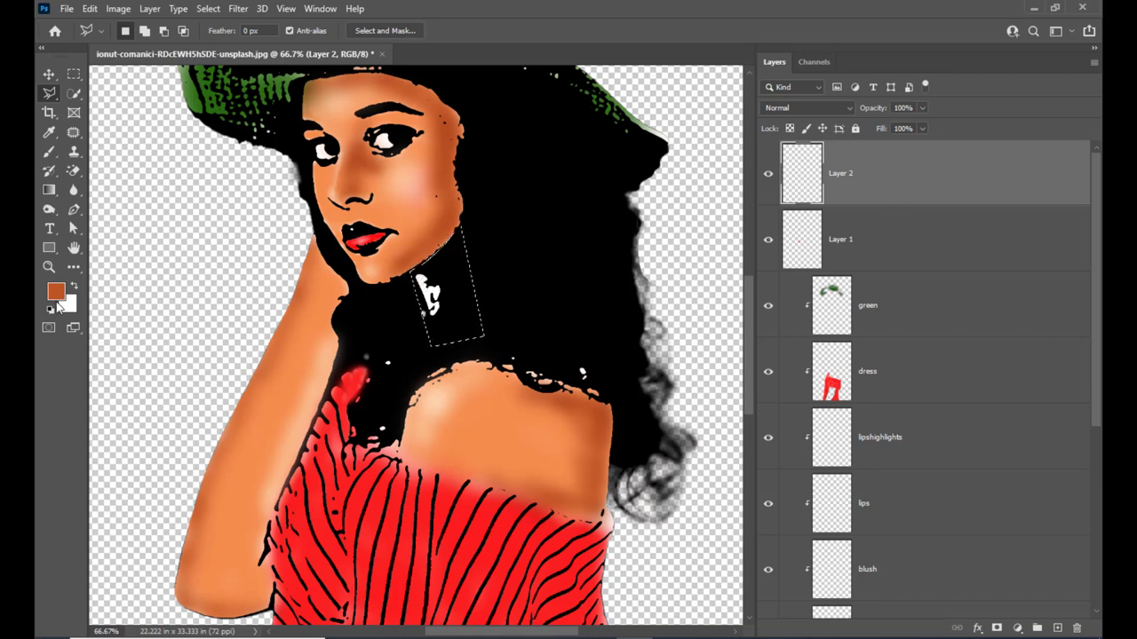
Set the foreground colour to the light skin tone f59255 sampled from the woman's face.
{"action": "left_click", "coordinate": [58, 296]}
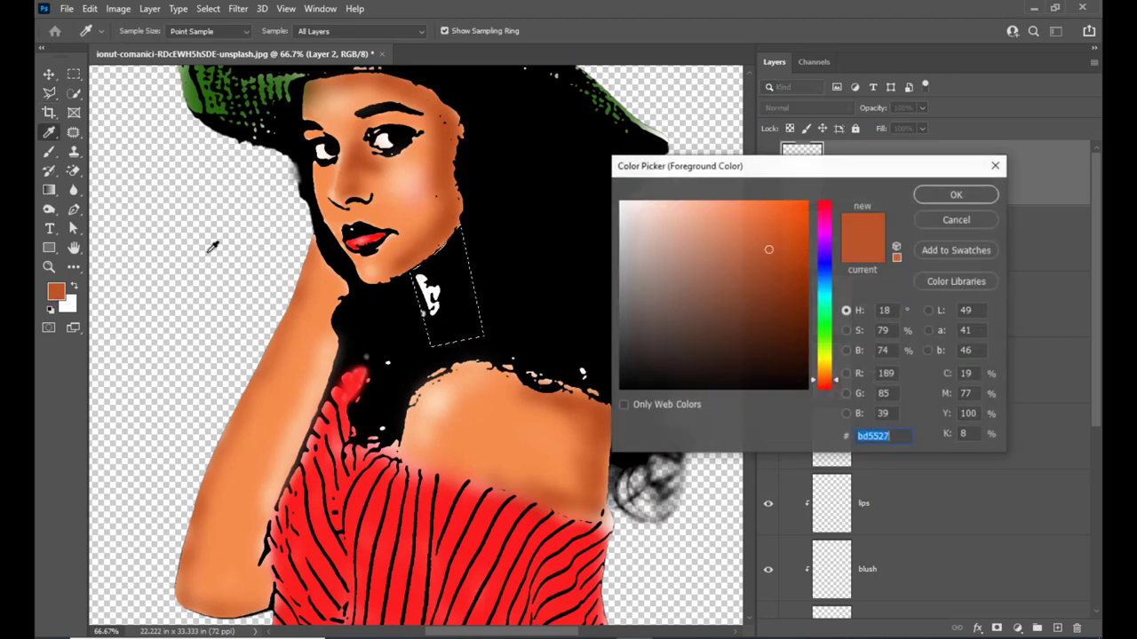
{"action": "left_click", "coordinate": [389, 207]}
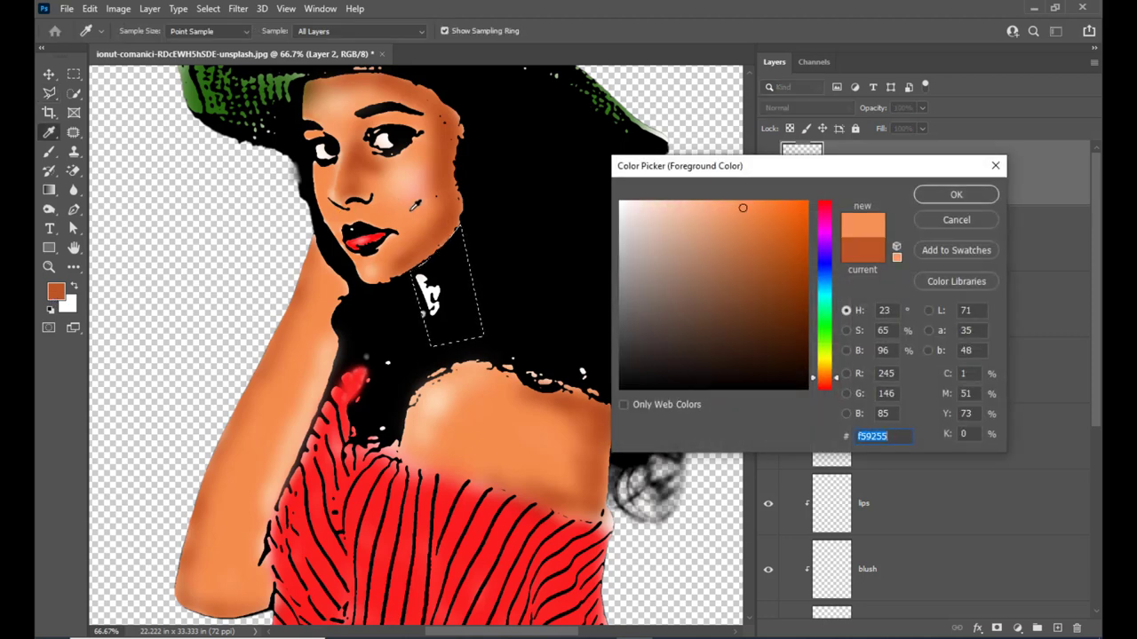
{"action": "left_click", "coordinate": [955, 195]}
Feather the neck selection by 6 pixels and fill it with the skin tone.
{"action": "right_click", "coordinate": [457, 311]}
{"action": "left_click", "coordinate": [481, 344]}
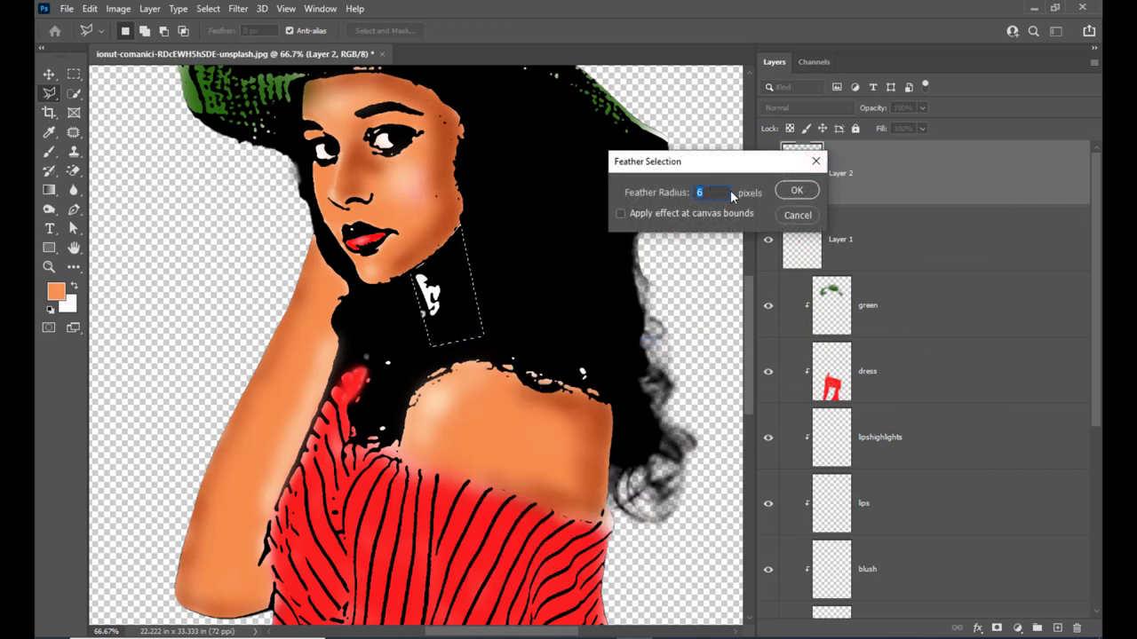
{"action": "left_click_drag", "start_coordinate": [691, 163], "coordinate": [646, 176]}
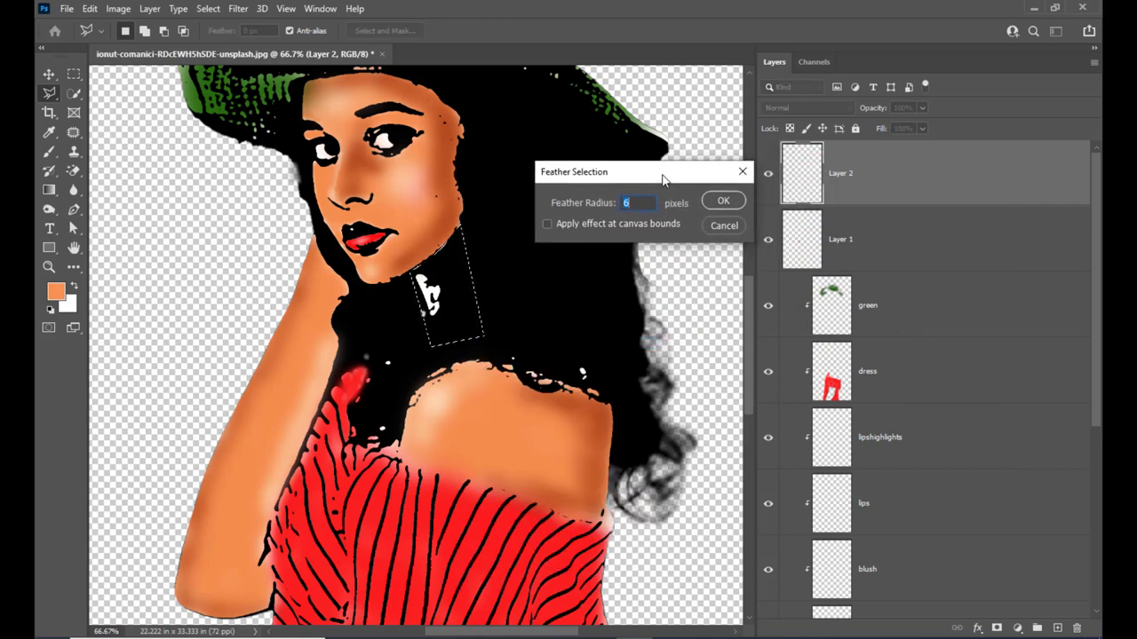
{"action": "left_click", "coordinate": [724, 201]}
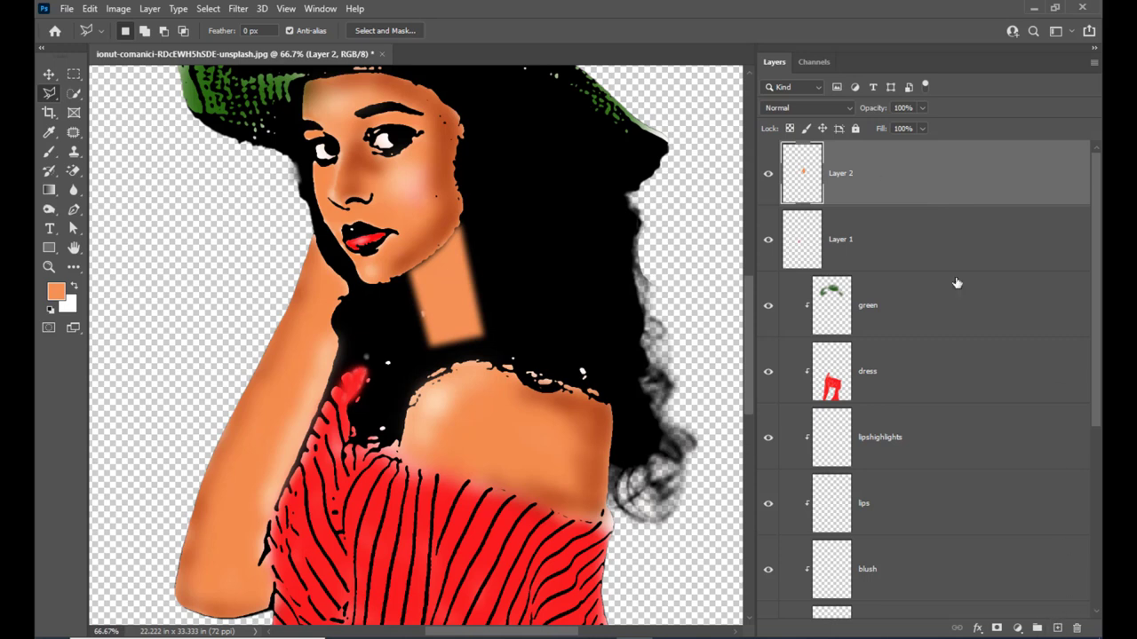
Rename the filled skin layer as neck and add a layer mask to it.
{"action": "double_click", "coordinate": [844, 178]}
{"action": "type", "text": "neck"}
{"action": "key", "text": "Return"}
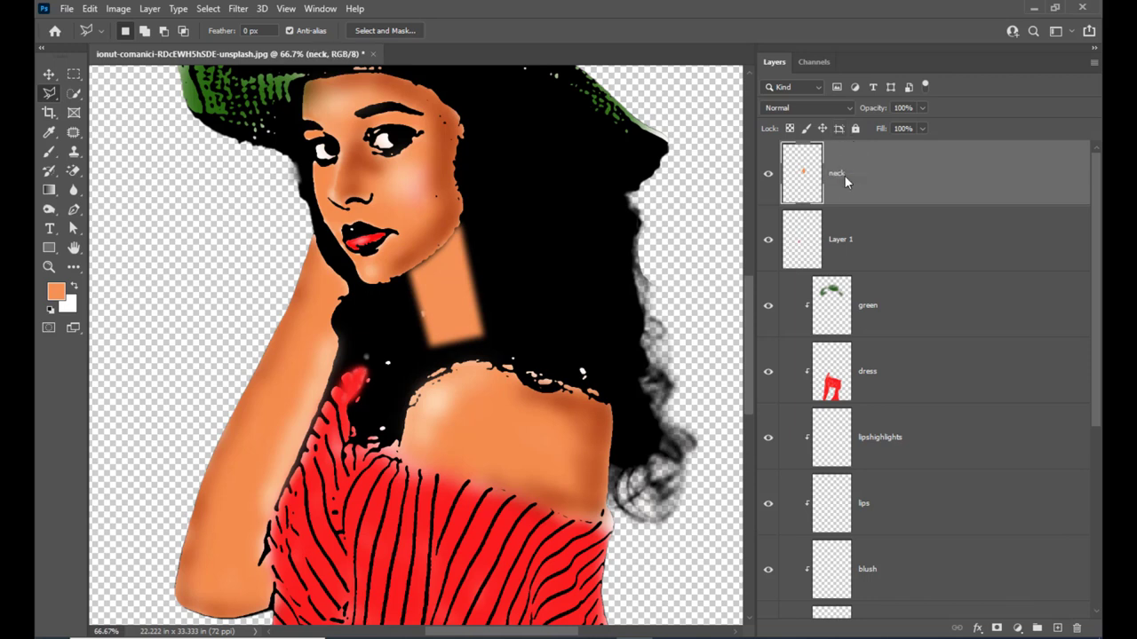
{"action": "left_click", "coordinate": [996, 628]}
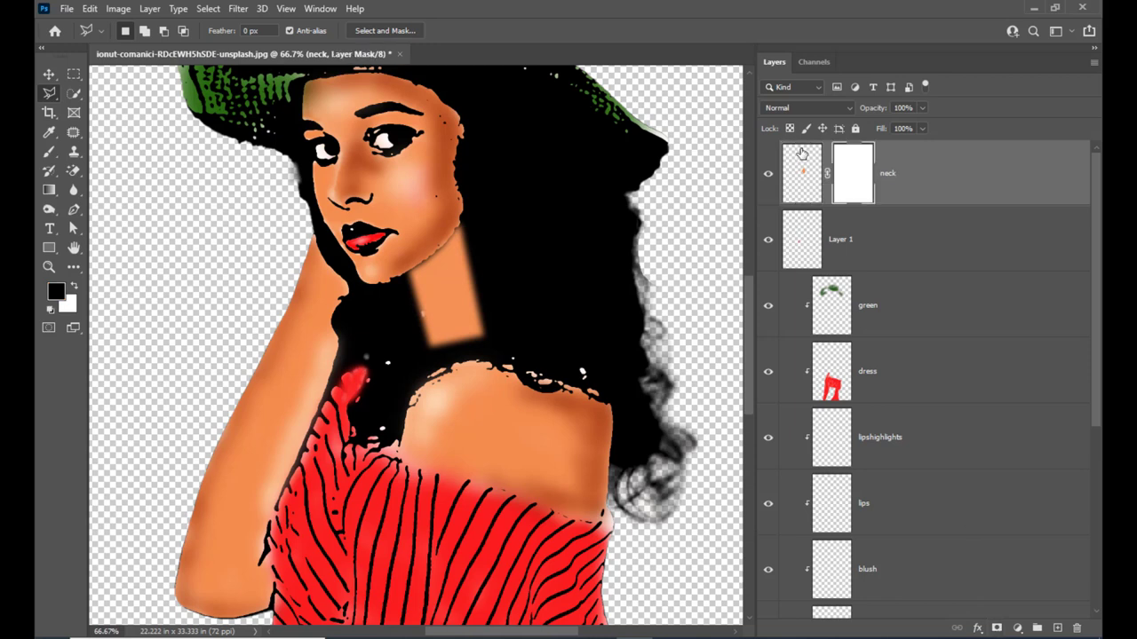
Set the brush flow to 100% and paint black on the neck mask to trim the neck's lower and left edges.
{"action": "left_click", "coordinate": [49, 151]}
{"action": "right_click", "coordinate": [49, 151]}
{"action": "left_click", "coordinate": [99, 147]}
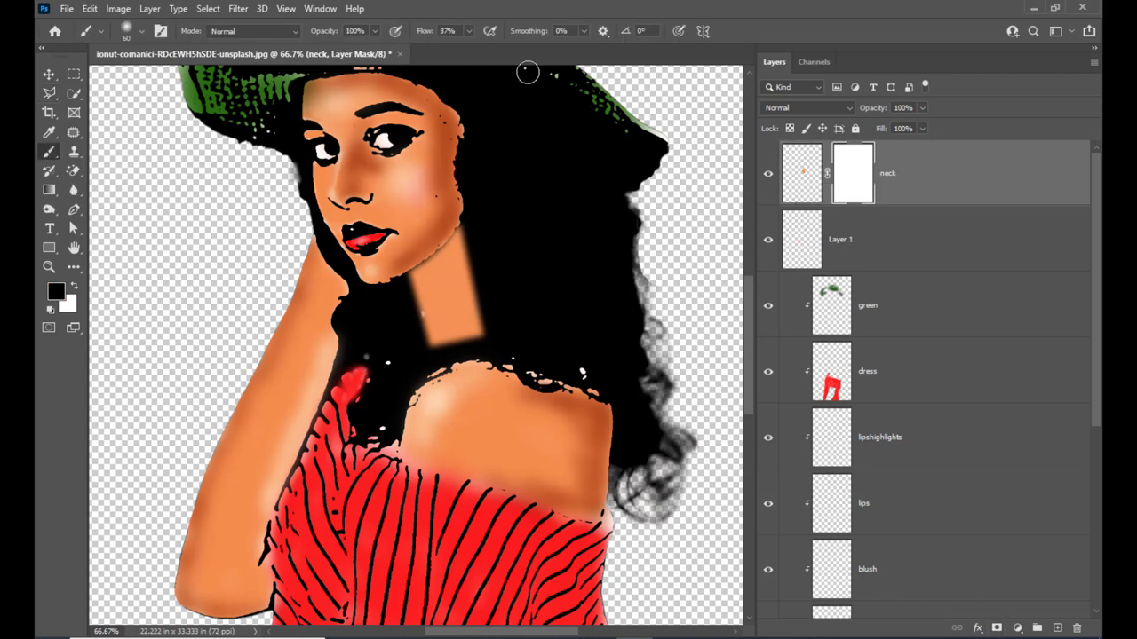
{"action": "left_click", "coordinate": [468, 32]}
{"action": "left_click_drag", "start_coordinate": [470, 52], "coordinate": [508, 20]}
{"action": "key", "text": "ctrl+z"}
{"action": "mouse_move", "coordinate": [411, 287]}
{"action": "left_mouse_down"}
{"action": "mouse_move", "coordinate": [415, 324]}
{"action": "mouse_move", "coordinate": [474, 344]}
{"action": "left_mouse_up"}
{"action": "key", "text": "ctrl+z"}
{"action": "key", "text": "bracketleft"}
{"action": "mouse_move", "coordinate": [414, 325]}
{"action": "left_mouse_down"}
{"action": "mouse_move", "coordinate": [429, 355]}
{"action": "mouse_move", "coordinate": [418, 325]}
{"action": "mouse_move", "coordinate": [432, 360]}
{"action": "mouse_move", "coordinate": [430, 348]}
{"action": "mouse_move", "coordinate": [477, 351]}
{"action": "mouse_move", "coordinate": [444, 347]}
{"action": "mouse_move", "coordinate": [496, 327]}
{"action": "mouse_move", "coordinate": [487, 312]}
{"action": "mouse_move", "coordinate": [494, 325]}
{"action": "mouse_move", "coordinate": [483, 344]}
{"action": "mouse_move", "coordinate": [487, 308]}
{"action": "mouse_move", "coordinate": [481, 341]}
{"action": "mouse_move", "coordinate": [480, 325]}
{"action": "mouse_move", "coordinate": [475, 342]}
{"action": "mouse_move", "coordinate": [436, 346]}
{"action": "mouse_move", "coordinate": [477, 334]}
{"action": "mouse_move", "coordinate": [486, 301]}
{"action": "mouse_move", "coordinate": [430, 361]}
{"action": "mouse_move", "coordinate": [477, 325]}
{"action": "mouse_move", "coordinate": [425, 362]}
{"action": "mouse_move", "coordinate": [469, 325]}
{"action": "left_mouse_up"}
{"action": "key", "text": "ctrl+z"}
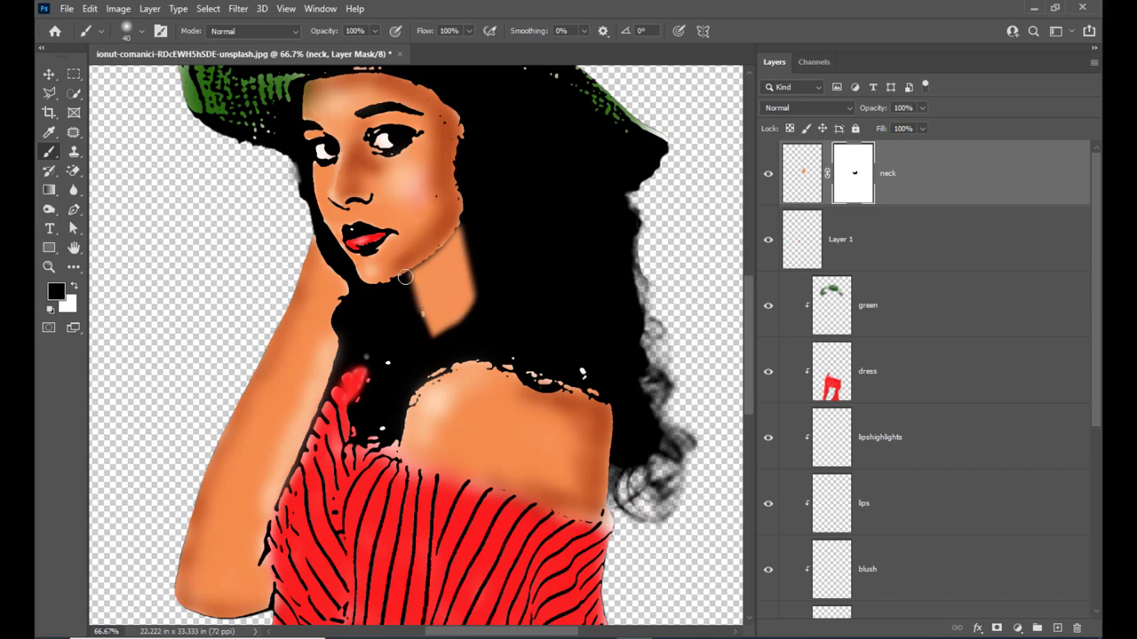
{"action": "left_click_drag", "start_coordinate": [405, 279], "coordinate": [413, 311]}
Add a new layer above the neck, set its blend mode to Multiply and lower the brush flow to 37%.
{"action": "left_click", "coordinate": [1057, 628]}
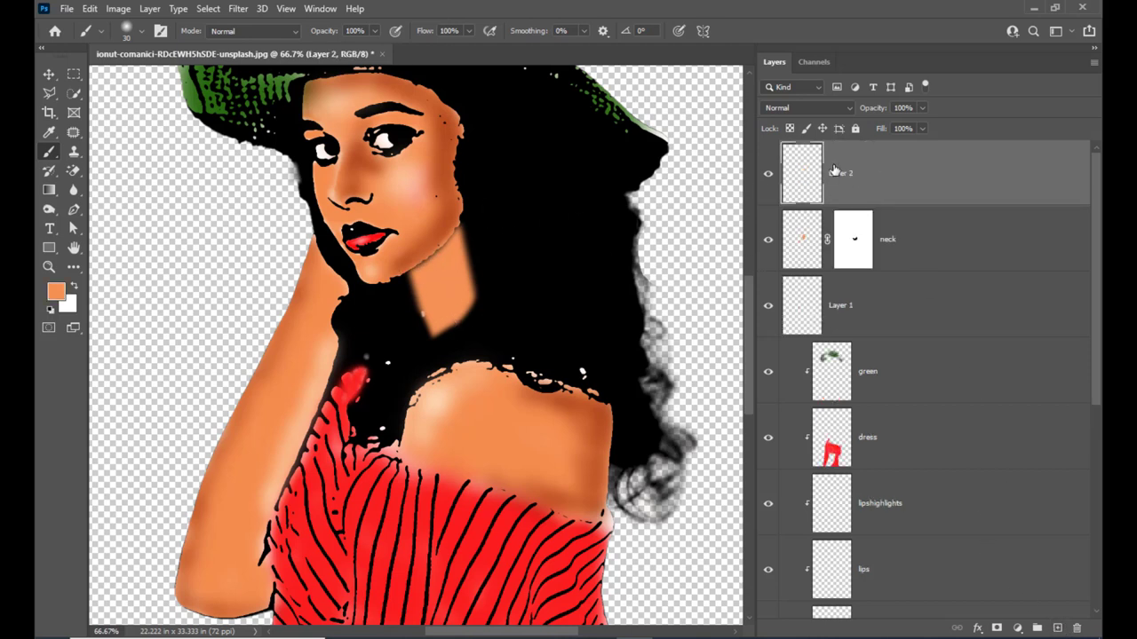
{"action": "left_click", "coordinate": [807, 108]}
{"action": "left_click", "coordinate": [802, 166]}
{"action": "left_click", "coordinate": [461, 31]}
{"action": "type", "text": "457"}
{"action": "key", "text": "Return"}
Sample the darker skin tone ba5024 and paint shadows under the jaw and along the neck's right side with a size 40 brush.
{"action": "left_click", "coordinate": [59, 294]}
{"action": "left_click", "coordinate": [457, 211]}
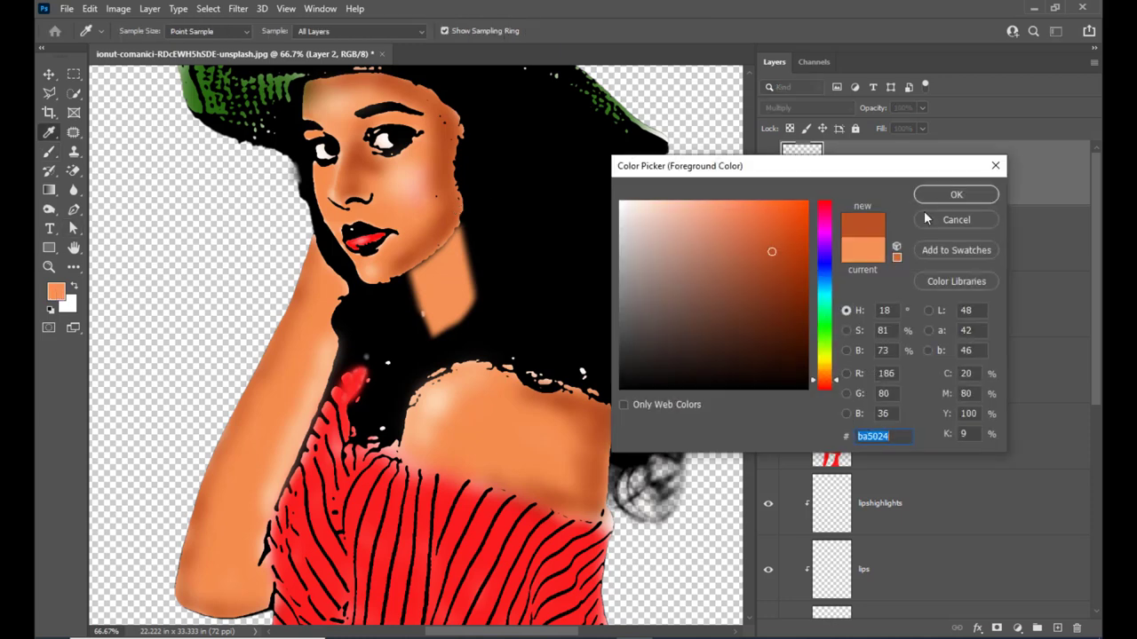
{"action": "left_click", "coordinate": [932, 194]}
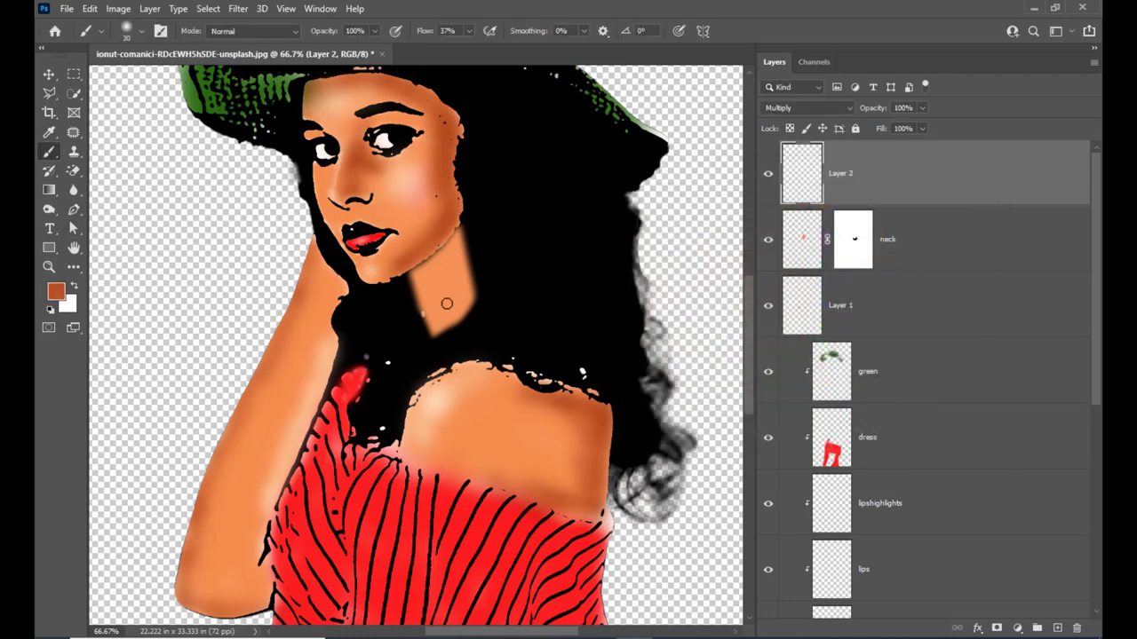
{"action": "key", "text": "bracketright"}
{"action": "key", "text": "bracketright"}
{"action": "key", "text": "bracketright"}
{"action": "key", "text": "bracketright"}
{"action": "key", "text": "bracketleft"}
{"action": "mouse_move", "coordinate": [415, 271]}
{"action": "left_mouse_down"}
{"action": "mouse_move", "coordinate": [461, 231]}
{"action": "mouse_move", "coordinate": [462, 272]}
{"action": "mouse_move", "coordinate": [453, 253]}
{"action": "mouse_move", "coordinate": [471, 295]}
{"action": "mouse_move", "coordinate": [436, 258]}
{"action": "left_mouse_up"}
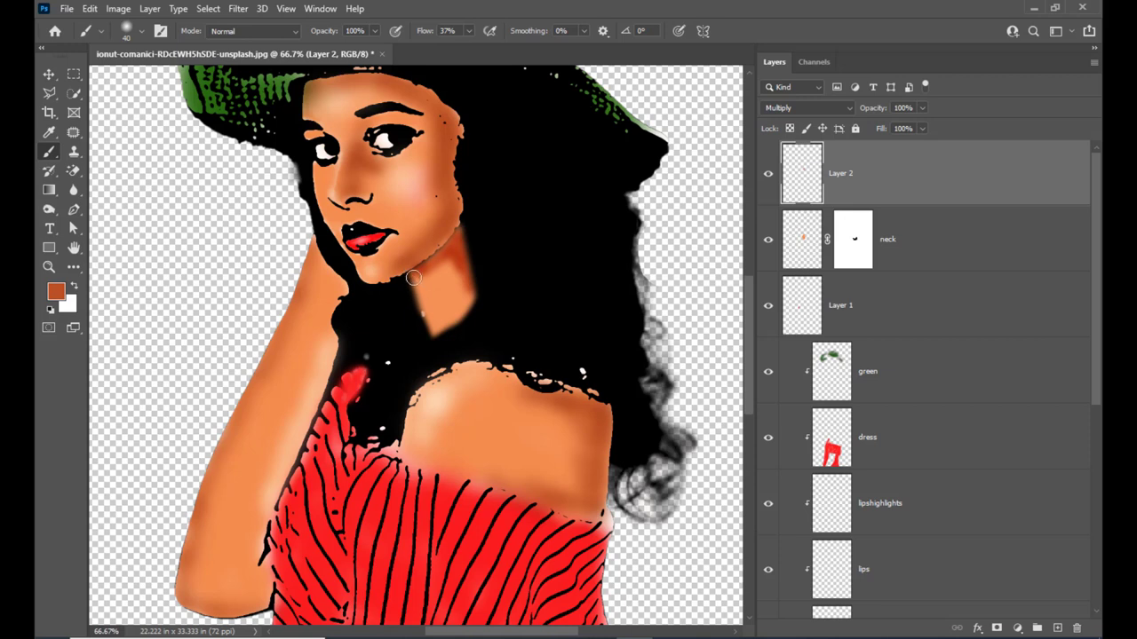
{"action": "mouse_move", "coordinate": [458, 257]}
{"action": "left_mouse_down"}
{"action": "mouse_move", "coordinate": [471, 297]}
{"action": "mouse_move", "coordinate": [465, 285]}
{"action": "left_mouse_up"}
Paint black at 100% flow on the neck layer's mask to slope the neck's lower edge.
{"action": "left_click", "coordinate": [852, 241]}
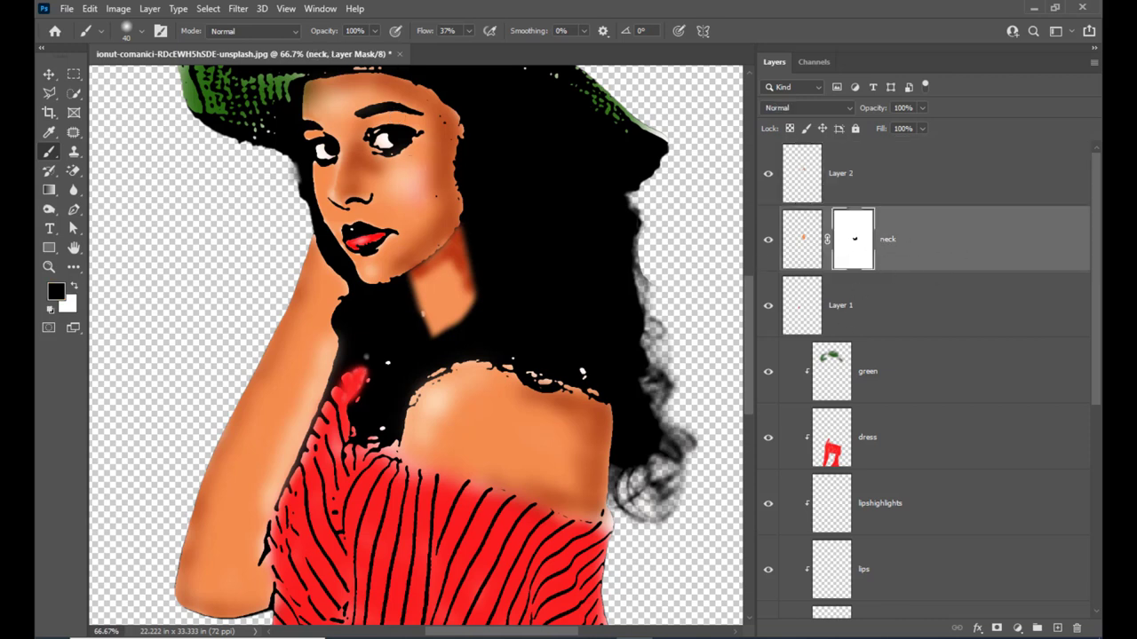
{"action": "left_click", "coordinate": [469, 31]}
{"action": "left_click_drag", "start_coordinate": [467, 51], "coordinate": [552, 42]}
{"action": "left_click", "coordinate": [76, 288]}
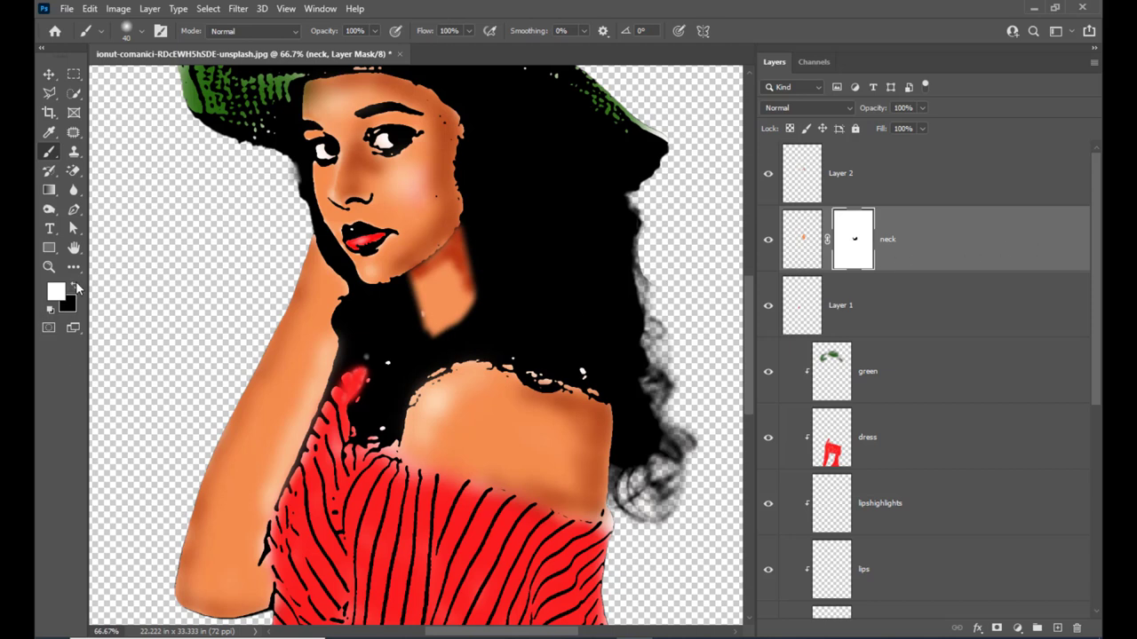
{"action": "left_click_drag", "start_coordinate": [424, 330], "coordinate": [438, 345]}
{"action": "key", "text": "ctrl+z"}
{"action": "left_click", "coordinate": [75, 286]}
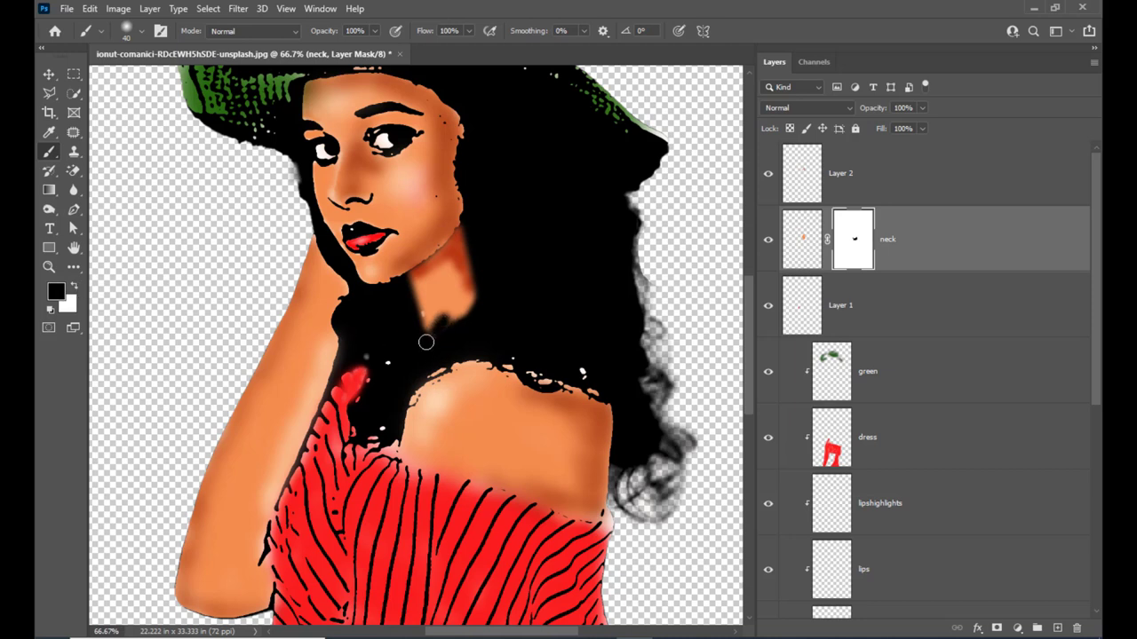
{"action": "mouse_move", "coordinate": [421, 334]}
{"action": "left_mouse_down"}
{"action": "mouse_move", "coordinate": [414, 323]}
{"action": "mouse_move", "coordinate": [435, 344]}
{"action": "mouse_move", "coordinate": [490, 296]}
{"action": "left_mouse_up"}
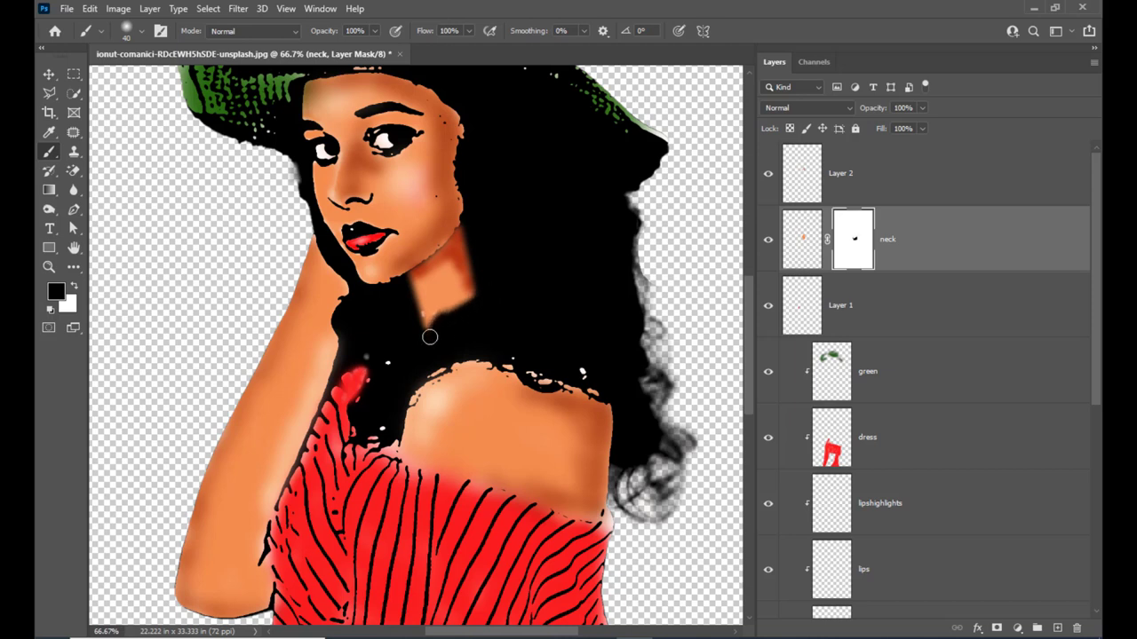
{"action": "left_click_drag", "start_coordinate": [440, 316], "coordinate": [435, 340]}
{"action": "key", "text": "ctrl+z"}
{"action": "key", "text": "ctrl+z"}
Warp the neck layer by pulling its upper left corner outward under the chin, and apply the transformation.
{"action": "left_click", "coordinate": [50, 74]}
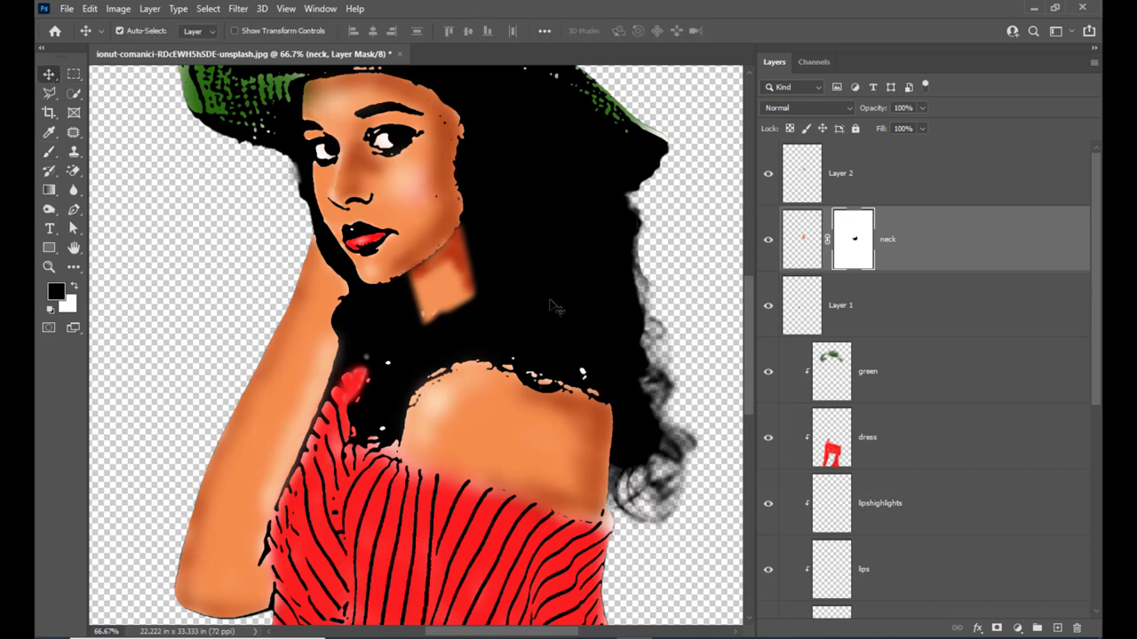
{"action": "left_click", "coordinate": [803, 240]}
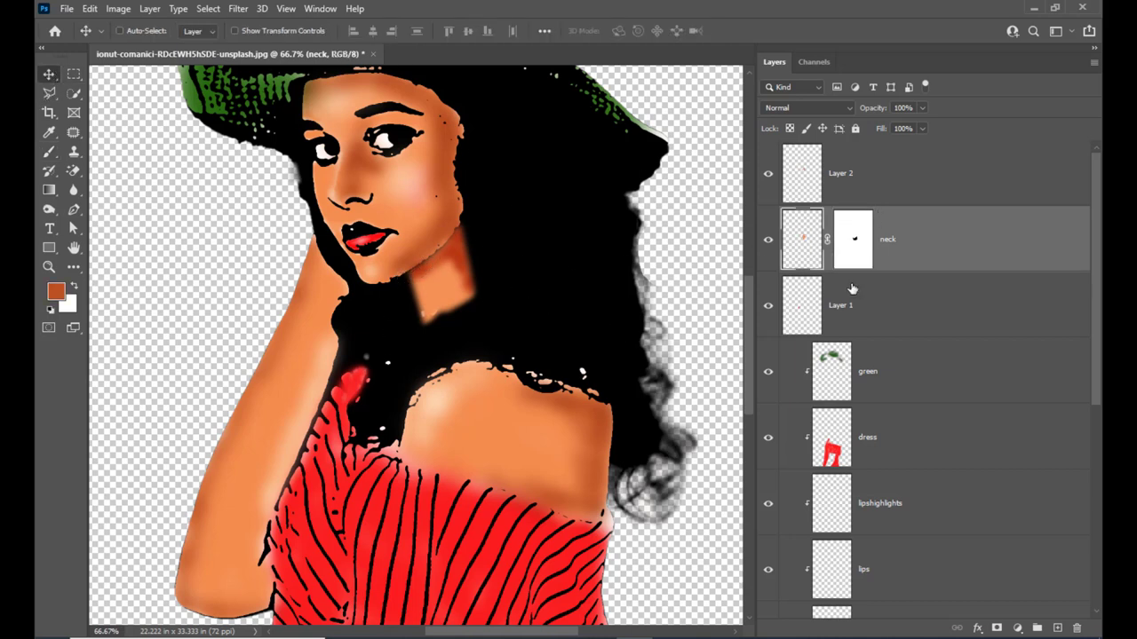
{"action": "key", "text": "ctrl+t"}
{"action": "right_click", "coordinate": [449, 253]}
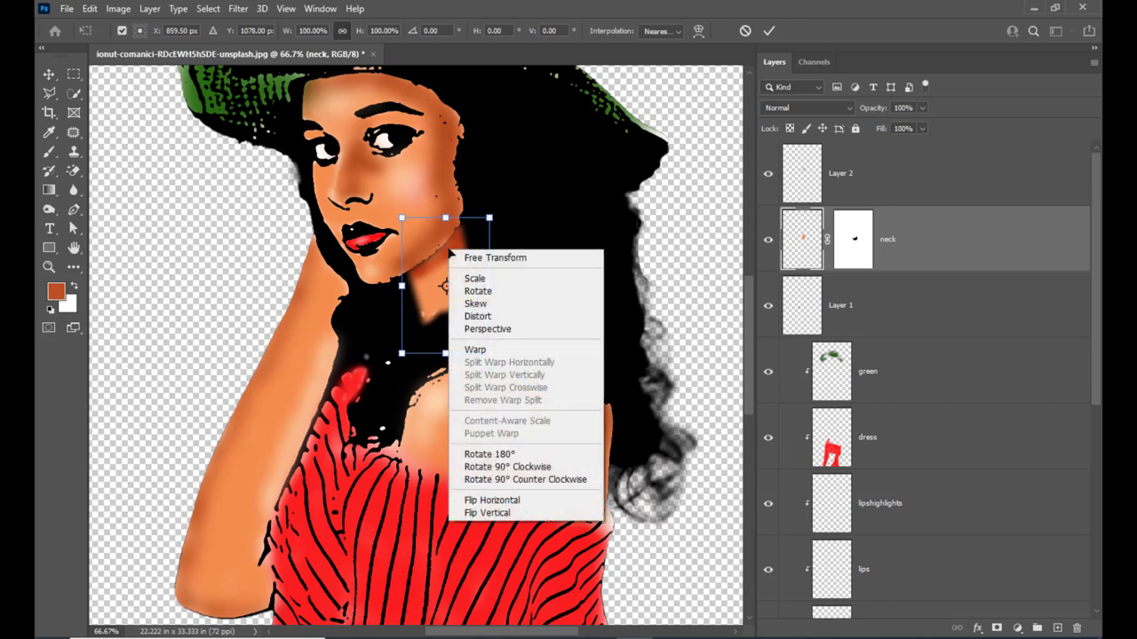
{"action": "left_click", "coordinate": [706, 38]}
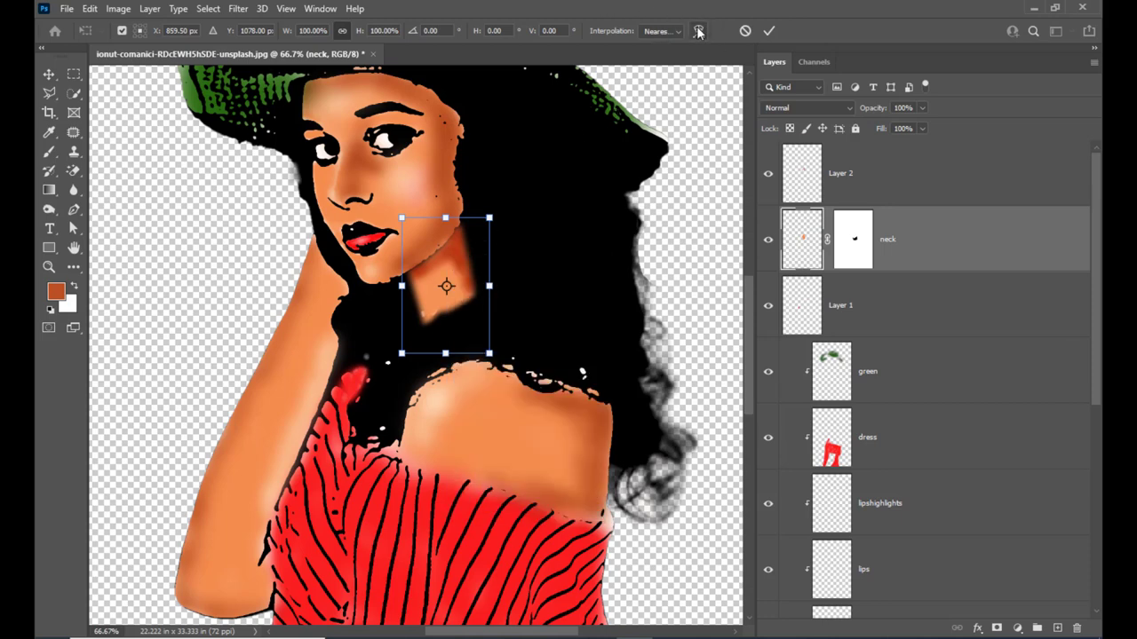
{"action": "left_click", "coordinate": [698, 31]}
{"action": "left_click_drag", "start_coordinate": [401, 220], "coordinate": [366, 243]}
{"action": "left_click", "coordinate": [391, 229]}
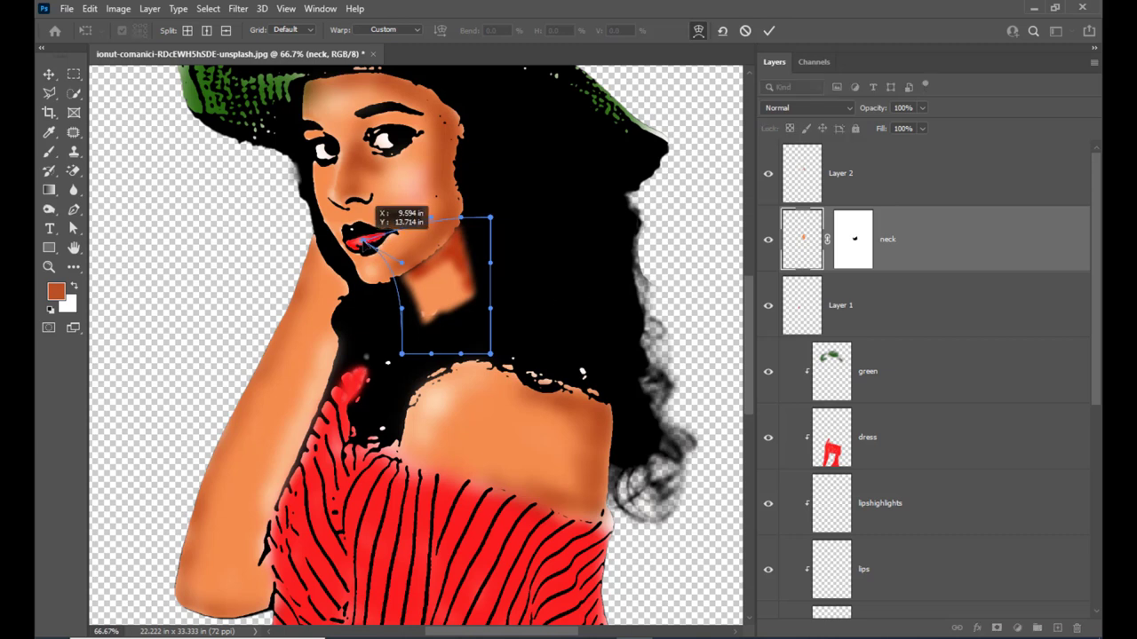
{"action": "left_click", "coordinate": [366, 242]}
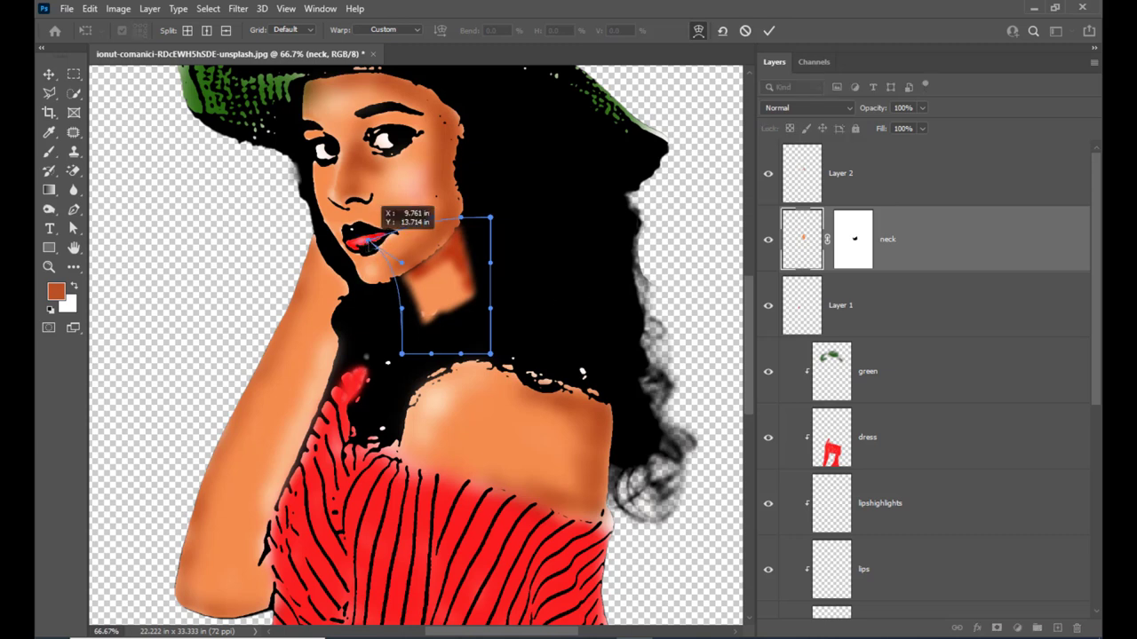
{"action": "left_click_drag", "start_coordinate": [403, 355], "coordinate": [405, 353]}
{"action": "left_click", "coordinate": [53, 73]}
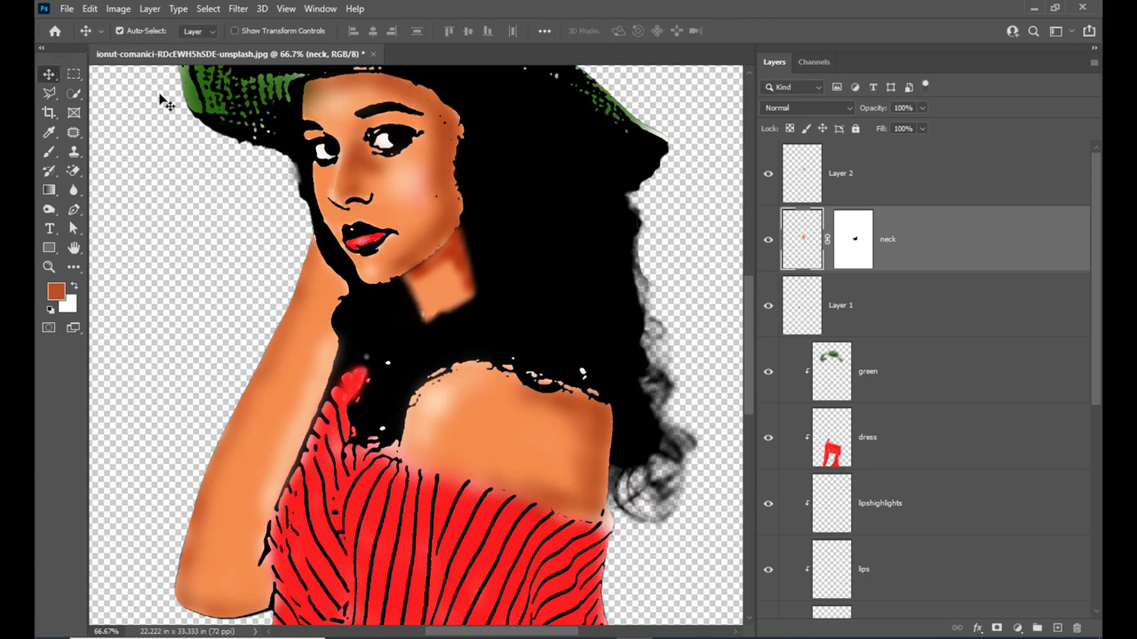
Reselect the neck layer's mask and paint black to trim the neck's right and lower edges into the hair.
{"action": "left_click", "coordinate": [674, 124]}
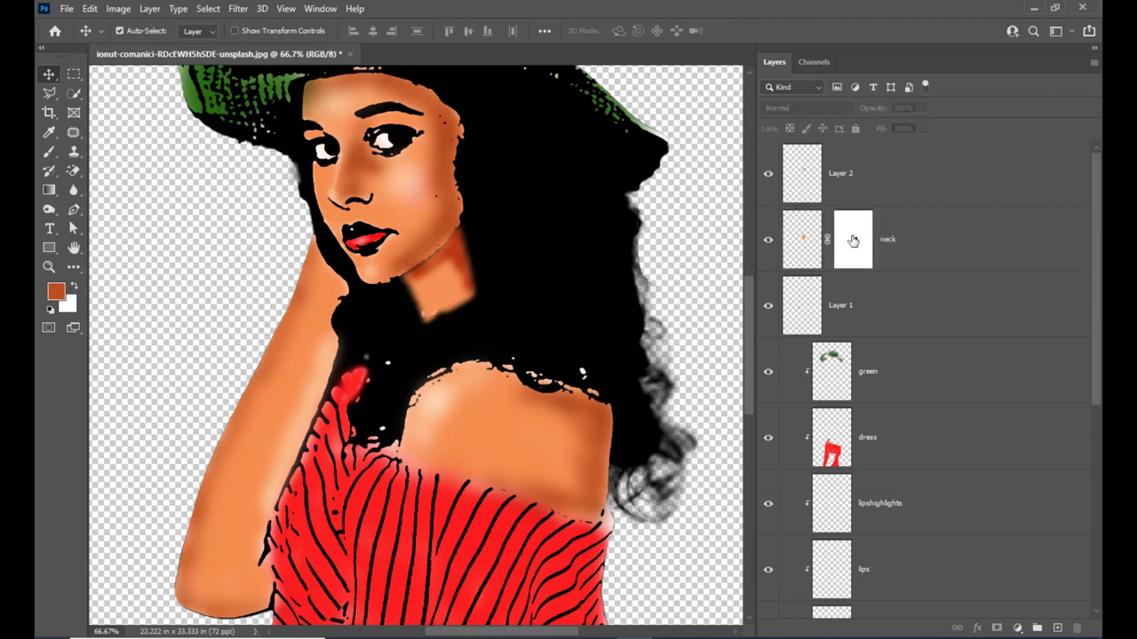
{"action": "left_click", "coordinate": [979, 262]}
{"action": "left_click", "coordinate": [49, 152]}
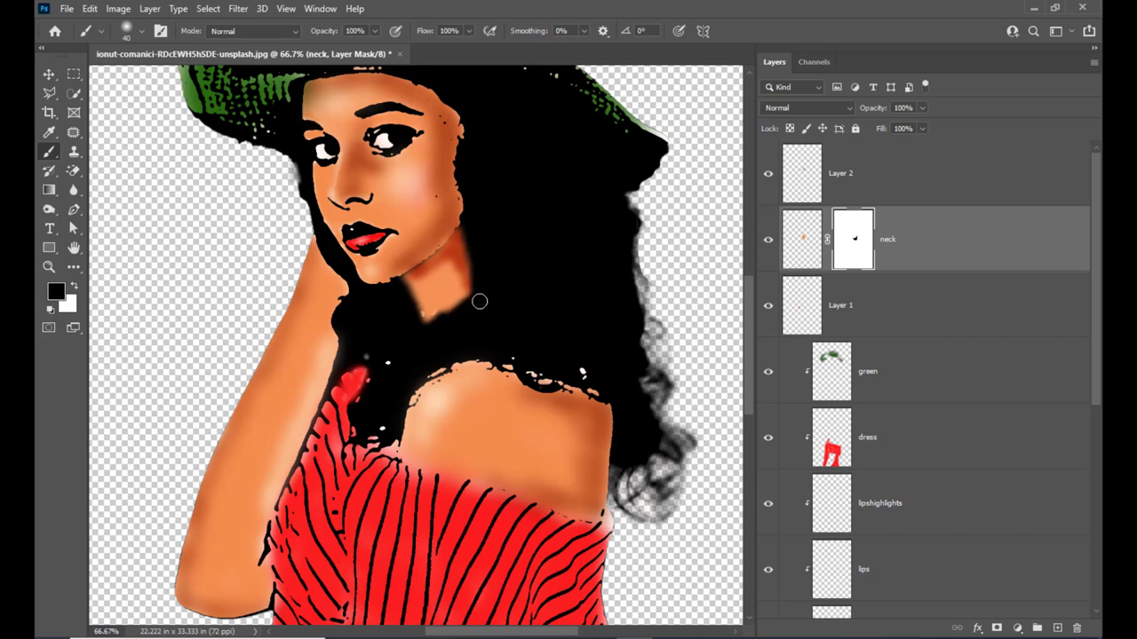
{"action": "left_click_drag", "start_coordinate": [445, 319], "coordinate": [465, 302]}
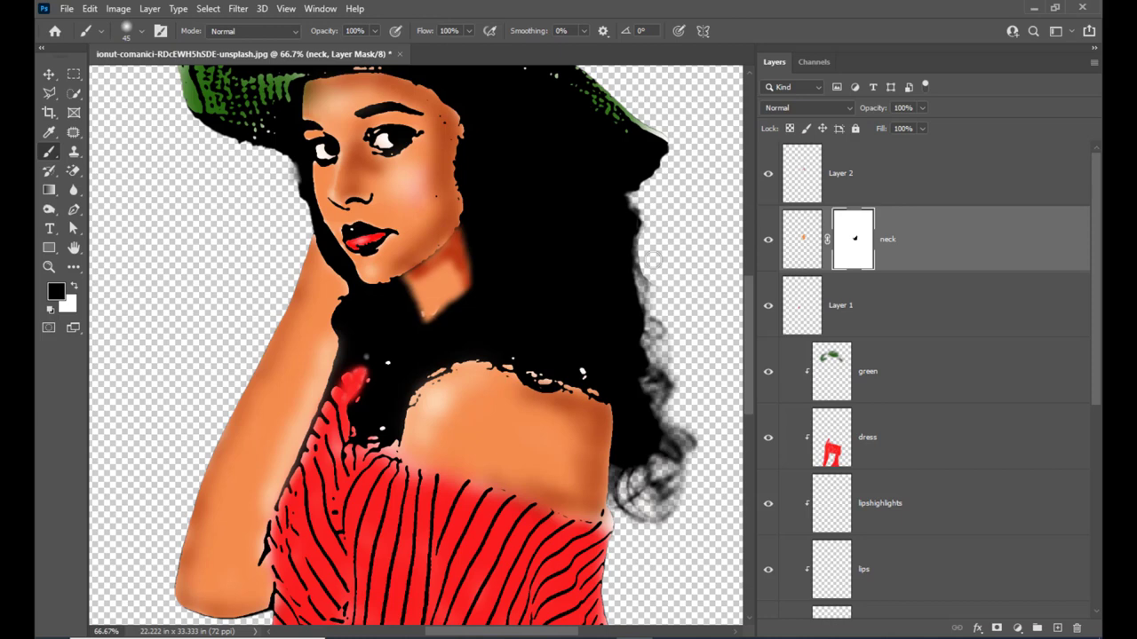
{"action": "left_click", "coordinate": [49, 74]}
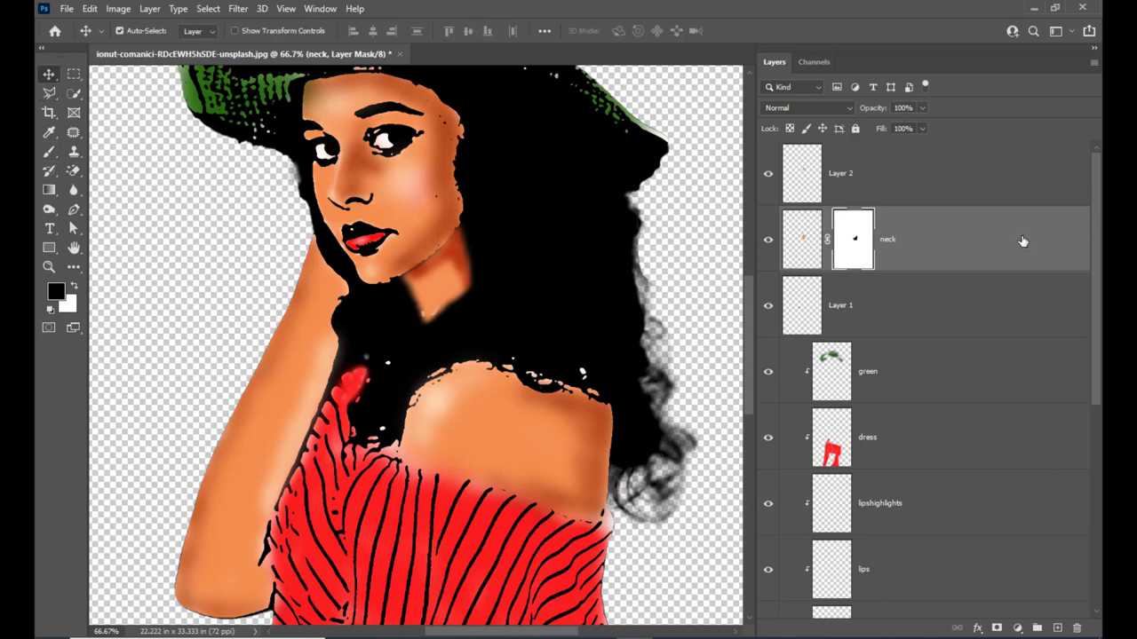
Add a new empty layer above Layer 2 at the top of the portrait's layer stack.
{"action": "key", "text": "ctrl+minus"}
{"action": "key", "text": "ctrl+minus"}
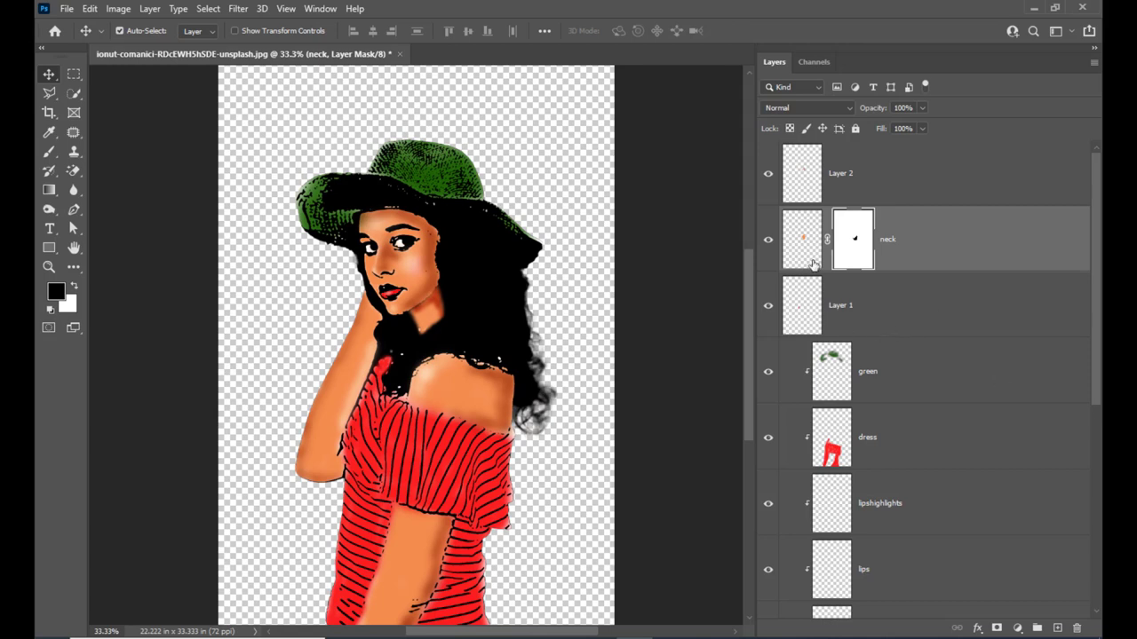
{"action": "left_click", "coordinate": [873, 147]}
{"action": "left_click", "coordinate": [1056, 626]}
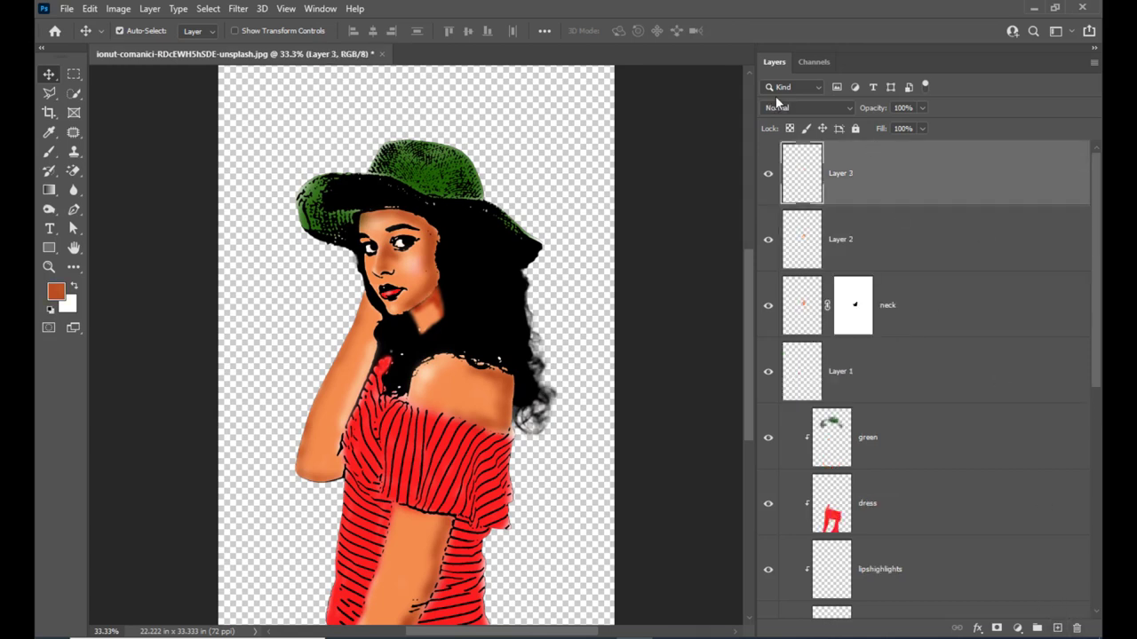
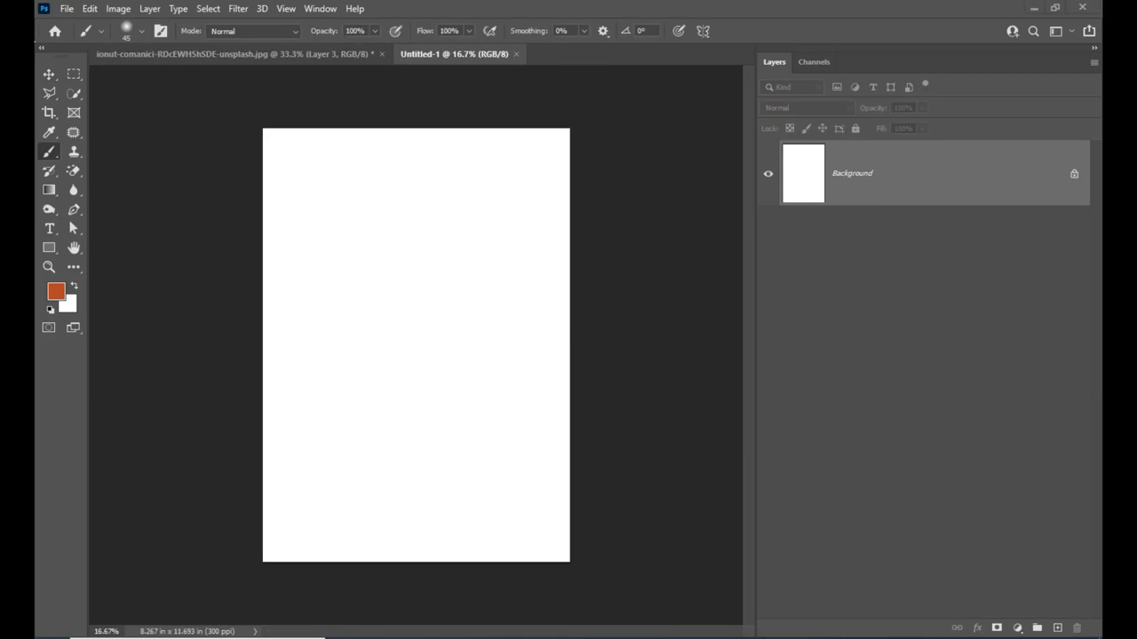
Choose the Stipple 12 pixels brush from the Natural Brushes set in Legacy Brushes.
{"action": "left_click", "coordinate": [142, 33]}
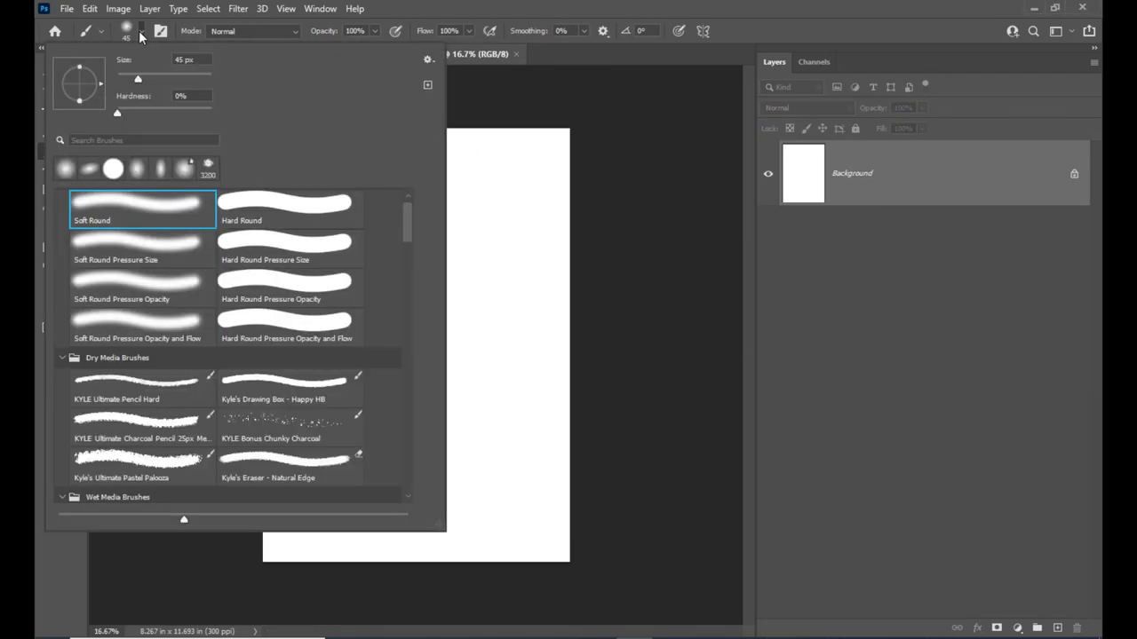
{"action": "scroll", "coordinate": [231, 320], "scroll_direction": "down", "scroll_amount": 2}
{"action": "scroll", "coordinate": [230, 320], "scroll_direction": "down", "scroll_amount": 8}
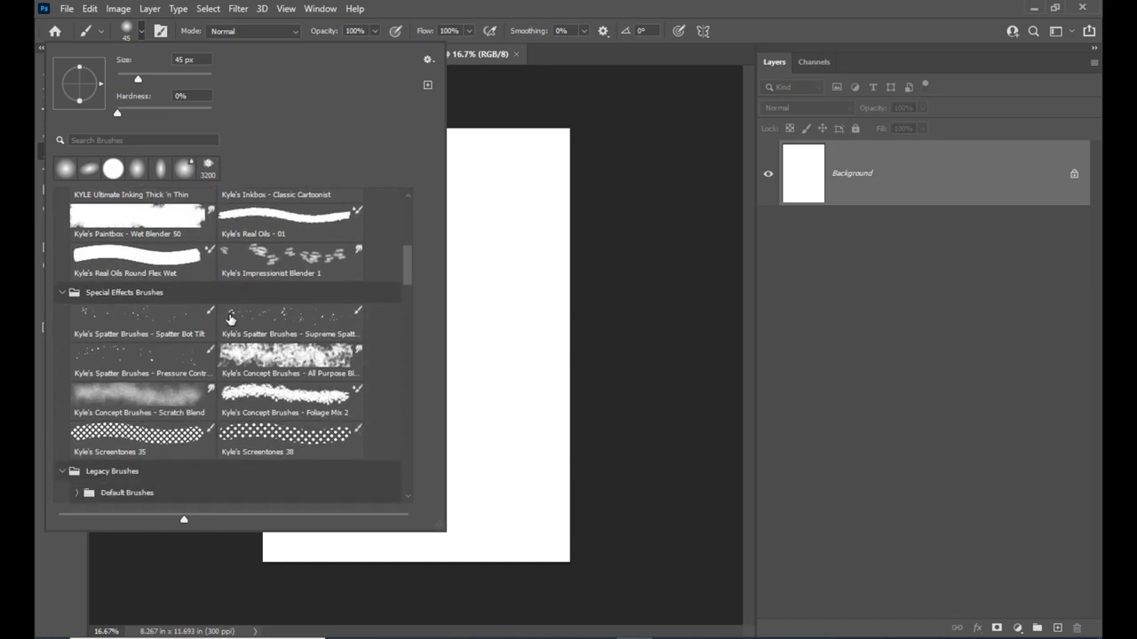
{"action": "scroll", "coordinate": [228, 319], "scroll_direction": "up", "scroll_amount": 2}
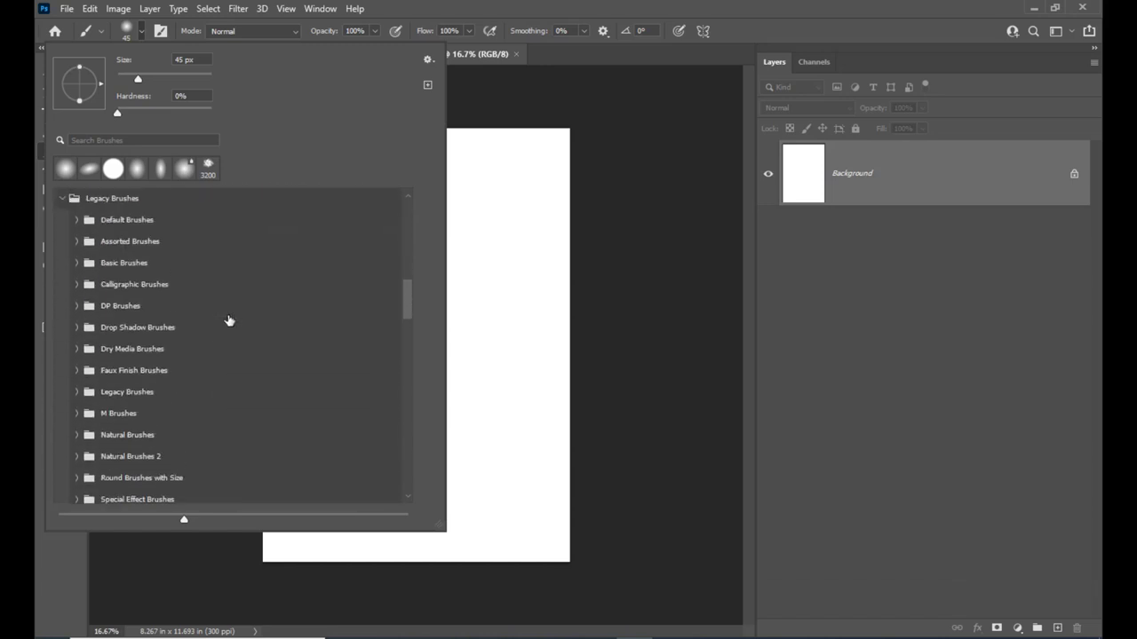
{"action": "scroll", "coordinate": [178, 257], "scroll_direction": "up", "scroll_amount": 1}
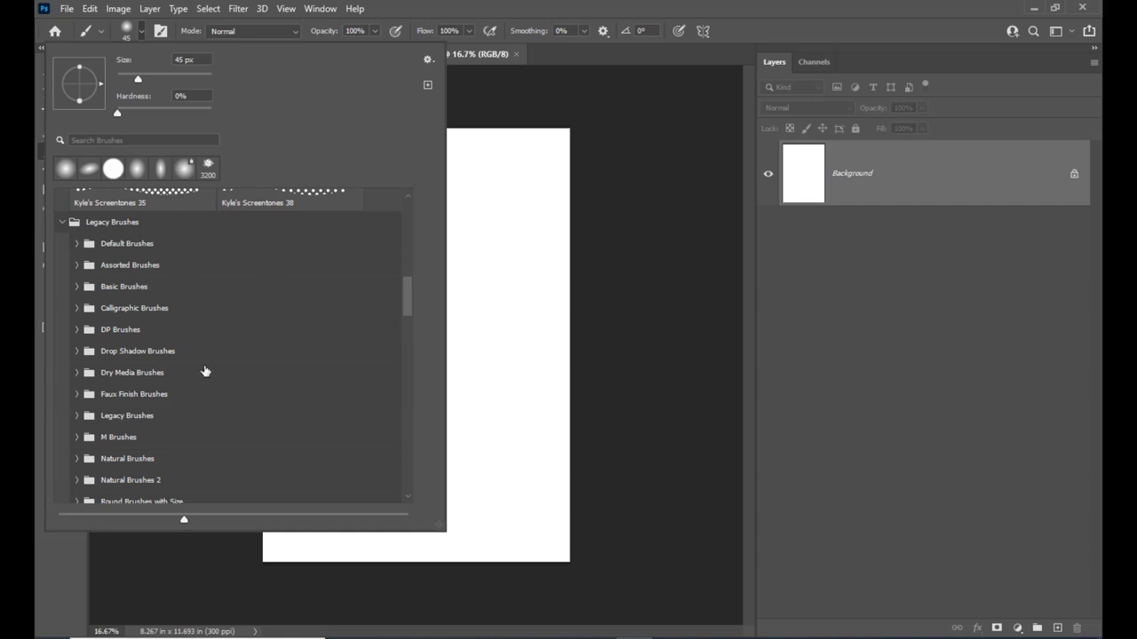
{"action": "scroll", "coordinate": [201, 371], "scroll_direction": "down", "scroll_amount": 2}
{"action": "scroll", "coordinate": [110, 418], "scroll_direction": "down", "scroll_amount": 1}
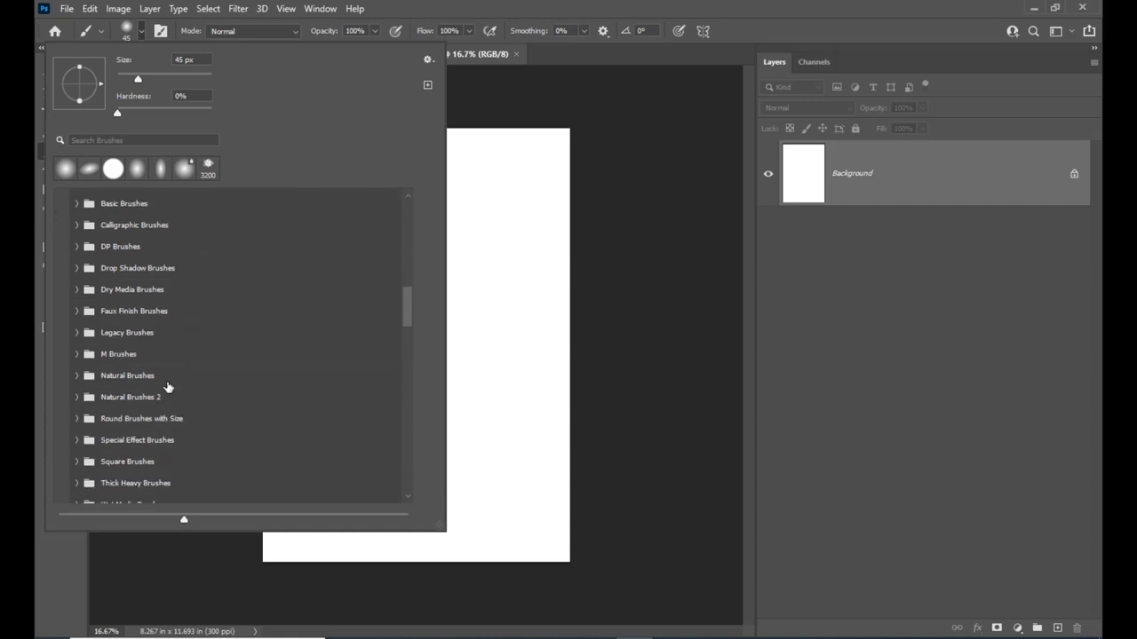
{"action": "left_click", "coordinate": [77, 366]}
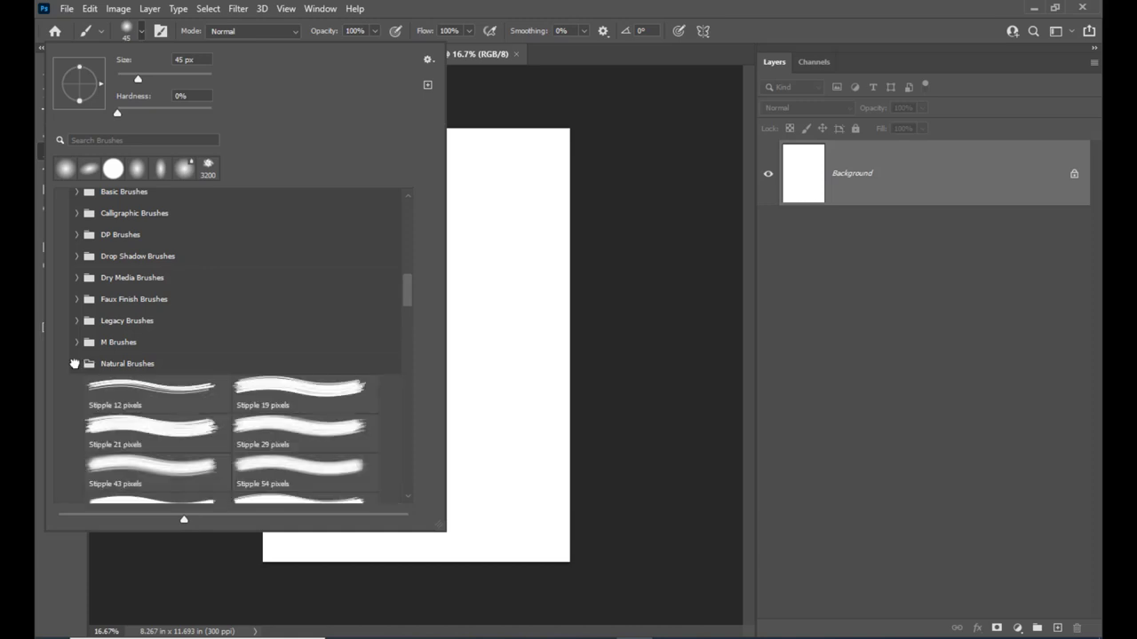
{"action": "left_click", "coordinate": [151, 400]}
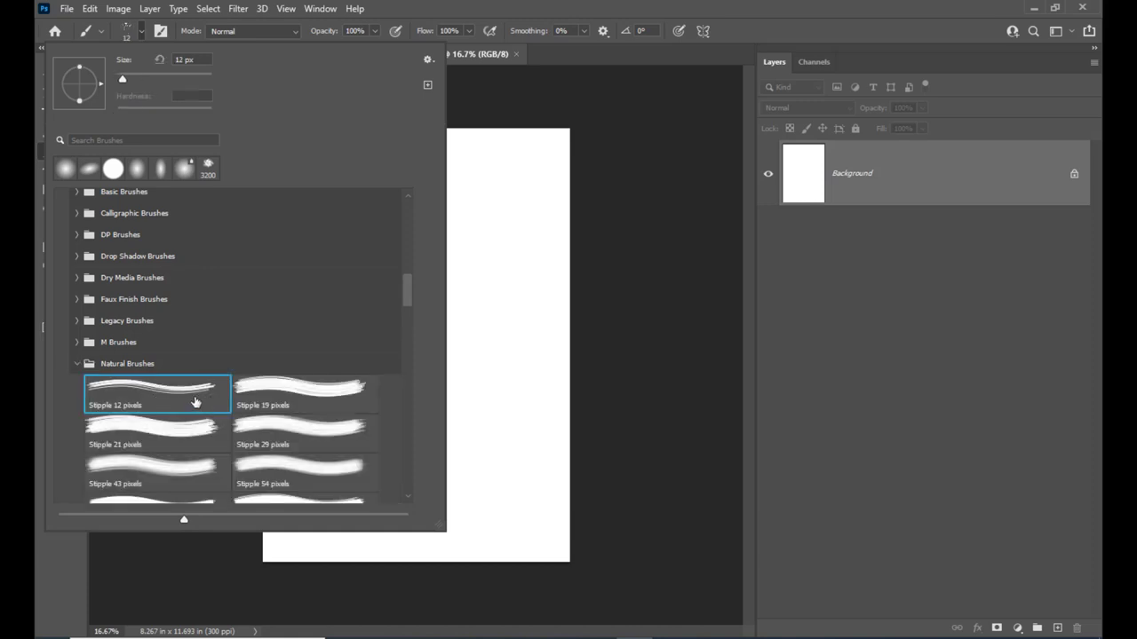
Enlarge the stipple brush to 200 px and paint three long wavy test strokes down the blank canvas of Untitled-1.
{"action": "left_click", "coordinate": [577, 8]}
{"action": "key", "text": "bracketright"}
{"action": "key", "text": "bracketright"}
{"action": "key", "text": "bracketright"}
{"action": "key", "text": "bracketright"}
{"action": "key", "text": "bracketright"}
{"action": "key", "text": "bracketright"}
{"action": "key", "text": "bracketright"}
{"action": "key", "text": "bracketright"}
{"action": "key", "text": "bracketright"}
{"action": "key", "text": "bracketright"}
{"action": "key", "text": "bracketright"}
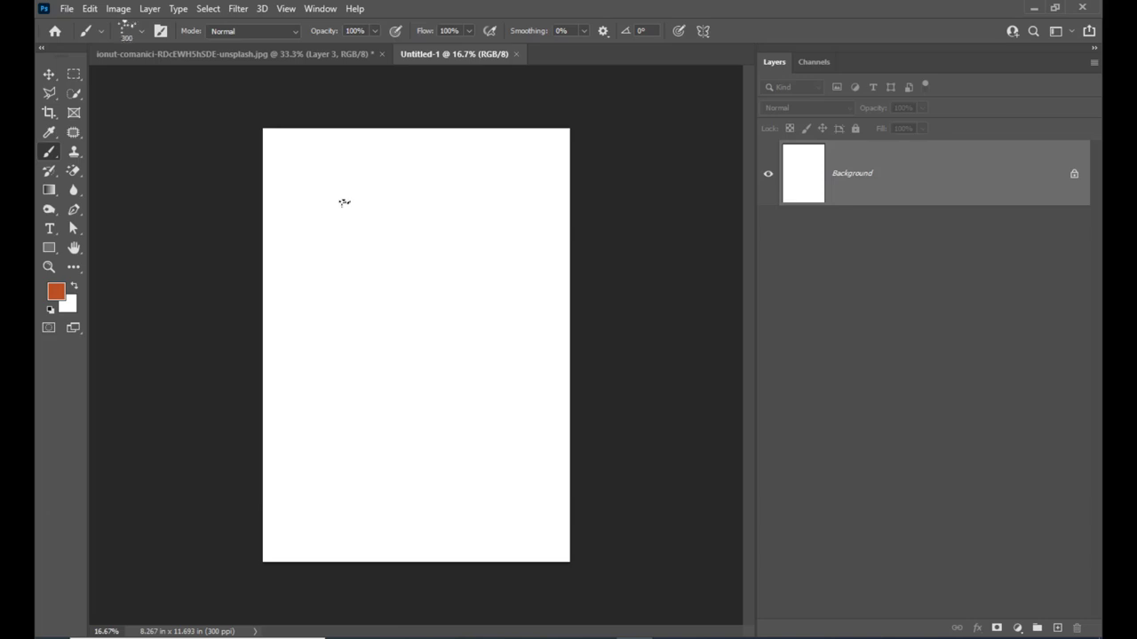
{"action": "mouse_move", "coordinate": [350, 178]}
{"action": "left_mouse_down"}
{"action": "mouse_move", "coordinate": [382, 307]}
{"action": "mouse_move", "coordinate": [360, 433]}
{"action": "left_mouse_up"}
{"action": "left_click", "coordinate": [455, 160]}
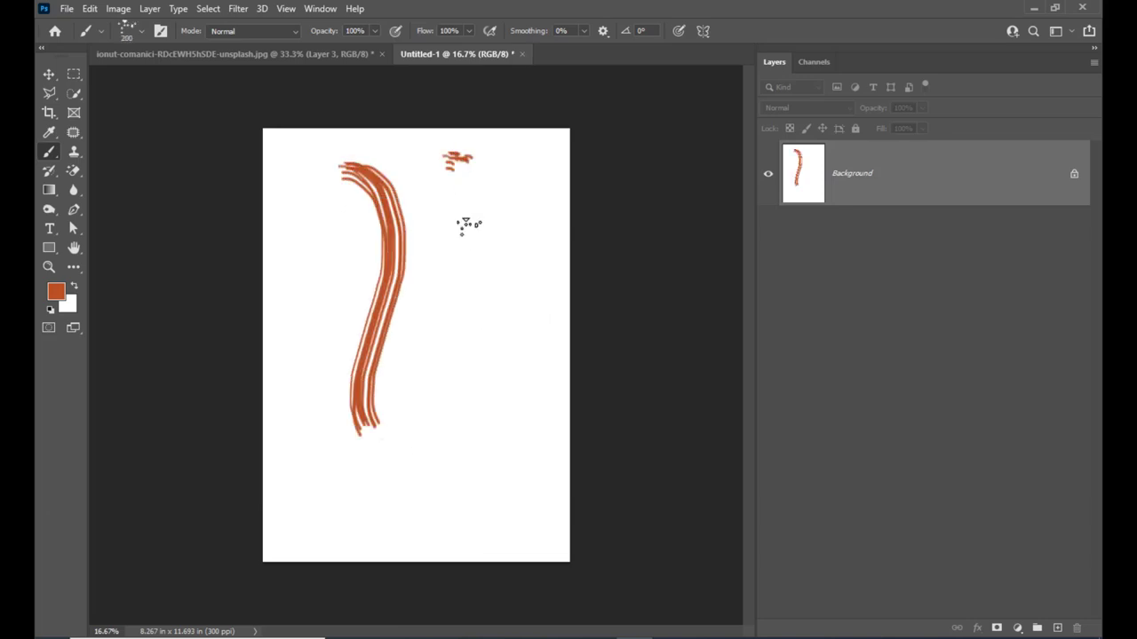
{"action": "left_click_drag", "start_coordinate": [460, 158], "coordinate": [473, 439]}
{"action": "left_click_drag", "start_coordinate": [302, 160], "coordinate": [322, 404]}
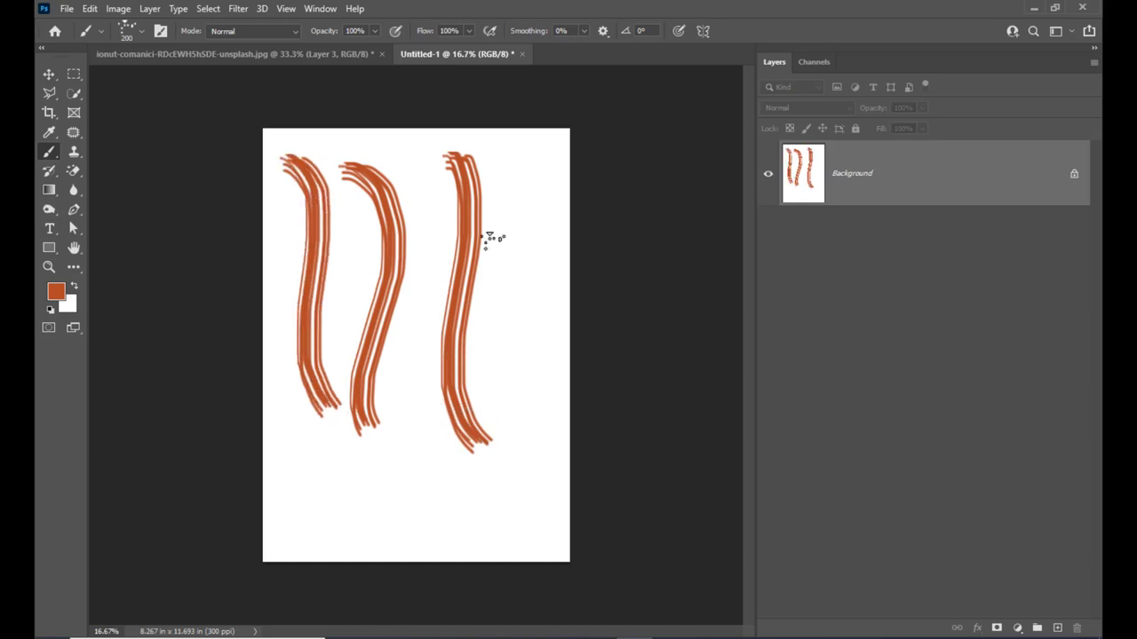
Open the Brush Settings, move them off most of the canvas and enlarge them.
{"action": "left_click", "coordinate": [319, 11]}
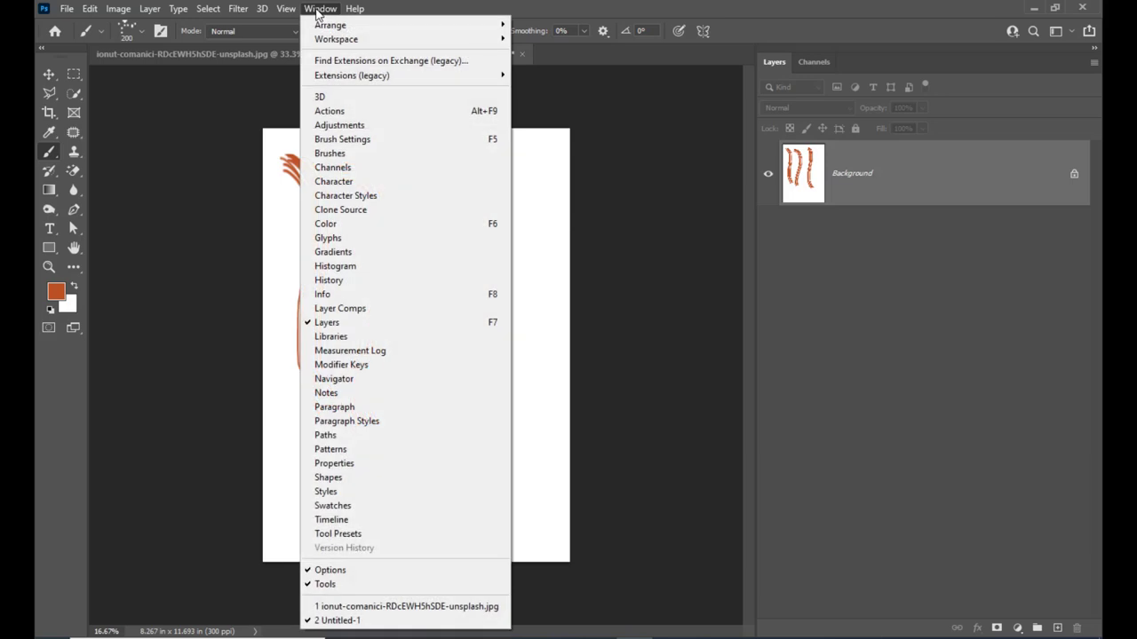
{"action": "left_click", "coordinate": [363, 140]}
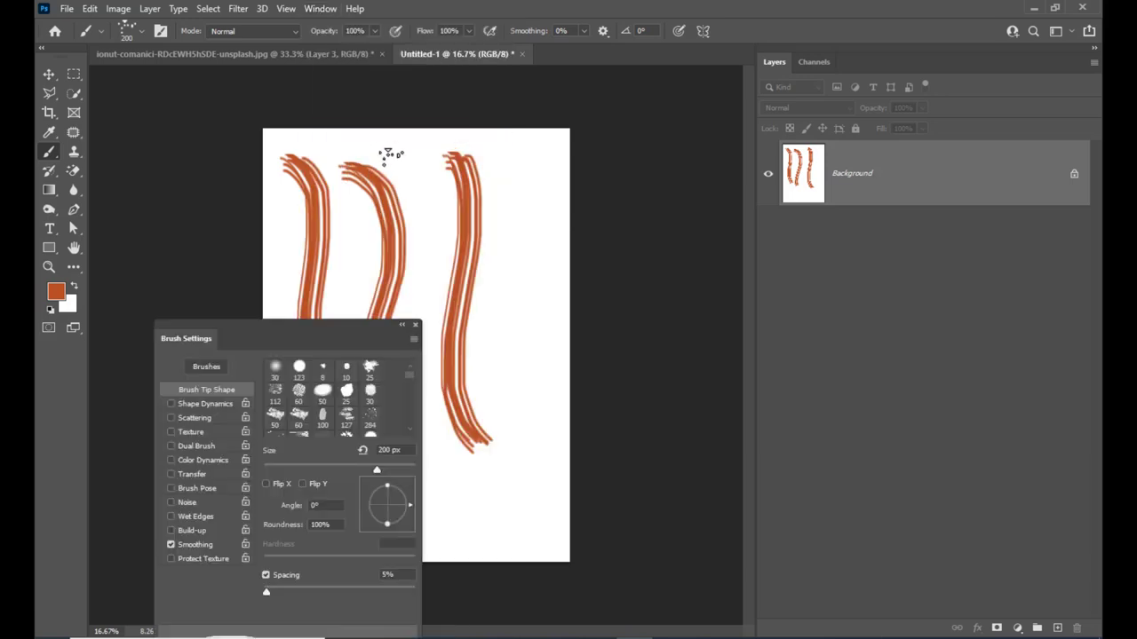
{"action": "mouse_move", "coordinate": [255, 334]}
{"action": "left_mouse_down"}
{"action": "mouse_move", "coordinate": [621, 142]}
{"action": "mouse_move", "coordinate": [624, 129]}
{"action": "left_mouse_up"}
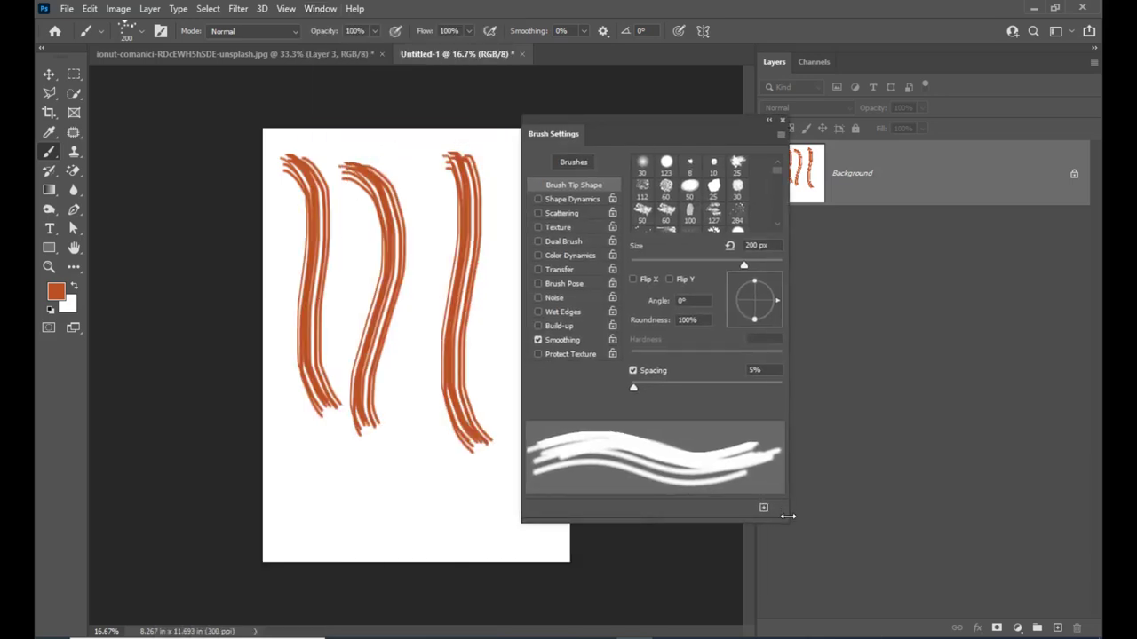
{"action": "left_click_drag", "start_coordinate": [788, 515], "coordinate": [929, 540]}
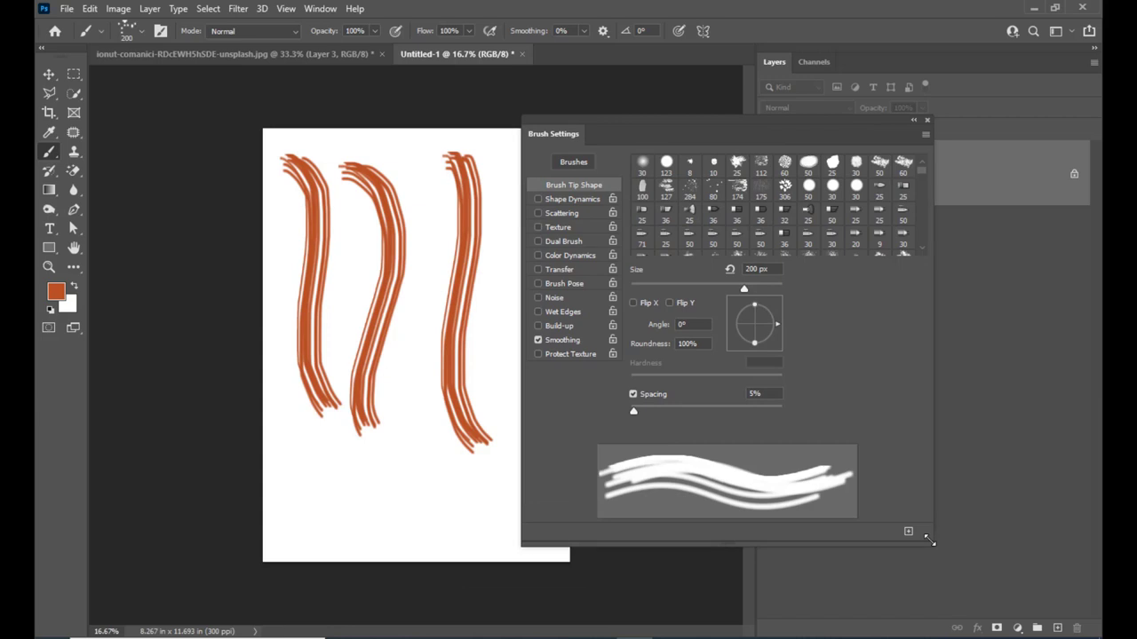
Enable Shape Dynamics with the size control set to Fade, and paint two short test marks near the canvas's upper right corner.
{"action": "left_click", "coordinate": [552, 199]}
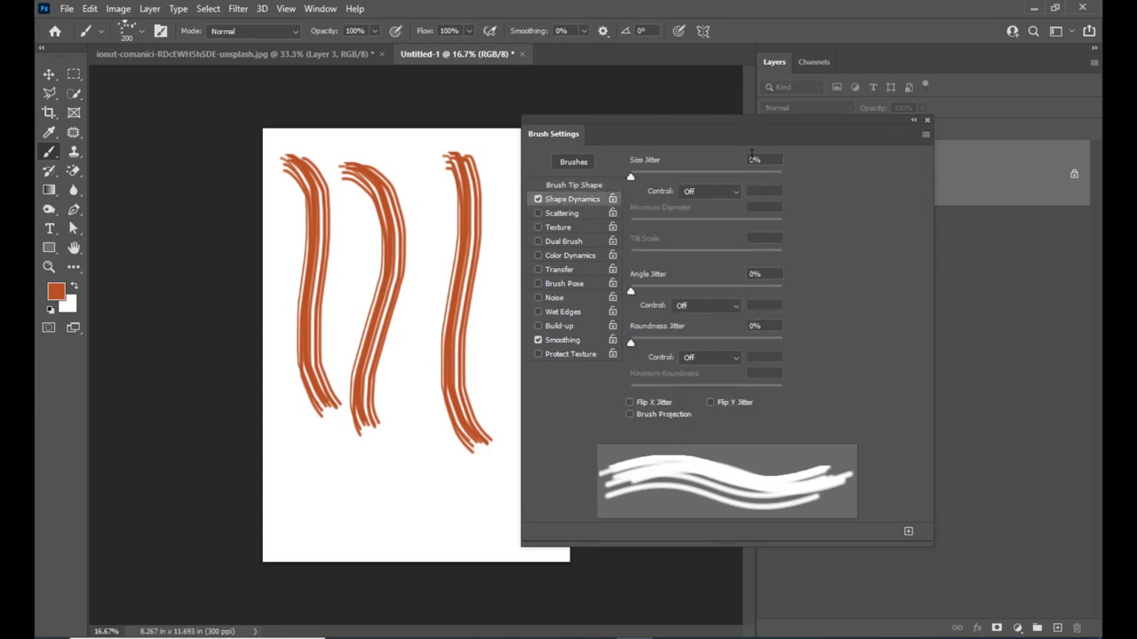
{"action": "left_click_drag", "start_coordinate": [746, 126], "coordinate": [730, 130]}
{"action": "left_click", "coordinate": [683, 195]}
{"action": "left_click", "coordinate": [690, 218]}
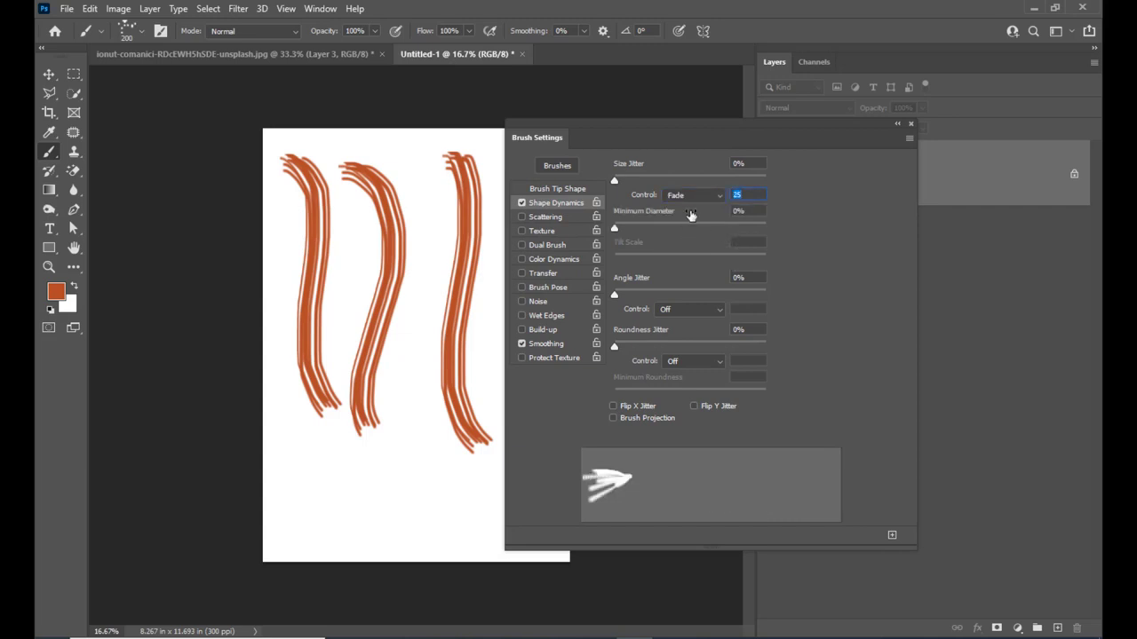
{"action": "left_click_drag", "start_coordinate": [599, 132], "coordinate": [714, 119]}
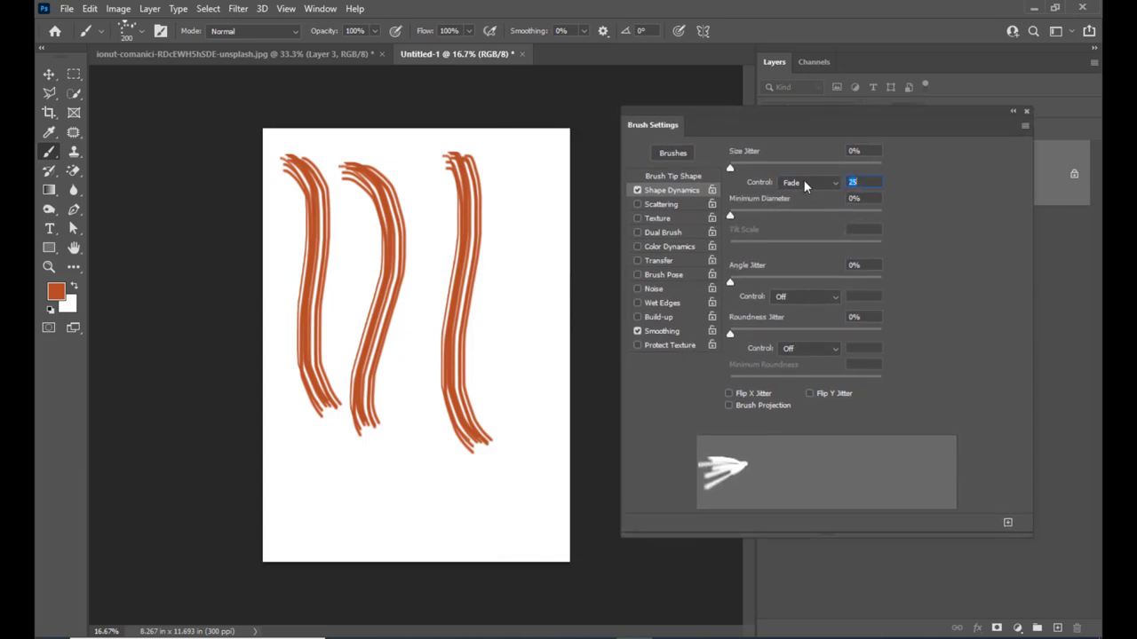
{"action": "mouse_move", "coordinate": [511, 166]}
{"action": "left_mouse_down"}
{"action": "mouse_move", "coordinate": [529, 177]}
{"action": "mouse_move", "coordinate": [529, 222]}
{"action": "left_mouse_up"}
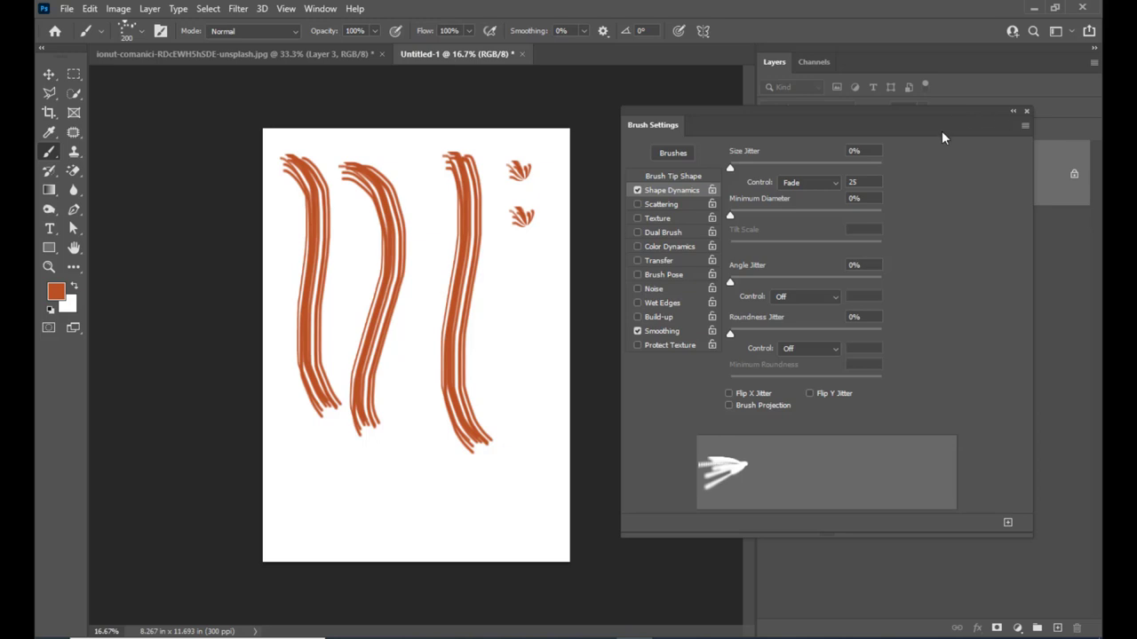
Set the size fade length to 300 and paint three tapering test strokes in the free areas of the canvas.
{"action": "left_click", "coordinate": [854, 182]}
{"action": "type", "text": "3"}
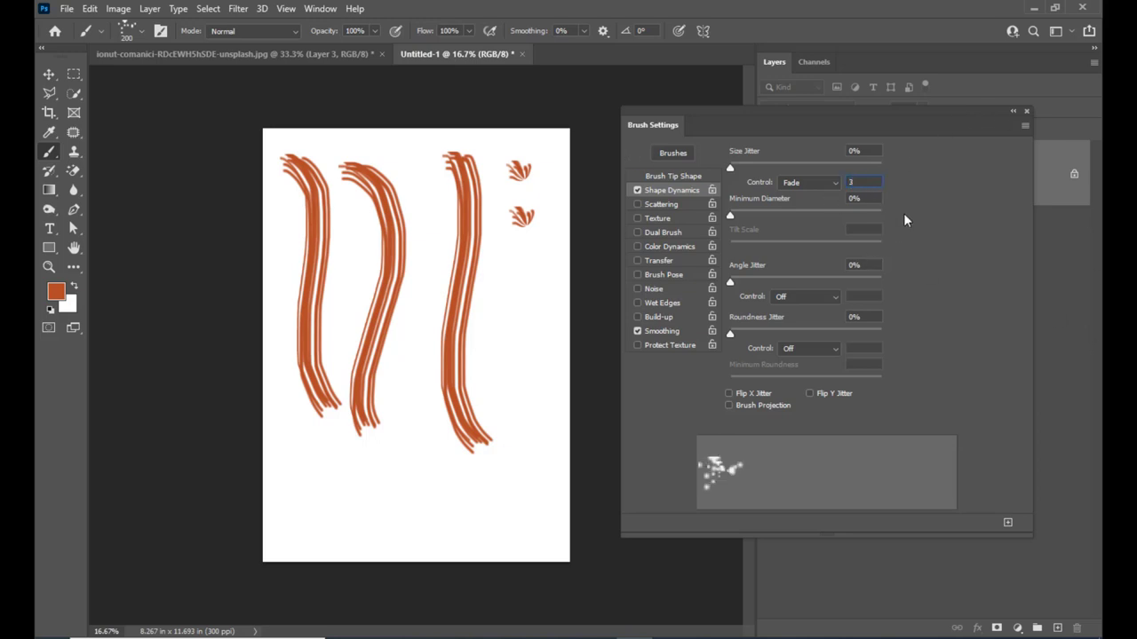
{"action": "type", "text": "00"}
{"action": "key", "text": "Tab"}
{"action": "mouse_move", "coordinate": [509, 262]}
{"action": "left_mouse_down"}
{"action": "mouse_move", "coordinate": [521, 312]}
{"action": "mouse_move", "coordinate": [513, 402]}
{"action": "left_mouse_up"}
{"action": "mouse_move", "coordinate": [401, 361]}
{"action": "left_mouse_down"}
{"action": "mouse_move", "coordinate": [415, 415]}
{"action": "mouse_move", "coordinate": [406, 491]}
{"action": "left_mouse_up"}
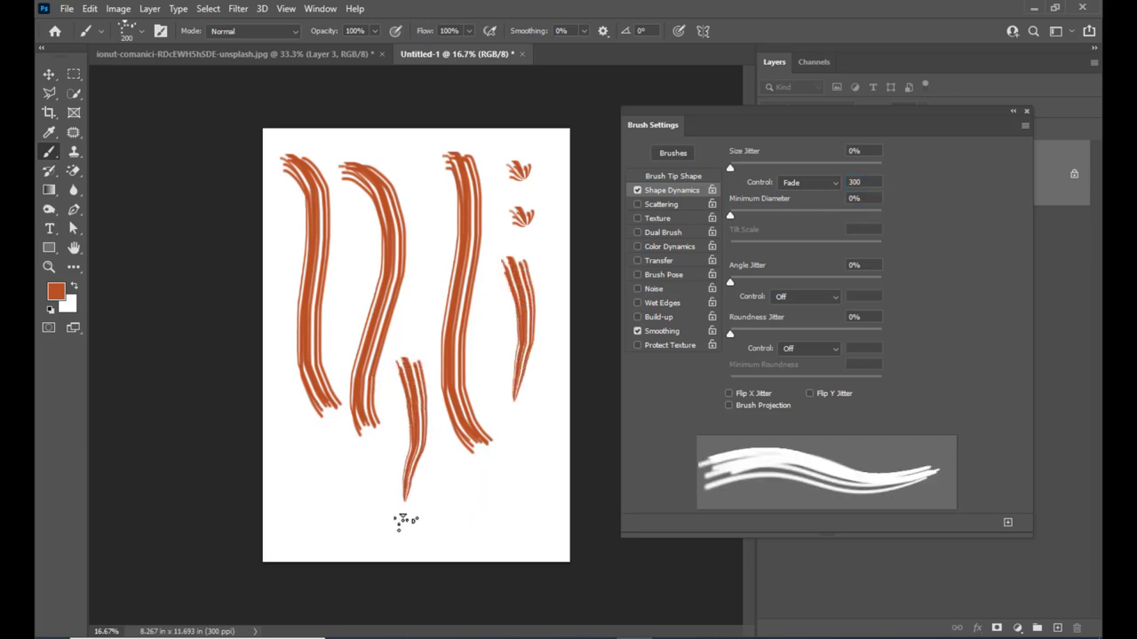
{"action": "left_click_drag", "start_coordinate": [531, 400], "coordinate": [514, 538]}
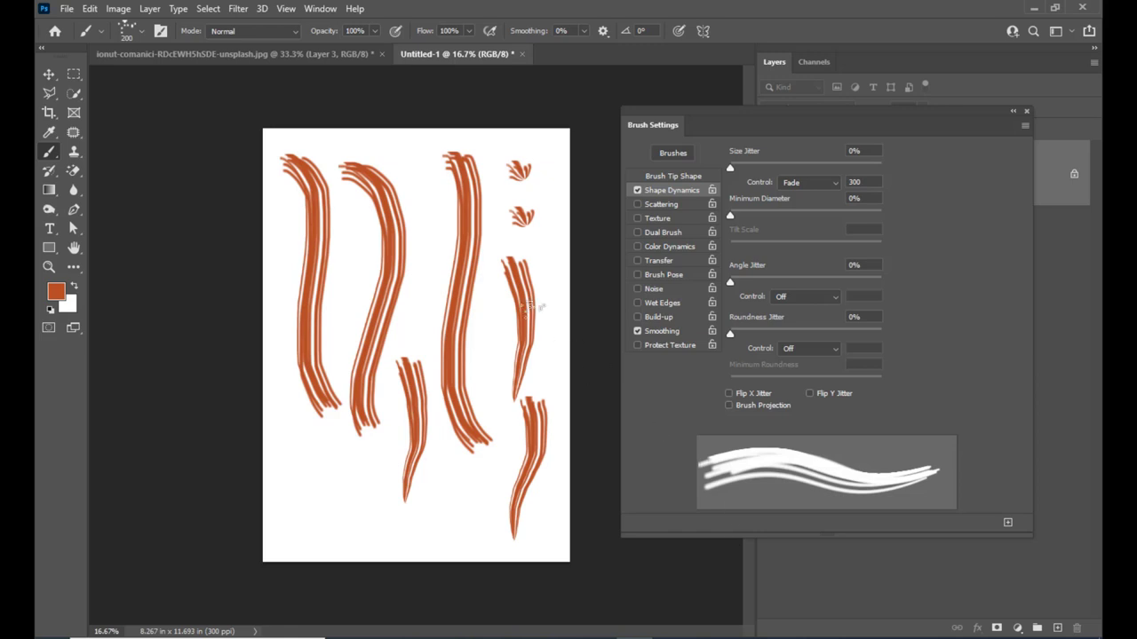
Clear all test strokes from the canvas and leave one fresh curved, tapering stroke in its upper part.
{"action": "key", "text": "Delete"}
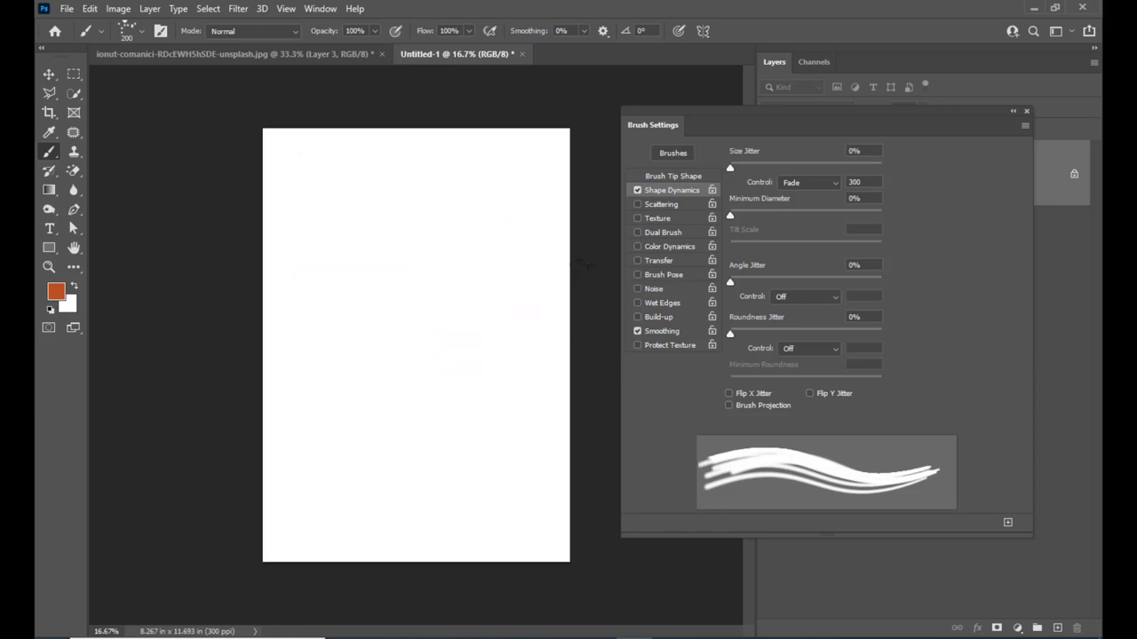
{"action": "left_click_drag", "start_coordinate": [335, 156], "coordinate": [356, 291]}
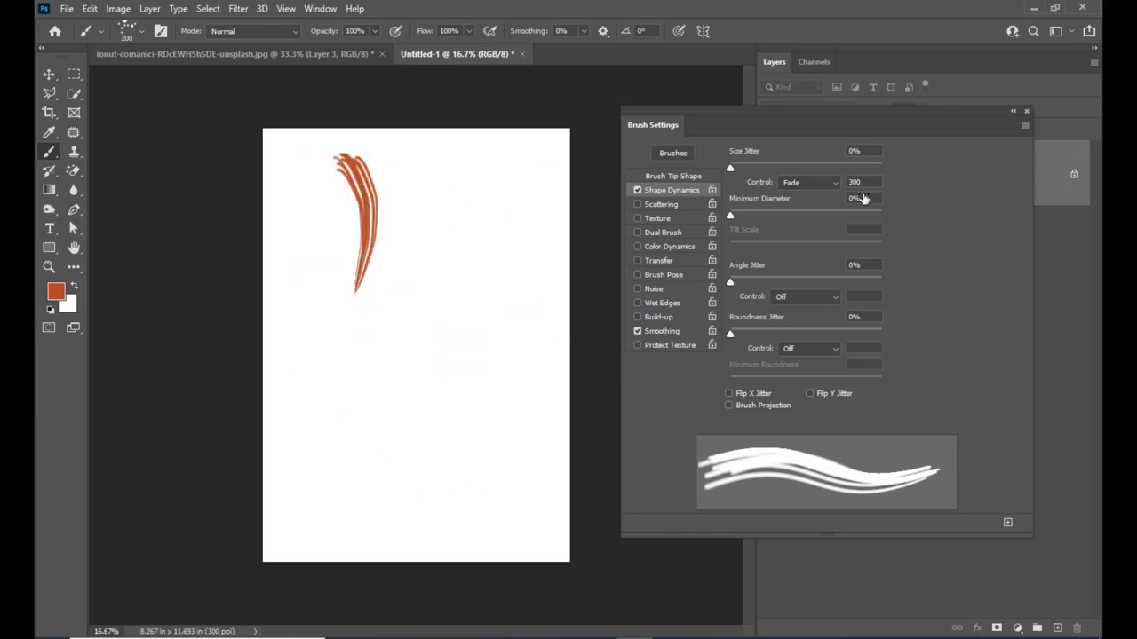
{"action": "key", "text": "Delete"}
{"action": "left_click_drag", "start_coordinate": [427, 161], "coordinate": [442, 293]}
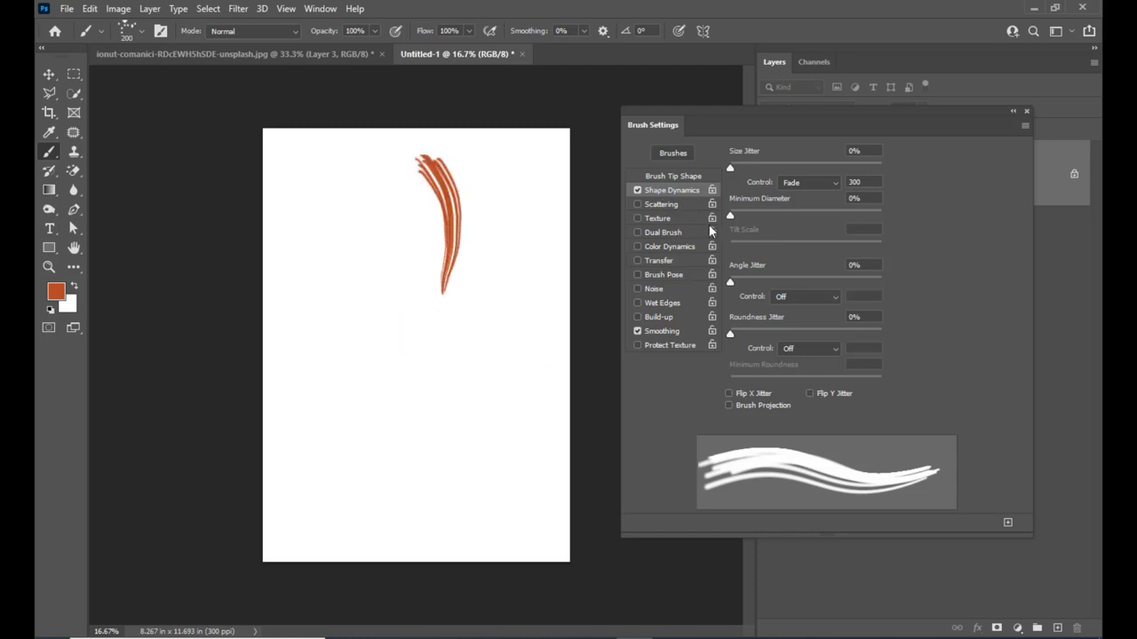
Enable Transfer for the brush and set its opacity control to Fade with a length of 300.
{"action": "left_click", "coordinate": [666, 260]}
{"action": "left_click", "coordinate": [823, 182]}
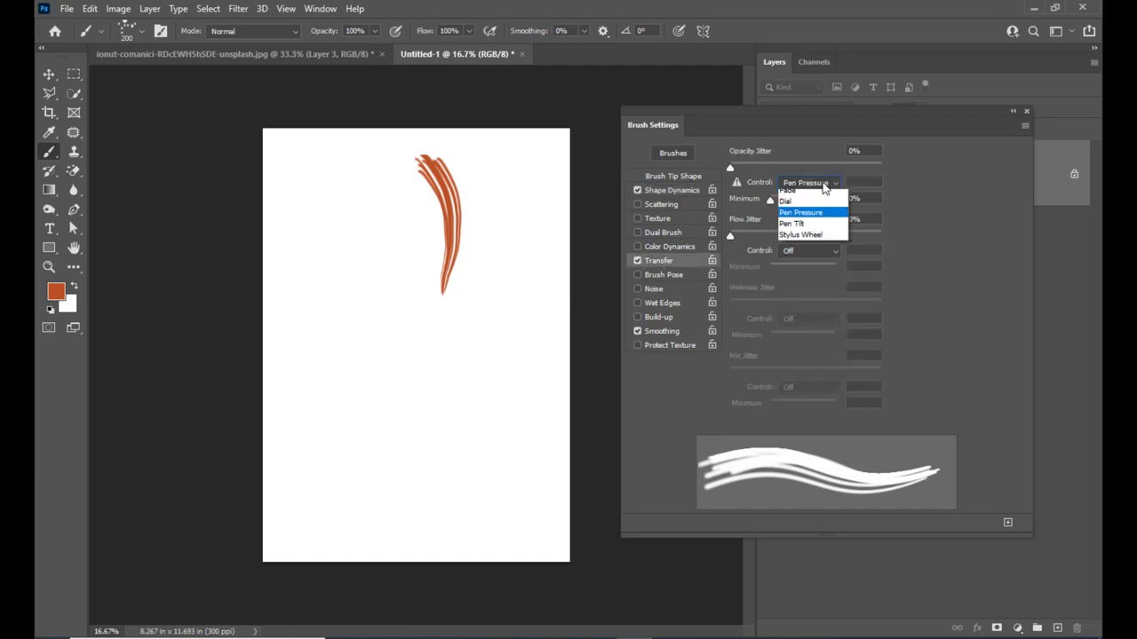
{"action": "left_click", "coordinate": [750, 179]}
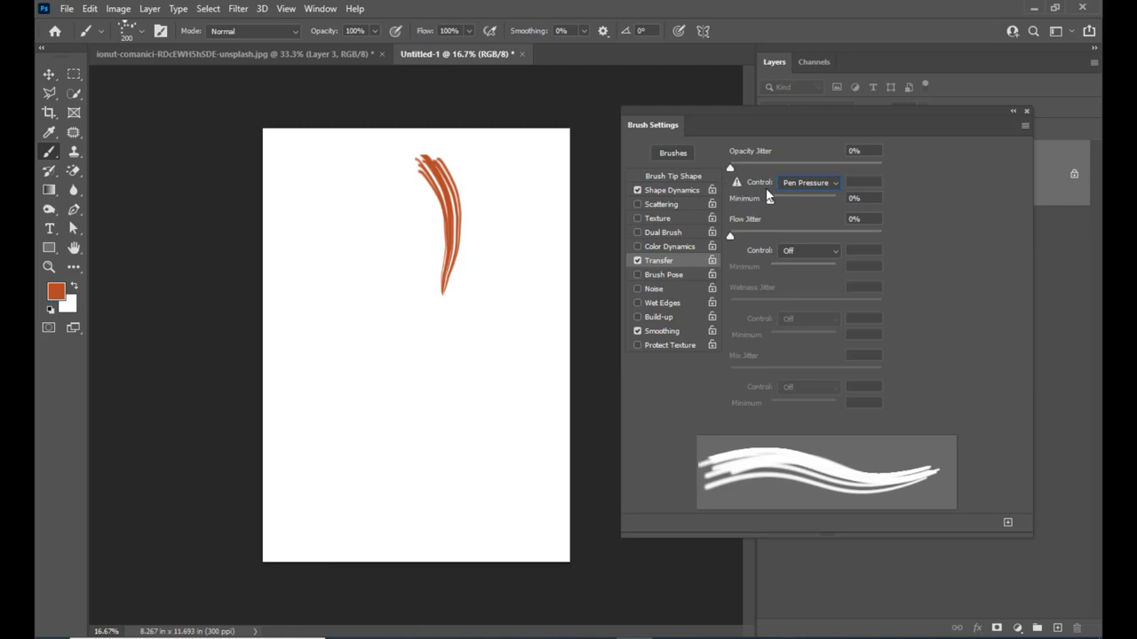
{"action": "left_click", "coordinate": [802, 184]}
{"action": "left_click", "coordinate": [683, 189]}
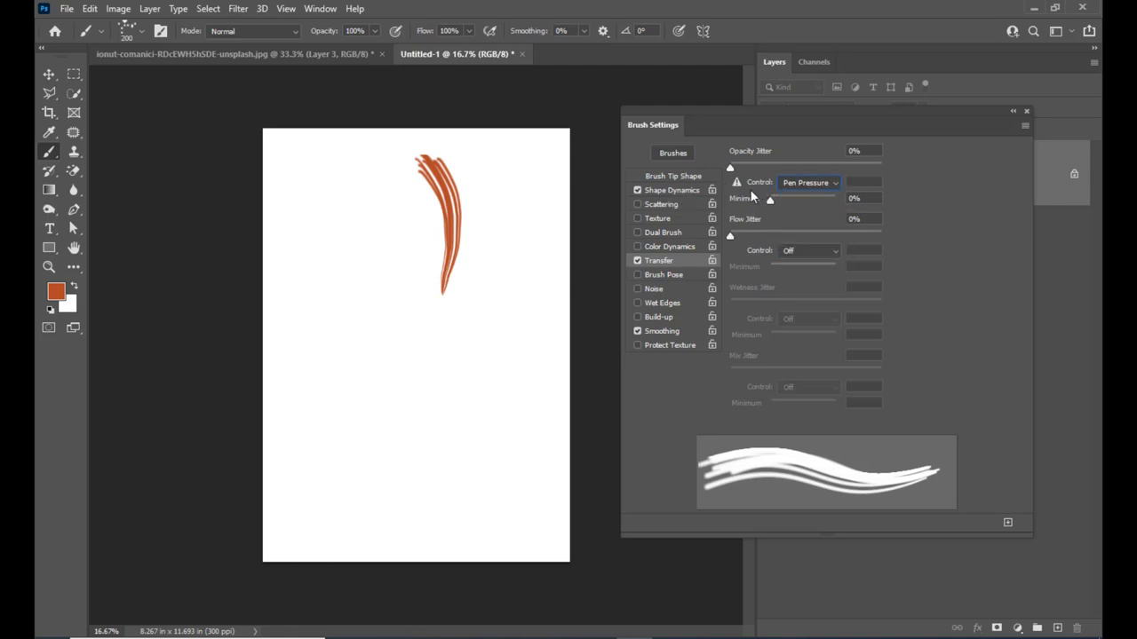
{"action": "left_click", "coordinate": [673, 192]}
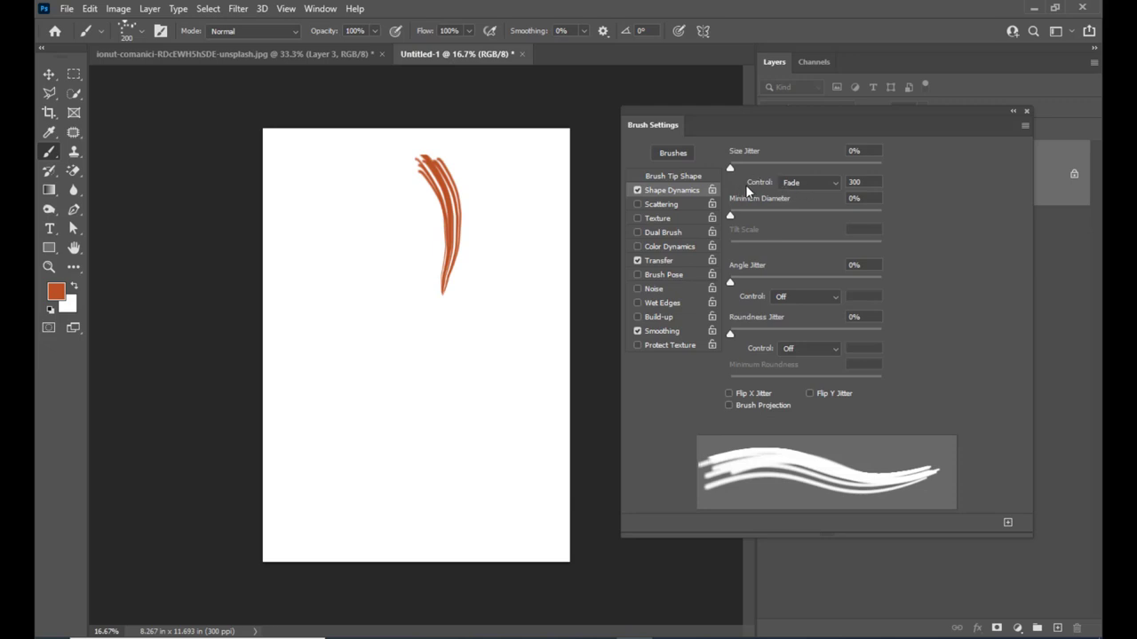
{"action": "left_click", "coordinate": [680, 261]}
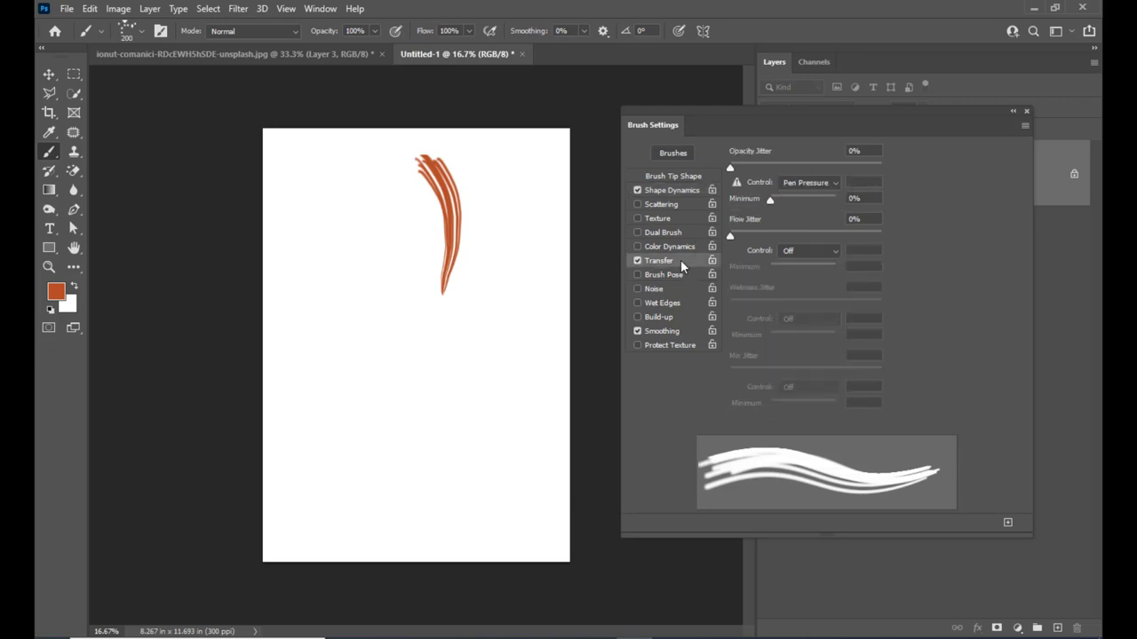
{"action": "left_click", "coordinate": [805, 184]}
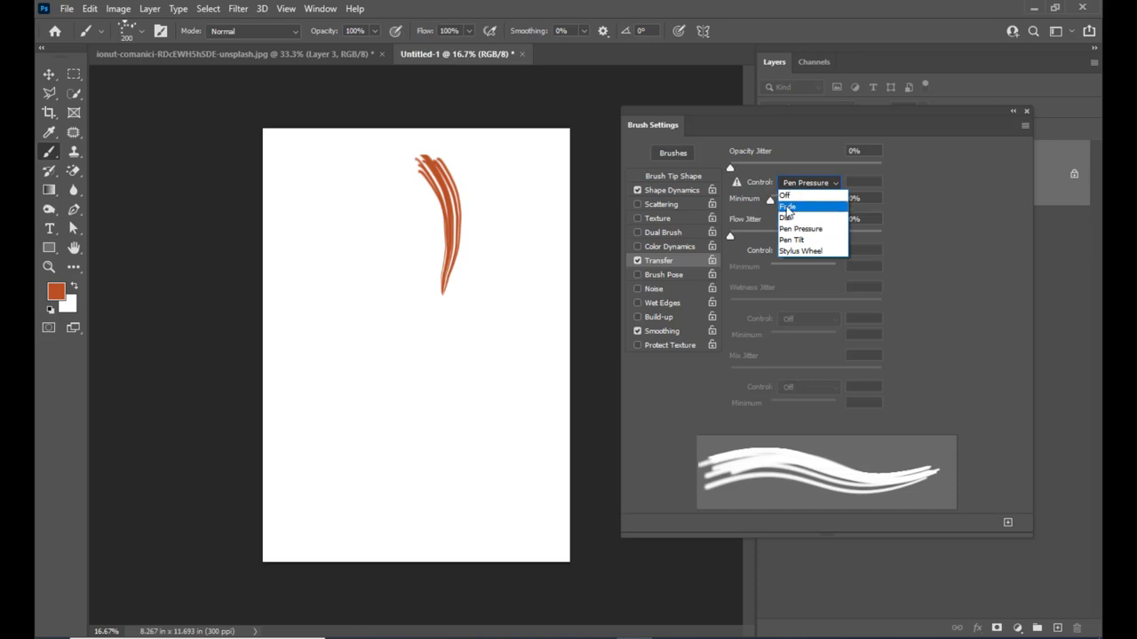
{"action": "left_click", "coordinate": [789, 208]}
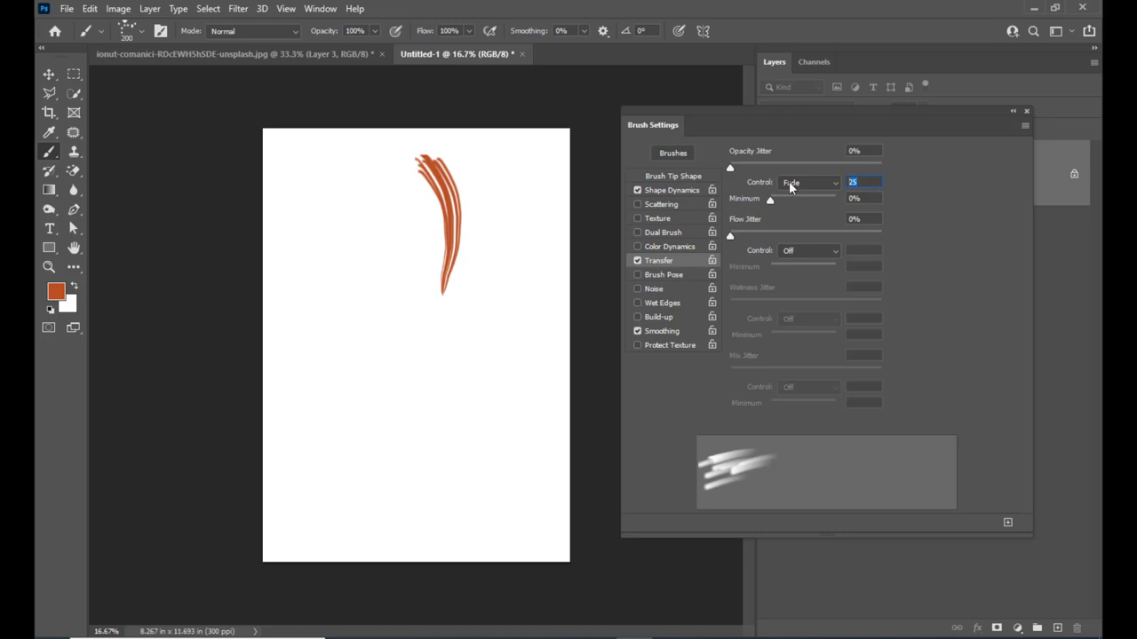
{"action": "type", "text": "300"}
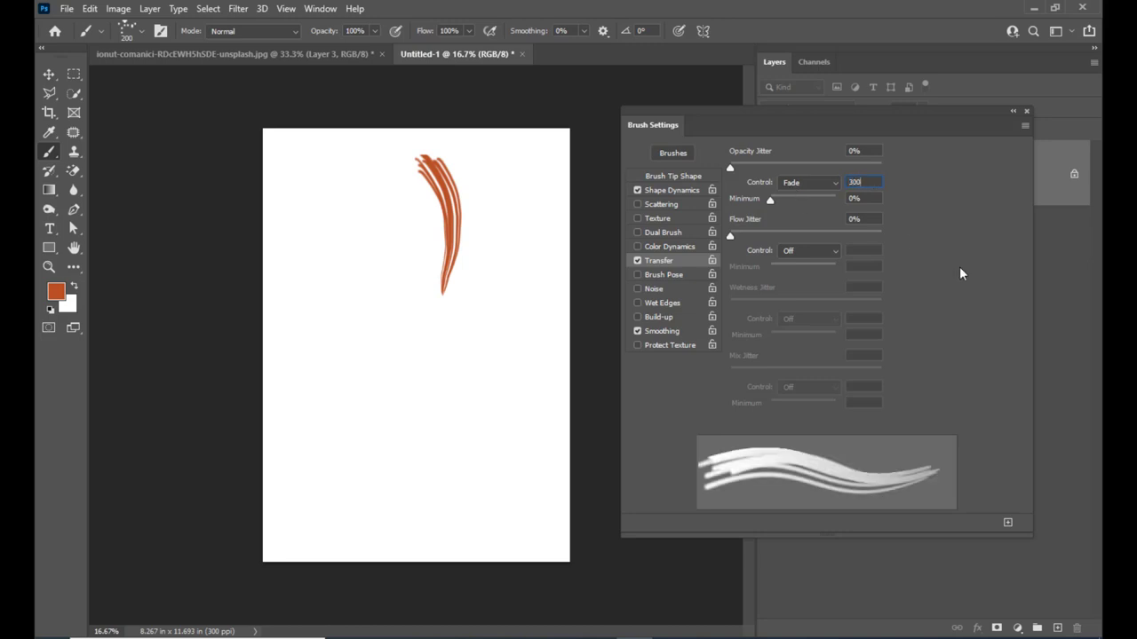
Paint three tapering, fading test strokes in the free areas around the existing curved stroke on the test canvas.
{"action": "mouse_move", "coordinate": [346, 171]}
{"action": "left_mouse_down"}
{"action": "mouse_move", "coordinate": [360, 224]}
{"action": "mouse_move", "coordinate": [349, 305]}
{"action": "left_mouse_up"}
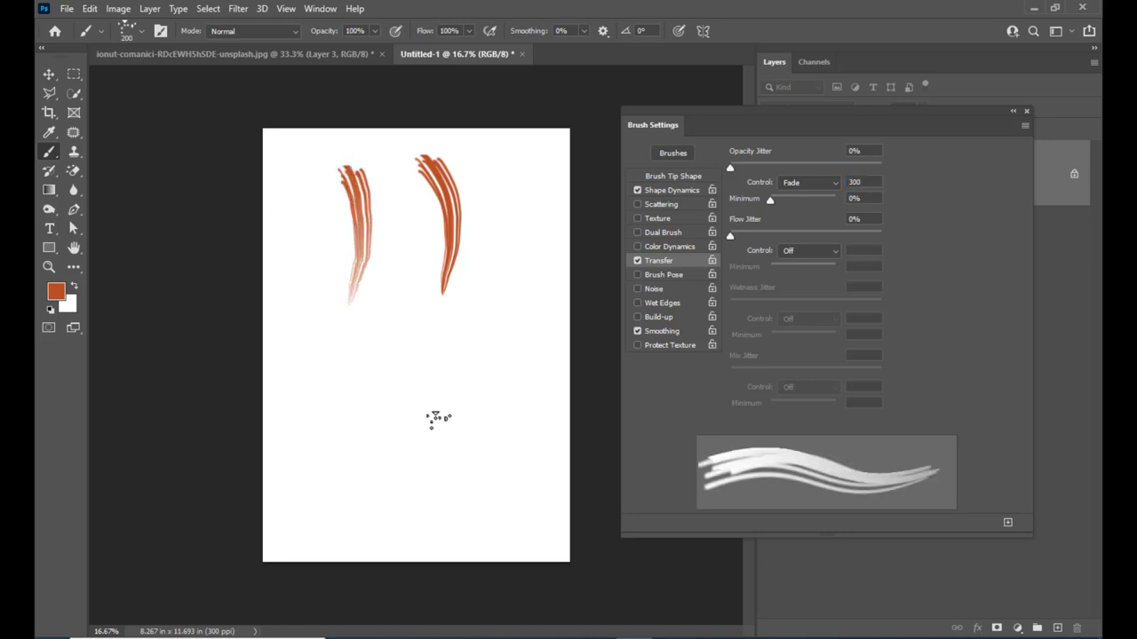
{"action": "left_click_drag", "start_coordinate": [513, 175], "coordinate": [506, 295]}
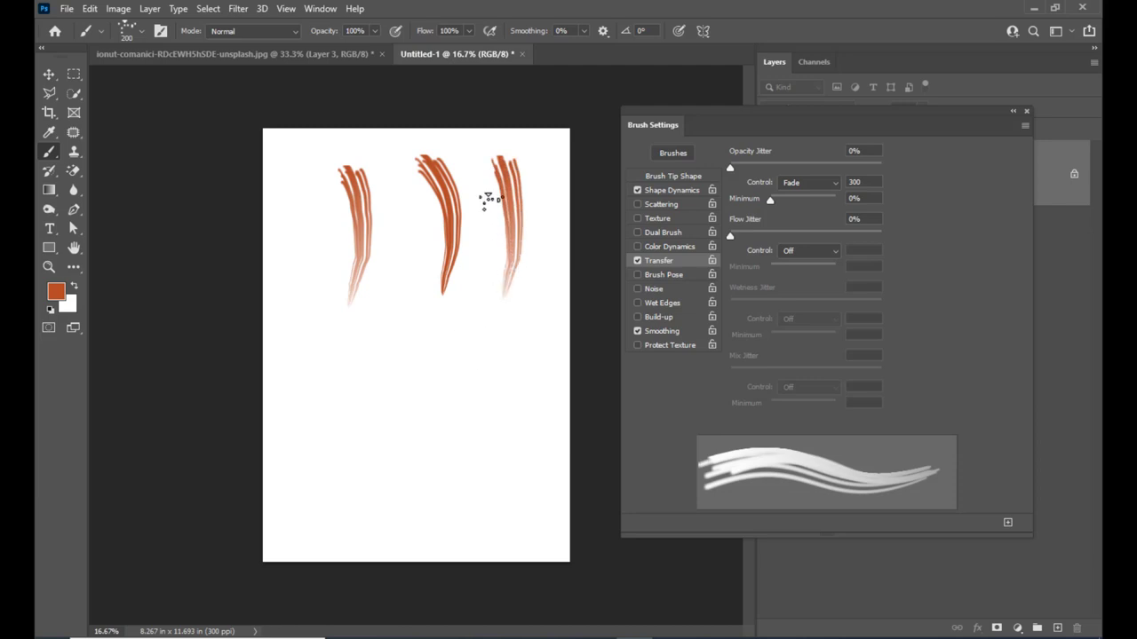
{"action": "mouse_move", "coordinate": [391, 224]}
{"action": "left_mouse_down"}
{"action": "mouse_move", "coordinate": [405, 283]}
{"action": "mouse_move", "coordinate": [405, 363]}
{"action": "left_mouse_up"}
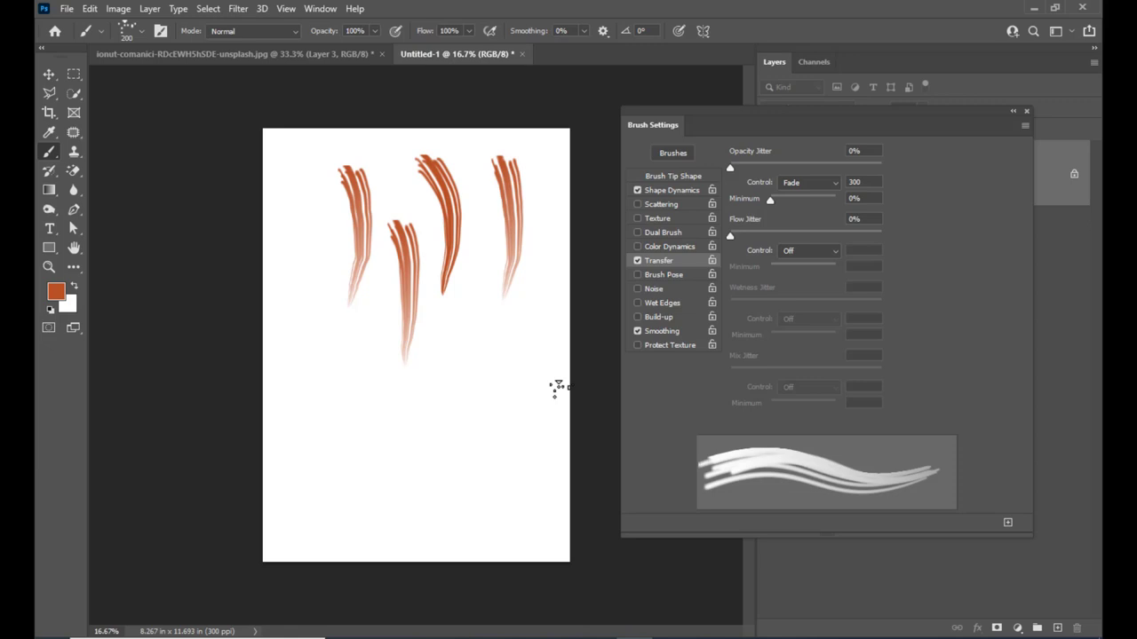
Save the current brush as a new preset named "hairbrush" and check it in the list of brush presets.
{"action": "left_click_drag", "start_coordinate": [668, 118], "coordinate": [634, 122]}
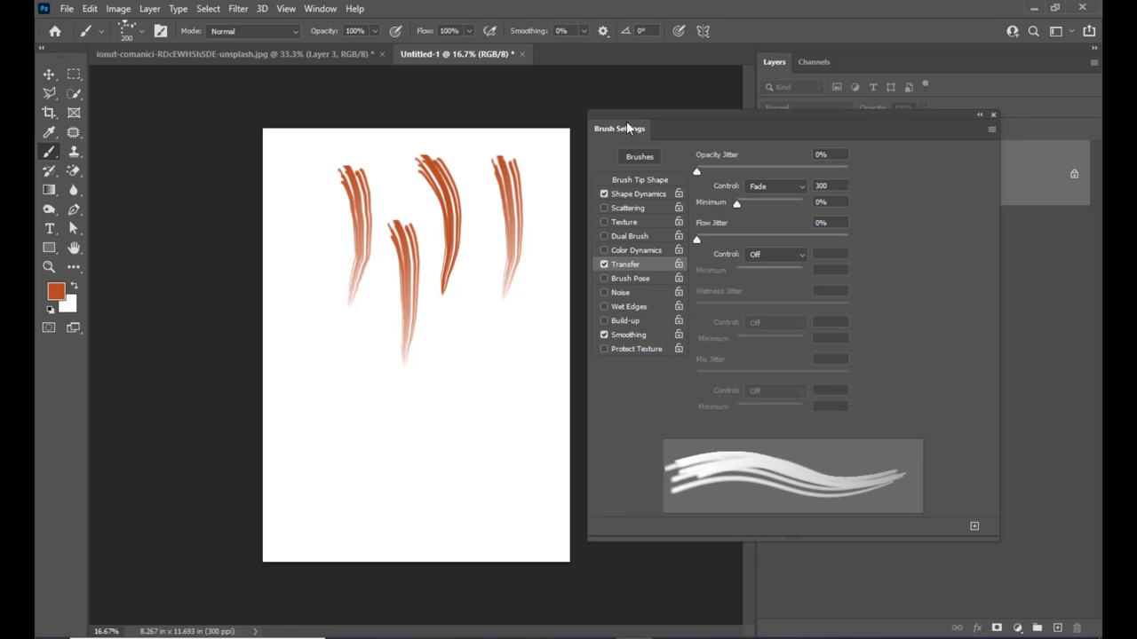
{"action": "left_click_drag", "start_coordinate": [626, 125], "coordinate": [620, 126]}
{"action": "mouse_move", "coordinate": [803, 117]}
{"action": "left_mouse_down"}
{"action": "mouse_move", "coordinate": [793, 118]}
{"action": "mouse_move", "coordinate": [853, 137]}
{"action": "left_mouse_up"}
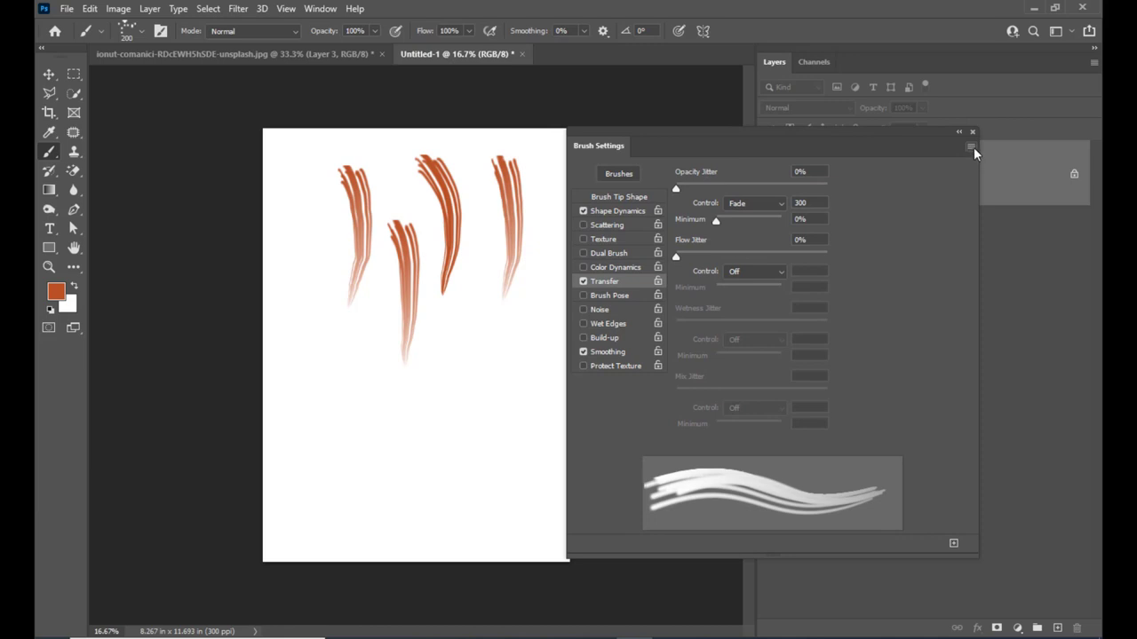
{"action": "left_click", "coordinate": [972, 147]}
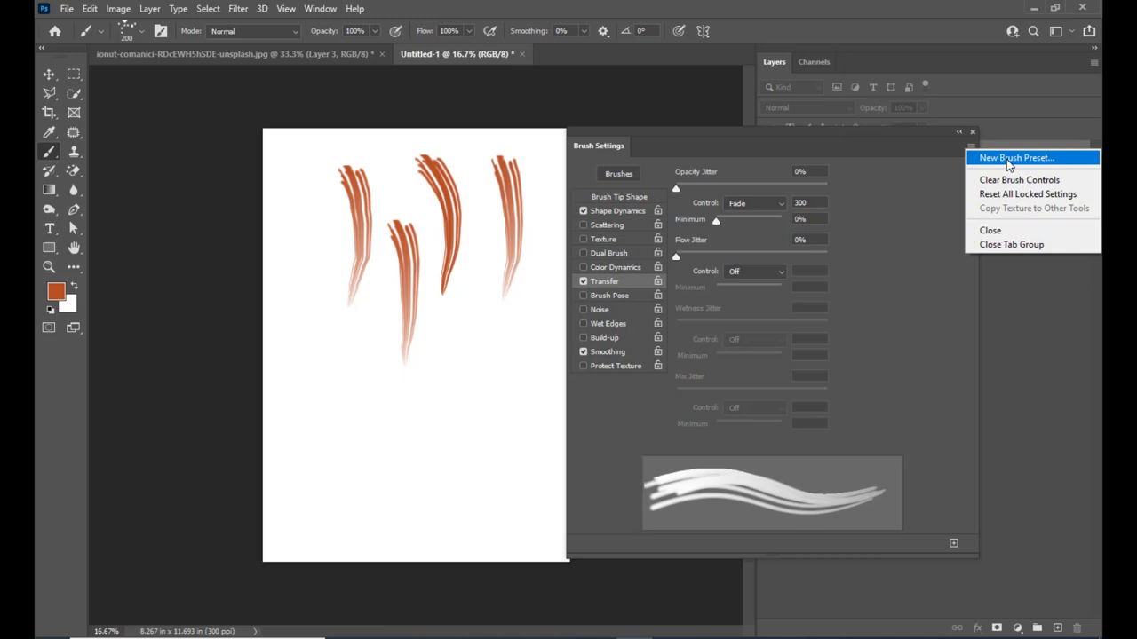
{"action": "left_click", "coordinate": [1009, 161]}
{"action": "mouse_move", "coordinate": [527, 145]}
{"action": "left_mouse_down"}
{"action": "mouse_move", "coordinate": [616, 182]}
{"action": "mouse_move", "coordinate": [329, 214]}
{"action": "left_mouse_up"}
{"action": "left_click", "coordinate": [642, 208]}
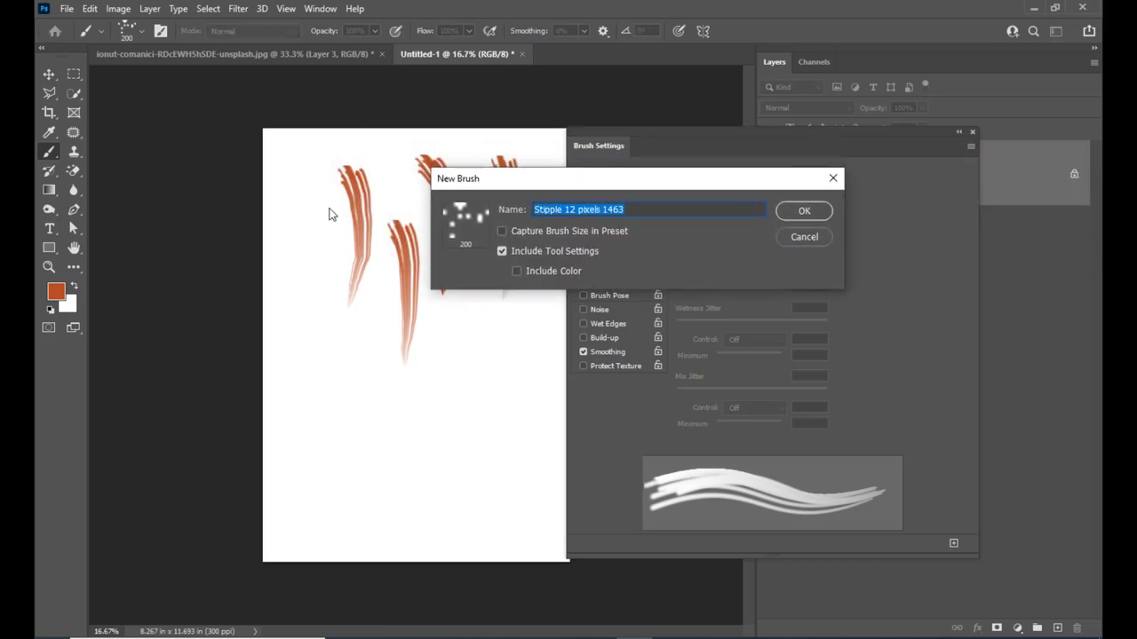
{"action": "type", "text": "hairbrush"}
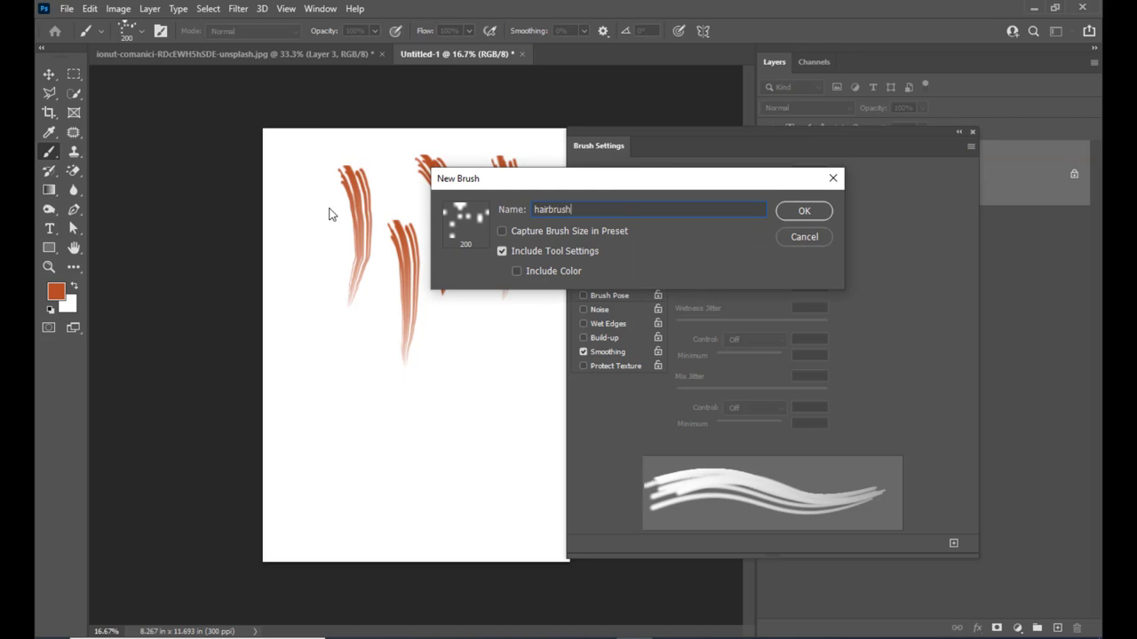
{"action": "left_click_drag", "start_coordinate": [595, 174], "coordinate": [616, 196]}
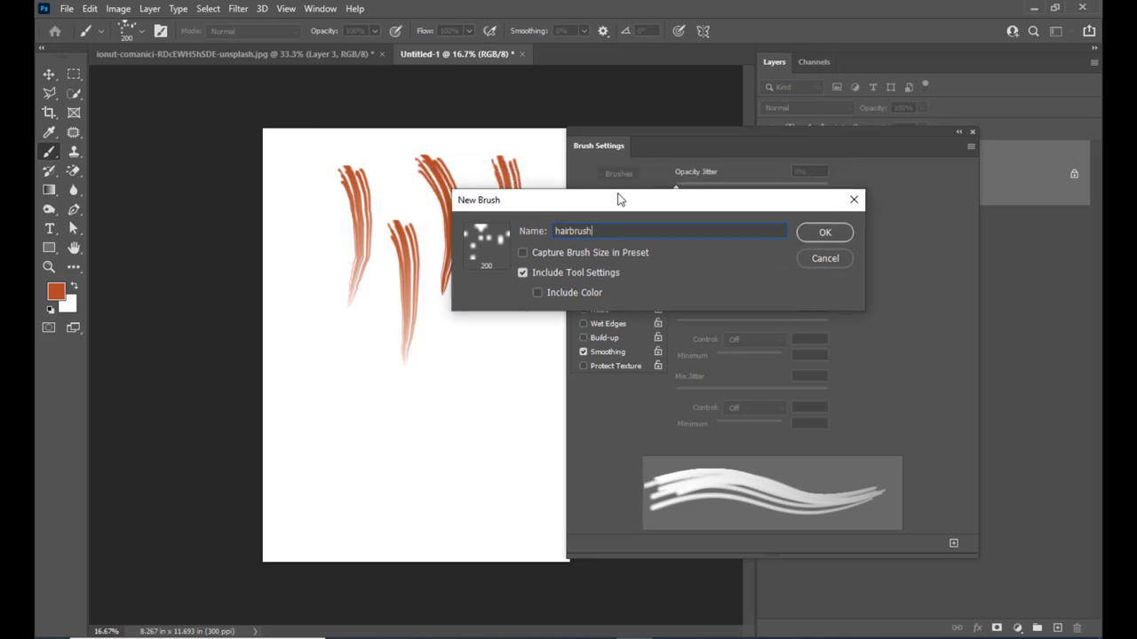
{"action": "left_click", "coordinate": [826, 231]}
{"action": "left_click", "coordinate": [130, 34]}
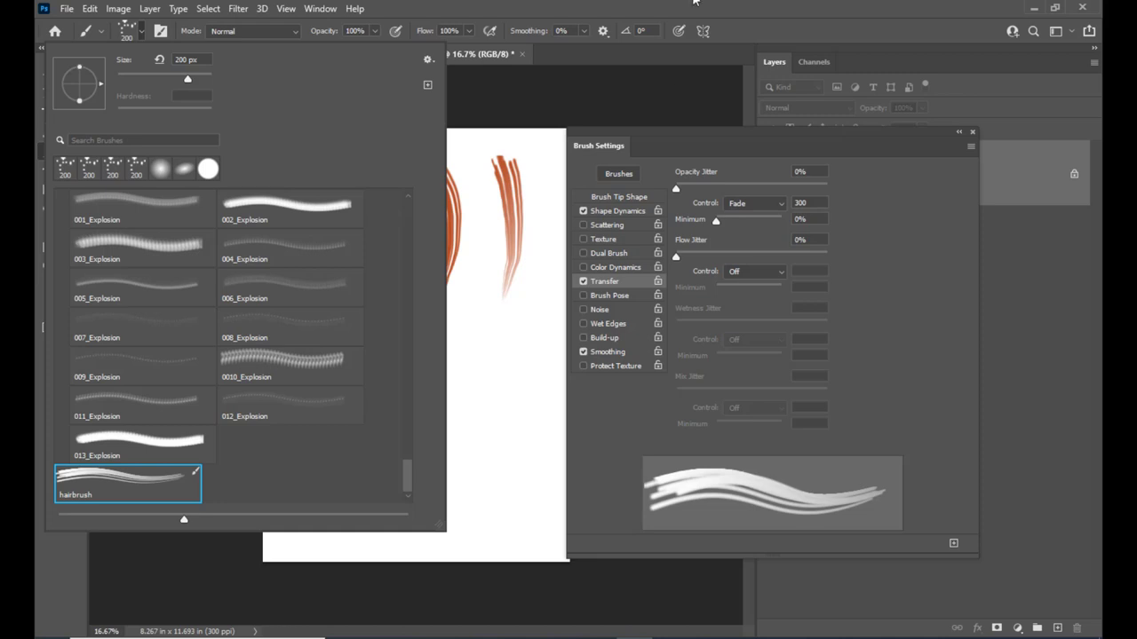
{"action": "left_click", "coordinate": [613, 8]}
Return to the portrait document, close the brush settings and add a new top layer named "hairlayer".
{"action": "left_click", "coordinate": [282, 54]}
{"action": "mouse_move", "coordinate": [686, 133]}
{"action": "left_mouse_down"}
{"action": "mouse_move", "coordinate": [727, 256]}
{"action": "mouse_move", "coordinate": [702, 162]}
{"action": "left_mouse_up"}
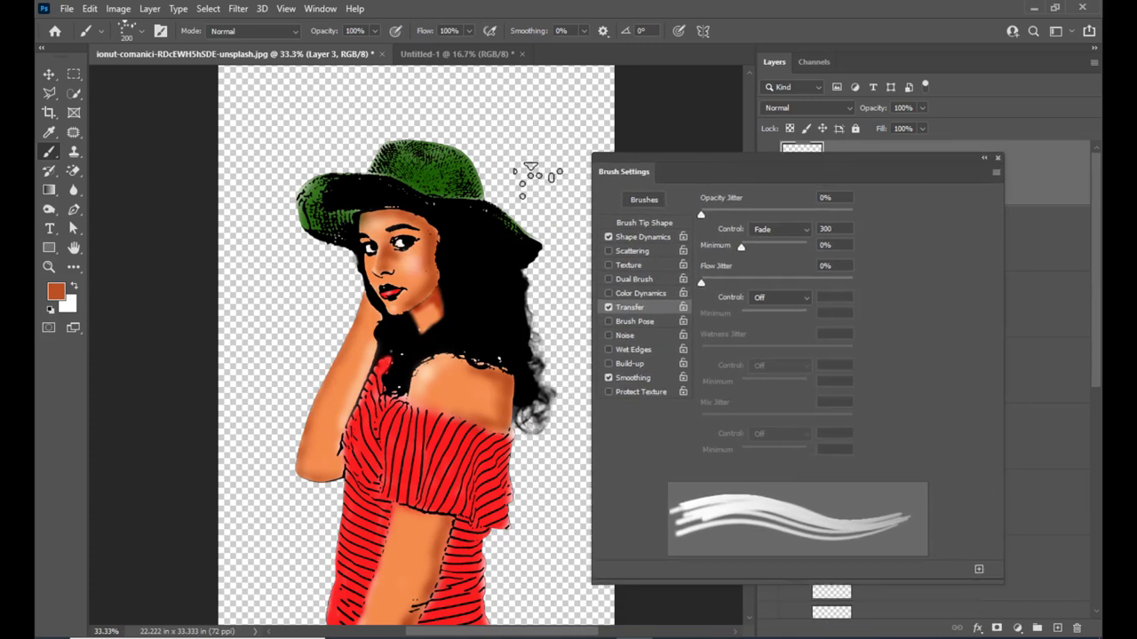
{"action": "left_click", "coordinate": [996, 158]}
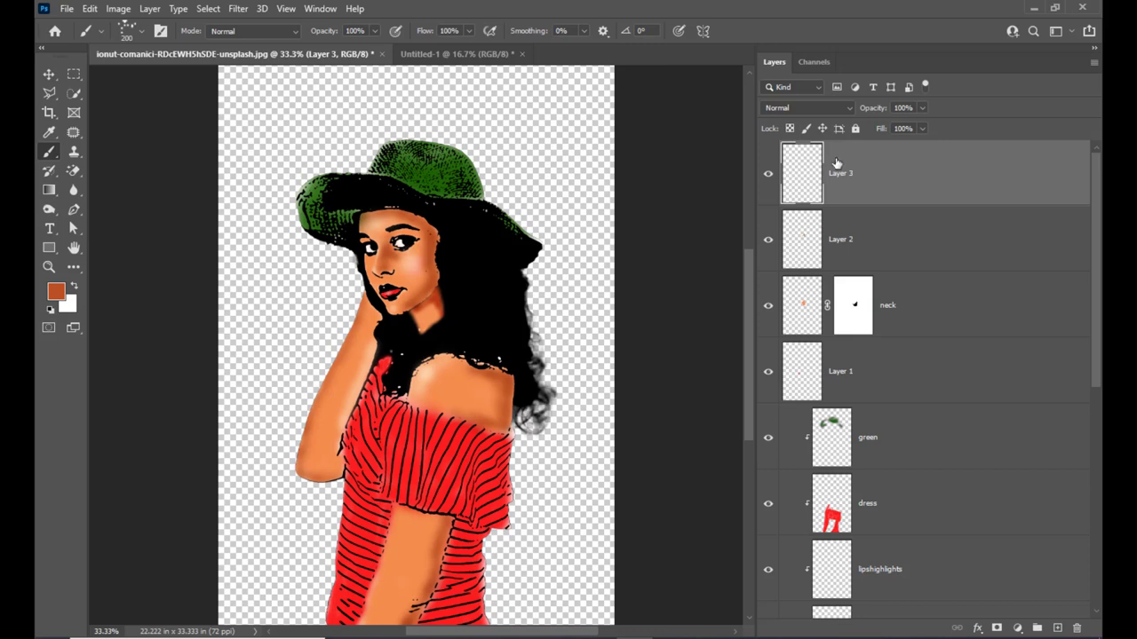
{"action": "left_click", "coordinate": [1056, 628]}
{"action": "double_click", "coordinate": [842, 174]}
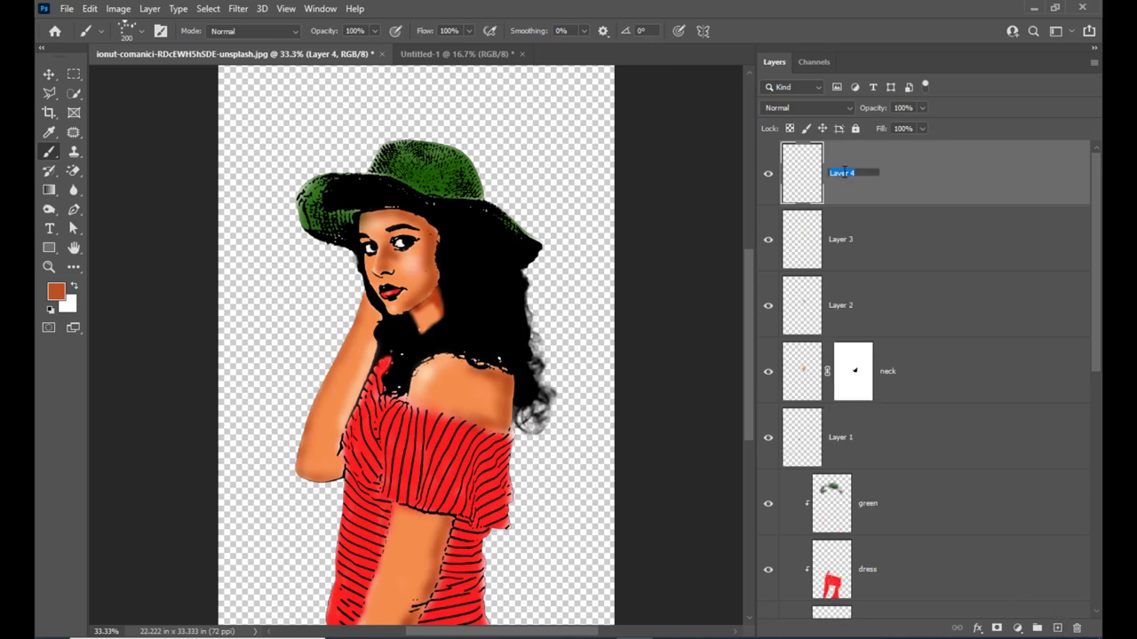
{"action": "type", "text": "H"}
{"action": "key", "text": "Return"}
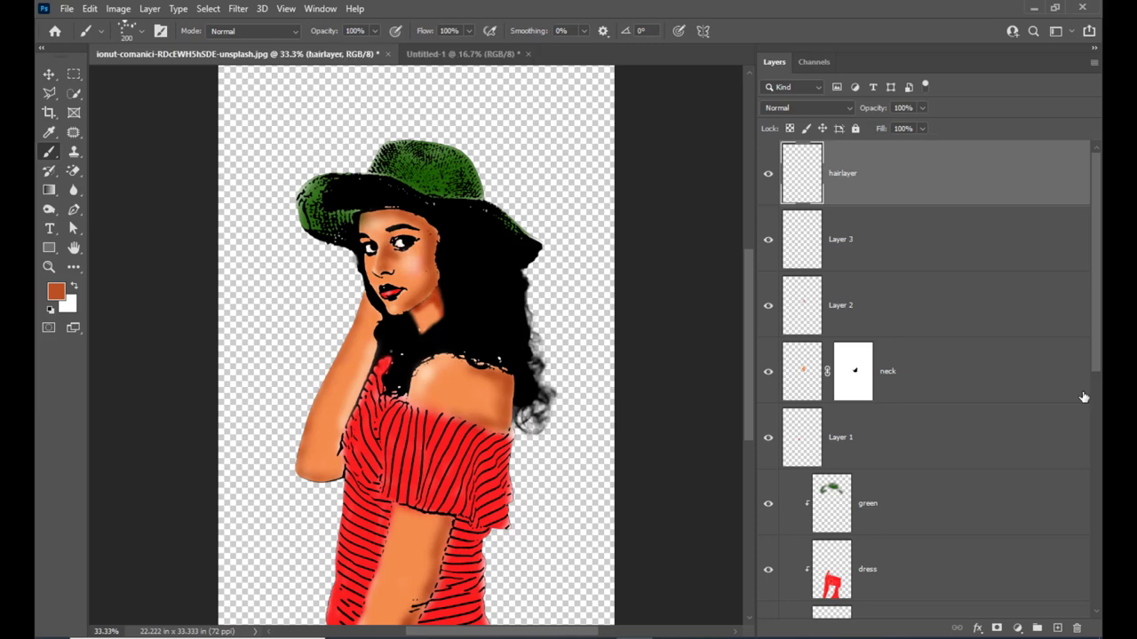
Set the foreground colour to the medium grey 848281.
{"action": "left_click", "coordinate": [55, 292]}
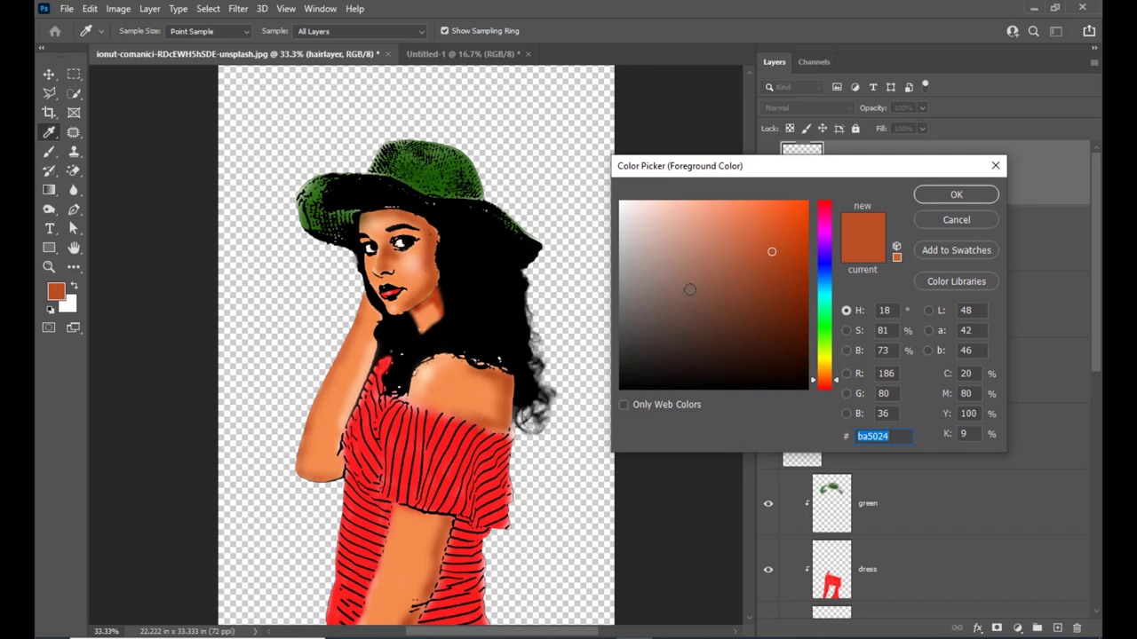
{"action": "left_click", "coordinate": [678, 303]}
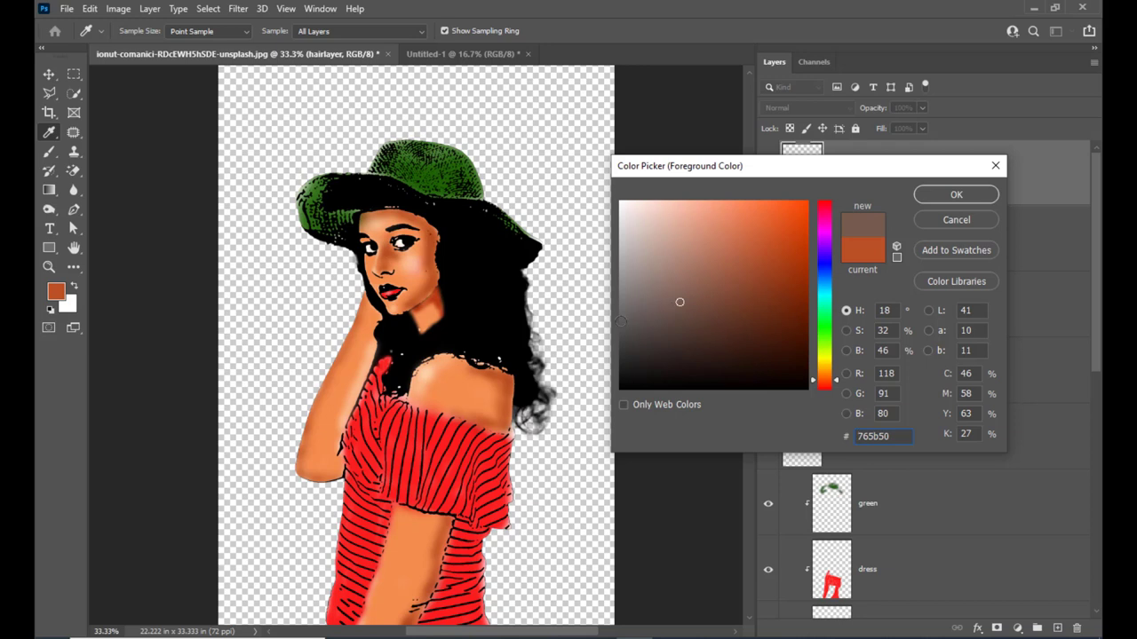
{"action": "left_click", "coordinate": [623, 322]}
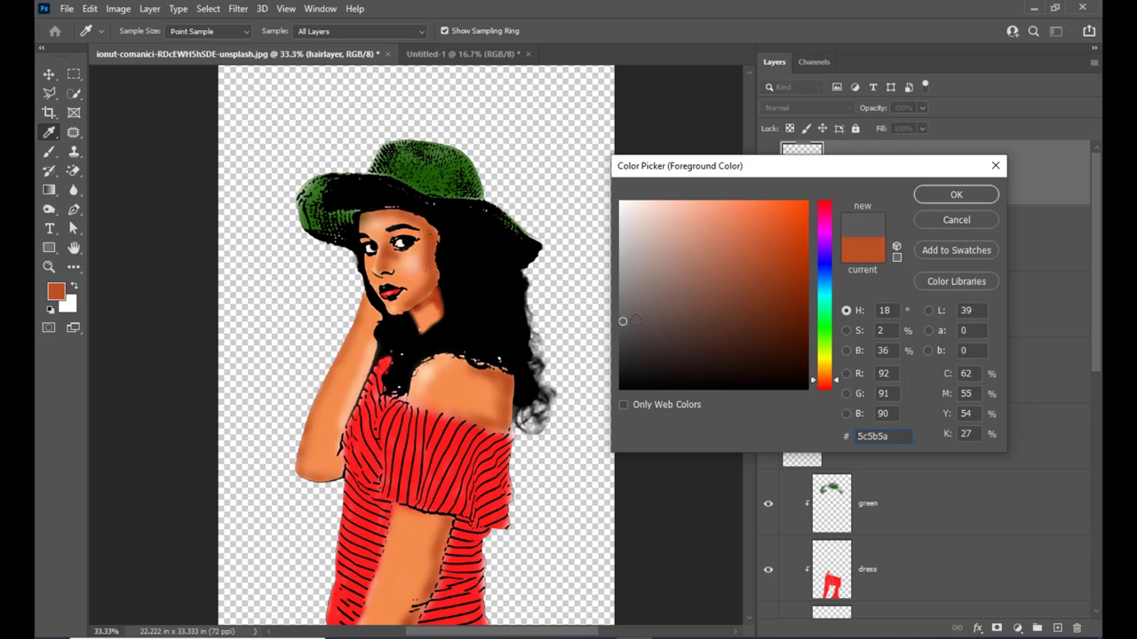
{"action": "left_click", "coordinate": [621, 301]}
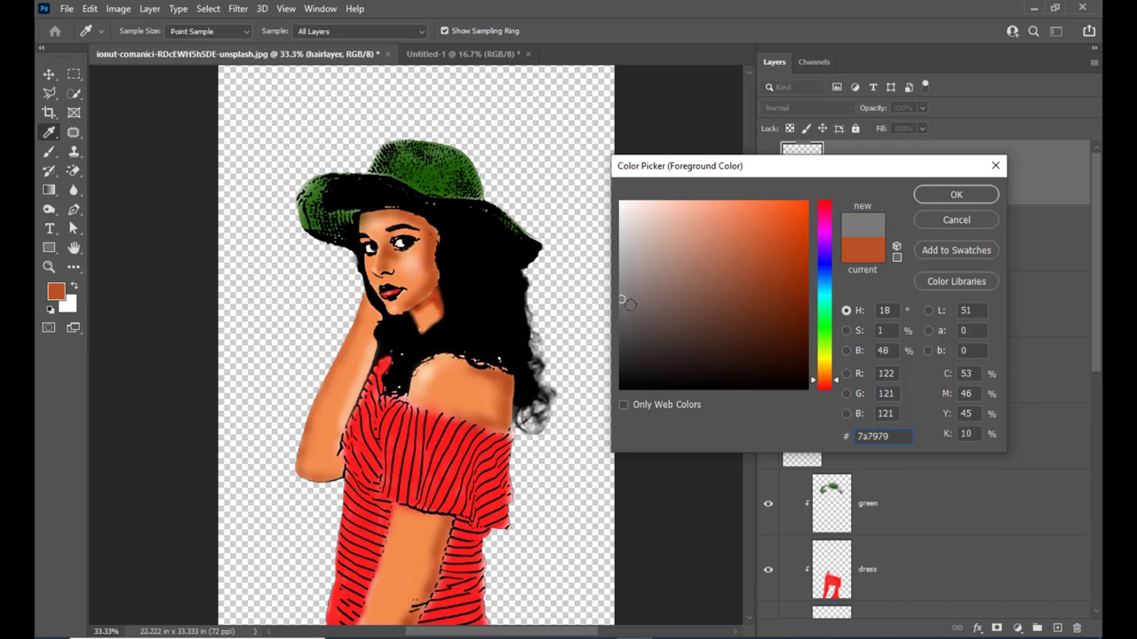
{"action": "left_click", "coordinate": [623, 292]}
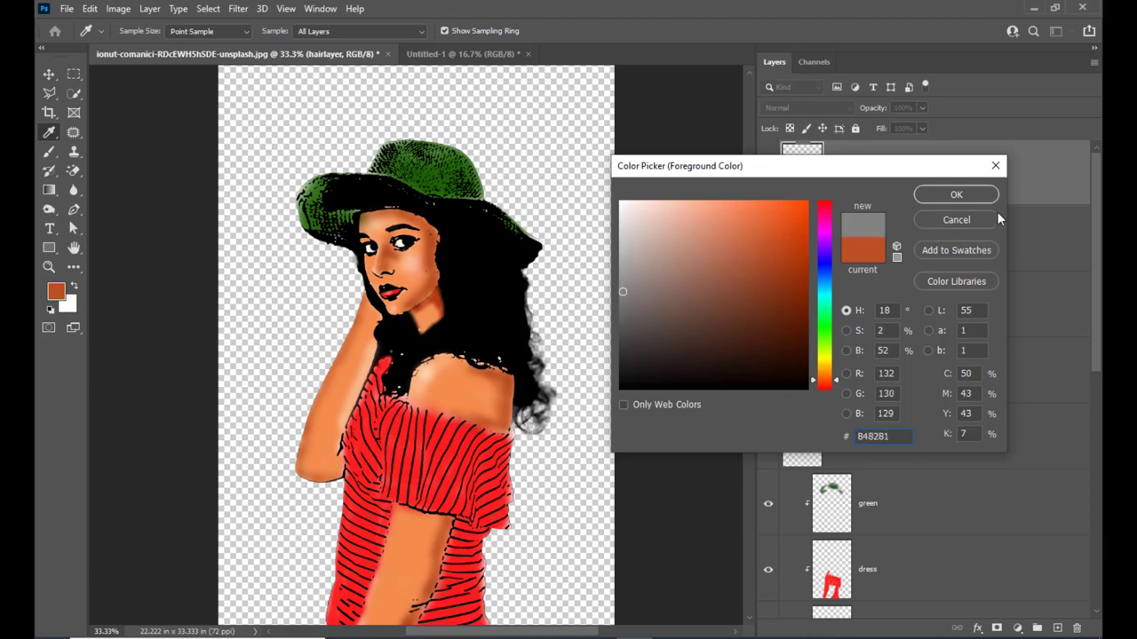
{"action": "left_click", "coordinate": [964, 196]}
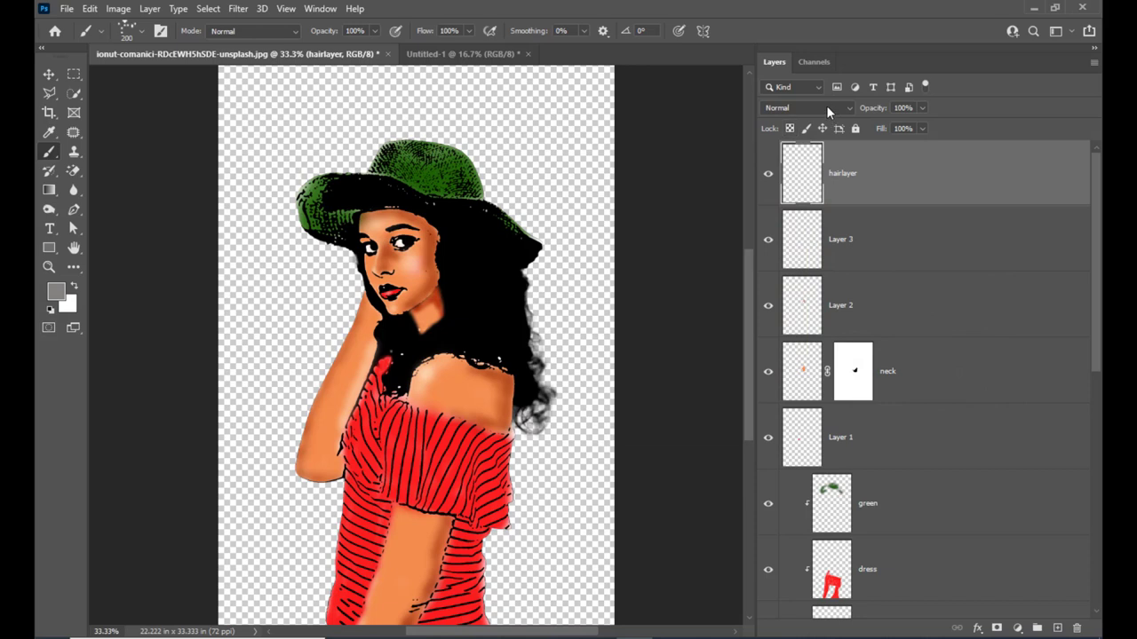
Set the hairlayer's blend mode to Screen and reduce the brush to 14% flow and a size of 40.
{"action": "left_click", "coordinate": [821, 107]}
{"action": "left_click", "coordinate": [797, 231]}
{"action": "left_click", "coordinate": [468, 31]}
{"action": "left_click_drag", "start_coordinate": [471, 50], "coordinate": [410, 48]}
{"action": "key", "text": "bracketleft"}
{"action": "key", "text": "bracketleft"}
{"action": "key", "text": "bracketleft"}
{"action": "key", "text": "bracketleft"}
{"action": "key", "text": "bracketleft"}
{"action": "key", "text": "bracketleft"}
{"action": "key", "text": "bracketleft"}
Paint a trial strand in the hair beside the face and lower the brush flow to 9%.
{"action": "left_click_drag", "start_coordinate": [459, 243], "coordinate": [470, 300]}
{"action": "left_click", "coordinate": [470, 31]}
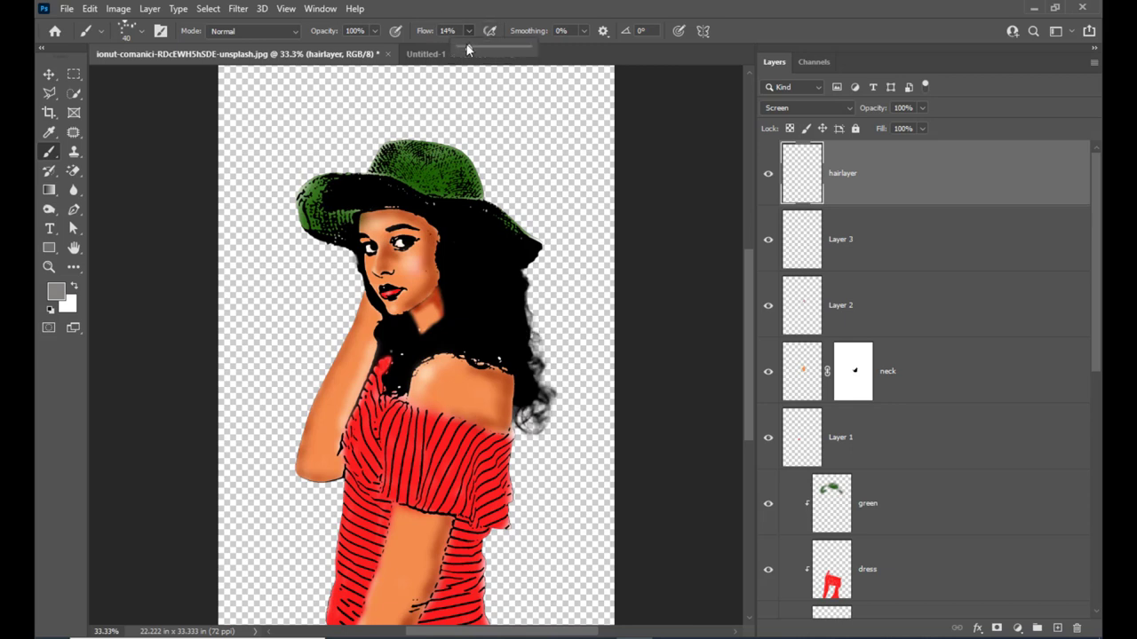
{"action": "left_click_drag", "start_coordinate": [468, 47], "coordinate": [467, 48]}
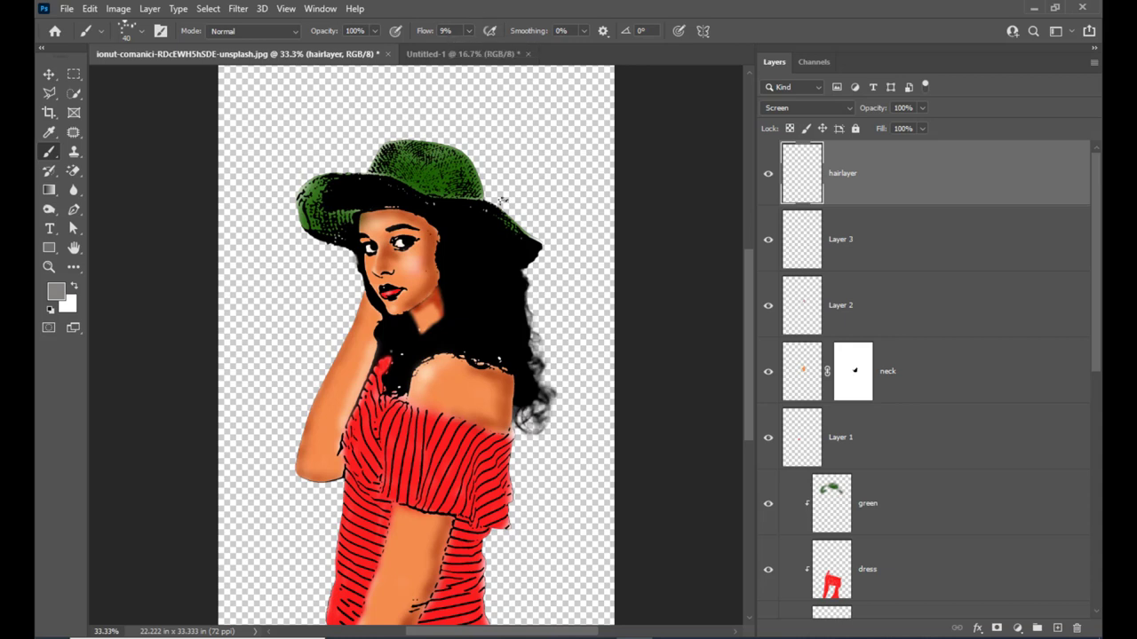
Paint faint grey highlight strands down the dark hair beside the face and neck, reducing the brush size to 25.
{"action": "mouse_move", "coordinate": [457, 252]}
{"action": "left_mouse_down"}
{"action": "mouse_move", "coordinate": [456, 242]}
{"action": "mouse_move", "coordinate": [463, 271]}
{"action": "left_mouse_up"}
{"action": "key", "text": "bracketleft"}
{"action": "key", "text": "bracketleft"}
{"action": "left_click_drag", "start_coordinate": [458, 289], "coordinate": [458, 311]}
{"action": "left_click_drag", "start_coordinate": [503, 268], "coordinate": [502, 289]}
{"action": "key", "text": "ctrl+z"}
{"action": "left_click_drag", "start_coordinate": [460, 262], "coordinate": [467, 329]}
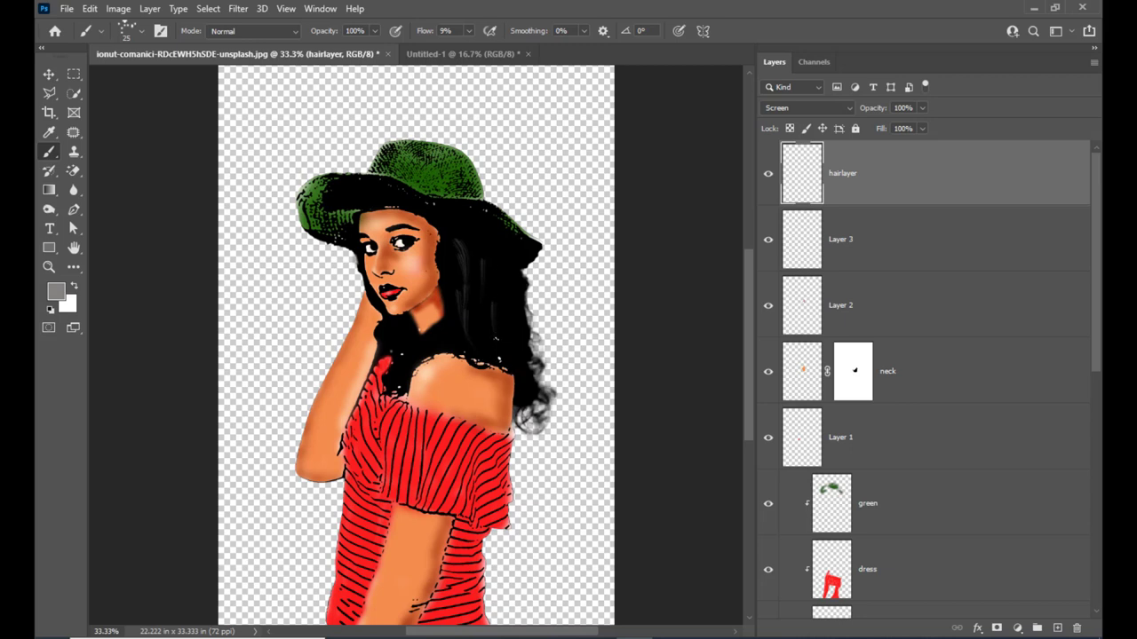
{"action": "left_click_drag", "start_coordinate": [491, 325], "coordinate": [497, 346]}
Reduce the brush size to 10 and add finer highlight strands along the length of the hair.
{"action": "key", "text": "bracketleft"}
{"action": "key", "text": "bracketleft"}
{"action": "key", "text": "bracketleft"}
{"action": "scroll", "coordinate": [532, 319], "scroll_direction": "up", "scroll_amount": 2}
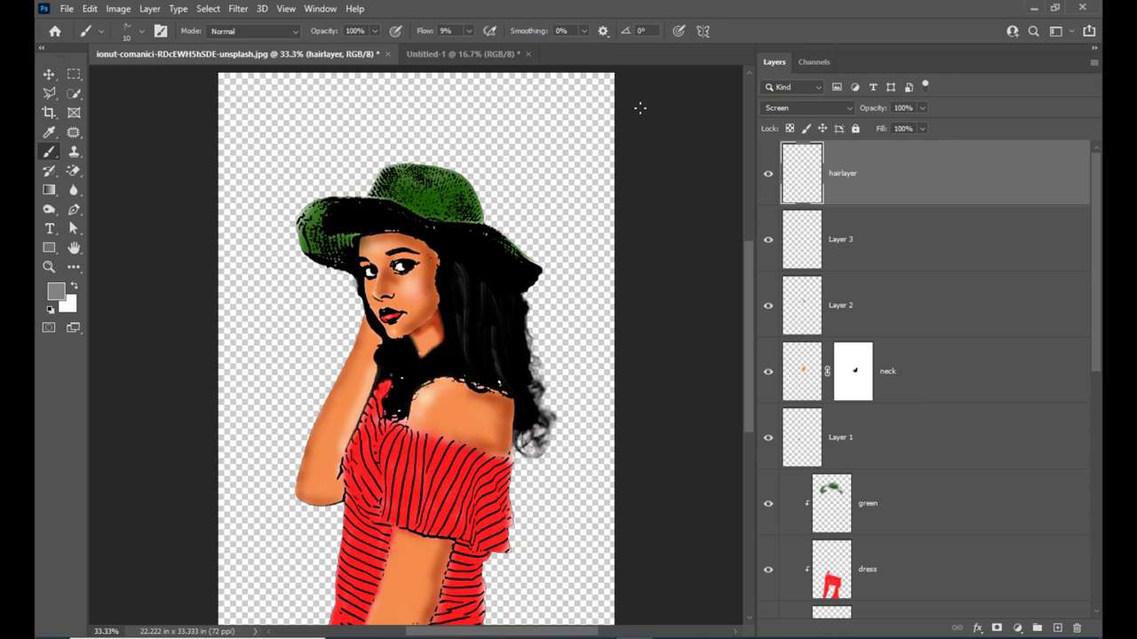
{"action": "scroll", "coordinate": [657, 147], "scroll_direction": "down", "scroll_amount": 2}
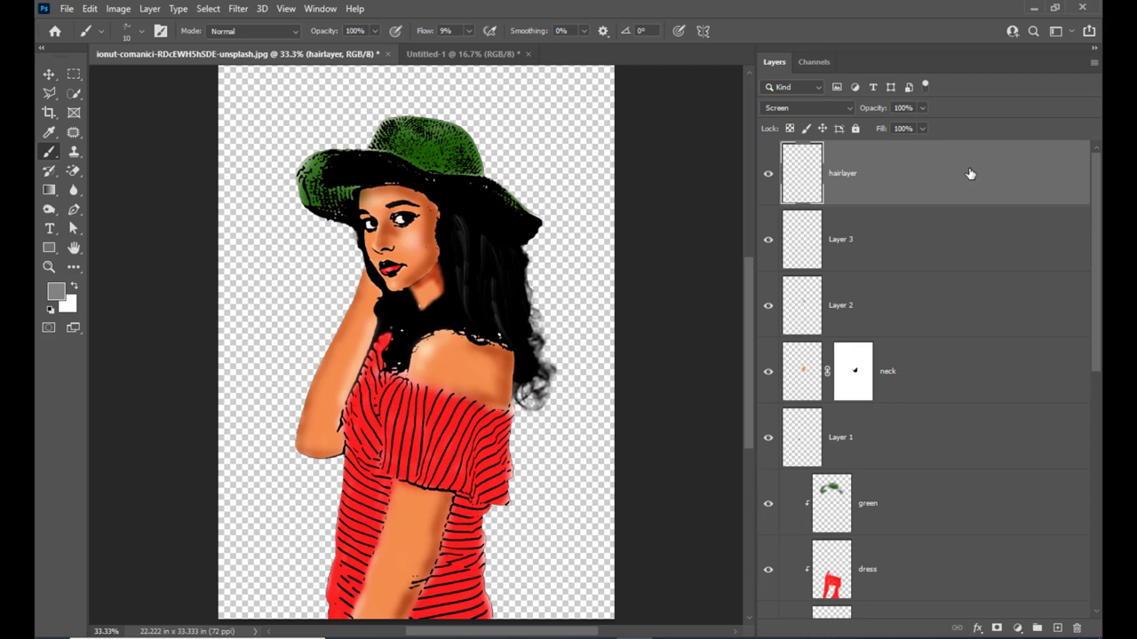
Lower the hairlayer's opacity to 70%, switch to the Move tool and show the whole figure at 25% zoom.
{"action": "left_click", "coordinate": [921, 108]}
{"action": "left_click_drag", "start_coordinate": [923, 120], "coordinate": [919, 130]}
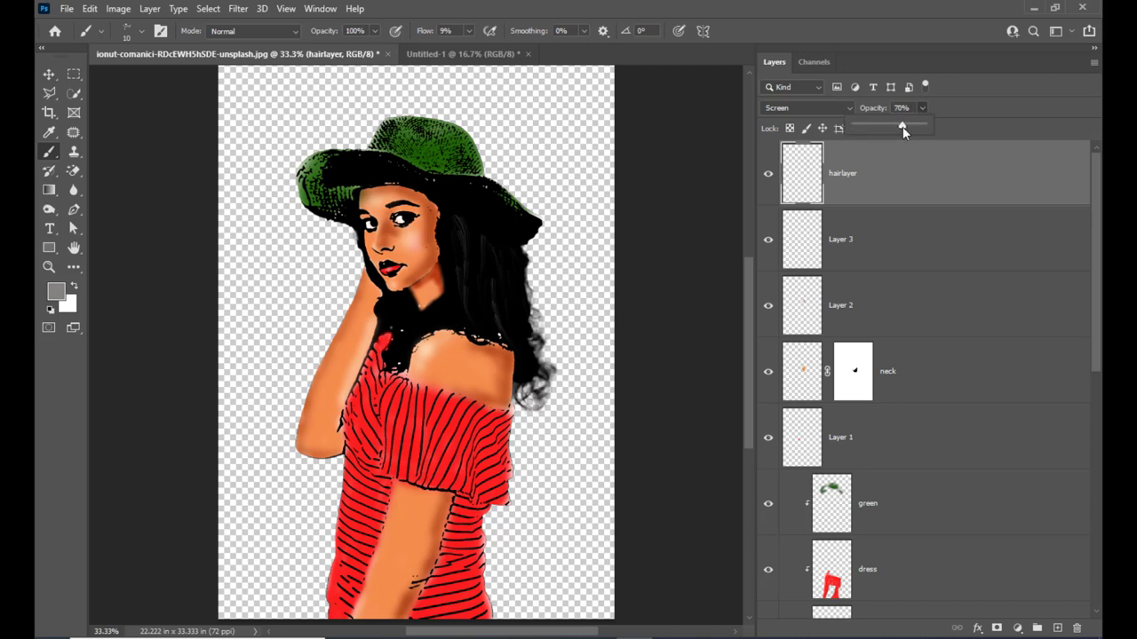
{"action": "key", "text": "v"}
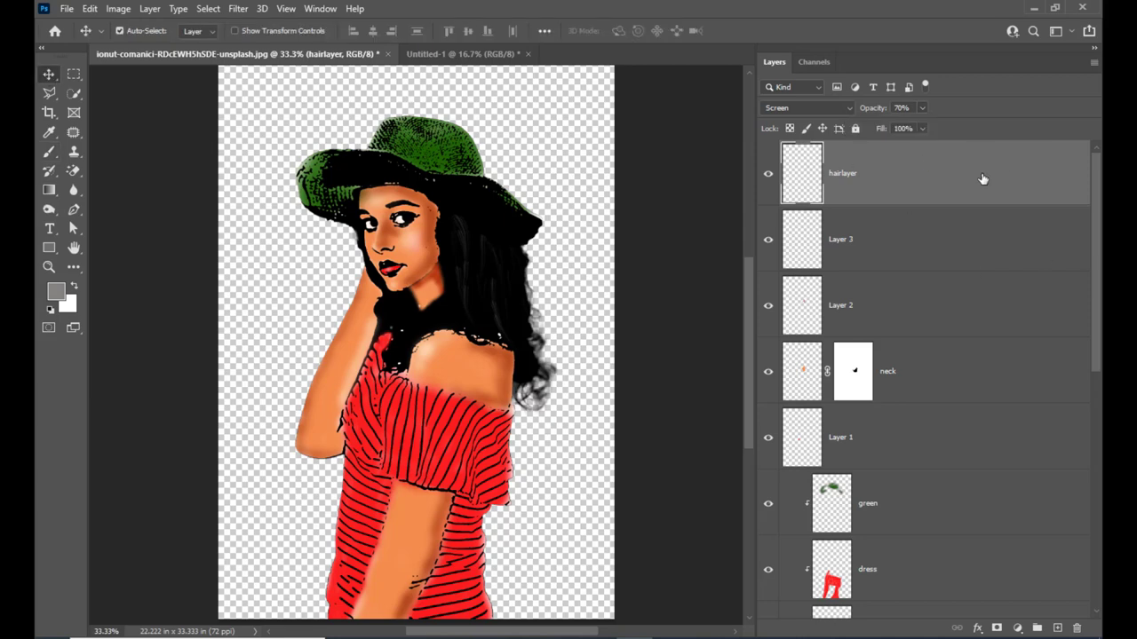
{"action": "key", "text": "ctrl+minus"}
{"action": "key", "text": "ctrl+minus"}
{"action": "key", "text": "ctrl+plus"}
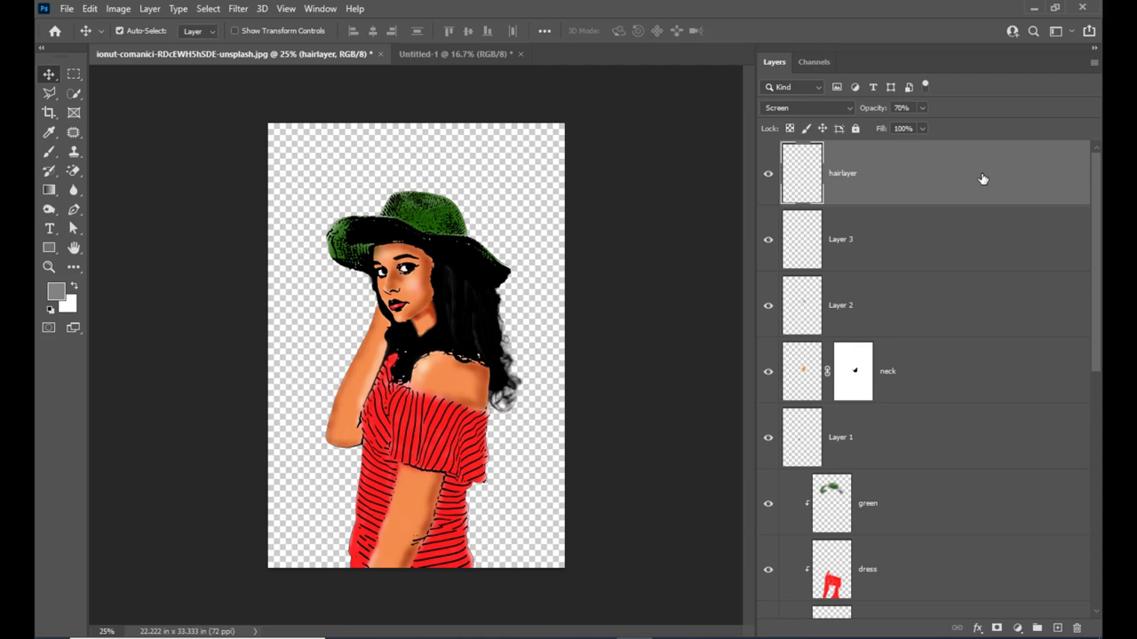
Create a merged copy of all visible layers at the top of the layer stack and duplicate it.
{"action": "scroll", "coordinate": [939, 172], "scroll_direction": "down", "scroll_amount": 5}
{"action": "scroll", "coordinate": [1016, 356], "scroll_direction": "up", "scroll_amount": 5}
{"action": "key", "text": "ctrl"}
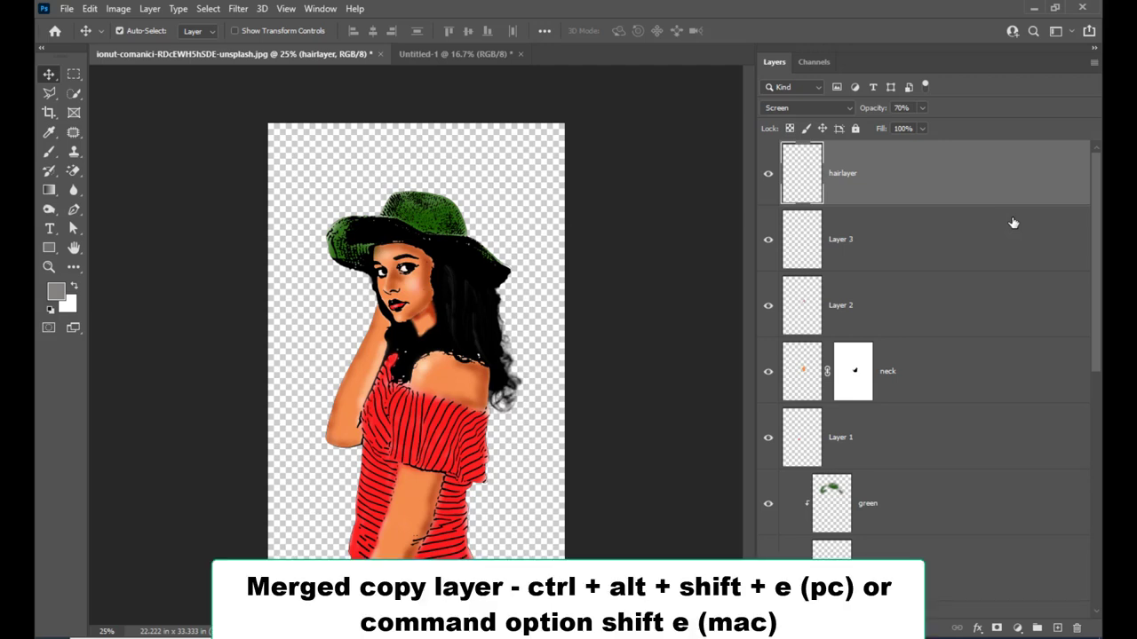
{"action": "key", "text": "ctrl"}
{"action": "key", "text": "ctrl+shift+alt+e"}
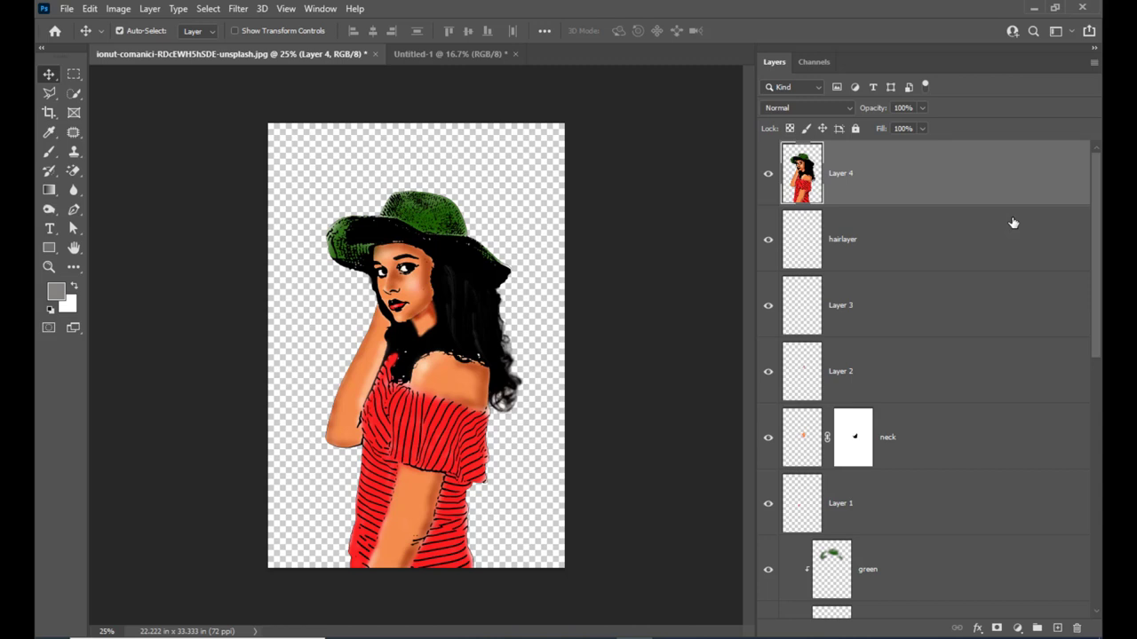
{"action": "key", "text": "ctrl+j"}
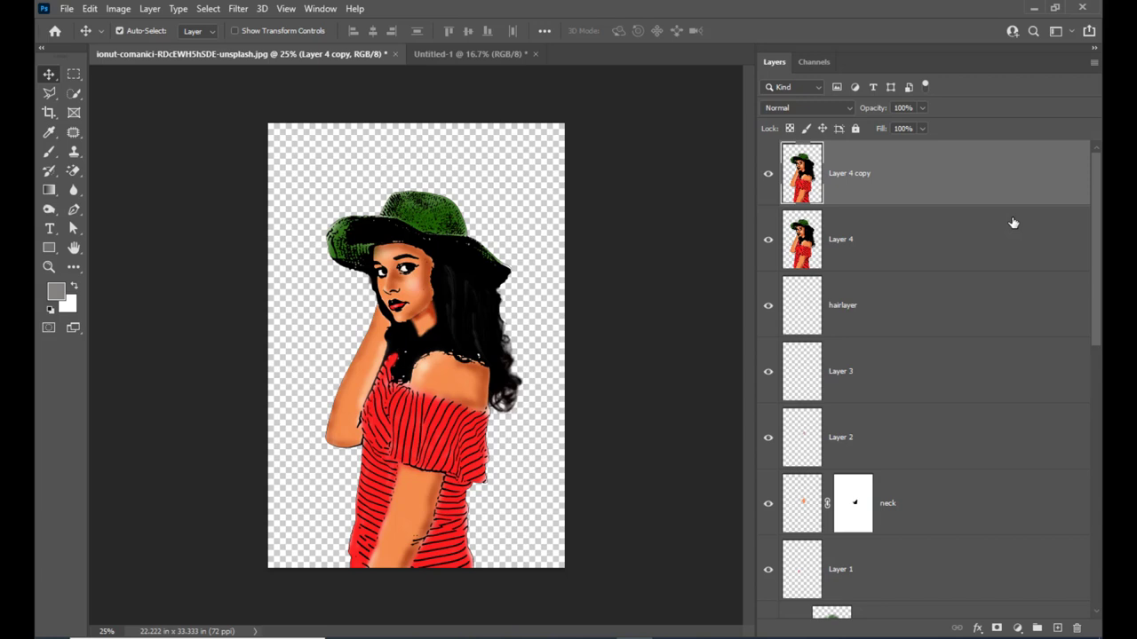
Set the duplicated merged layer's blend mode to Soft Light and its opacity to 71%.
{"action": "left_click", "coordinate": [817, 108]}
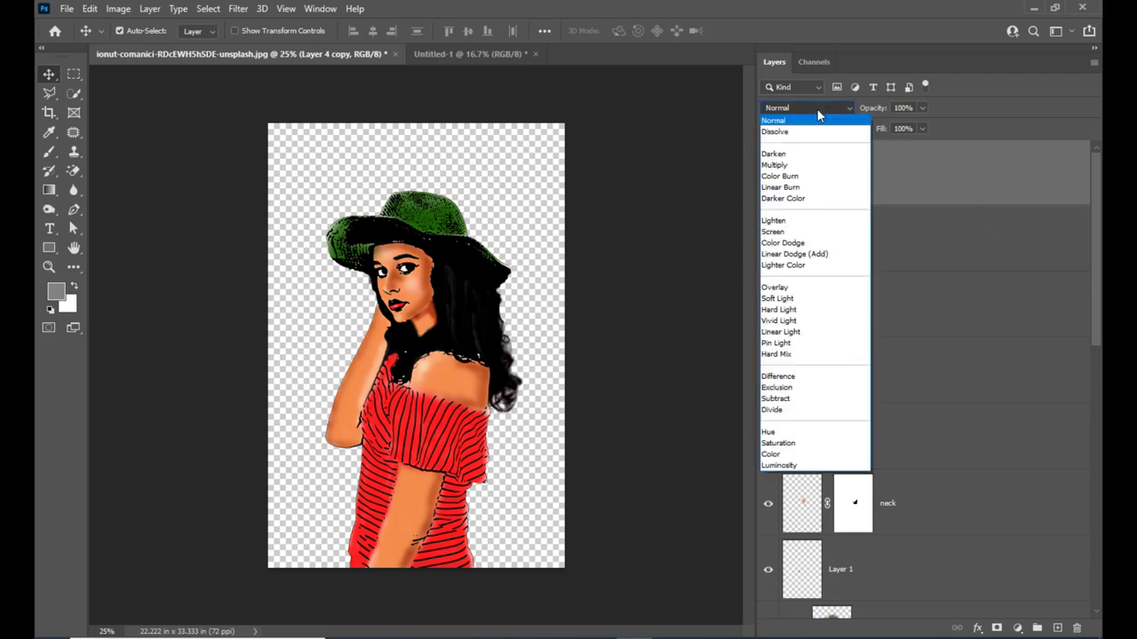
{"action": "left_click", "coordinate": [817, 300]}
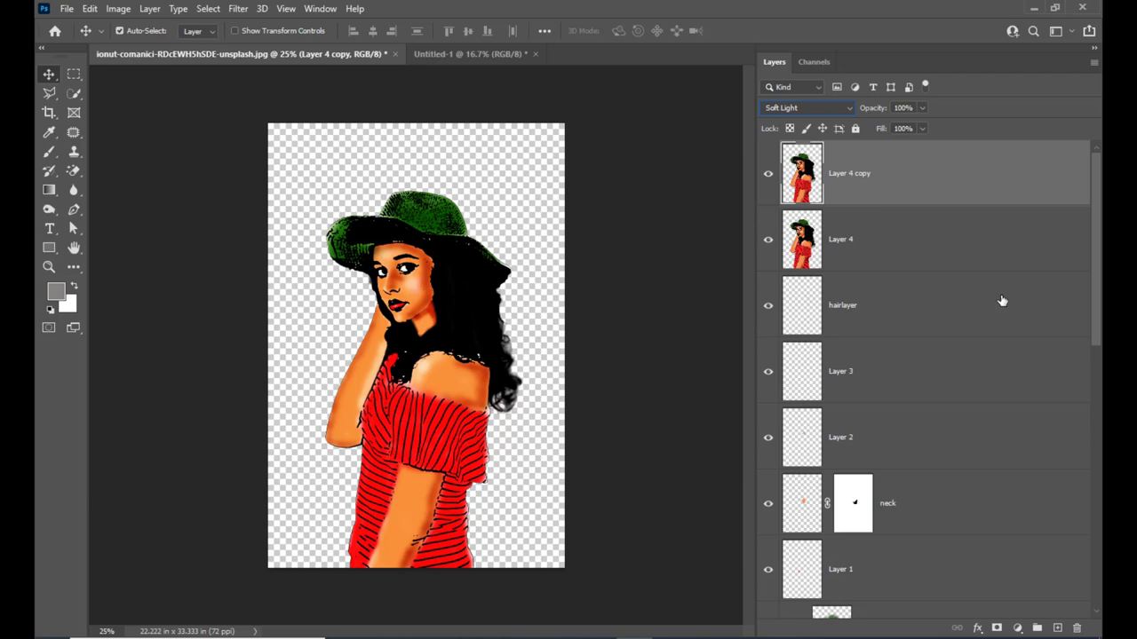
{"action": "left_click", "coordinate": [922, 108]}
{"action": "left_click_drag", "start_coordinate": [922, 129], "coordinate": [903, 129]}
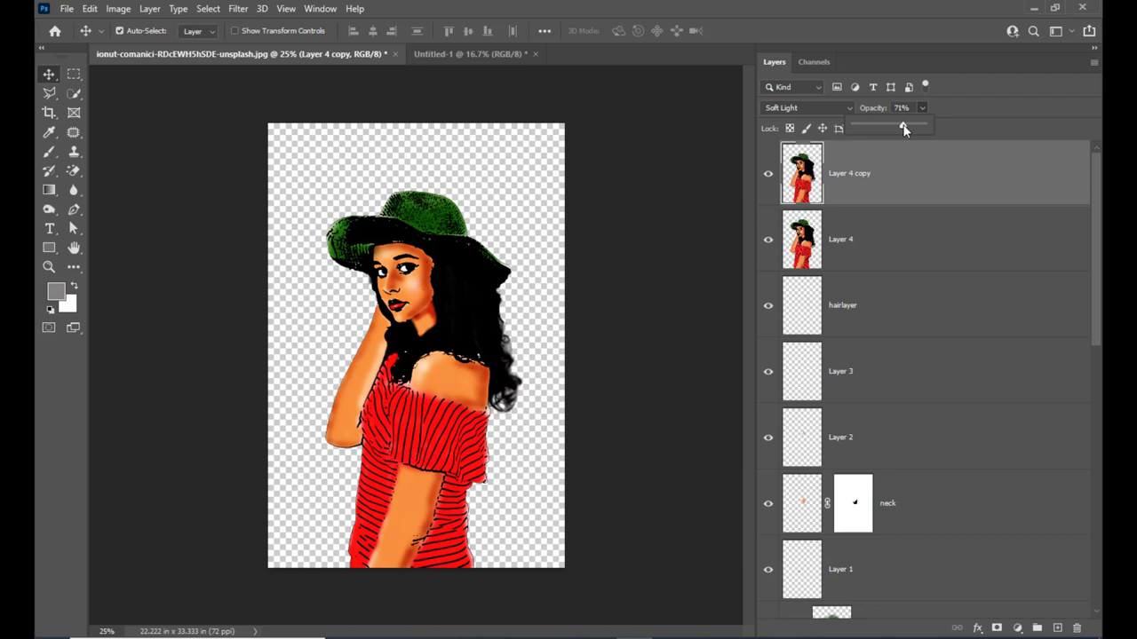
{"action": "left_click", "coordinate": [969, 92]}
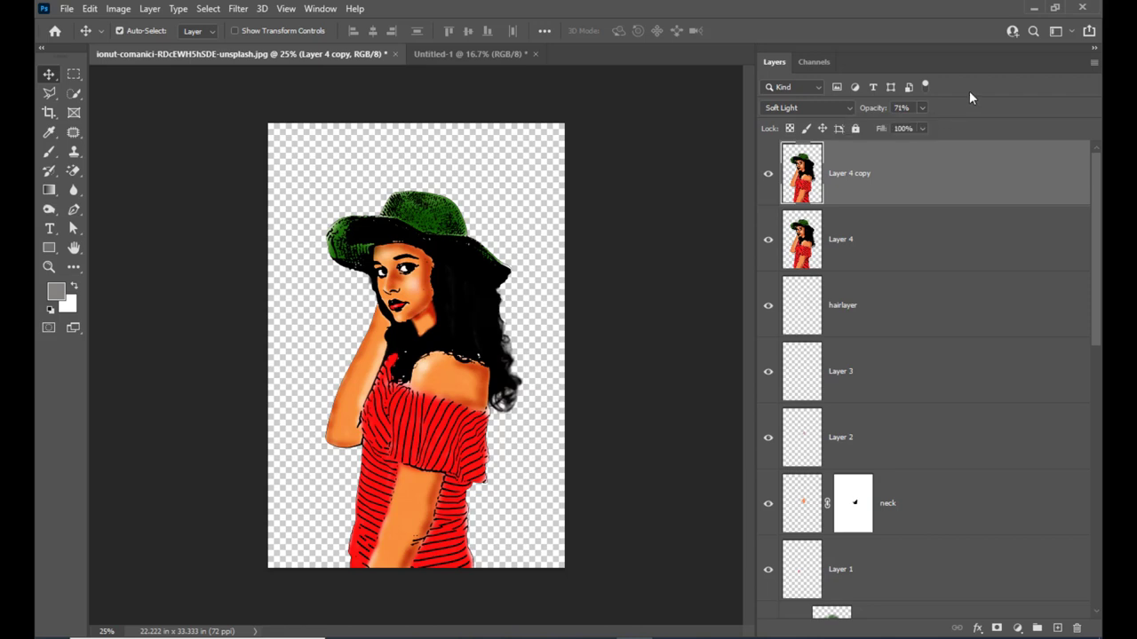
Merge the Soft Light copy with the merged figure layer below it and add an empty layer beneath the result.
{"action": "left_click", "coordinate": [933, 236], "text": "shift"}
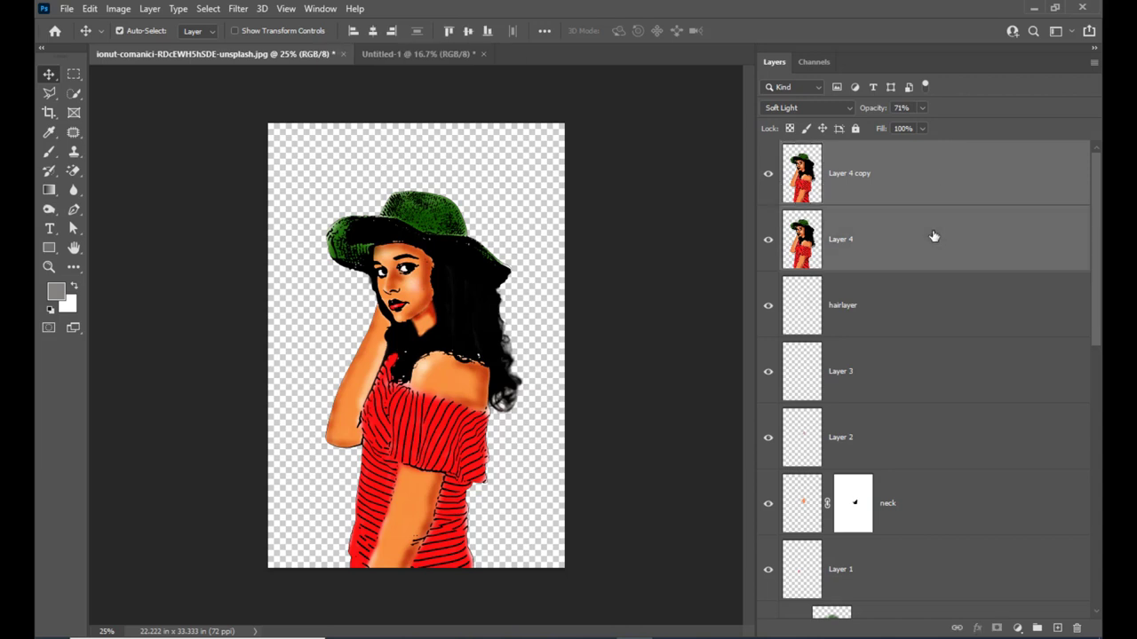
{"action": "key", "text": "ctrl+e"}
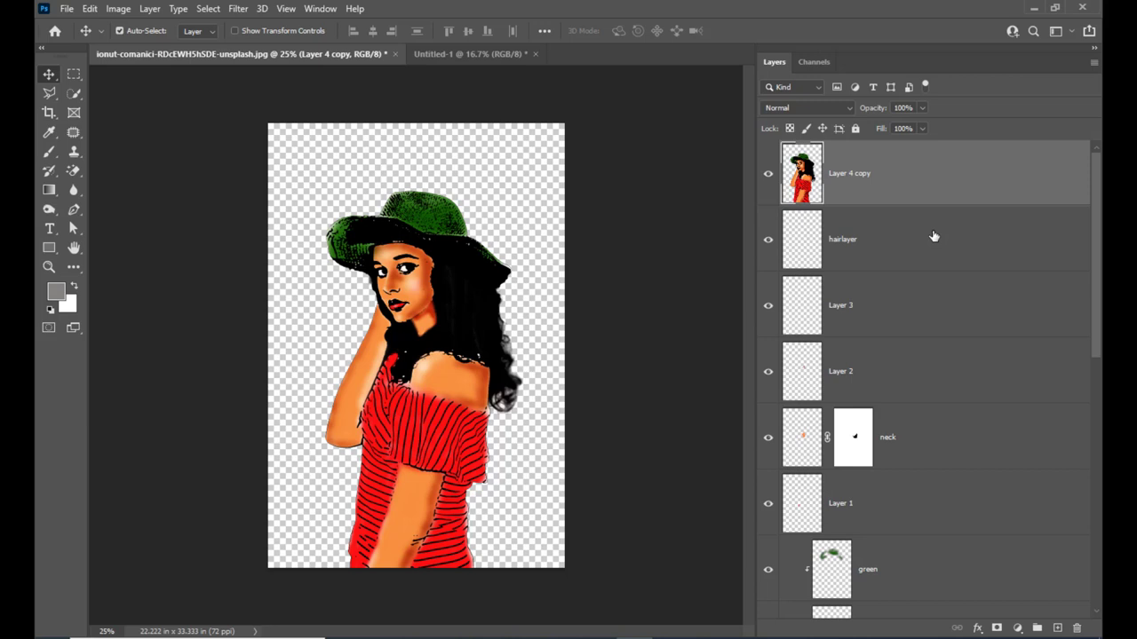
{"action": "left_click", "coordinate": [1056, 628], "text": "ctrl"}
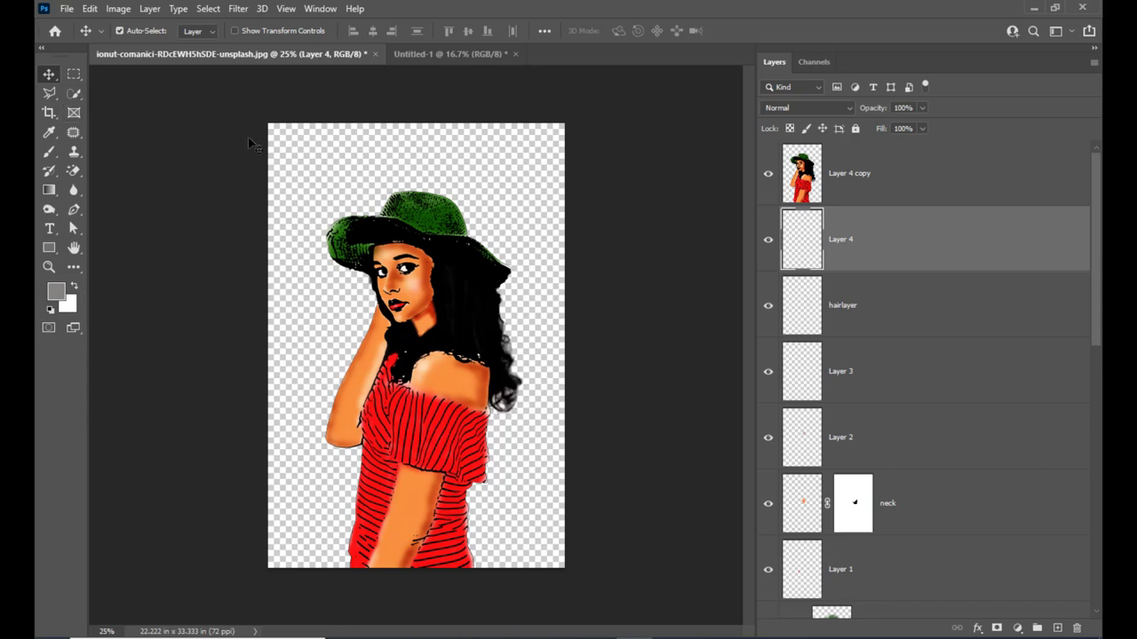
Set the foreground colour to blue 09659f and fill the empty layer with it as the figure's background.
{"action": "left_click", "coordinate": [55, 291]}
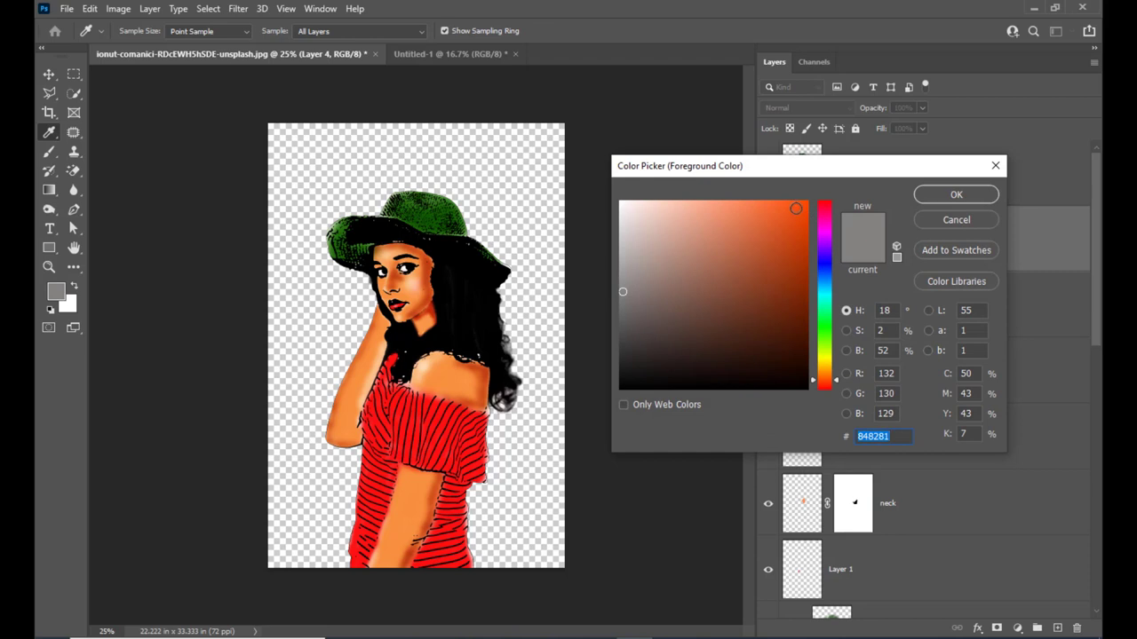
{"action": "left_click", "coordinate": [780, 207]}
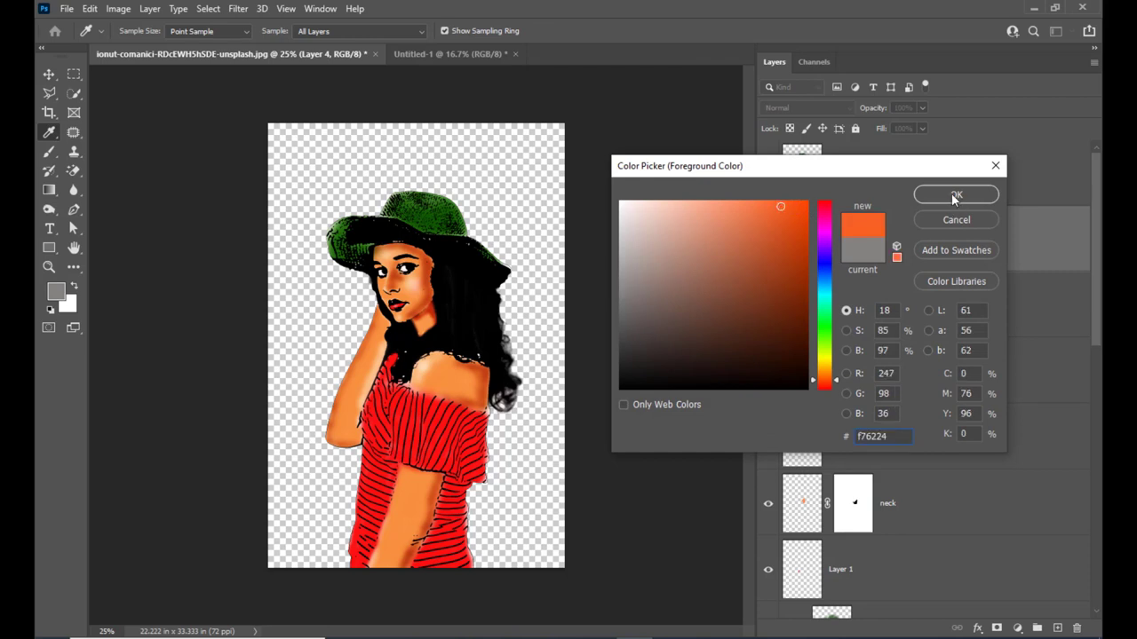
{"action": "type", "text": "ff4b00"}
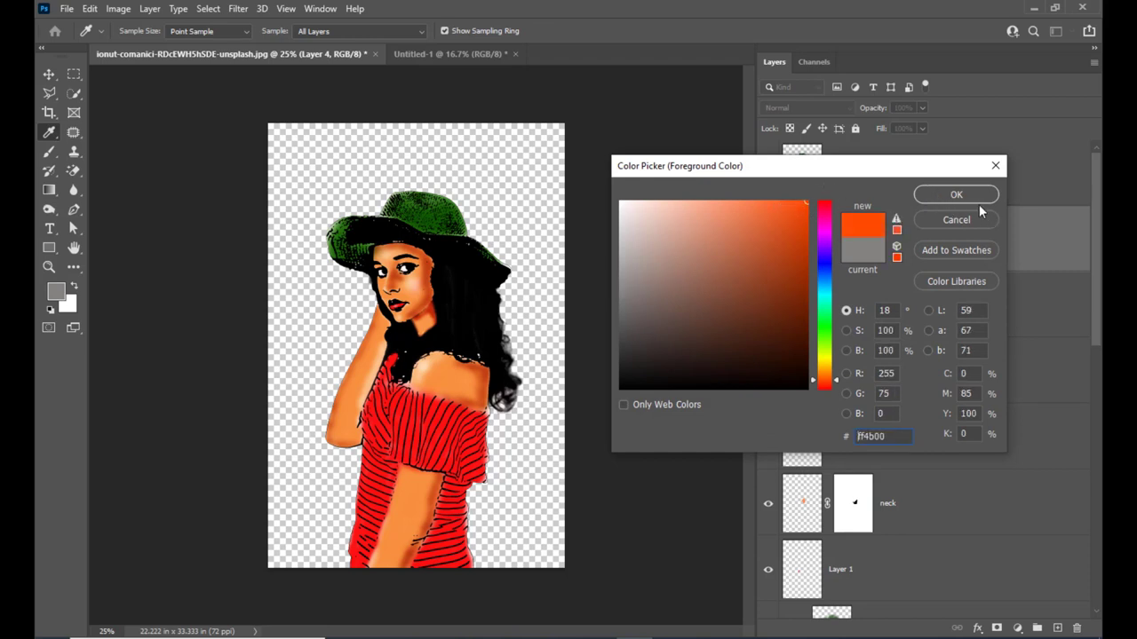
{"action": "left_click", "coordinate": [826, 282]}
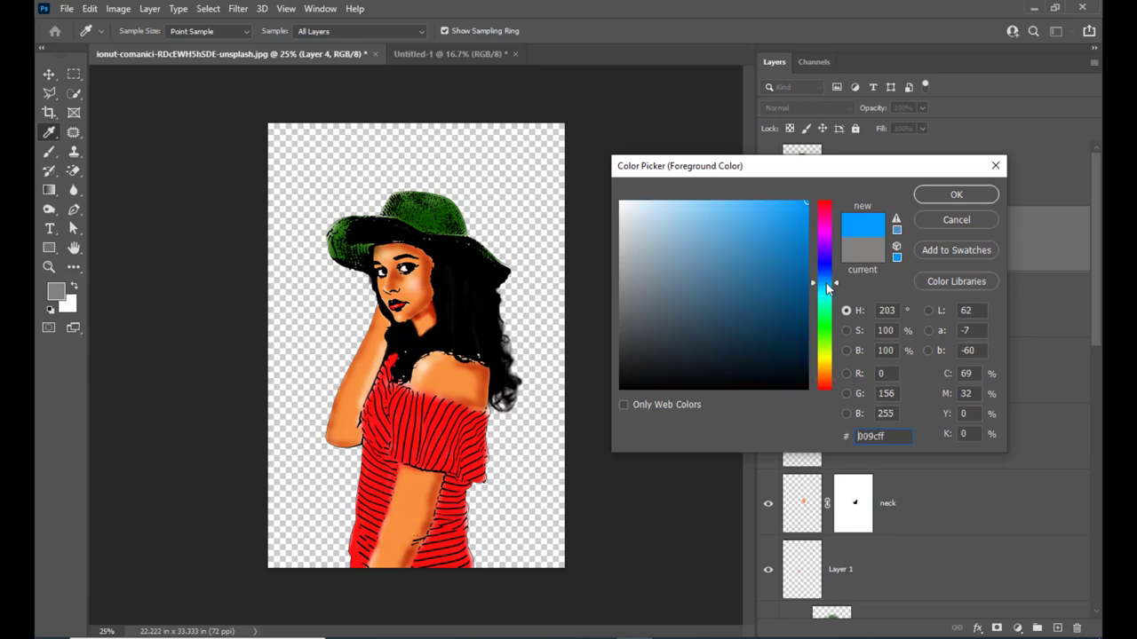
{"action": "left_click", "coordinate": [800, 269]}
{"action": "left_click", "coordinate": [955, 194]}
{"action": "key", "text": "v"}
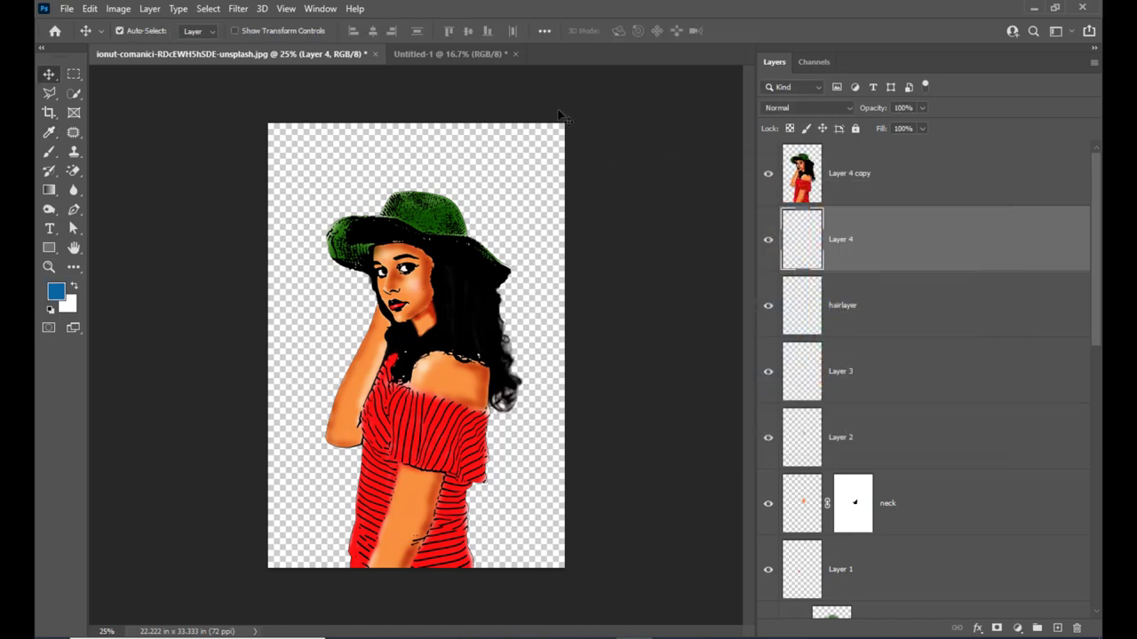
{"action": "key", "text": "alt+BackSpace"}
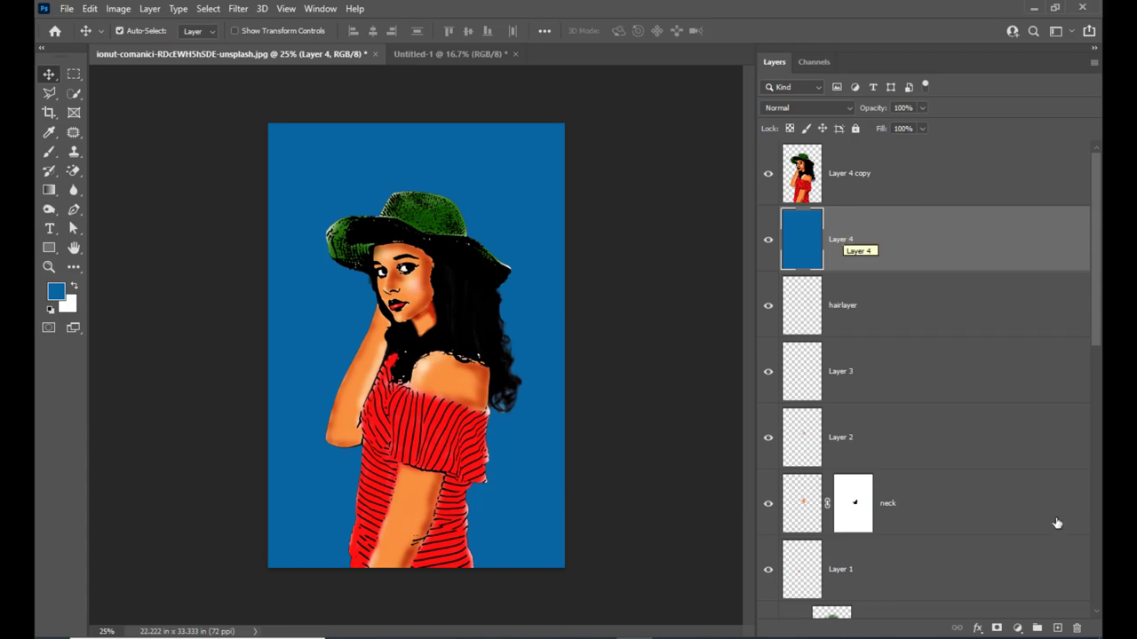
Add a new layer above the blue background and set up the pbbymef1 powder brush with 100% flow.
{"action": "left_click", "coordinate": [1057, 628]}
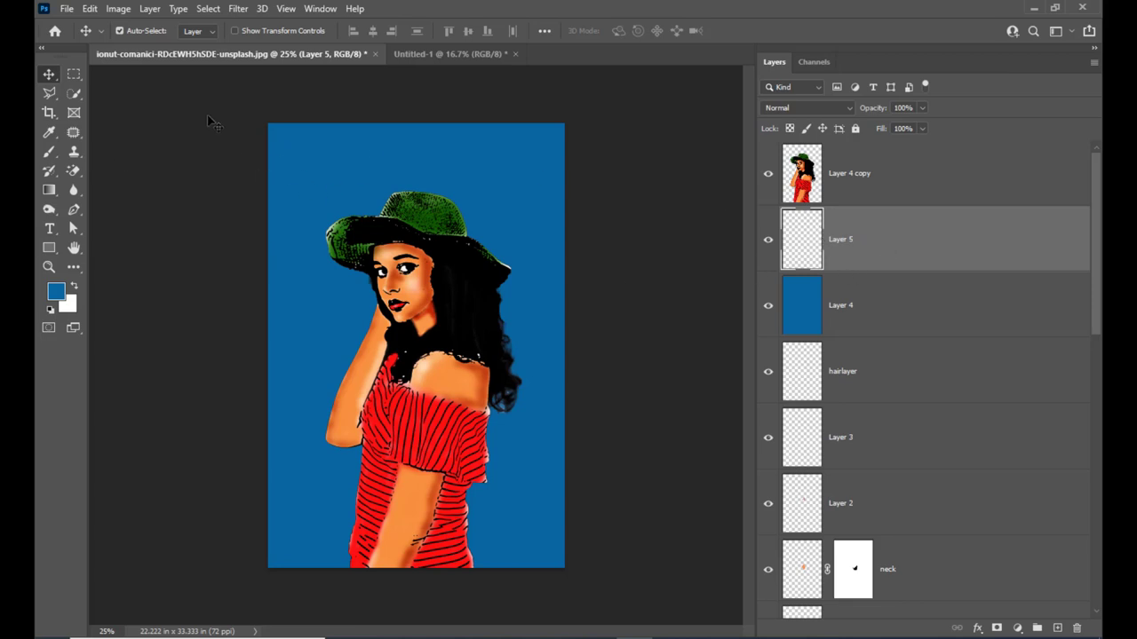
{"action": "left_click", "coordinate": [49, 153]}
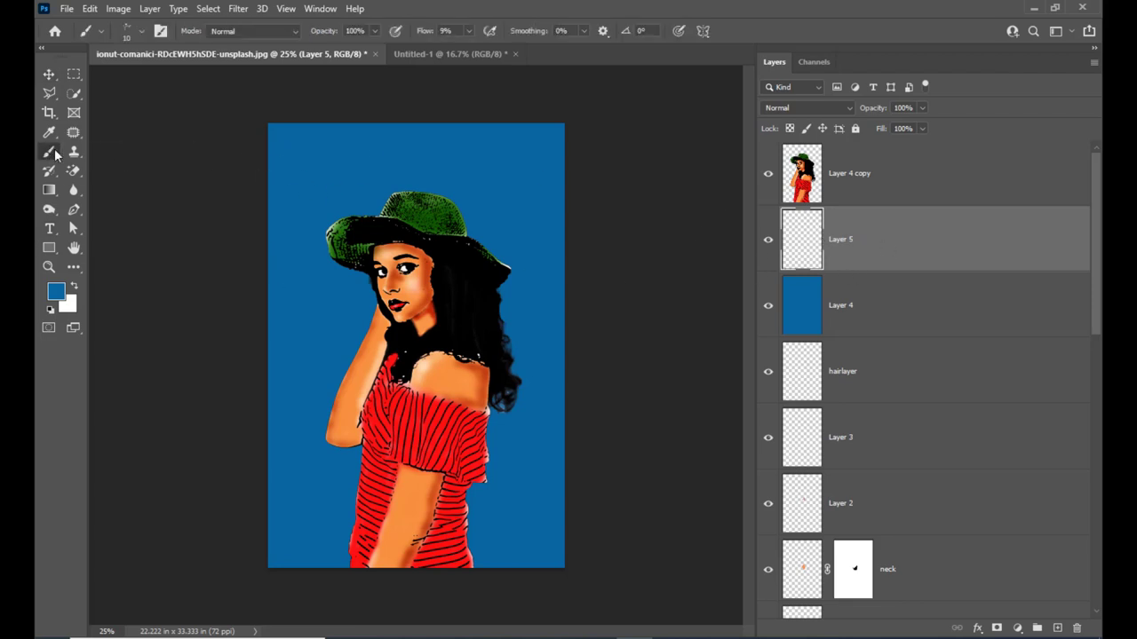
{"action": "left_click", "coordinate": [121, 34]}
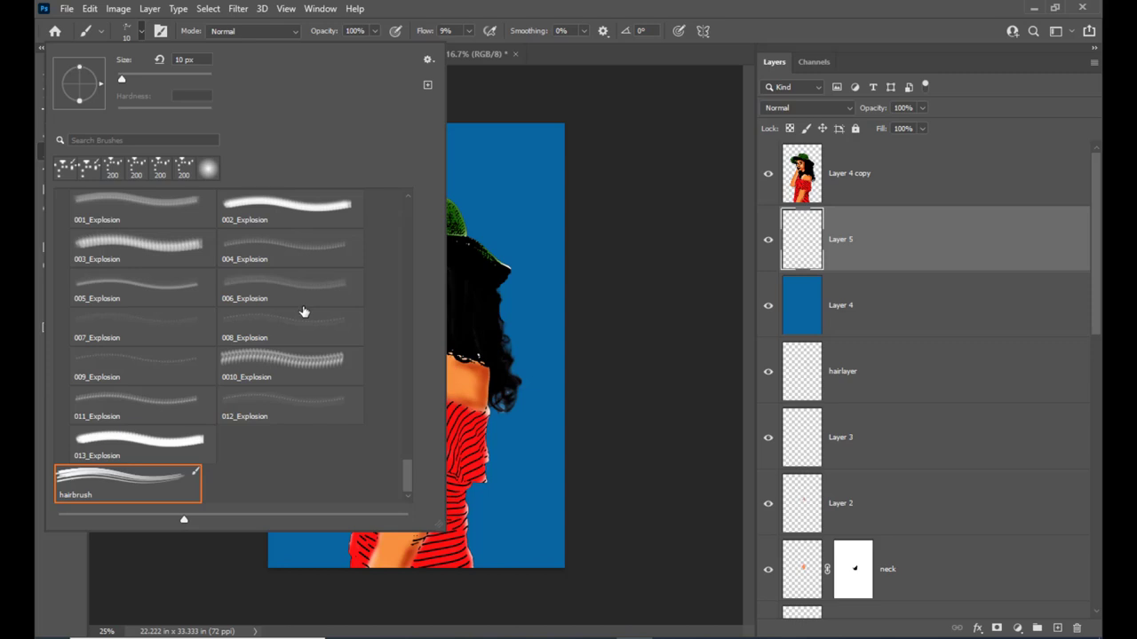
{"action": "scroll", "coordinate": [303, 311], "scroll_direction": "up", "scroll_amount": 10}
{"action": "scroll", "coordinate": [305, 315], "scroll_direction": "up", "scroll_amount": 5}
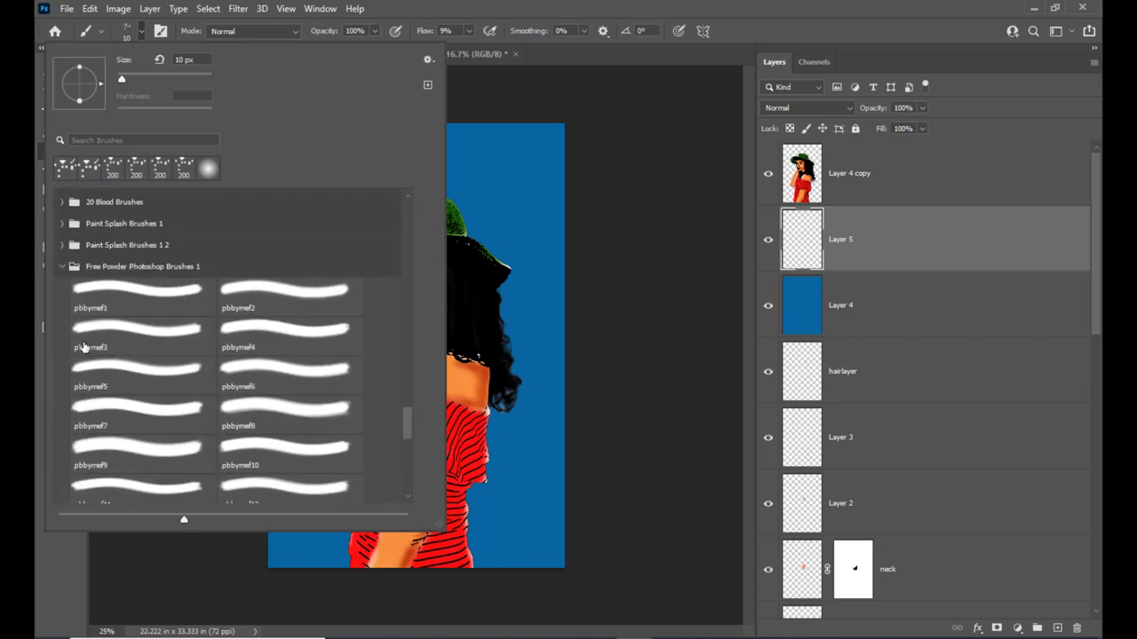
{"action": "left_click", "coordinate": [129, 299]}
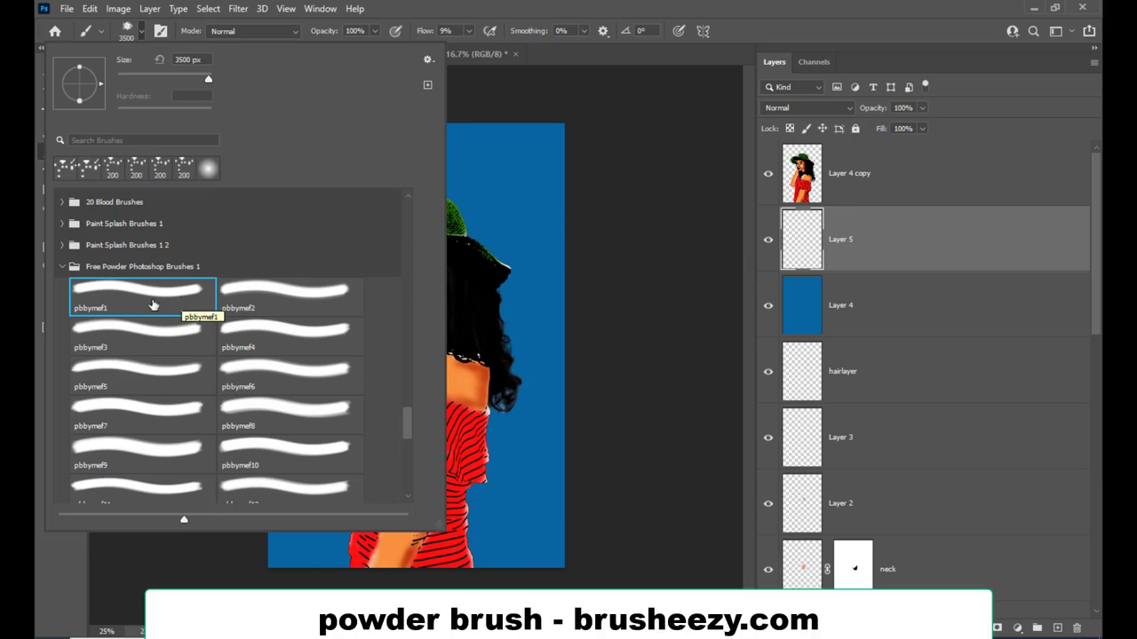
{"action": "left_click", "coordinate": [593, 7]}
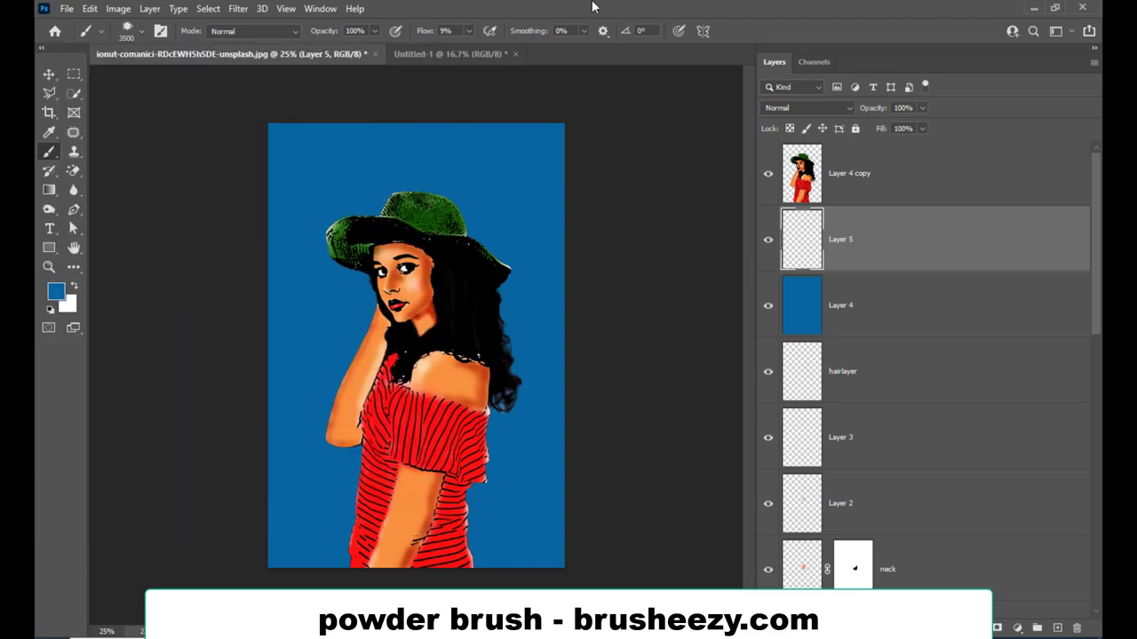
{"action": "left_click", "coordinate": [469, 31]}
{"action": "left_click_drag", "start_coordinate": [470, 49], "coordinate": [595, 72]}
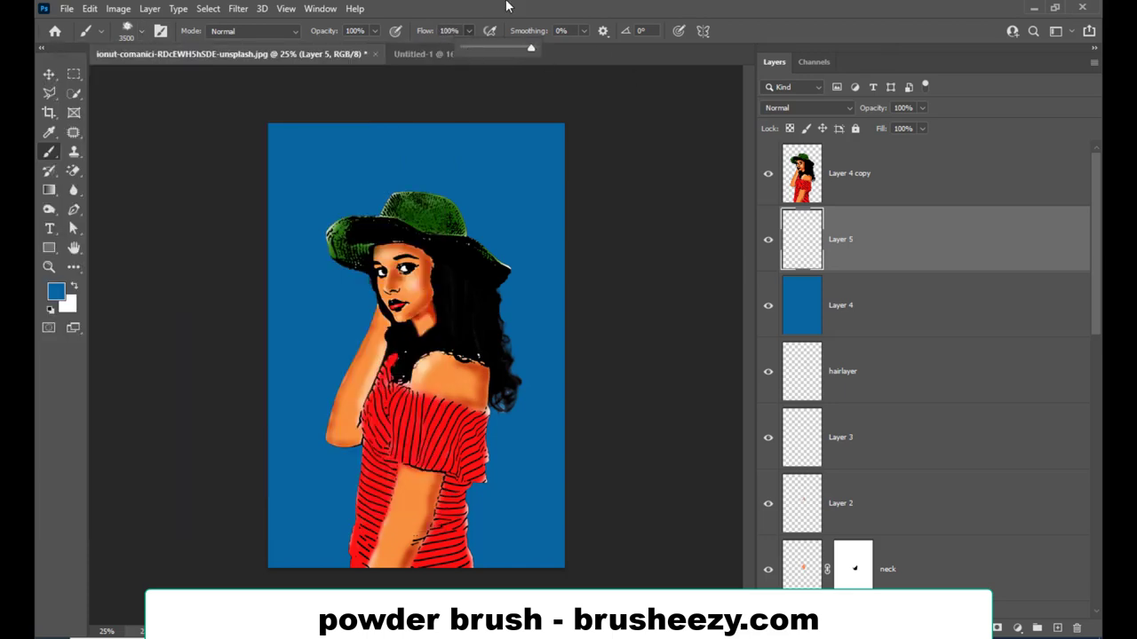
Set the foreground colour to red f71414.
{"action": "left_click", "coordinate": [55, 291]}
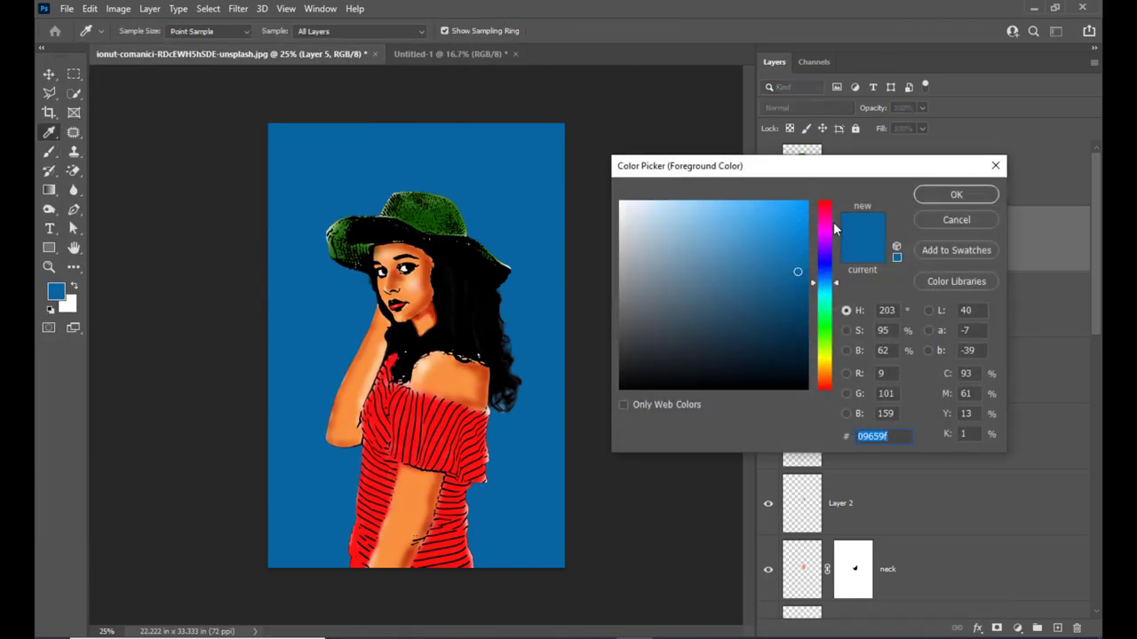
{"action": "left_click_drag", "start_coordinate": [826, 199], "coordinate": [825, 183]}
{"action": "type", "text": "f71414"}
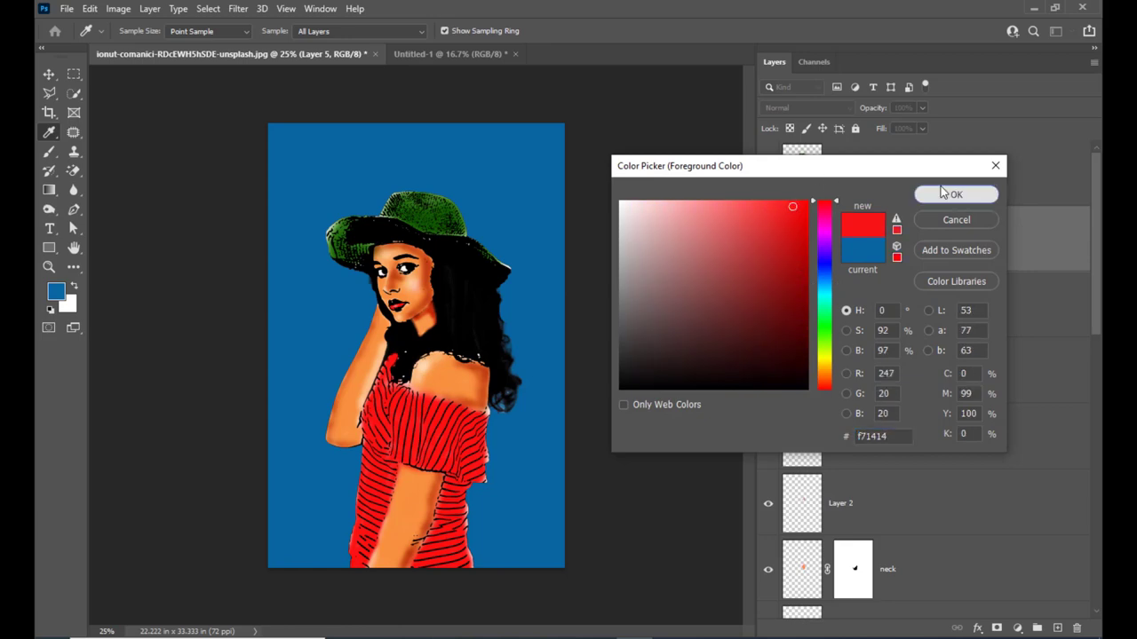
{"action": "left_click", "coordinate": [949, 193]}
Reduce the powder brush to 1200 px and stamp a red cloud in the background's upper-left area beside the hat.
{"action": "key", "text": "bracketleft"}
{"action": "key", "text": "bracketleft"}
{"action": "key", "text": "bracketleft"}
{"action": "key", "text": "bracketleft"}
{"action": "key", "text": "bracketleft"}
{"action": "key", "text": "bracketleft"}
{"action": "key", "text": "bracketleft"}
{"action": "key", "text": "bracketleft"}
{"action": "key", "text": "bracketleft"}
{"action": "key", "text": "bracketleft"}
{"action": "key", "text": "bracketleft"}
{"action": "key", "text": "bracketleft"}
{"action": "key", "text": "bracketleft"}
{"action": "key", "text": "bracketleft"}
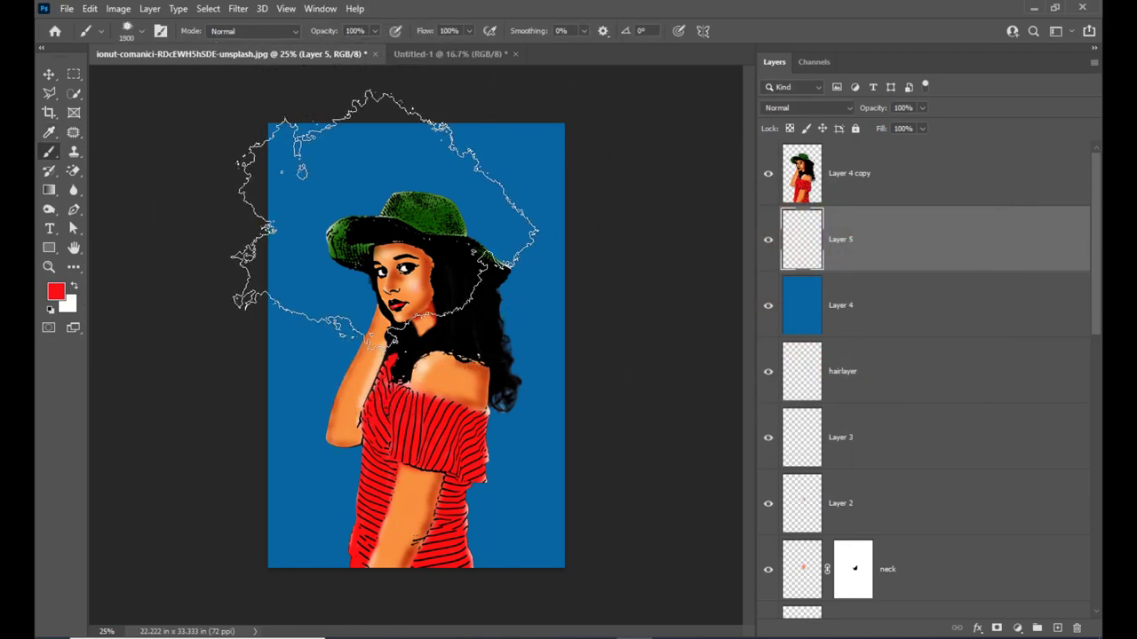
{"action": "key", "text": "bracketleft"}
{"action": "key", "text": "bracketleft"}
{"action": "key", "text": "bracketleft"}
{"action": "key", "text": "bracketleft"}
{"action": "key", "text": "bracketleft"}
{"action": "key", "text": "bracketleft"}
{"action": "key", "text": "bracketleft"}
{"action": "left_click_drag", "start_coordinate": [373, 191], "coordinate": [372, 190]}
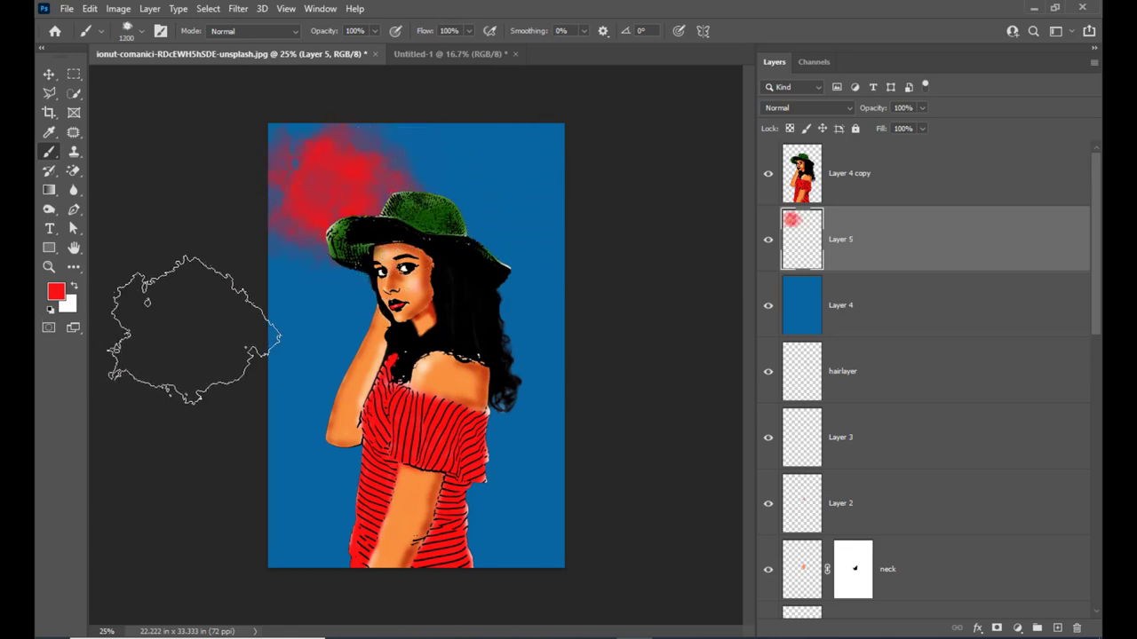
Stamp further red powder clouds of varying size in the upper right, beside the hair, left of the arm and at the lower right.
{"action": "key", "text": "bracketright"}
{"action": "key", "text": "bracketright"}
{"action": "key", "text": "bracketright"}
{"action": "key", "text": "bracketright"}
{"action": "key", "text": "bracketright"}
{"action": "mouse_move", "coordinate": [449, 273]}
{"action": "left_mouse_down"}
{"action": "mouse_move", "coordinate": [584, 241]}
{"action": "mouse_move", "coordinate": [507, 139]}
{"action": "left_mouse_up"}
{"action": "left_click", "coordinate": [507, 373]}
{"action": "key", "text": "bracketleft"}
{"action": "key", "text": "bracketleft"}
{"action": "key", "text": "bracketleft"}
{"action": "left_click", "coordinate": [311, 368]}
{"action": "key", "text": "bracketleft"}
{"action": "key", "text": "bracketleft"}
{"action": "key", "text": "bracketleft"}
{"action": "key", "text": "bracketleft"}
{"action": "key", "text": "bracketleft"}
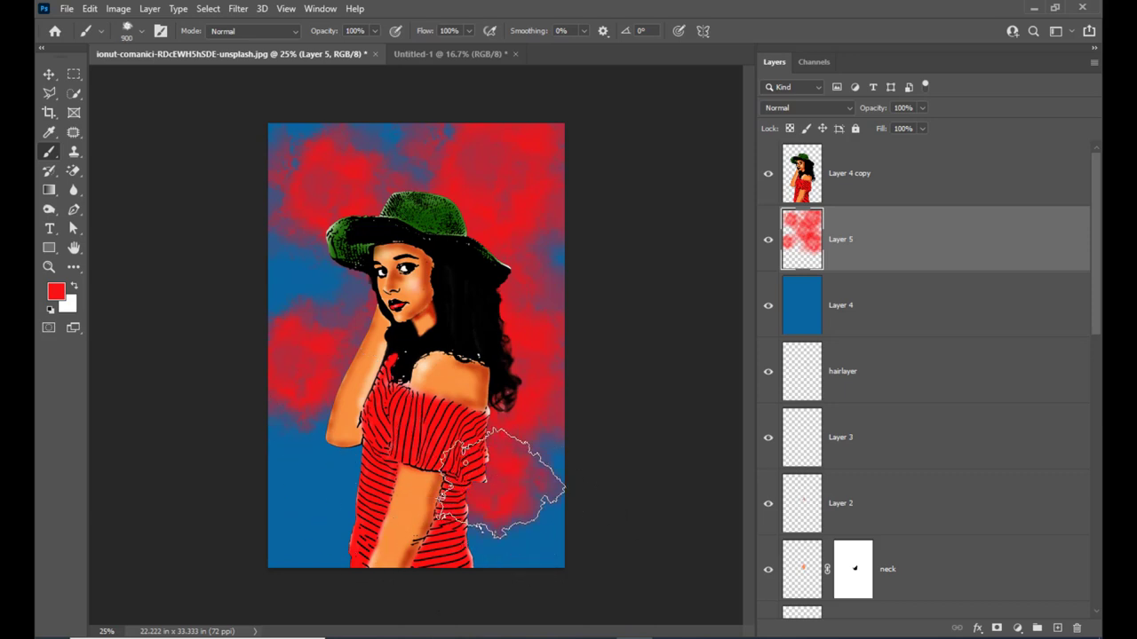
Set the foreground colour to yellow f7d414 and stamp powder clouds above the hat, left of the face and right of the figure.
{"action": "left_click", "coordinate": [56, 291]}
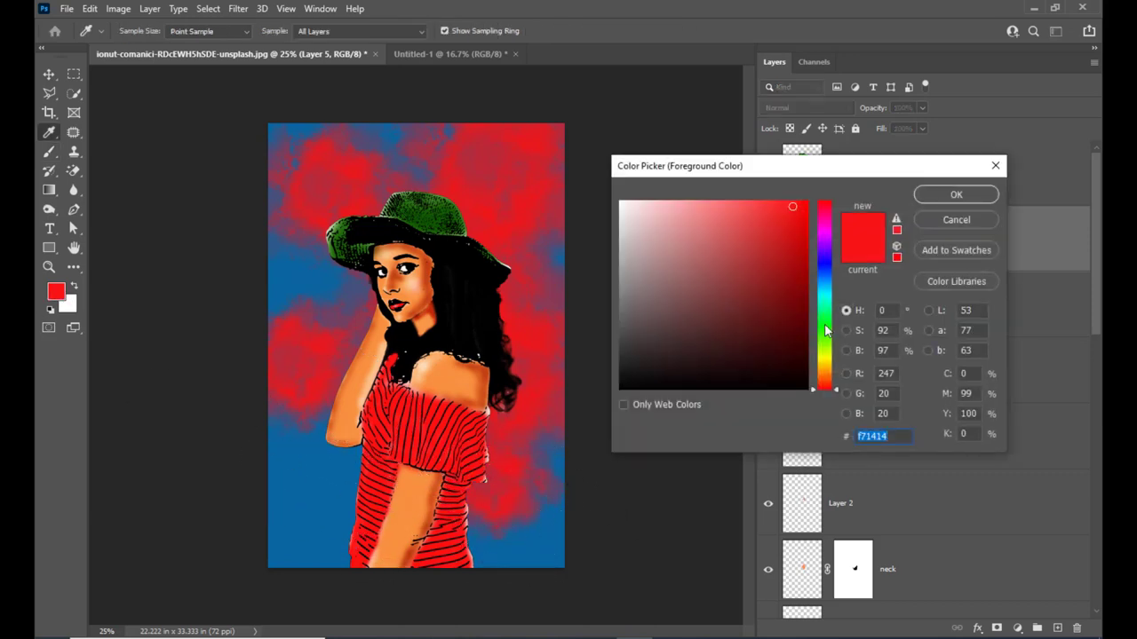
{"action": "left_click_drag", "start_coordinate": [826, 372], "coordinate": [827, 359]}
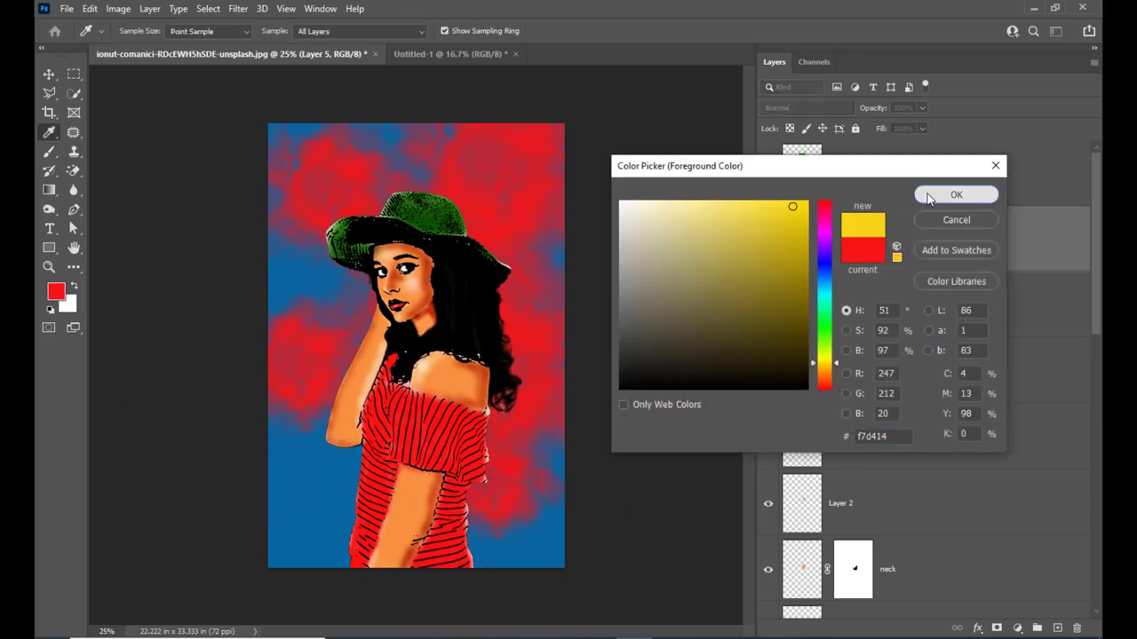
{"action": "left_click", "coordinate": [955, 194]}
{"action": "left_click", "coordinate": [409, 162]}
{"action": "left_click", "coordinate": [326, 313]}
{"action": "key", "text": "bracketleft"}
{"action": "key", "text": "bracketleft"}
{"action": "left_click", "coordinate": [510, 357]}
{"action": "left_click", "coordinate": [528, 458]}
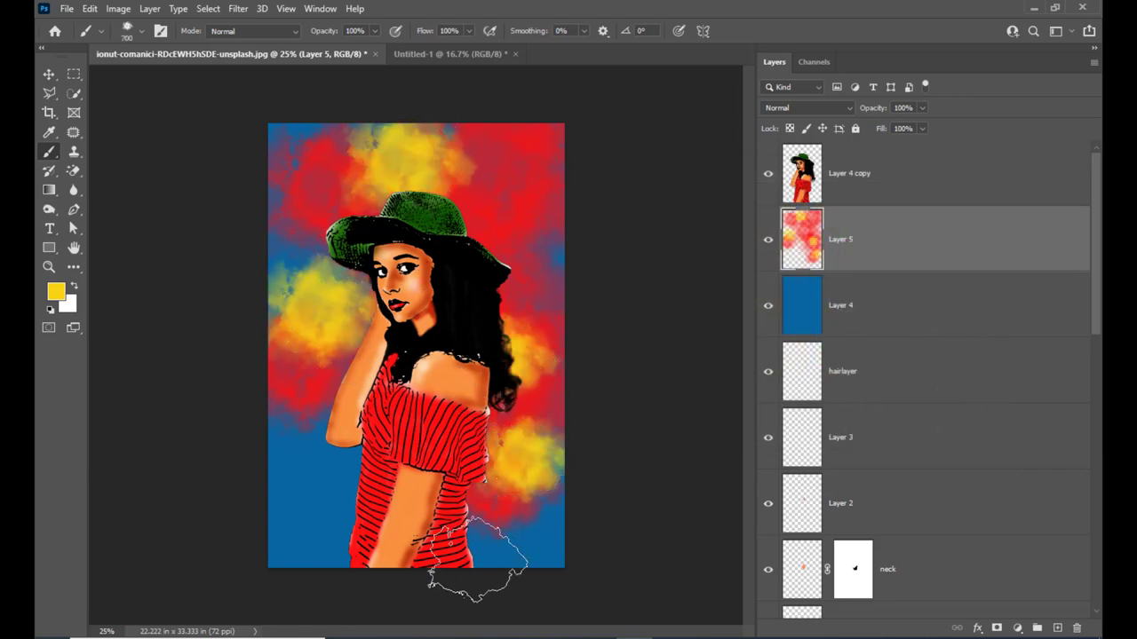
Vary the brush size down to 600 px and stamp more yellow clouds at the lower left and lower right.
{"action": "key", "text": "bracketright"}
{"action": "key", "text": "bracketright"}
{"action": "left_click", "coordinate": [334, 476]}
{"action": "key", "text": "bracketleft"}
{"action": "key", "text": "bracketleft"}
{"action": "key", "text": "bracketleft"}
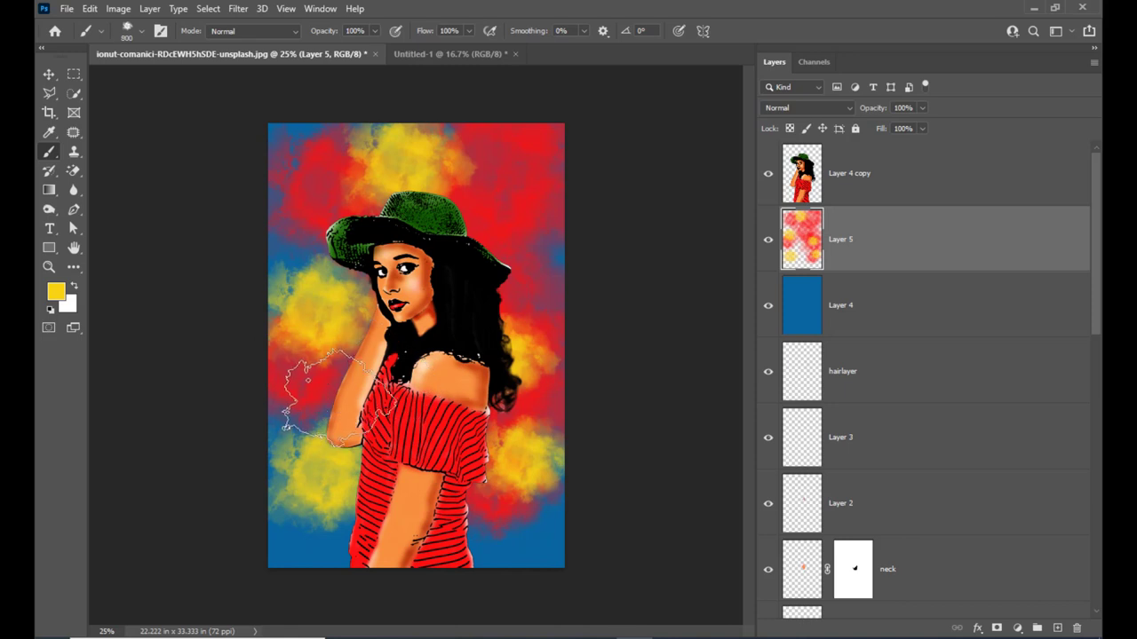
{"action": "left_click", "coordinate": [302, 404]}
{"action": "left_click", "coordinate": [515, 528]}
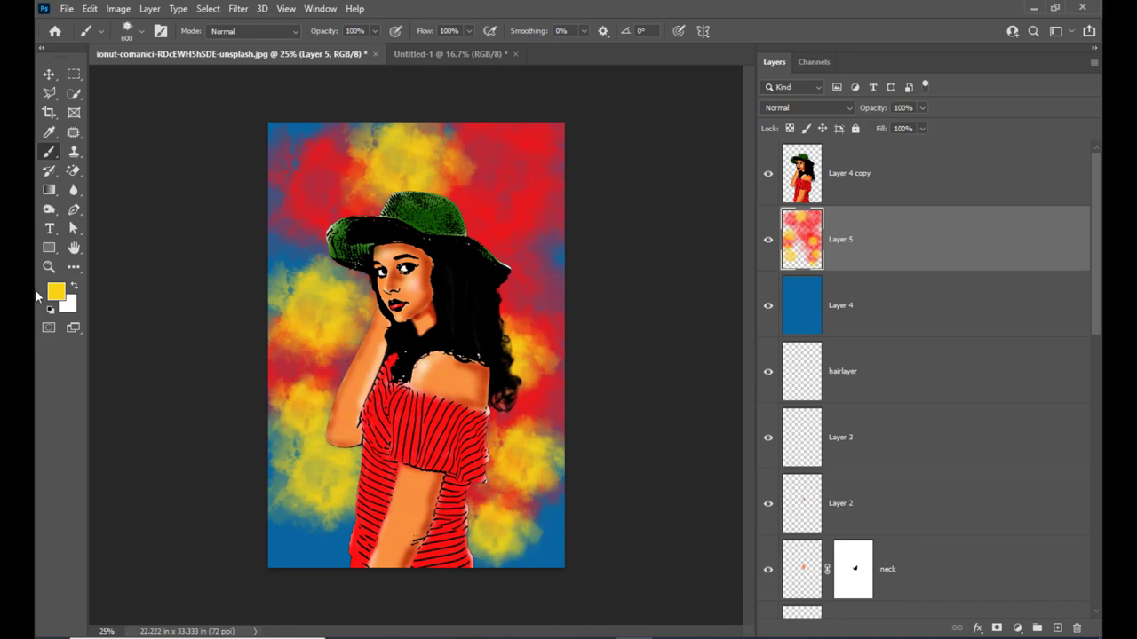
Set the foreground colour to green 2ff714 and stamp clouds left of the hat and along the top of the background.
{"action": "left_click", "coordinate": [56, 292]}
{"action": "left_click", "coordinate": [823, 333]}
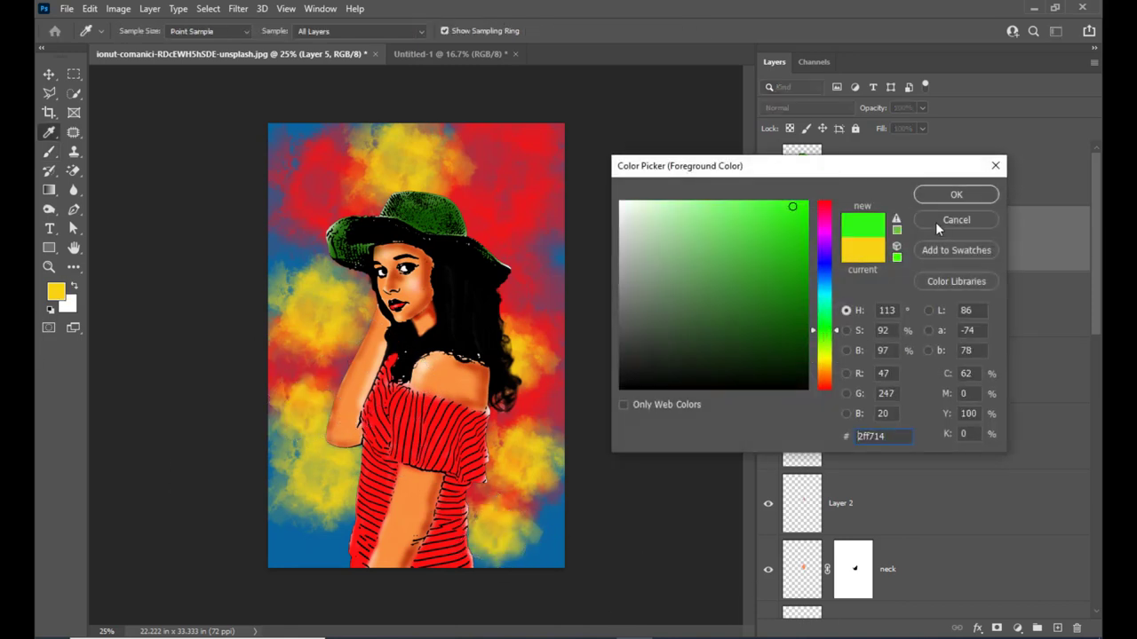
{"action": "left_click", "coordinate": [945, 193]}
{"action": "left_click", "coordinate": [307, 258]}
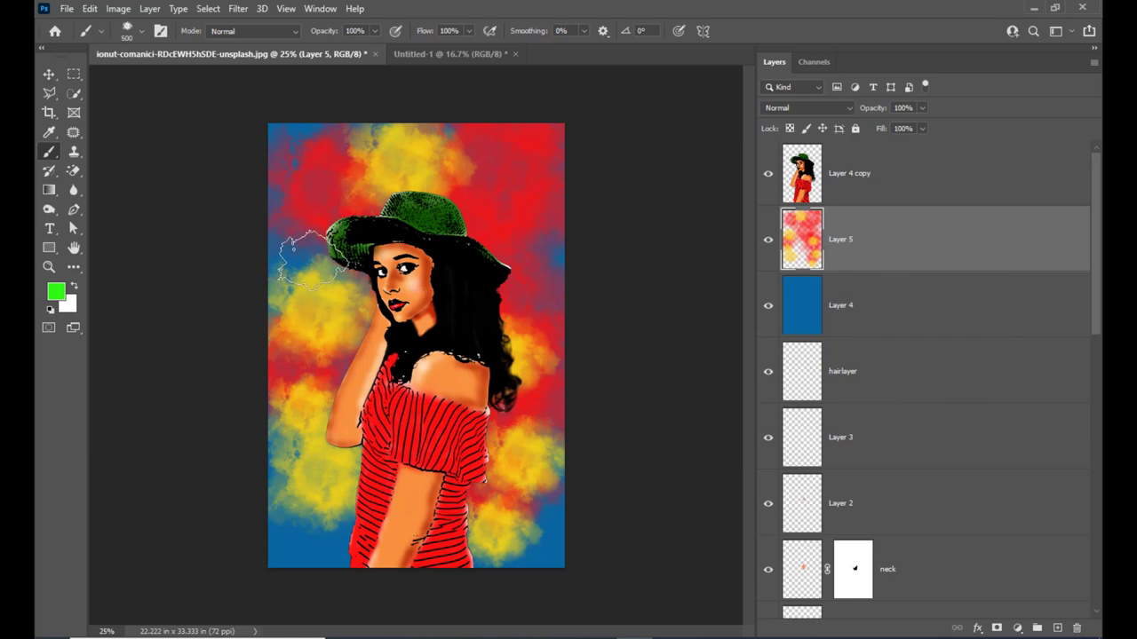
{"action": "left_click", "coordinate": [320, 135]}
{"action": "left_click", "coordinate": [442, 145]}
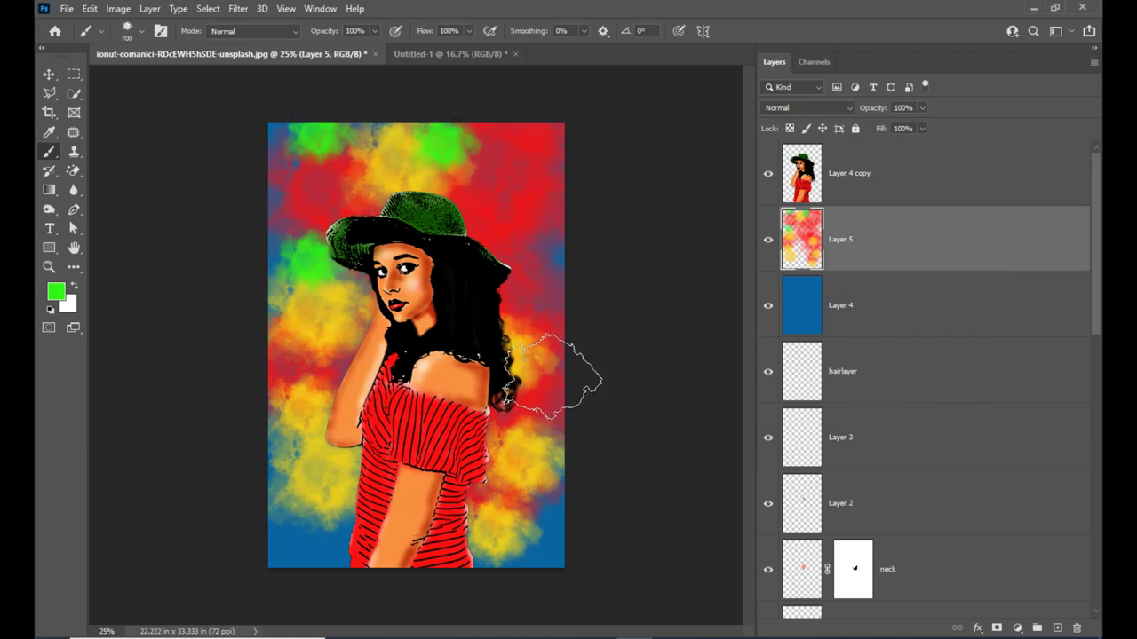
Stamp green clouds right of the hair and, with a 700 px brush, in both lower corners of the background.
{"action": "left_click", "coordinate": [541, 372]}
{"action": "key", "text": "bracketright"}
{"action": "key", "text": "bracketright"}
{"action": "left_click", "coordinate": [306, 537]}
{"action": "left_click", "coordinate": [508, 533]}
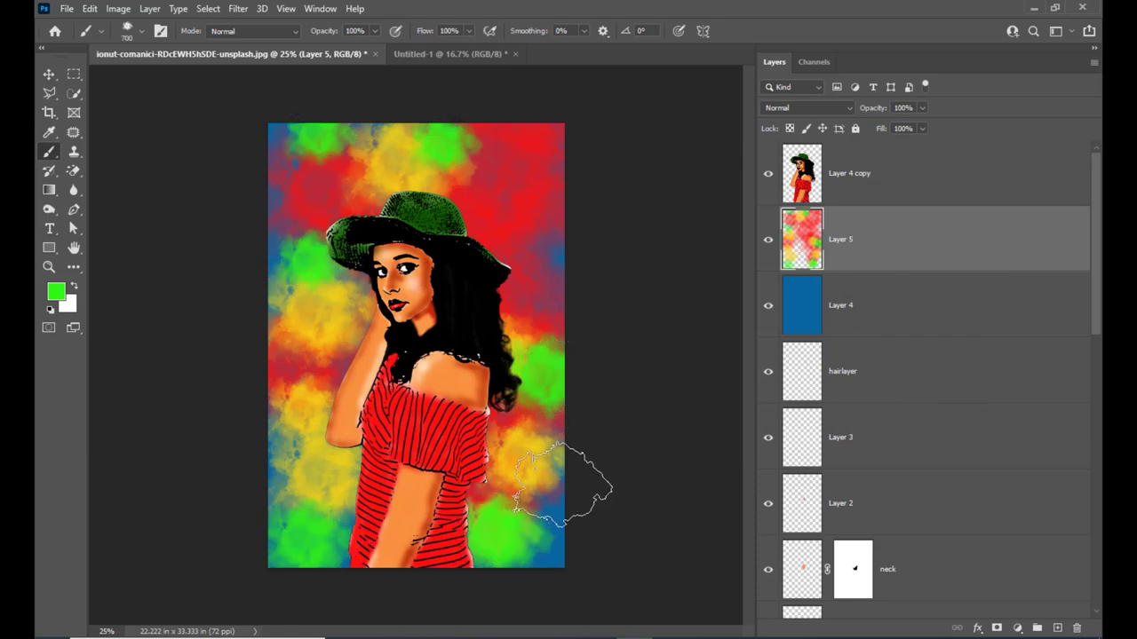
{"action": "left_click", "coordinate": [534, 529]}
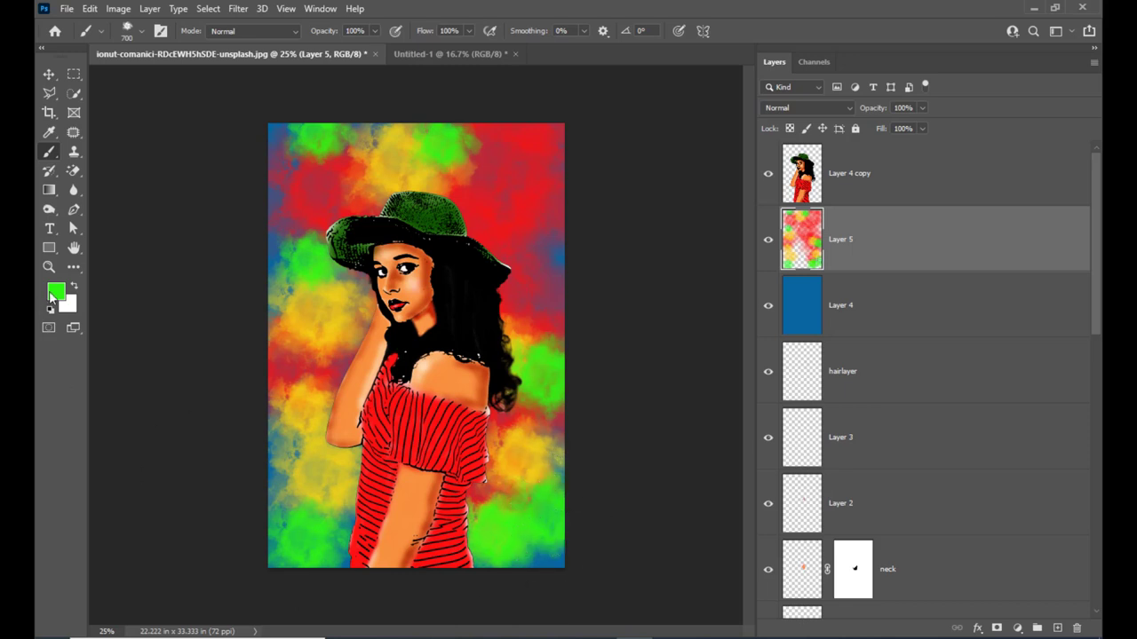
Set the foreground colour to blue 141ff7 and paint powder clouds right of the hat and in the upper-left corner.
{"action": "left_click", "coordinate": [56, 293]}
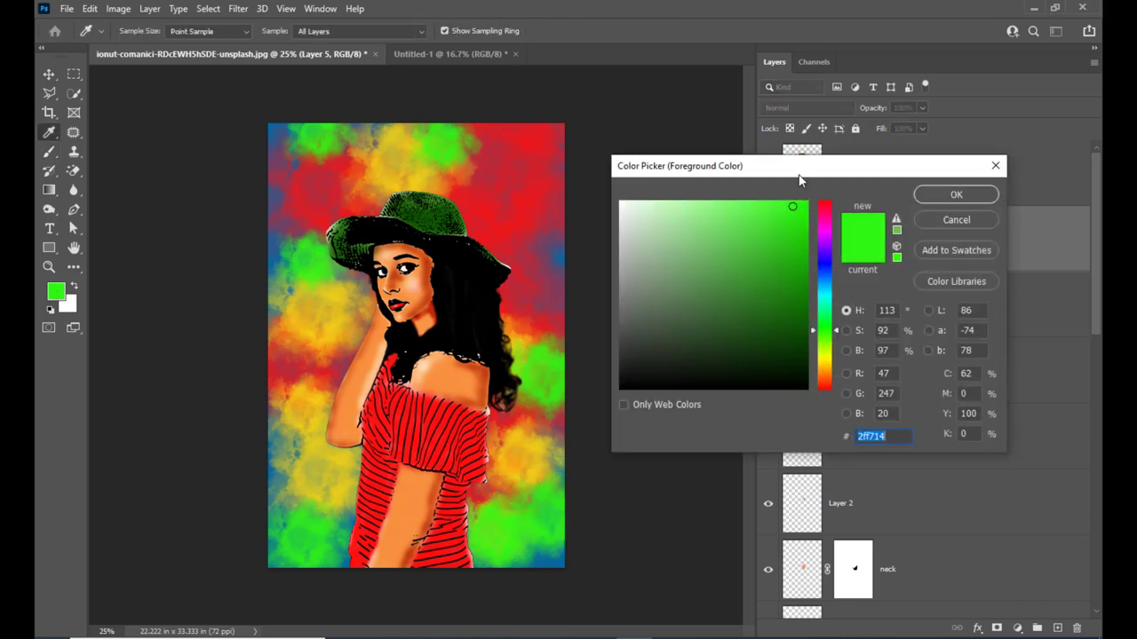
{"action": "left_click_drag", "start_coordinate": [832, 216], "coordinate": [832, 193]}
{"action": "left_click", "coordinate": [826, 263]}
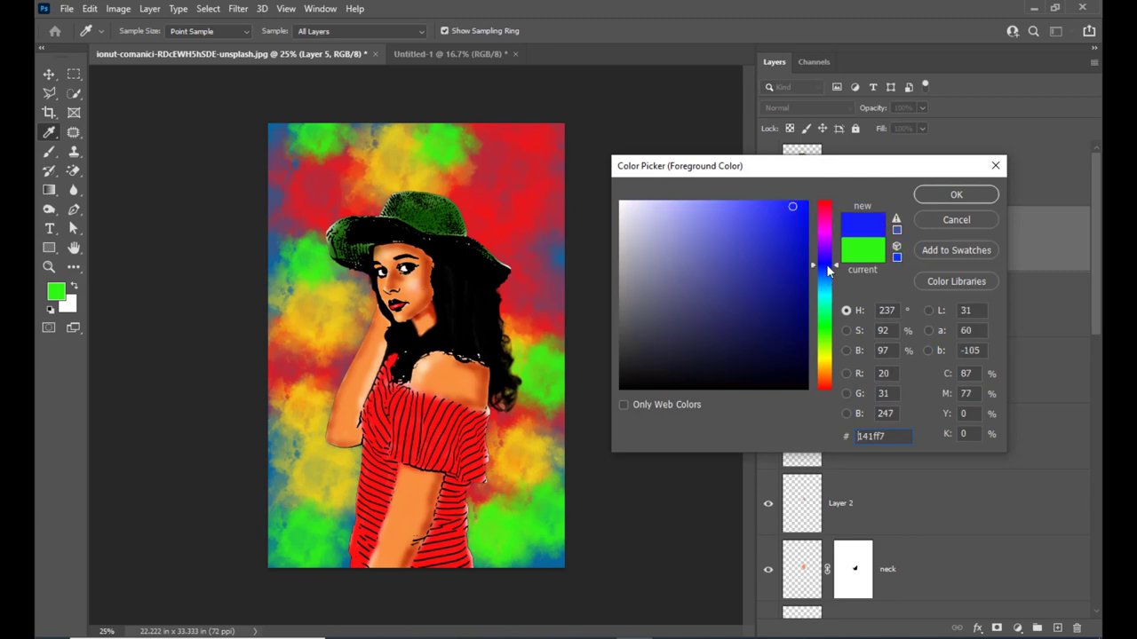
{"action": "left_click", "coordinate": [956, 195]}
{"action": "mouse_move", "coordinate": [542, 276]}
{"action": "left_mouse_down"}
{"action": "mouse_move", "coordinate": [553, 246]}
{"action": "mouse_move", "coordinate": [525, 236]}
{"action": "left_mouse_up"}
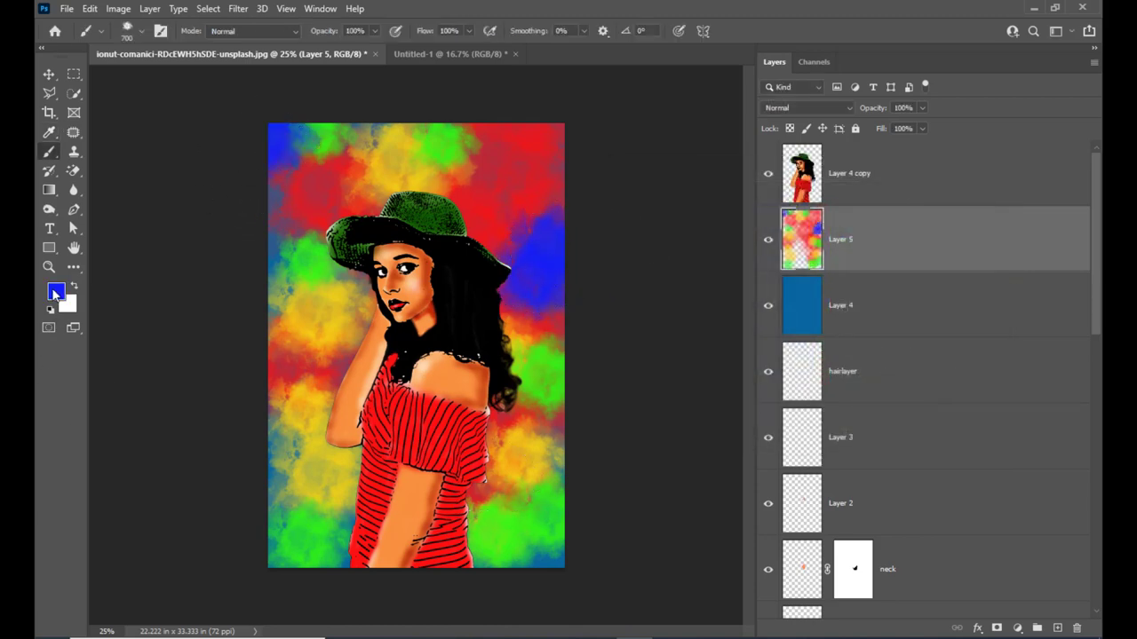
Set the foreground colour to orange f78414 and paint clouds in the lower background, plus 900 px clouds left of the hat.
{"action": "left_click", "coordinate": [56, 291]}
{"action": "left_click", "coordinate": [827, 374]}
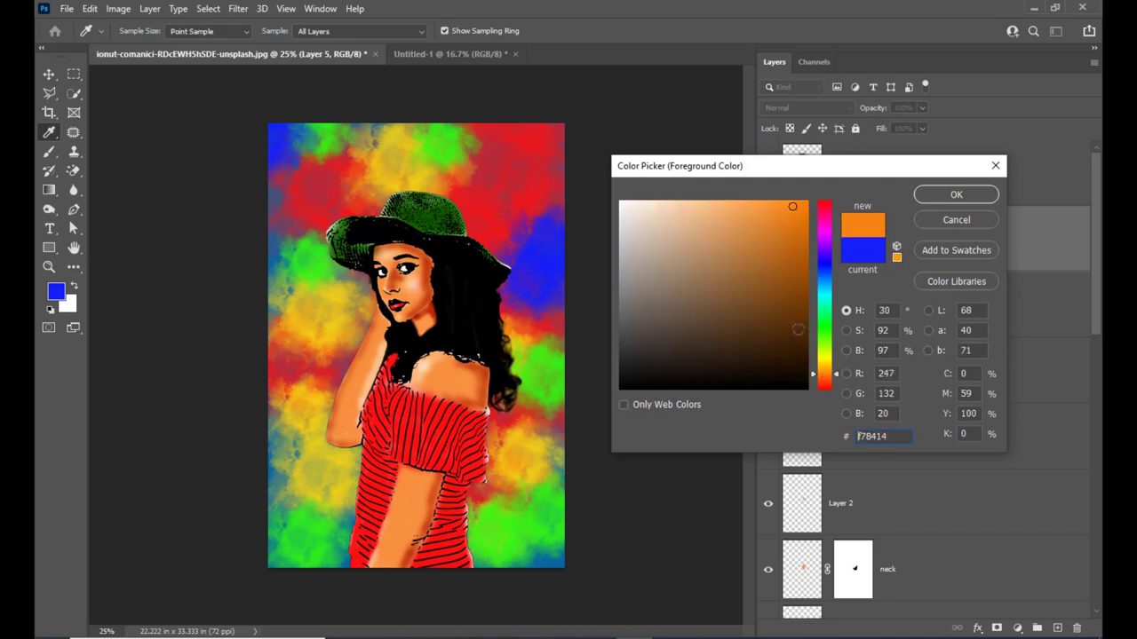
{"action": "left_click", "coordinate": [956, 193]}
{"action": "mouse_move", "coordinate": [533, 453]}
{"action": "left_mouse_down"}
{"action": "mouse_move", "coordinate": [520, 521]}
{"action": "mouse_move", "coordinate": [390, 524]}
{"action": "mouse_move", "coordinate": [324, 461]}
{"action": "mouse_move", "coordinate": [307, 426]}
{"action": "left_mouse_up"}
{"action": "key", "text": "bracketright"}
{"action": "key", "text": "bracketright"}
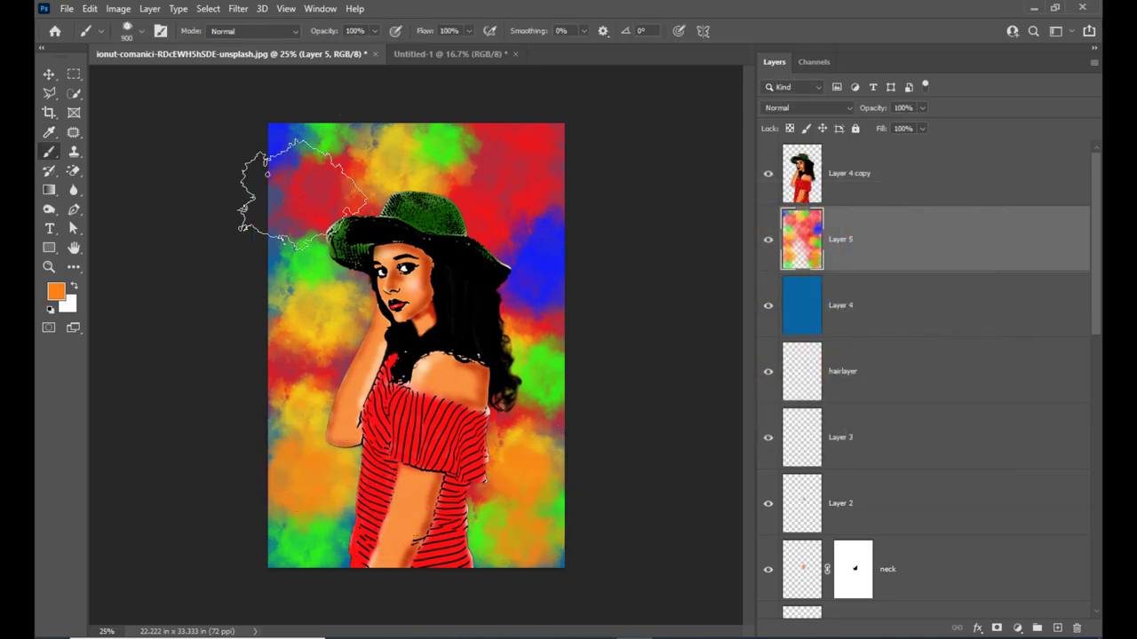
{"action": "left_click_drag", "start_coordinate": [269, 176], "coordinate": [257, 244]}
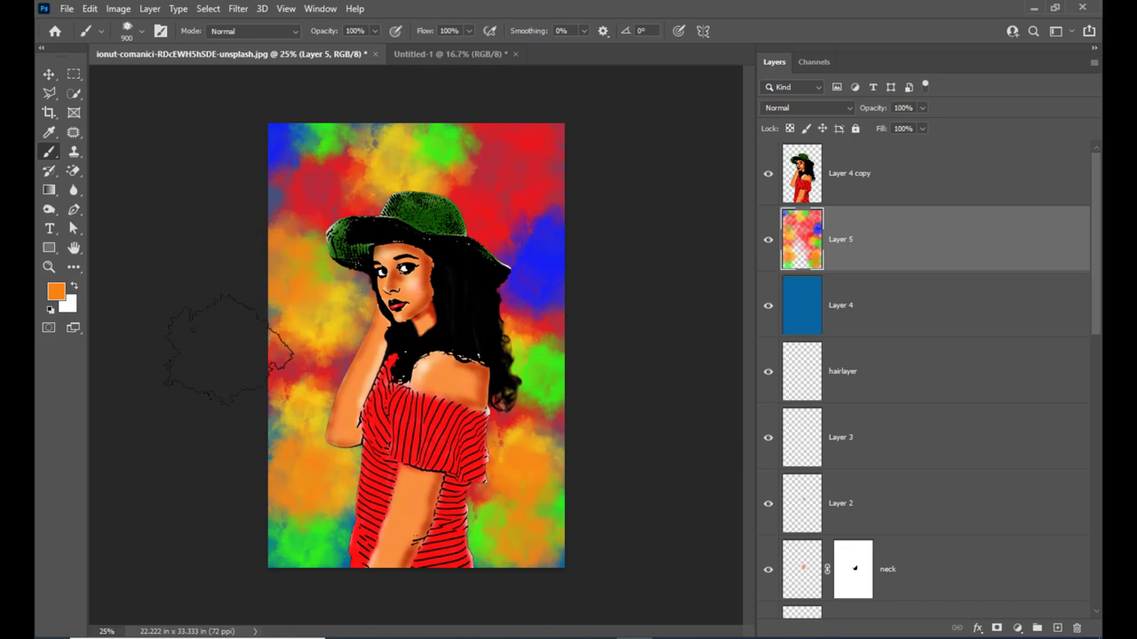
Set the foreground colour to yellow-green daf714 and stamp clouds right of the hat and hair and in the lower background.
{"action": "left_click", "coordinate": [56, 291]}
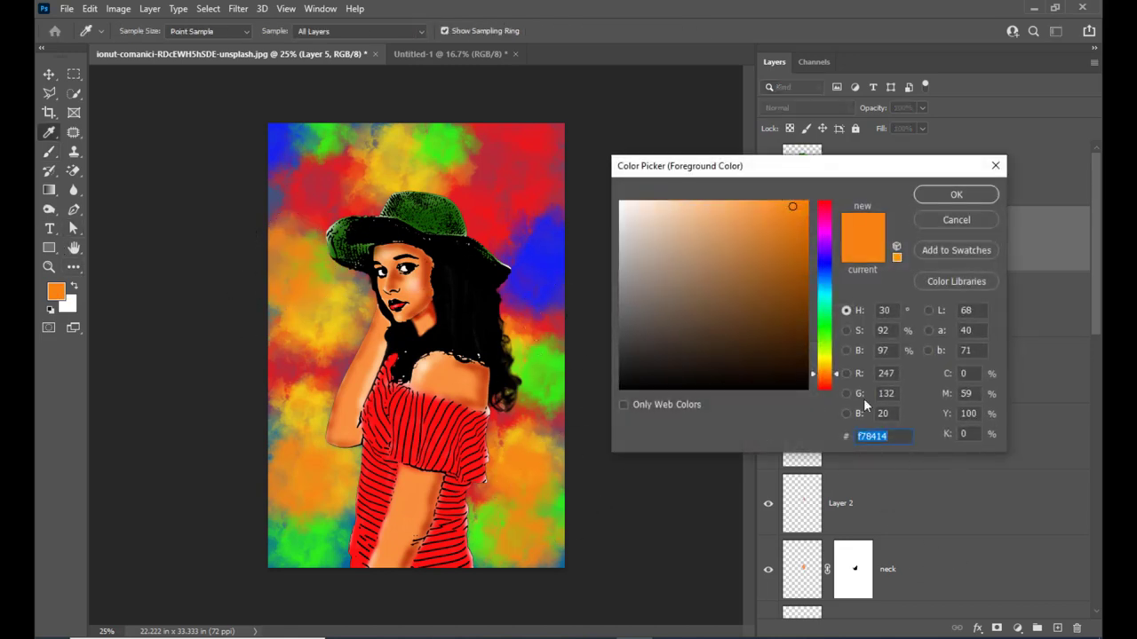
{"action": "left_click_drag", "start_coordinate": [833, 322], "coordinate": [826, 354]}
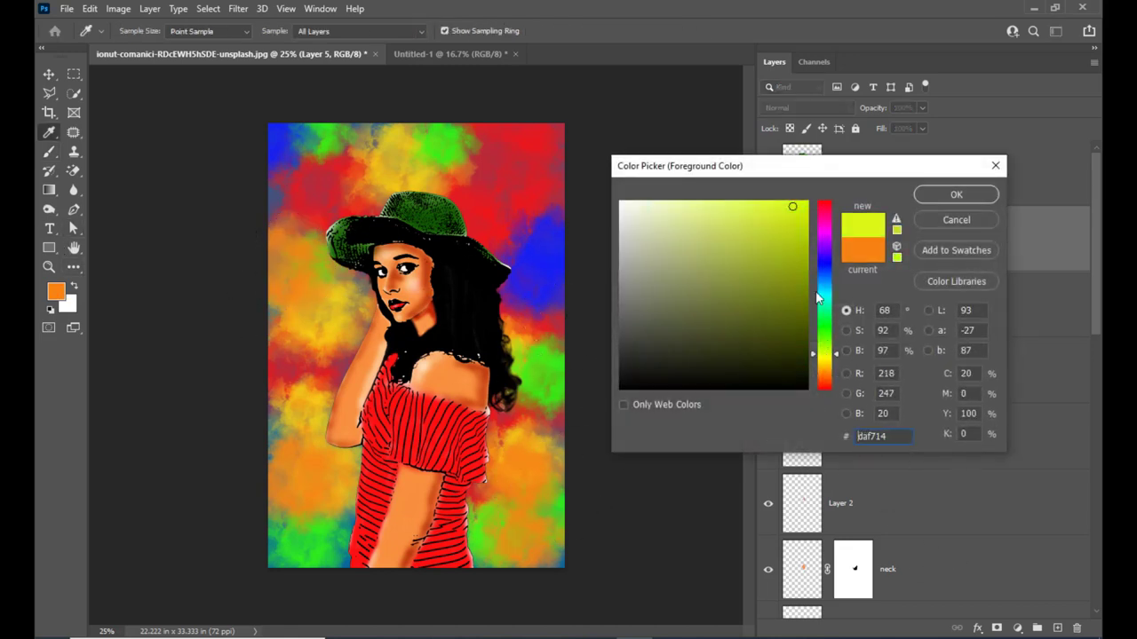
{"action": "left_click", "coordinate": [950, 192]}
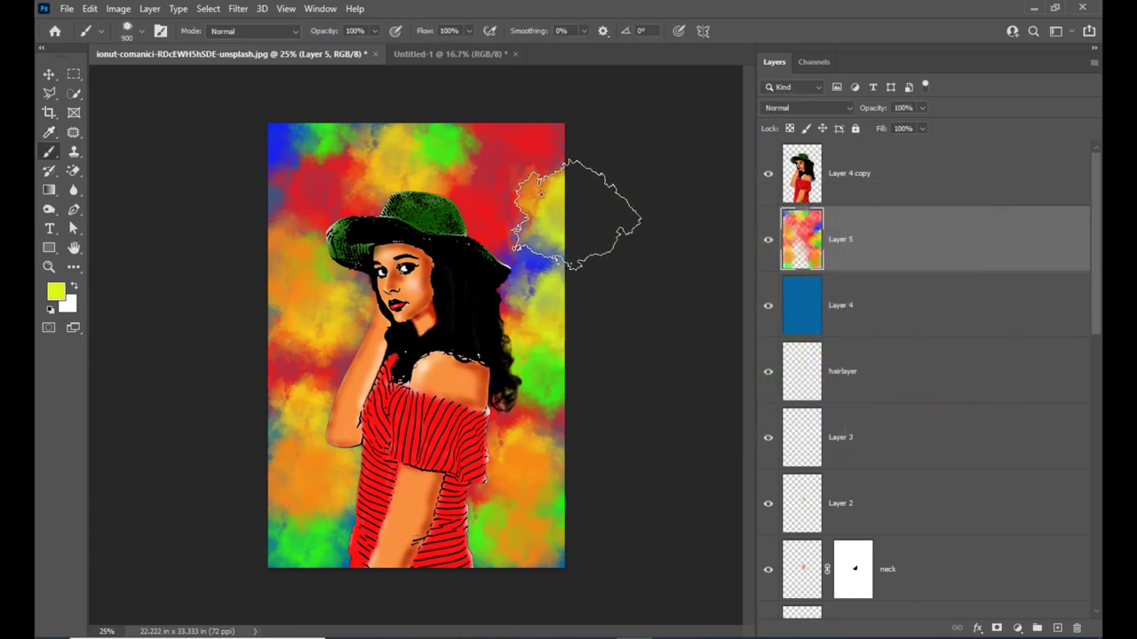
{"action": "left_click_drag", "start_coordinate": [544, 479], "coordinate": [547, 484]}
{"action": "left_click_drag", "start_coordinate": [337, 524], "coordinate": [305, 471]}
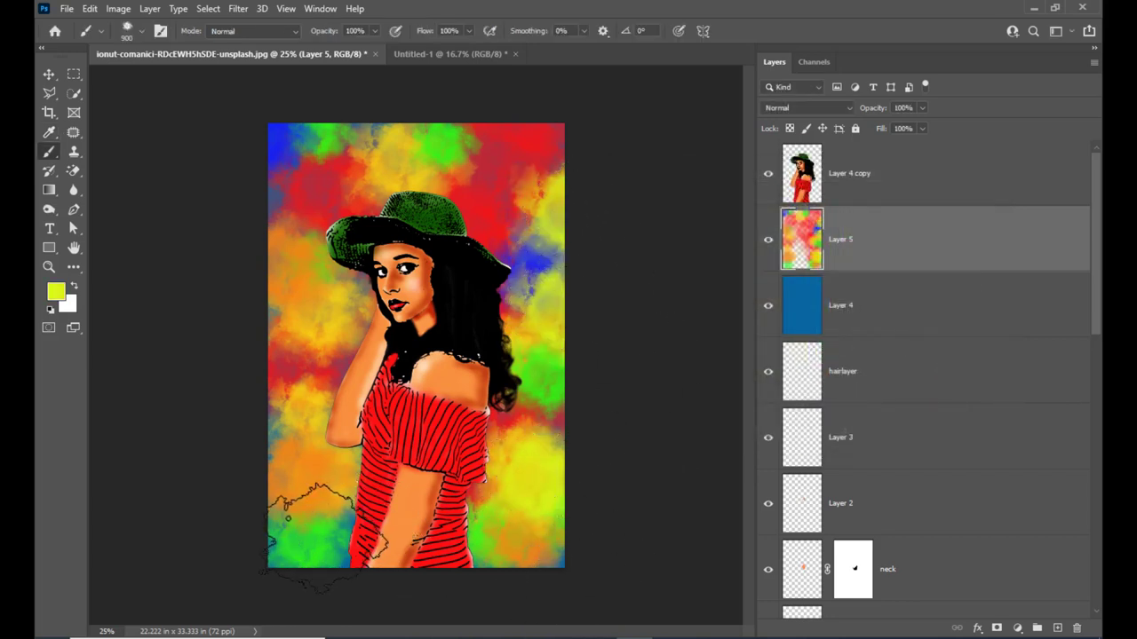
Set the foreground colour to magenta f714e4 and stamp clouds at the lower right, lower left and upper-right corner of the background.
{"action": "left_click", "coordinate": [55, 291]}
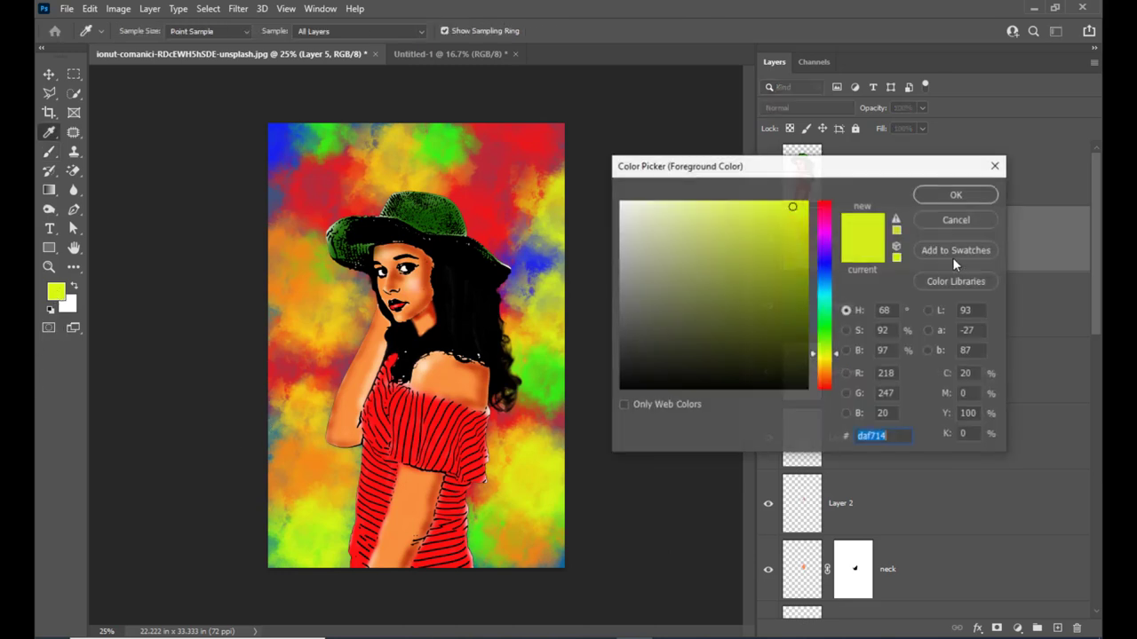
{"action": "mouse_move", "coordinate": [829, 228]}
{"action": "left_mouse_down"}
{"action": "mouse_move", "coordinate": [828, 206]}
{"action": "mouse_move", "coordinate": [829, 233]}
{"action": "left_mouse_up"}
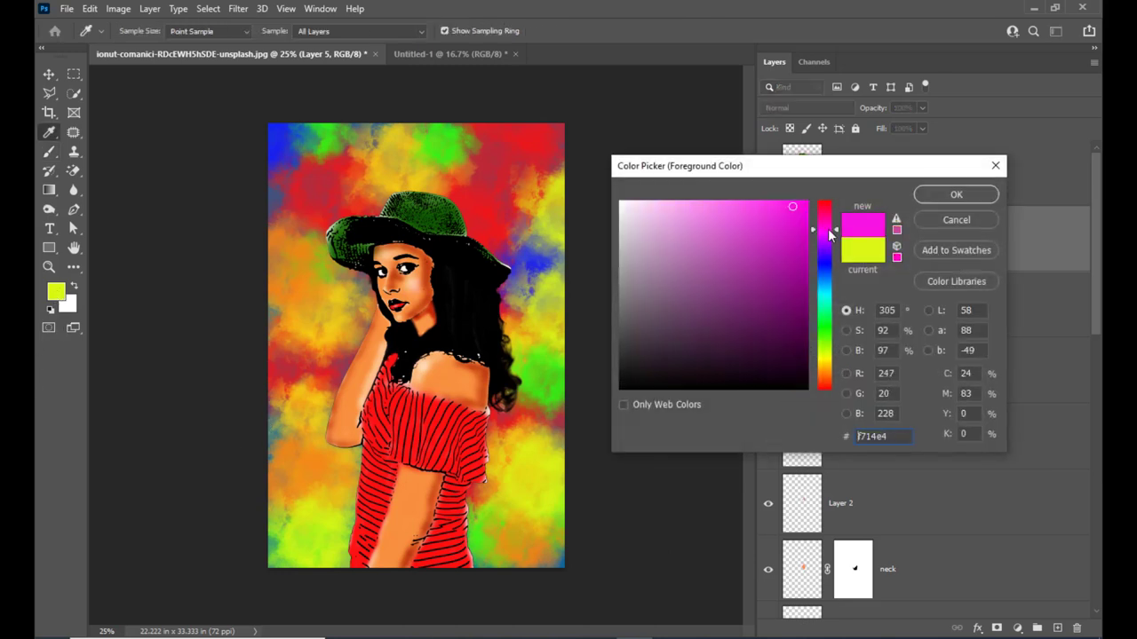
{"action": "left_click", "coordinate": [947, 197]}
{"action": "mouse_move", "coordinate": [559, 418]}
{"action": "left_mouse_down"}
{"action": "mouse_move", "coordinate": [533, 453]}
{"action": "mouse_move", "coordinate": [528, 533]}
{"action": "left_mouse_up"}
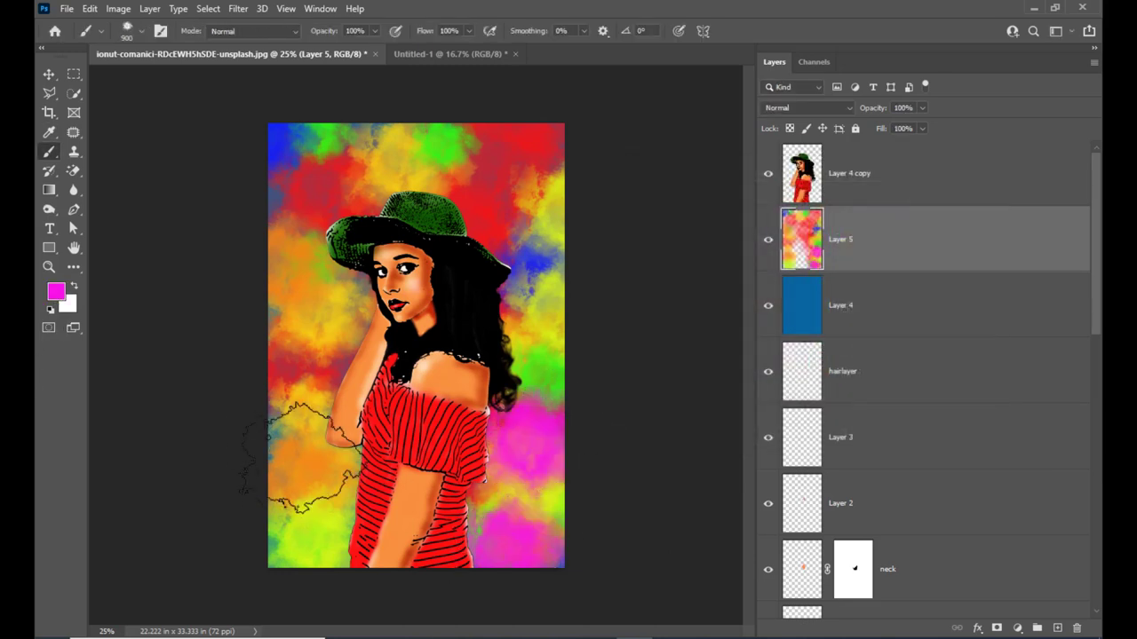
{"action": "left_click_drag", "start_coordinate": [302, 466], "coordinate": [297, 469]}
{"action": "left_click_drag", "start_coordinate": [524, 114], "coordinate": [524, 120]}
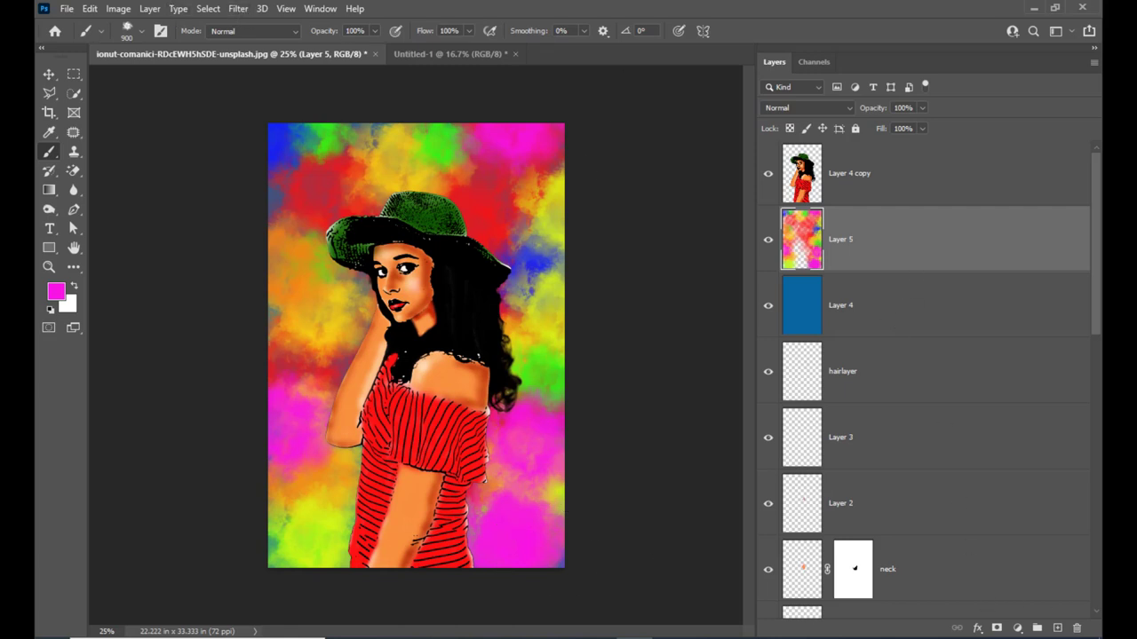
Apply a Gaussian Blur with a 10-pixel radius to Layer 5 and lower its opacity to 71%.
{"action": "left_click", "coordinate": [238, 11]}
{"action": "mouse_move", "coordinate": [253, 201]}
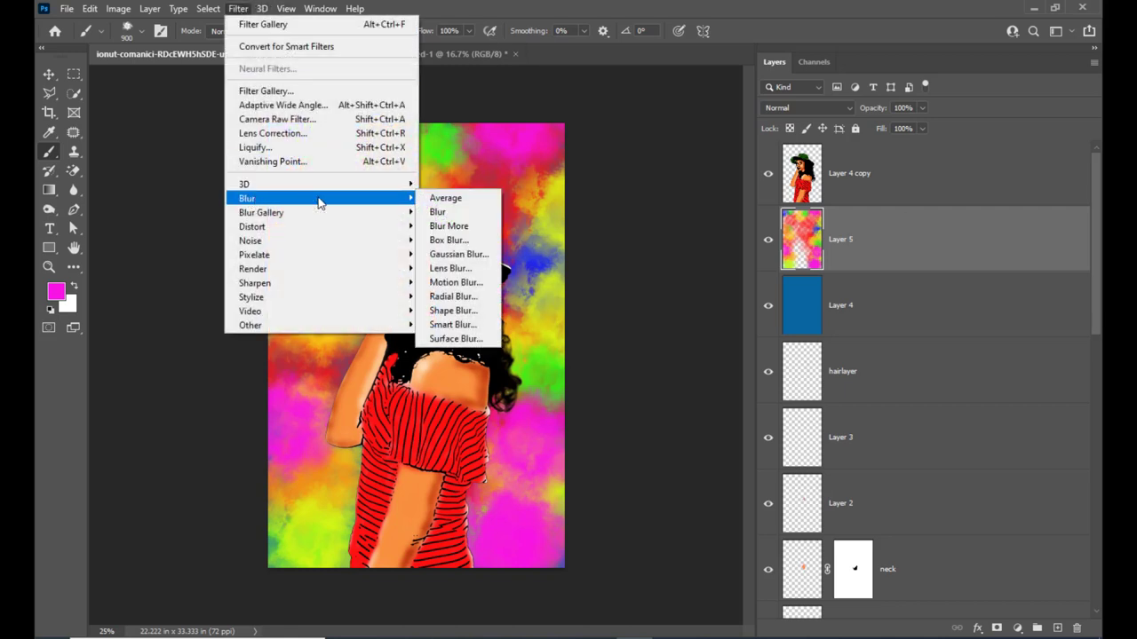
{"action": "left_click", "coordinate": [459, 255]}
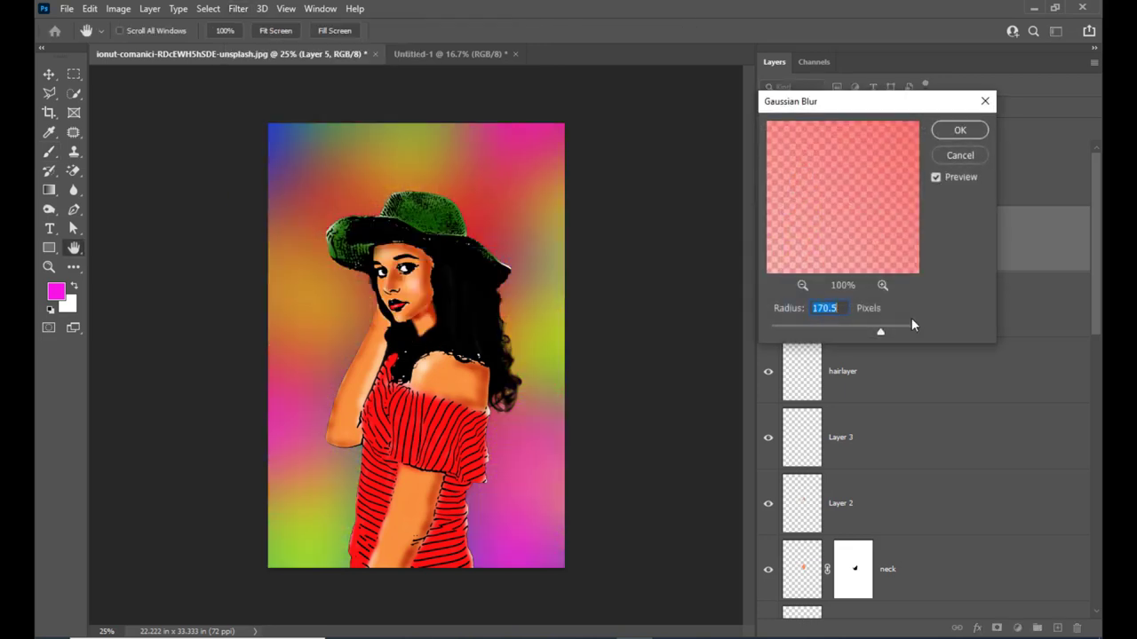
{"action": "mouse_move", "coordinate": [845, 333]}
{"action": "left_mouse_down"}
{"action": "mouse_move", "coordinate": [798, 332]}
{"action": "mouse_move", "coordinate": [828, 335]}
{"action": "left_mouse_up"}
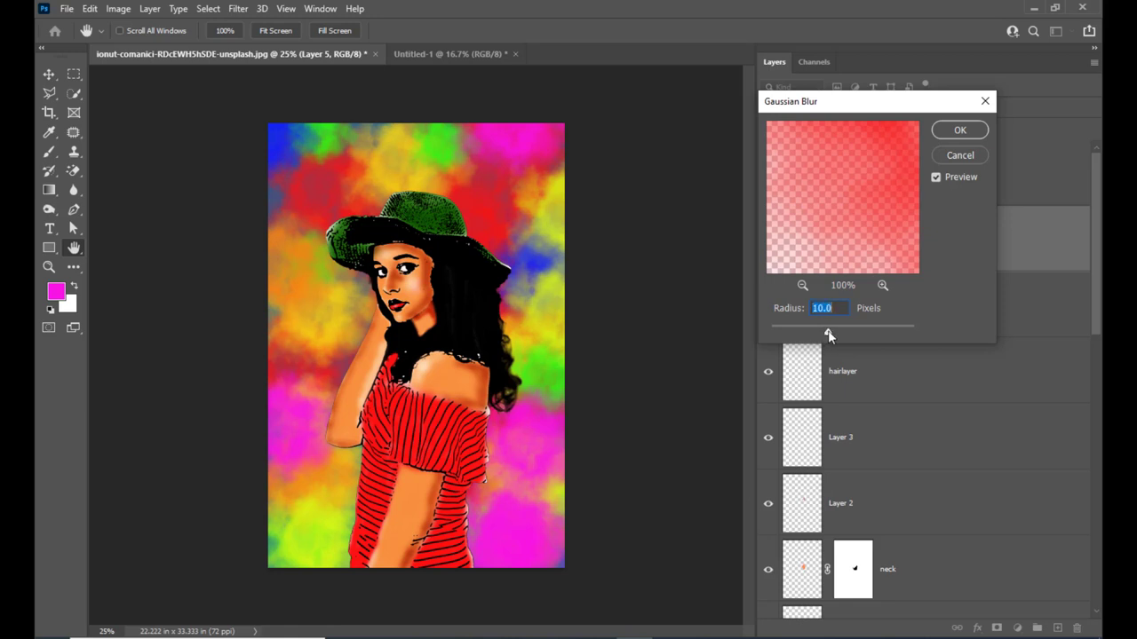
{"action": "left_click", "coordinate": [960, 132]}
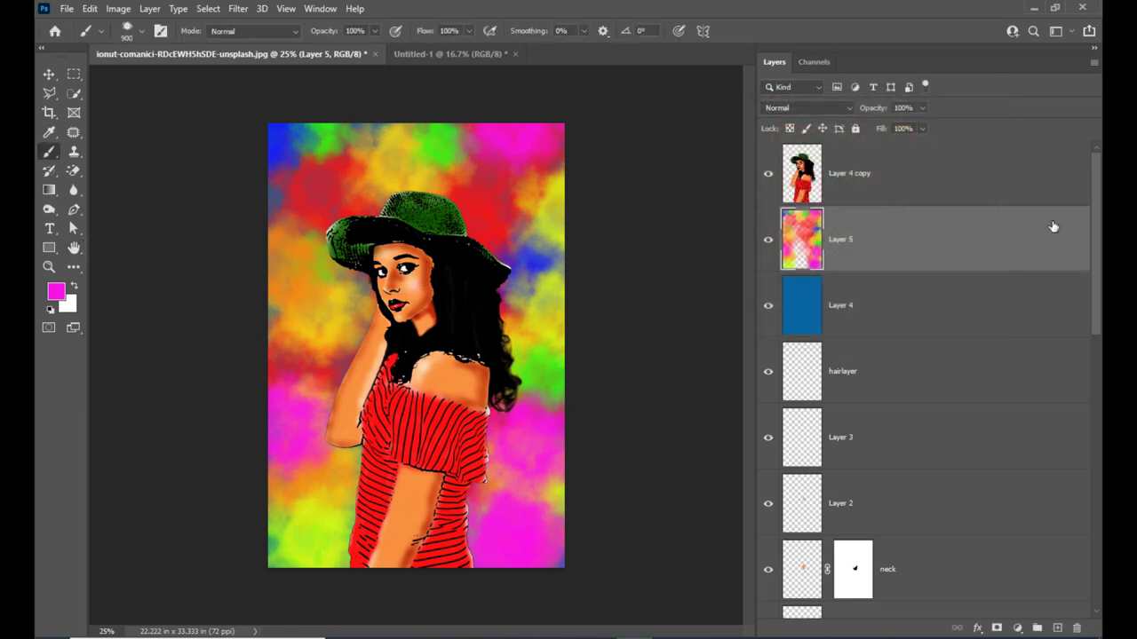
{"action": "left_click", "coordinate": [921, 108]}
{"action": "left_click_drag", "start_coordinate": [923, 123], "coordinate": [903, 127]}
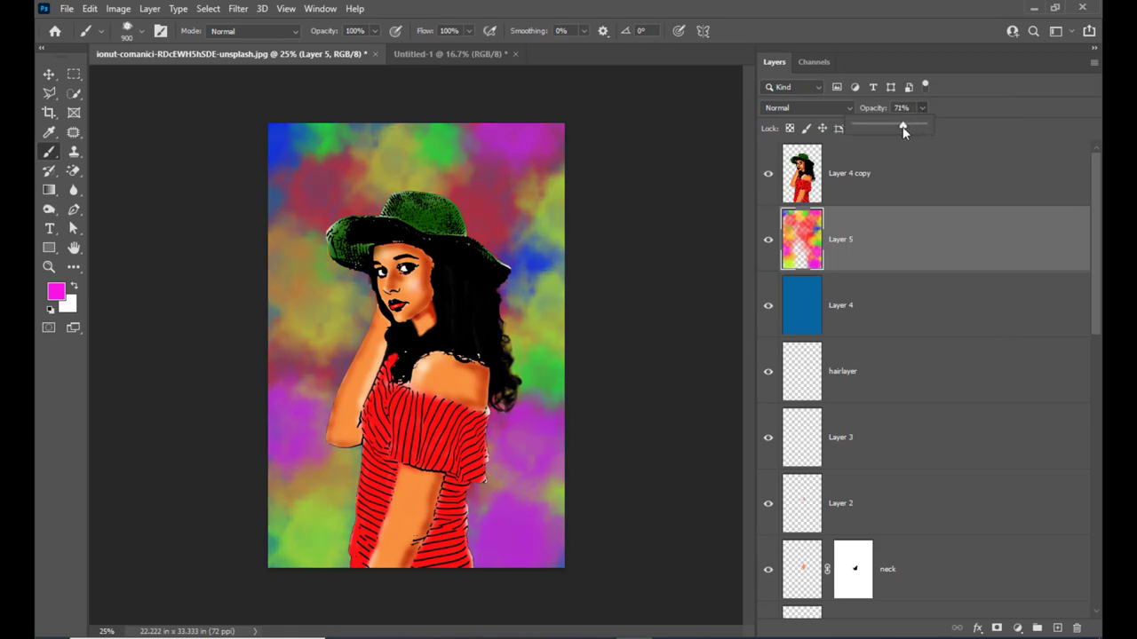
Fill the blue background layer with black and add a black hide-all mask to the cloud layer, Layer 5.
{"action": "left_click", "coordinate": [832, 326]}
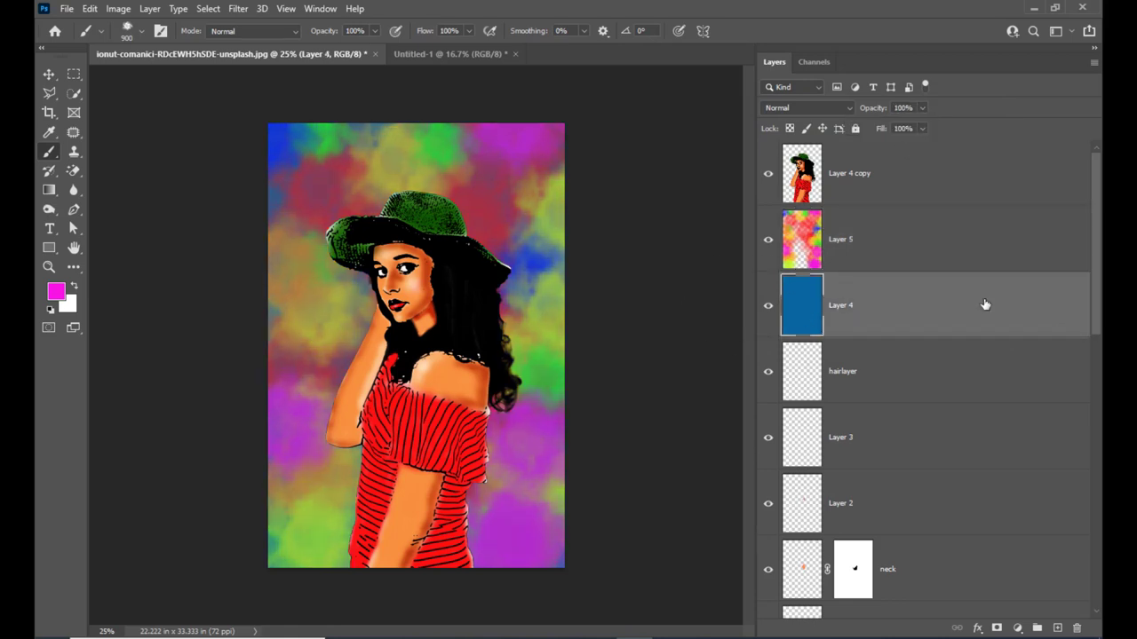
{"action": "key", "text": "d"}
{"action": "key", "text": "alt+BackSpace"}
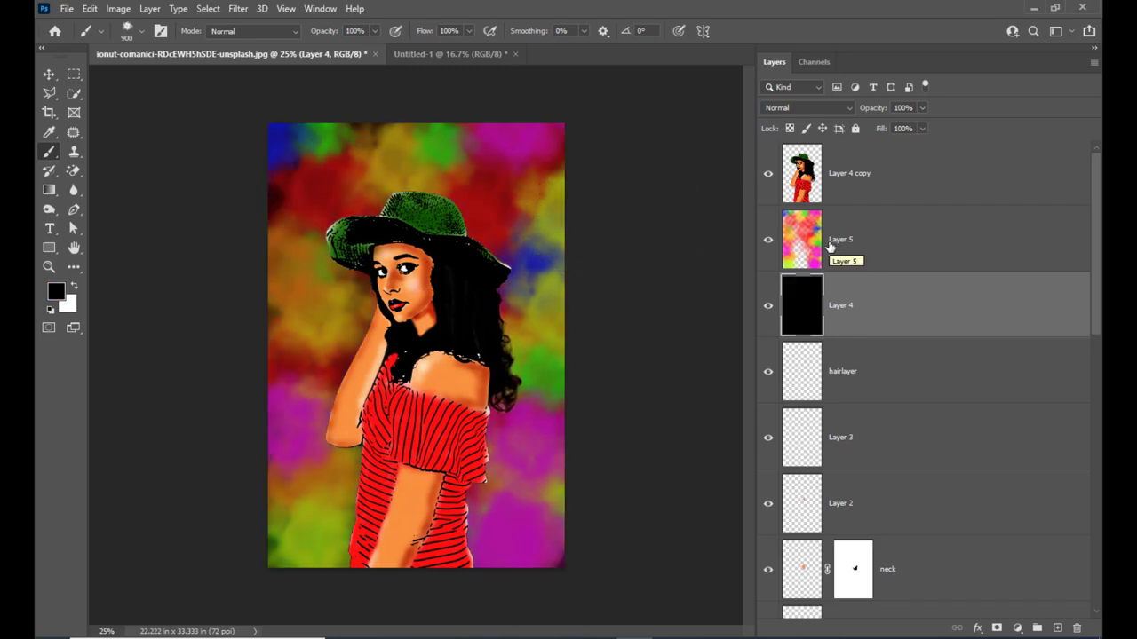
{"action": "left_click", "coordinate": [861, 240]}
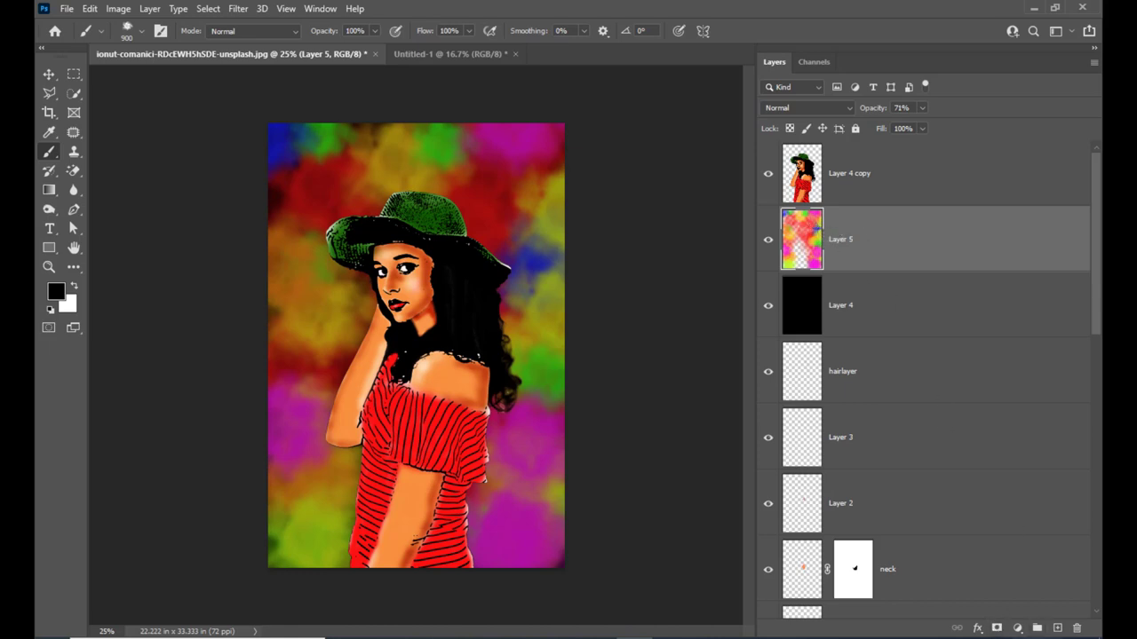
{"action": "left_click", "coordinate": [997, 629], "text": "alt"}
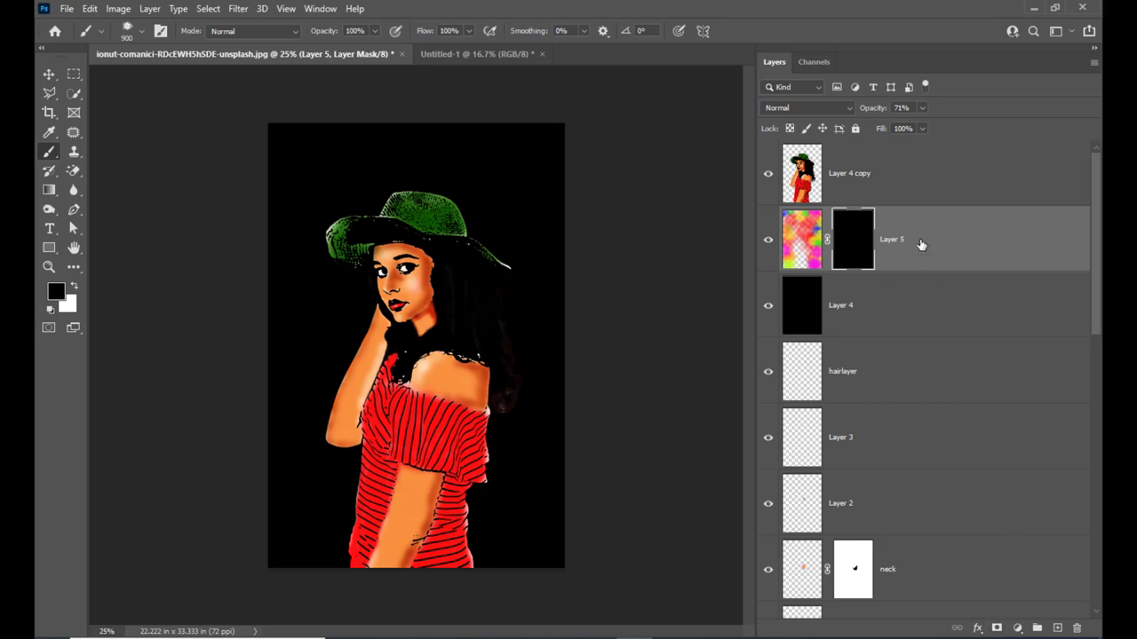
Choose a soft round brush, enlarge it to about 2800 px and make white the foreground colour.
{"action": "left_click", "coordinate": [124, 32]}
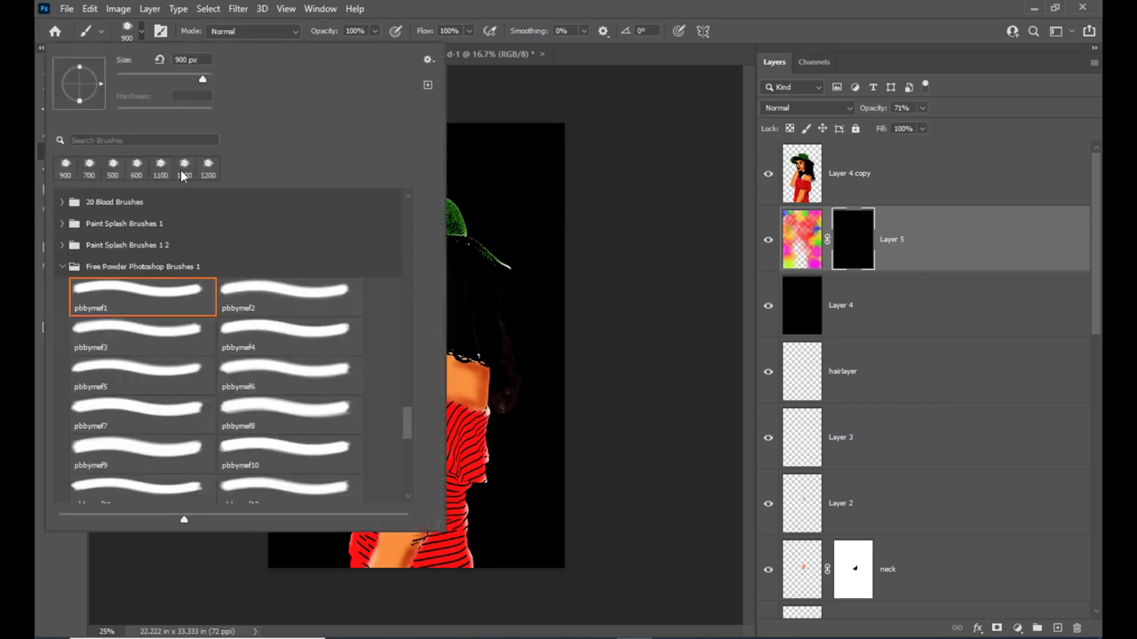
{"action": "left_click_drag", "start_coordinate": [407, 419], "coordinate": [409, 196]}
{"action": "left_click", "coordinate": [165, 240]}
{"action": "key", "text": "Return"}
{"action": "key", "text": "bracketright"}
{"action": "key", "text": "bracketright"}
{"action": "key", "text": "bracketright"}
{"action": "key", "text": "bracketright"}
{"action": "key", "text": "bracketright"}
{"action": "key", "text": "bracketright"}
{"action": "key", "text": "bracketright"}
{"action": "key", "text": "bracketright"}
{"action": "key", "text": "bracketright"}
{"action": "key", "text": "bracketright"}
{"action": "key", "text": "bracketright"}
{"action": "key", "text": "bracketright"}
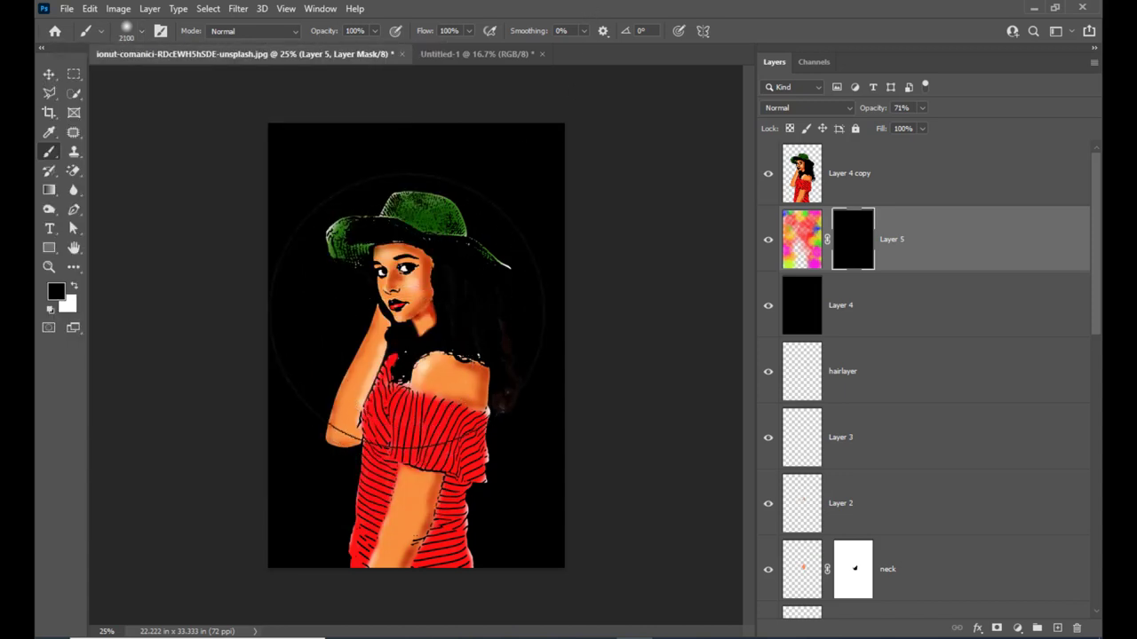
{"action": "key", "text": "bracketright"}
{"action": "key", "text": "bracketright"}
{"action": "key", "text": "bracketright"}
{"action": "key", "text": "bracketright"}
{"action": "key", "text": "bracketright"}
{"action": "key", "text": "bracketright"}
{"action": "key", "text": "bracketright"}
{"action": "key", "text": "bracketright"}
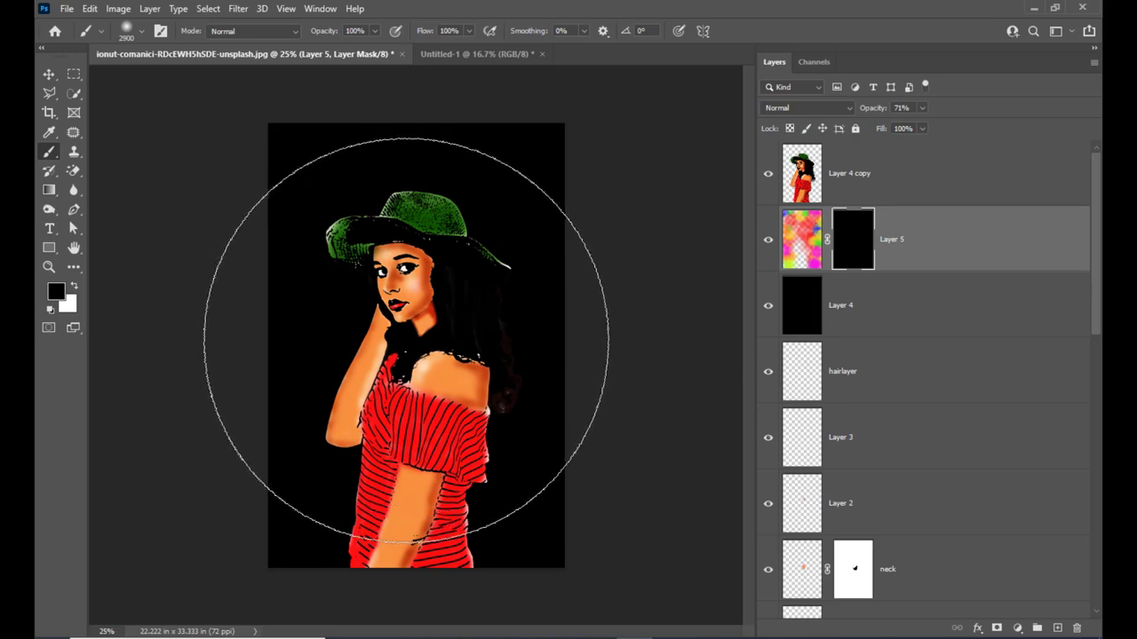
{"action": "left_click", "coordinate": [75, 289]}
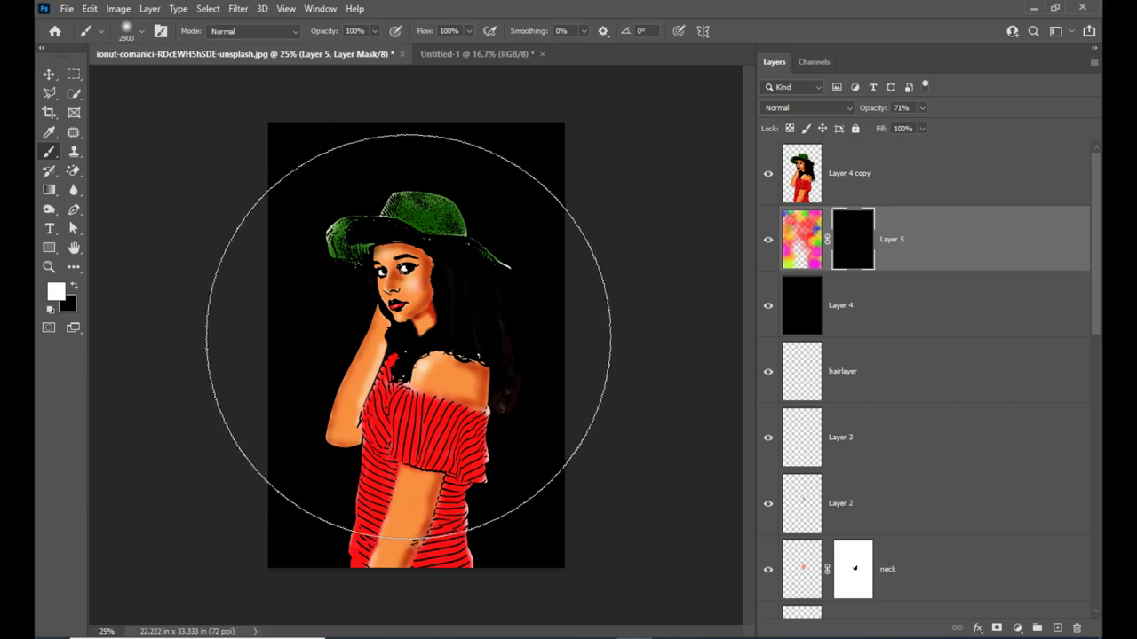
Undo a first dab on the Layer 5 mask, reduce the brush to 2400 px and stamp white once over the woman.
{"action": "left_click", "coordinate": [411, 339]}
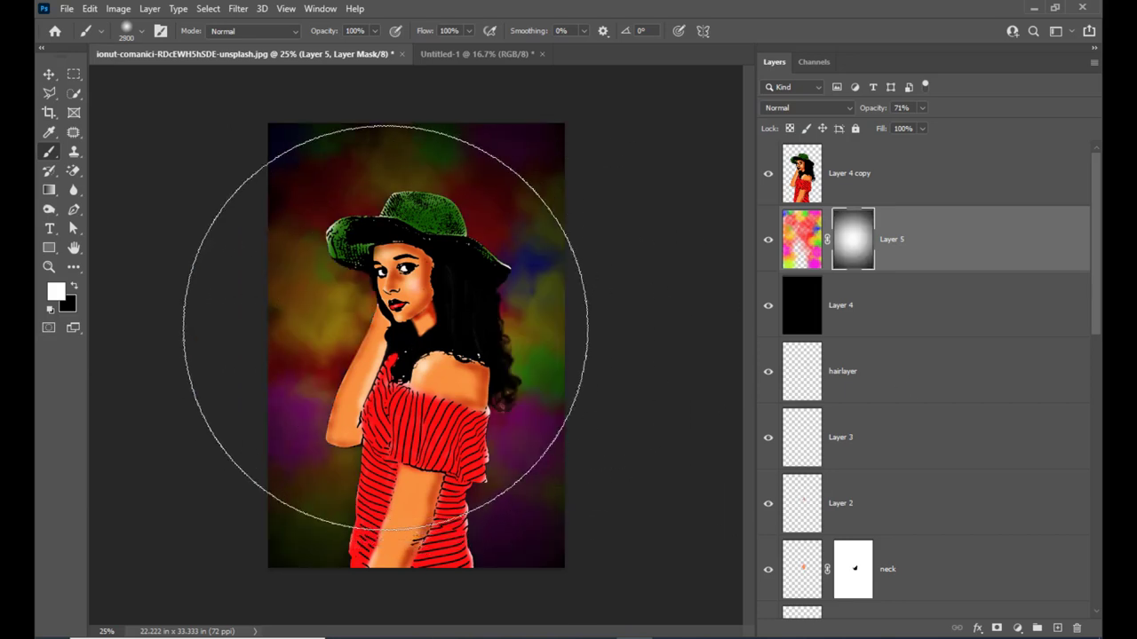
{"action": "key", "text": "ctrl+z"}
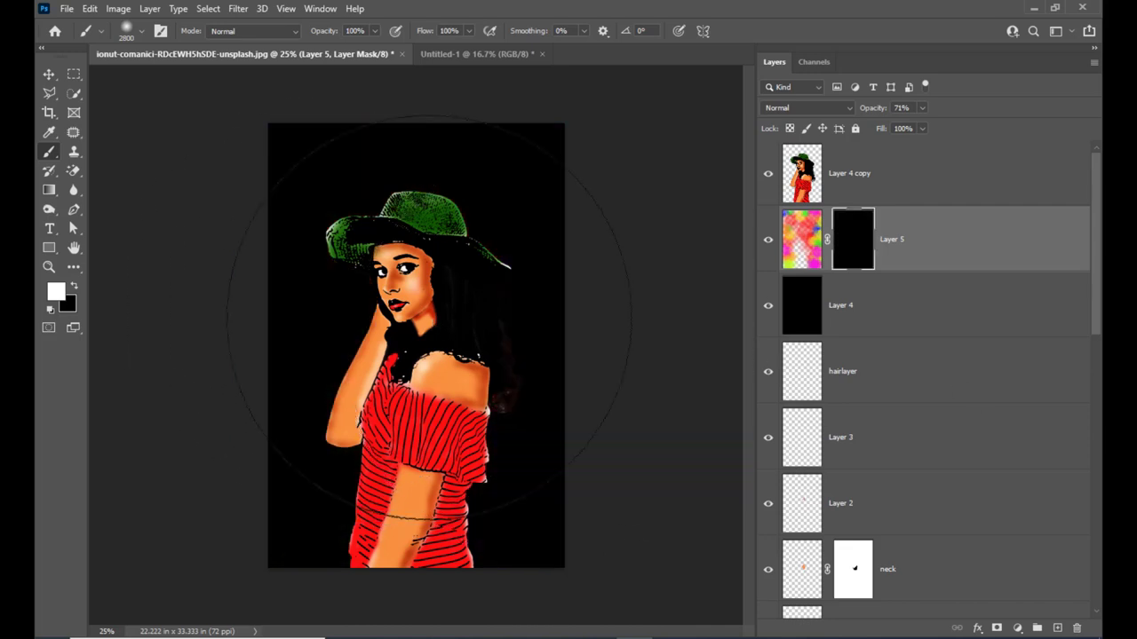
{"action": "key", "text": "bracketleft"}
{"action": "key", "text": "bracketleft"}
{"action": "key", "text": "bracketleft"}
{"action": "left_click", "coordinate": [417, 331]}
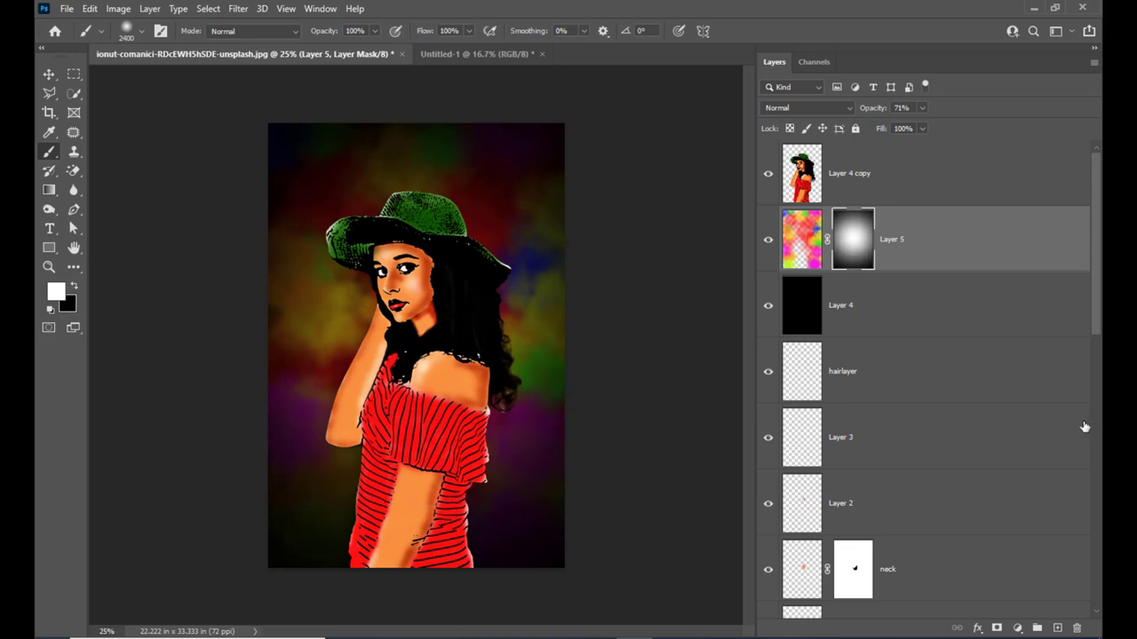
Add a Curves adjustment above Layer 4 copy and pull the RGB midtones slightly down to darken the image.
{"action": "left_click", "coordinate": [947, 178]}
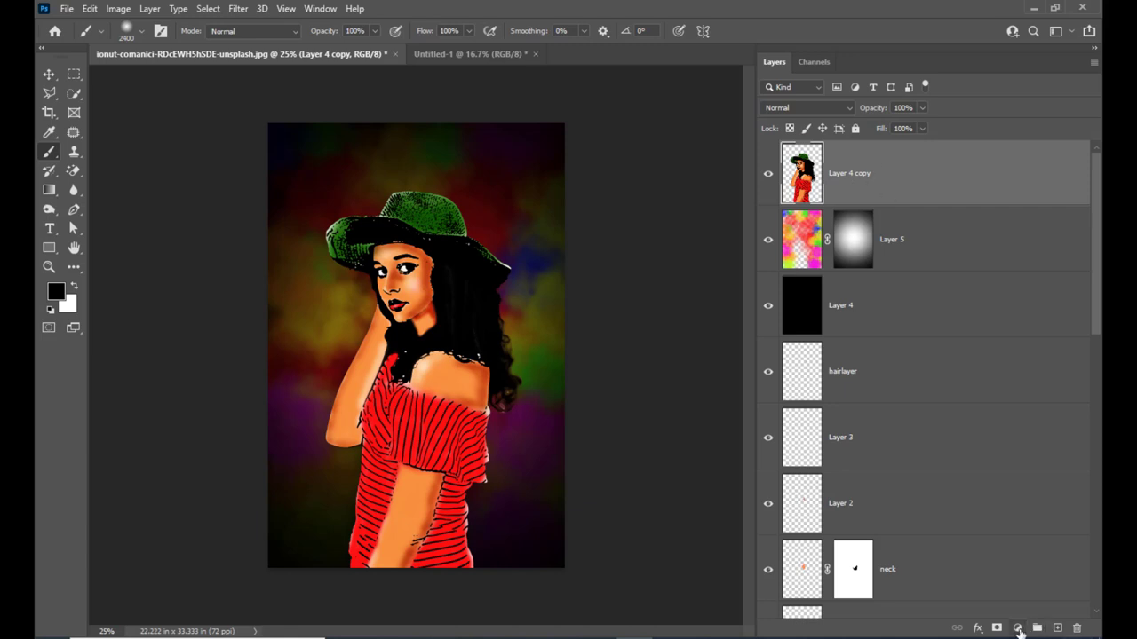
{"action": "left_click", "coordinate": [1018, 629]}
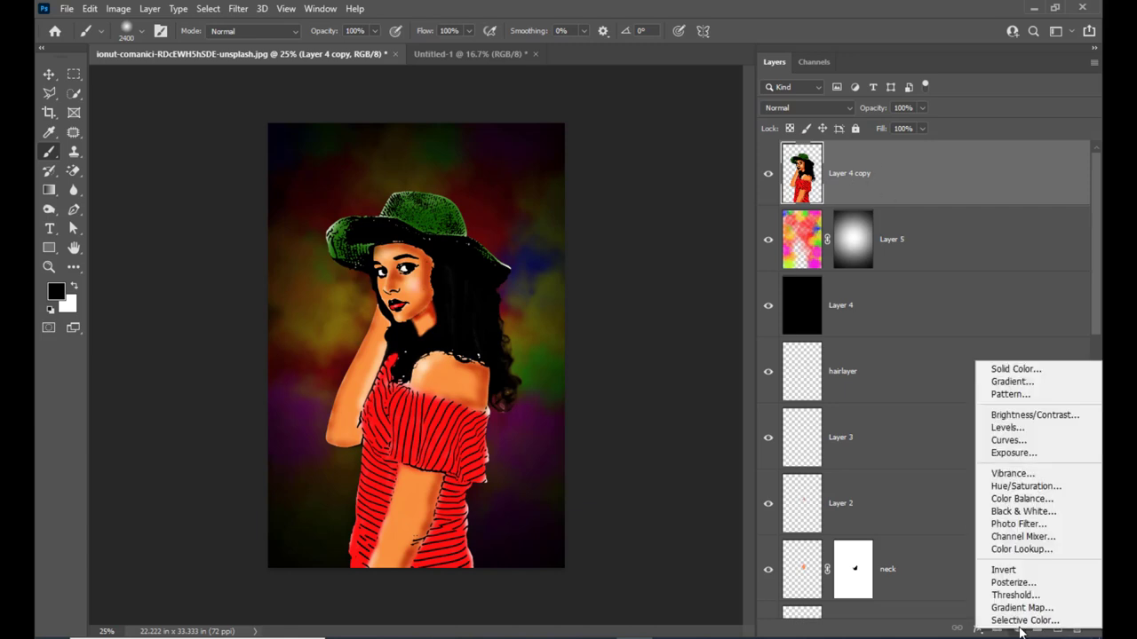
{"action": "left_click", "coordinate": [1008, 440]}
{"action": "left_click_drag", "start_coordinate": [900, 474], "coordinate": [904, 480]}
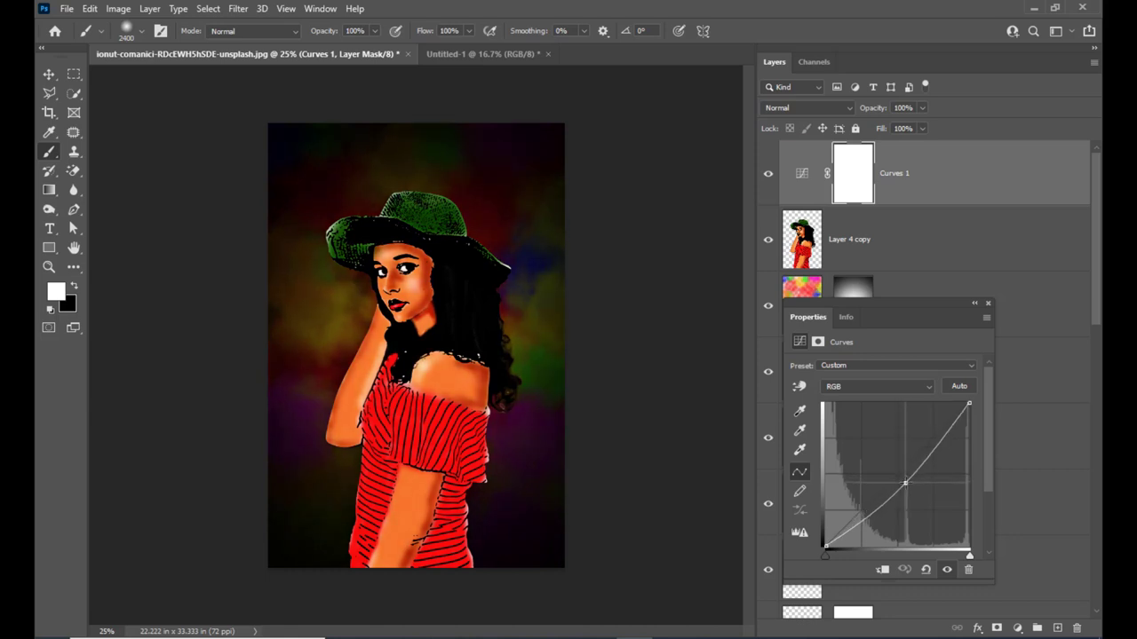
{"action": "left_click", "coordinate": [989, 303]}
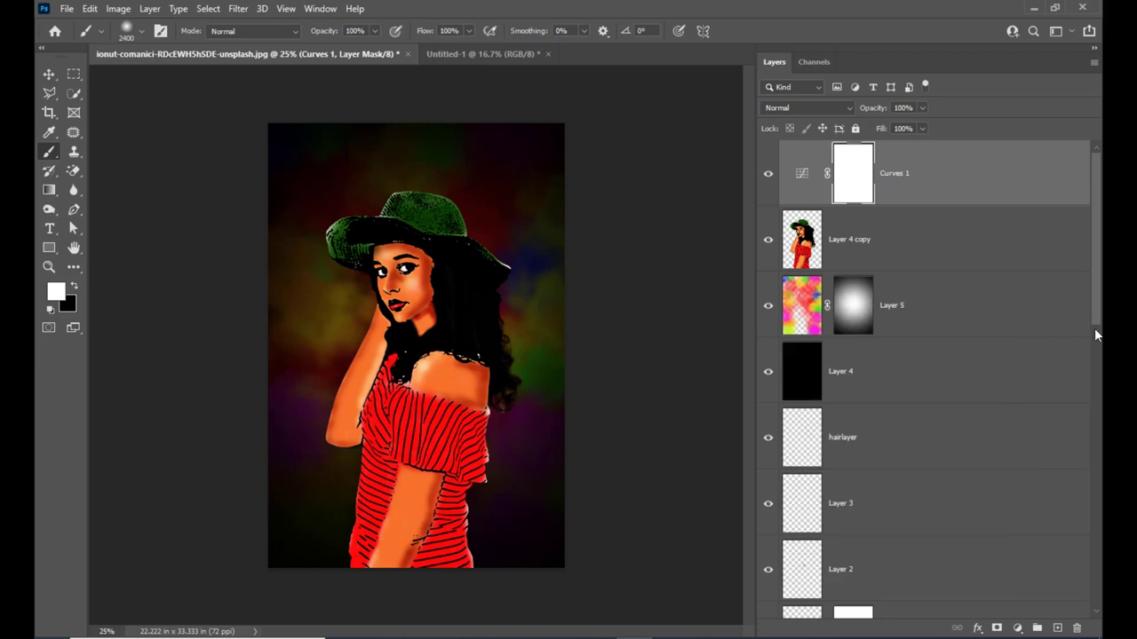